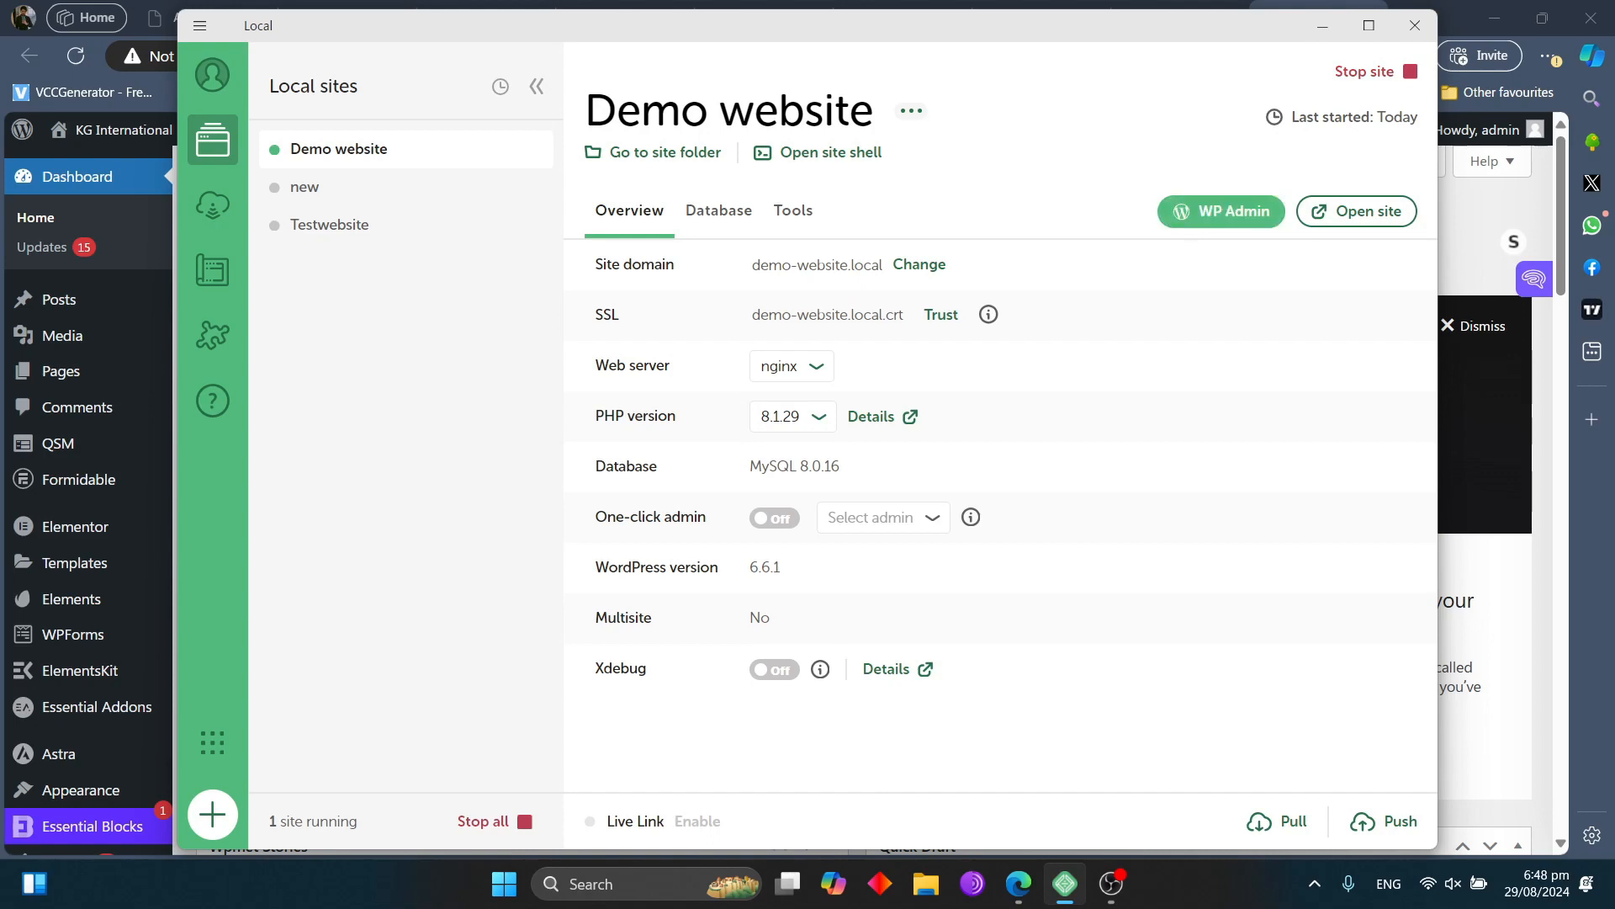
- Open the Demo website's WordPress admin and go to the page for adding a new plugin
{"action": "left_click", "coordinate": [1221, 212]}
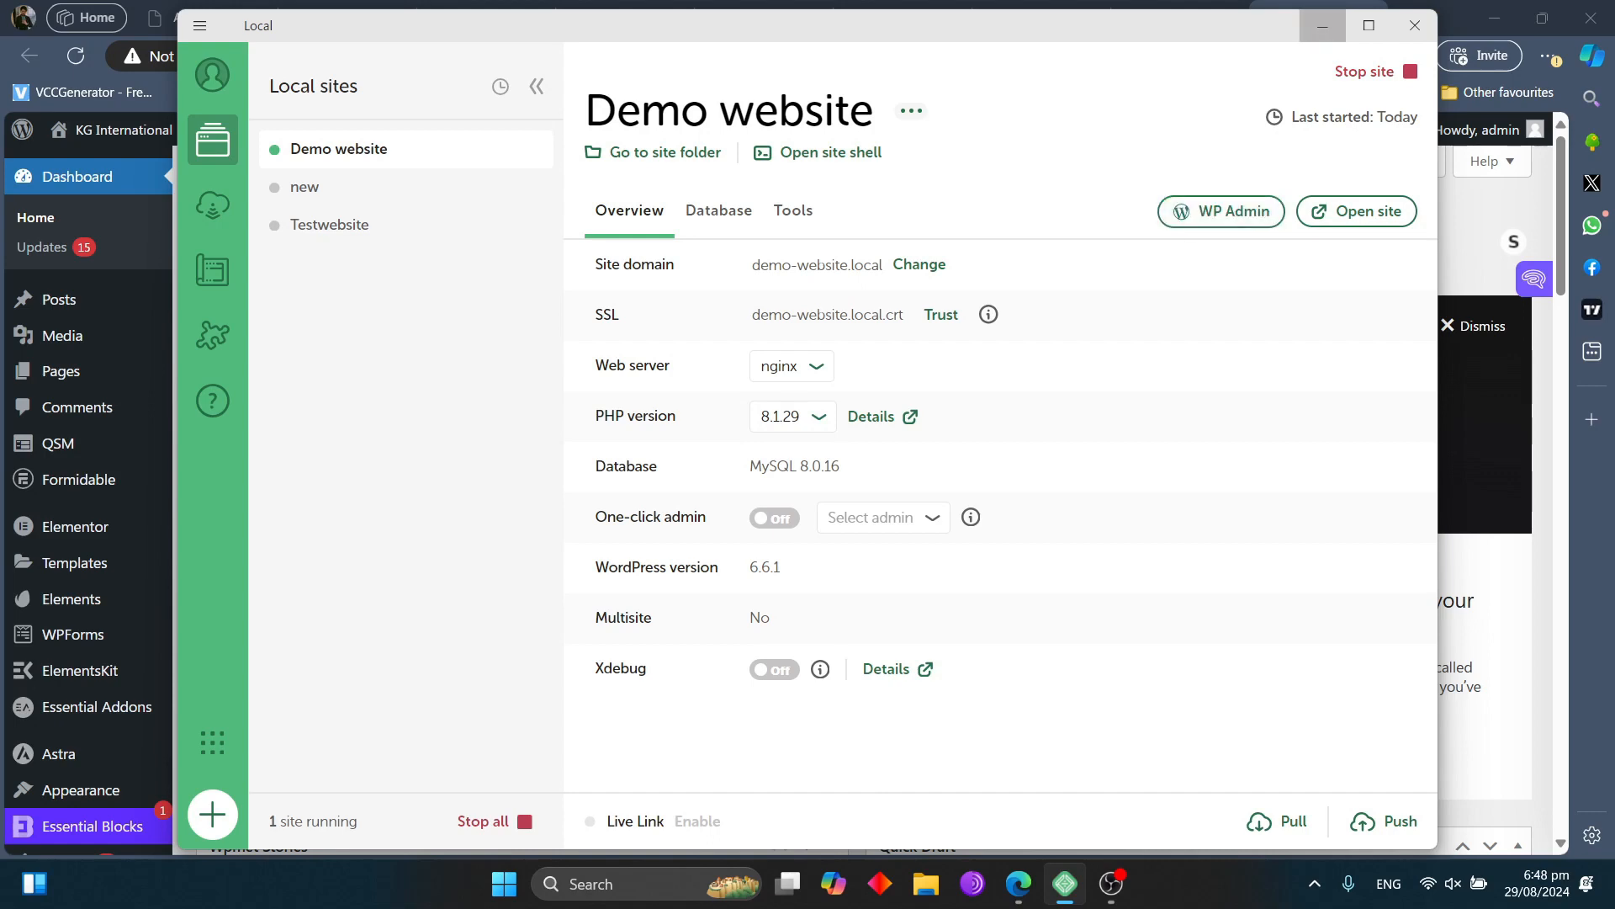
{"action": "scroll", "coordinate": [864, 500], "scroll_direction": "down", "scroll_amount": 4}
{"action": "scroll", "coordinate": [864, 501], "scroll_direction": "up", "scroll_amount": 4}
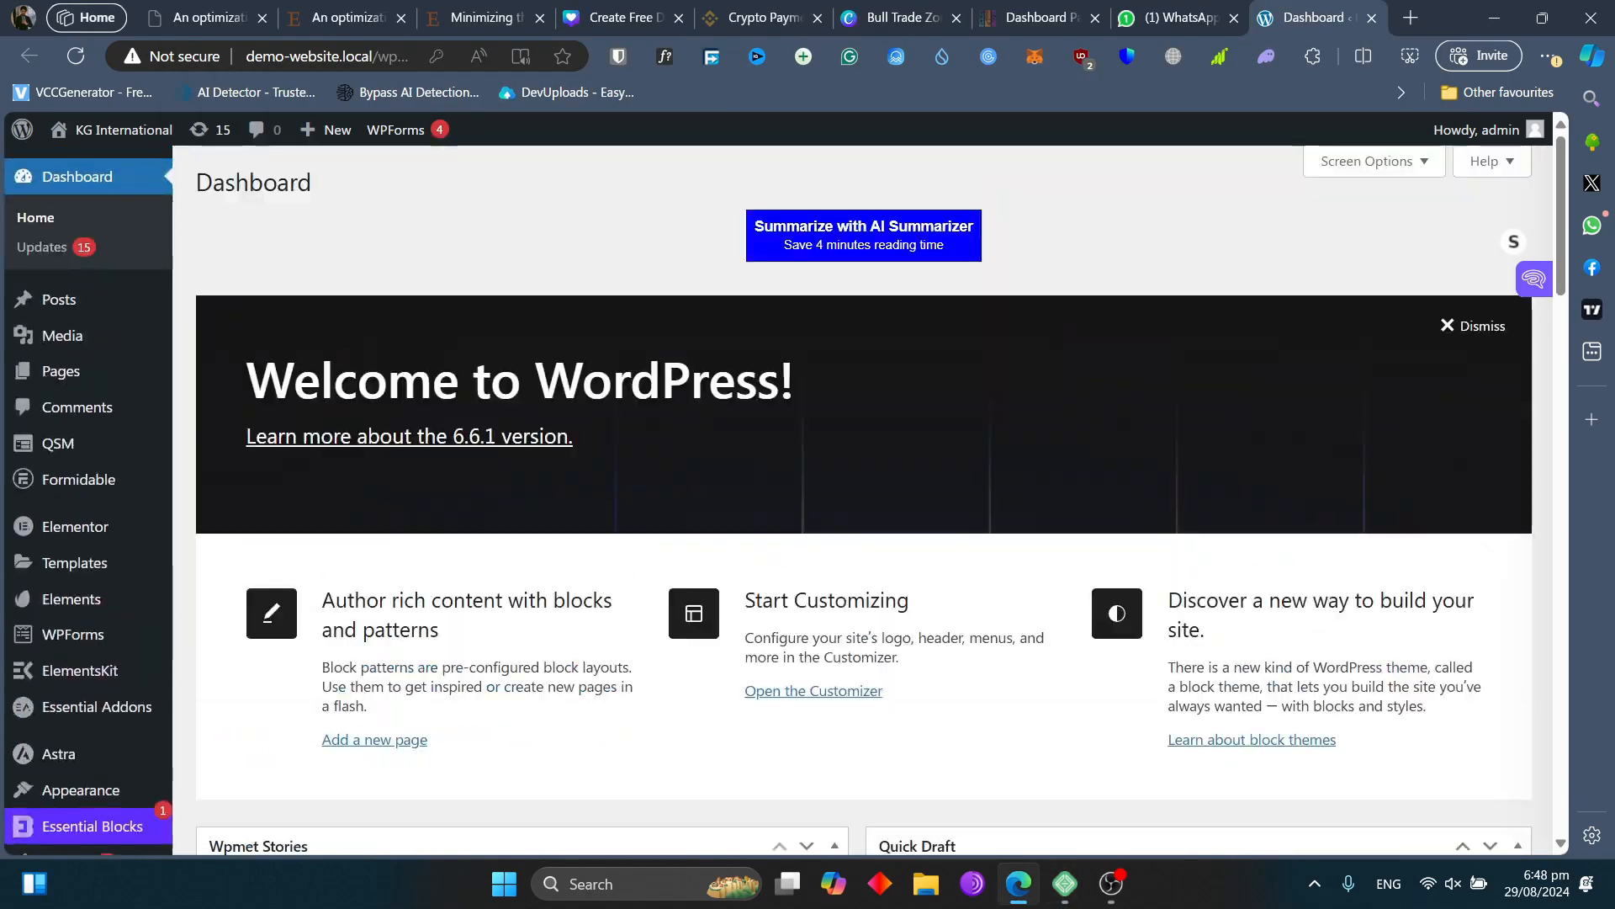
{"action": "scroll", "coordinate": [91, 646], "scroll_direction": "down", "scroll_amount": 1}
{"action": "scroll", "coordinate": [91, 644], "scroll_direction": "down", "scroll_amount": 3}
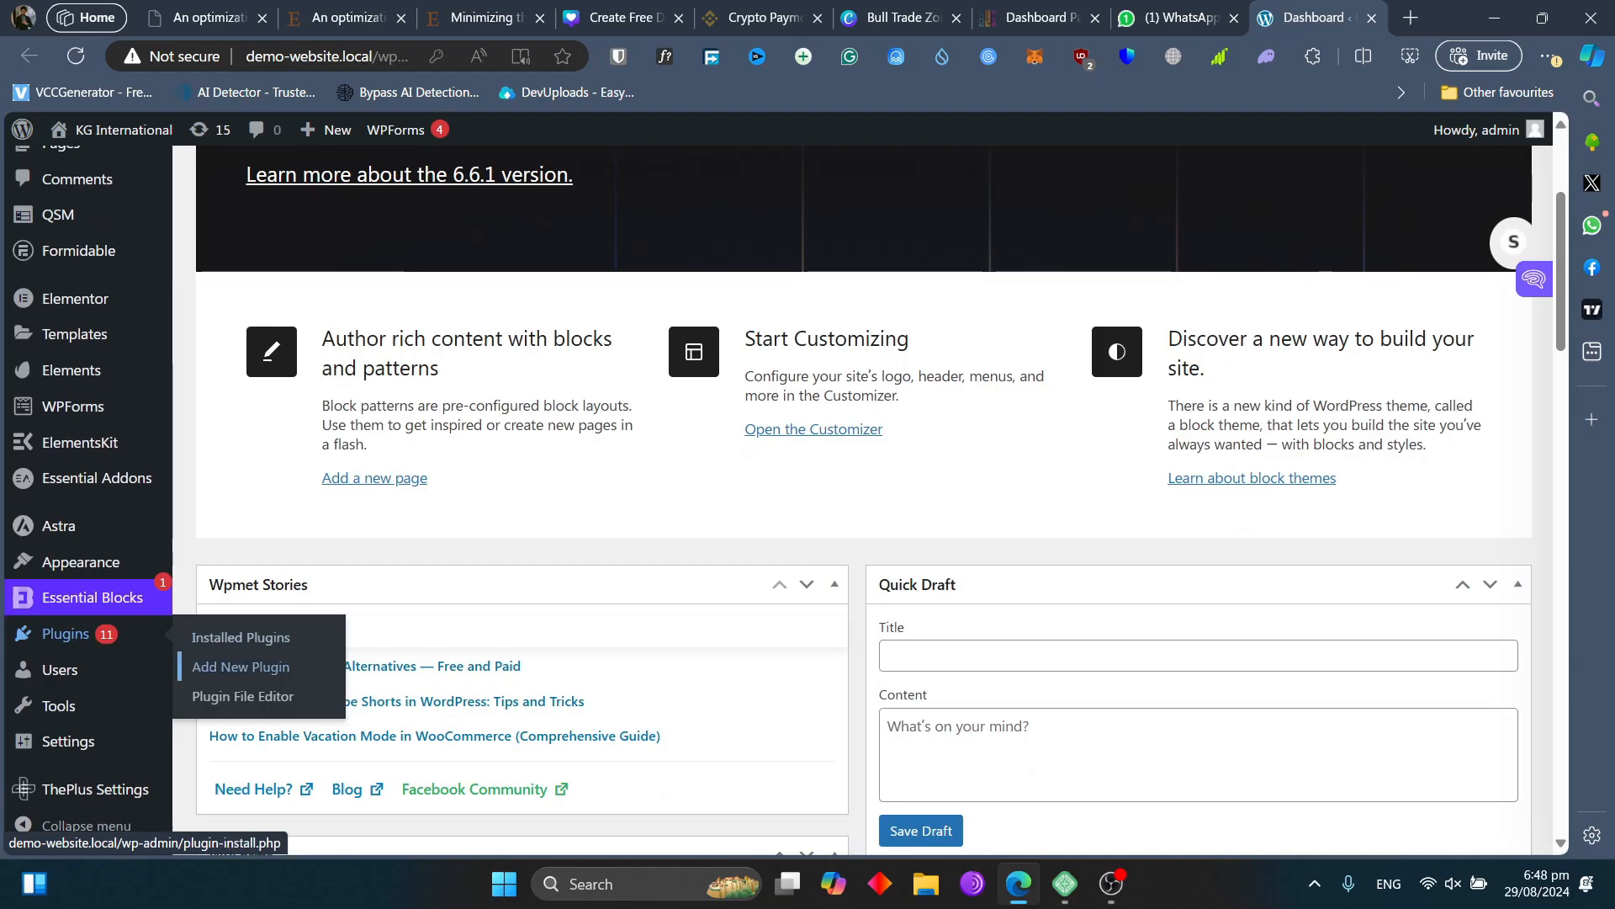
{"action": "left_click", "coordinate": [240, 667]}
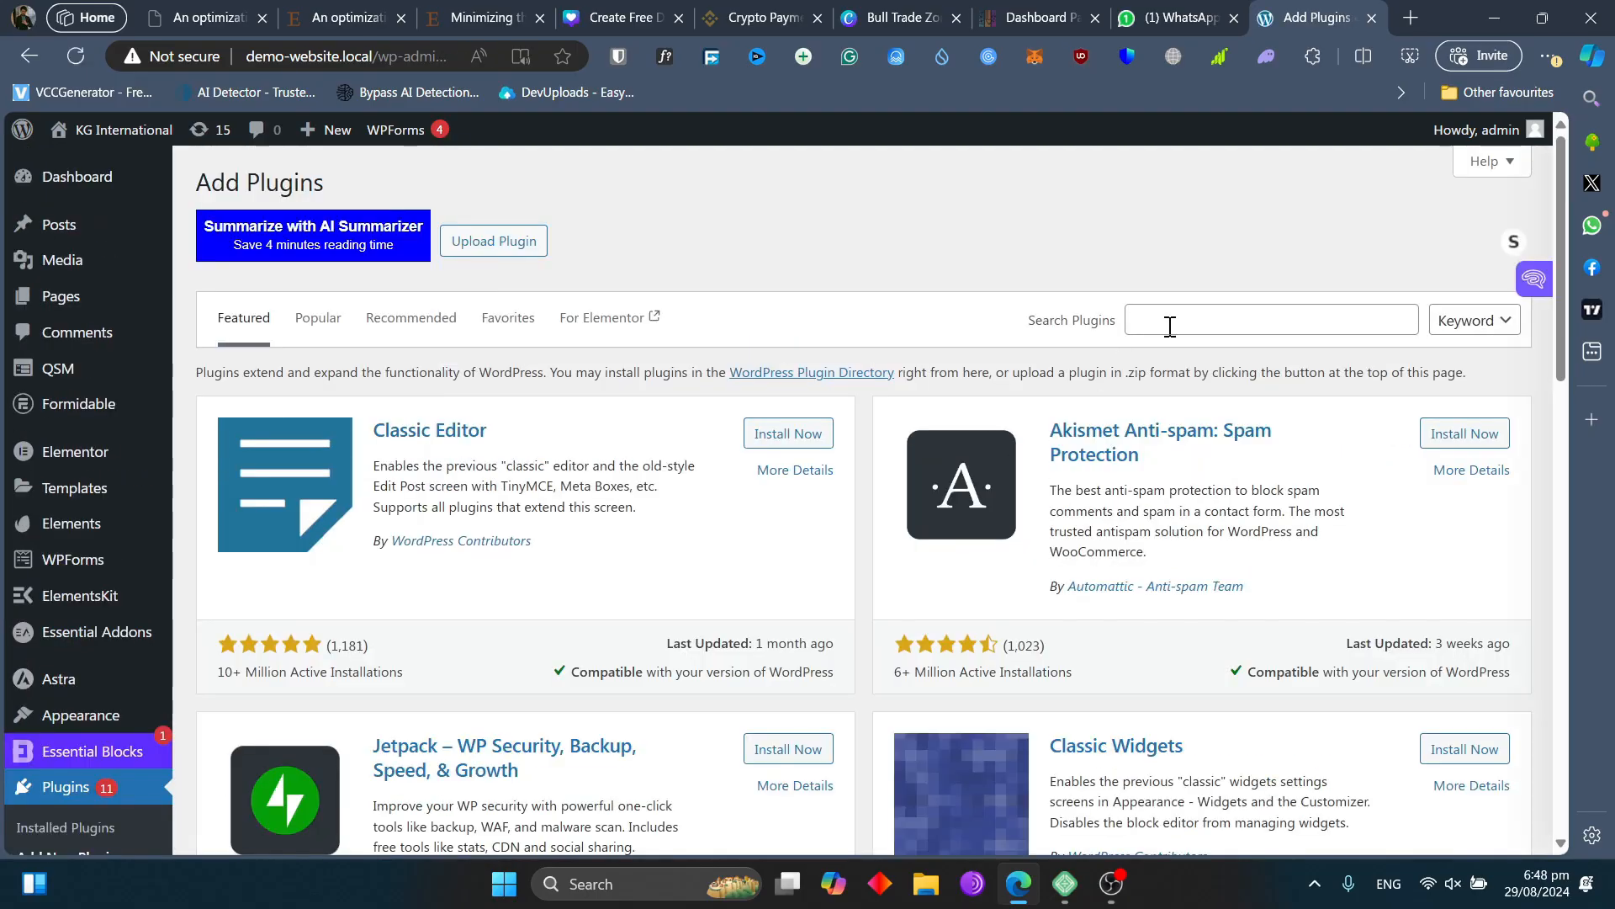
- Search the plugin directory for "forminator" and update the Forminator Forms plugin
{"action": "left_click", "coordinate": [1169, 325]}
{"action": "type", "text": "forminator"}
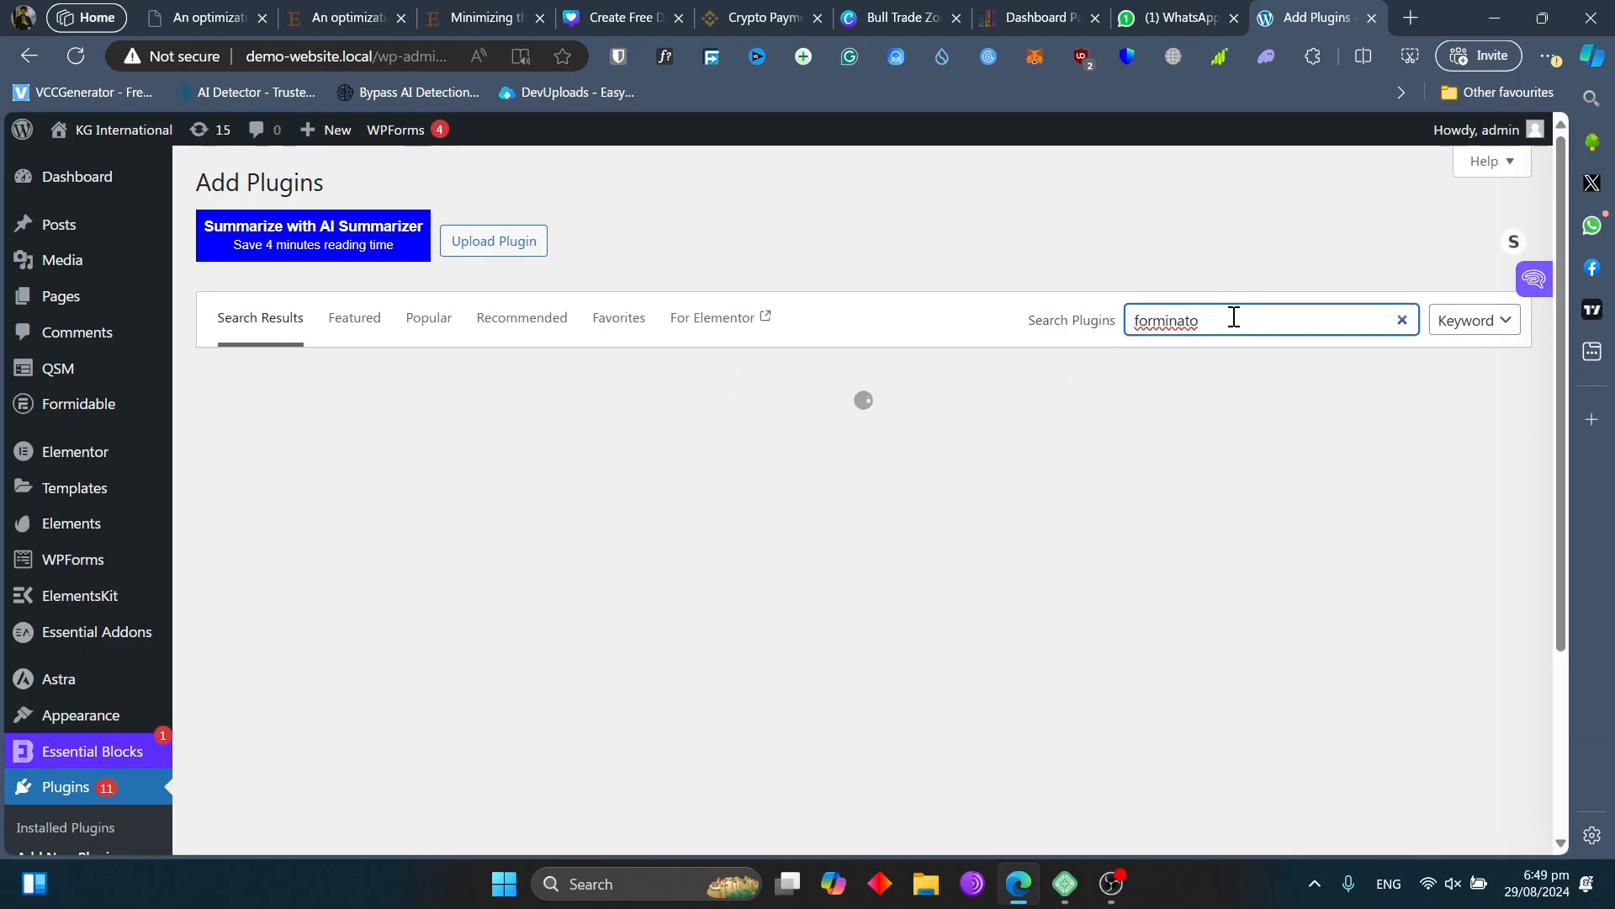
{"action": "left_click", "coordinate": [1233, 317]}
{"action": "type", "text": "r"}
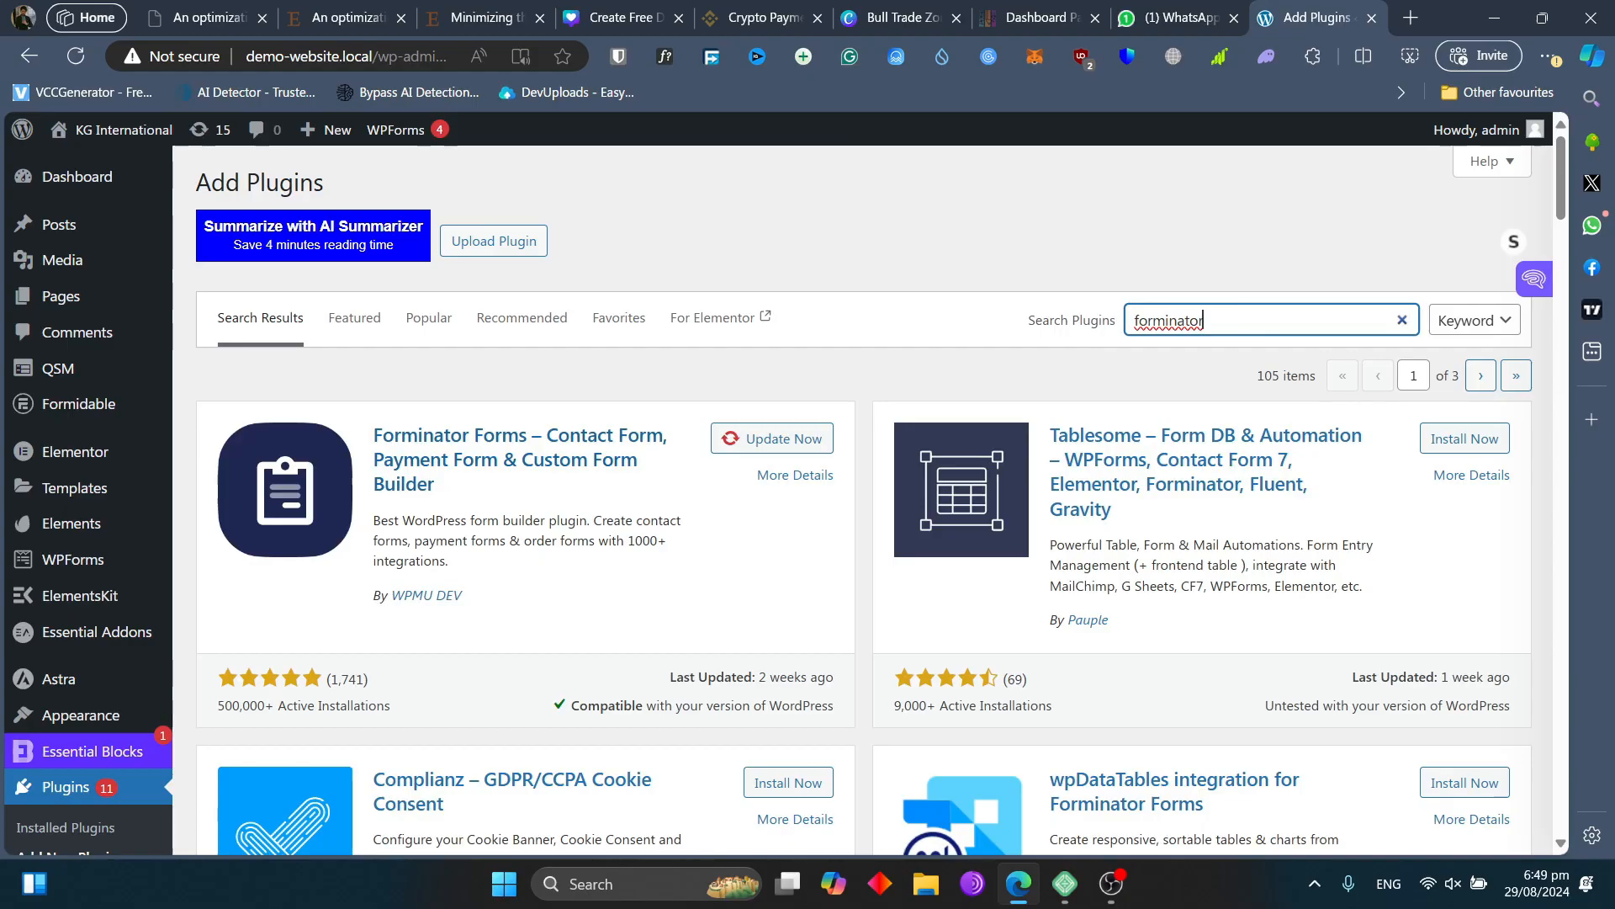
{"action": "left_click", "coordinate": [772, 438]}
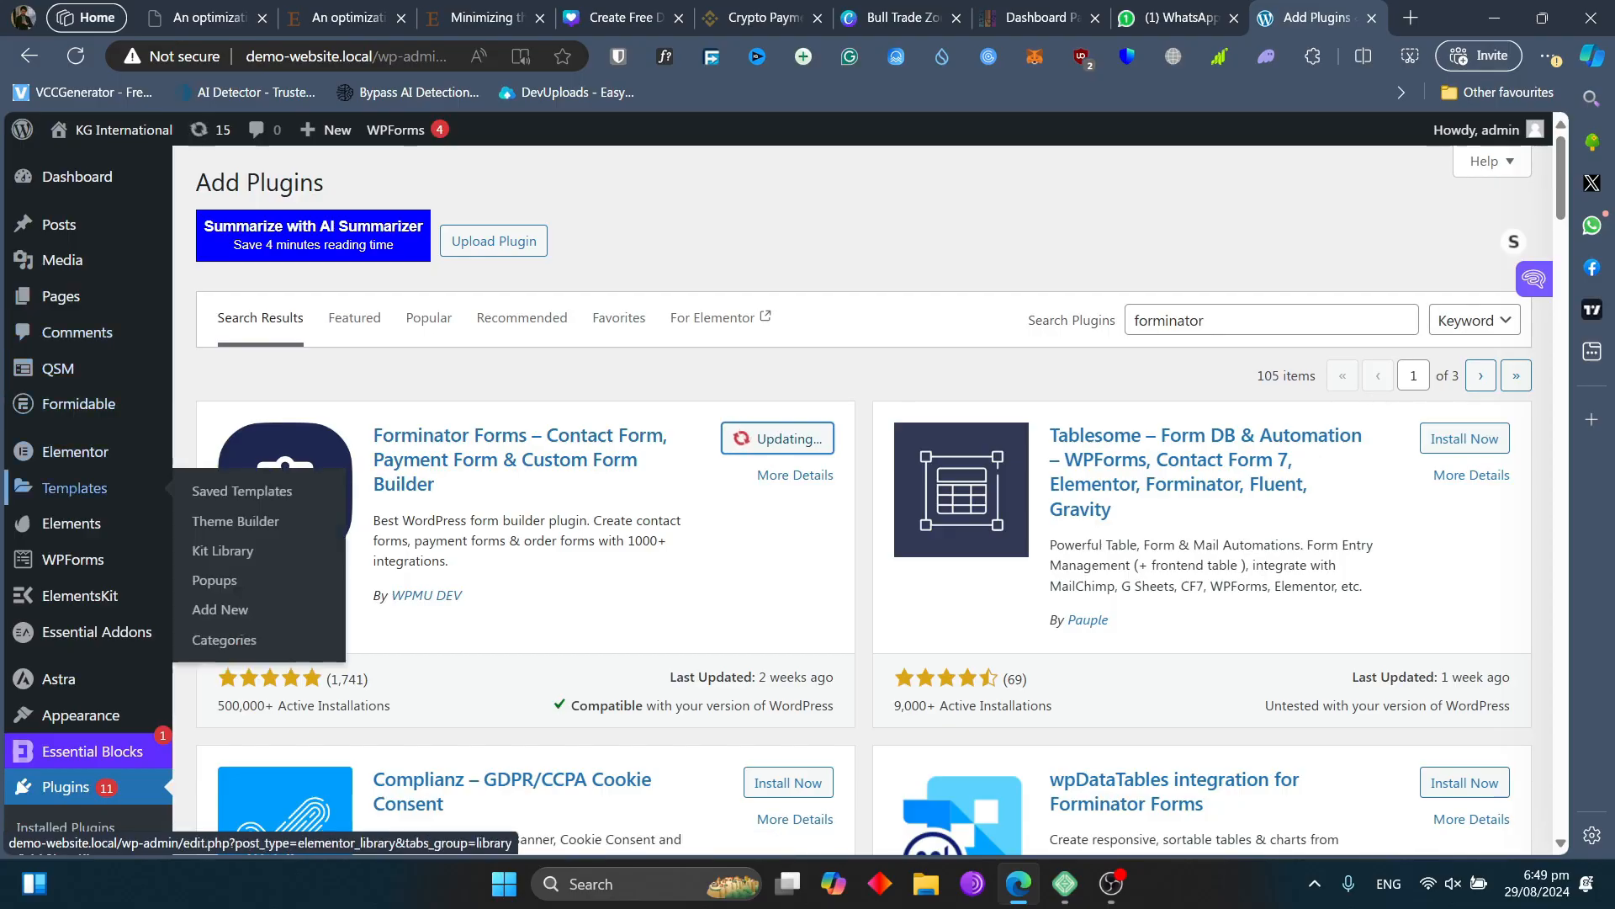
{"action": "scroll", "coordinate": [79, 488], "scroll_direction": "down", "scroll_amount": 2}
{"action": "scroll", "coordinate": [80, 488], "scroll_direction": "down", "scroll_amount": 2}
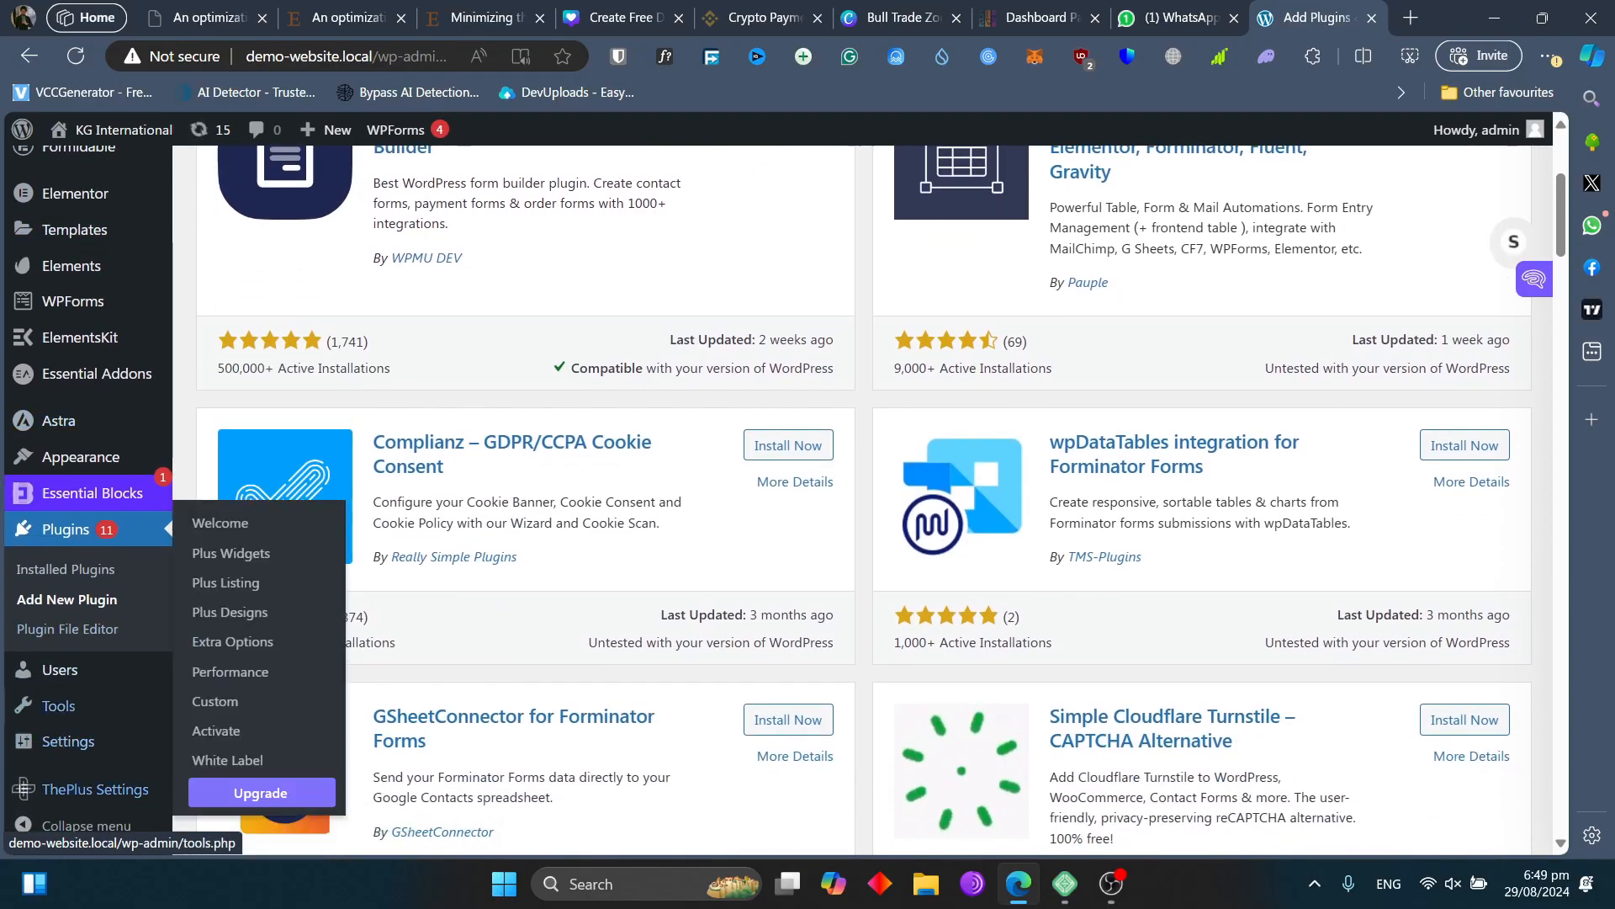
{"action": "mouse_move", "coordinate": [80, 337]}
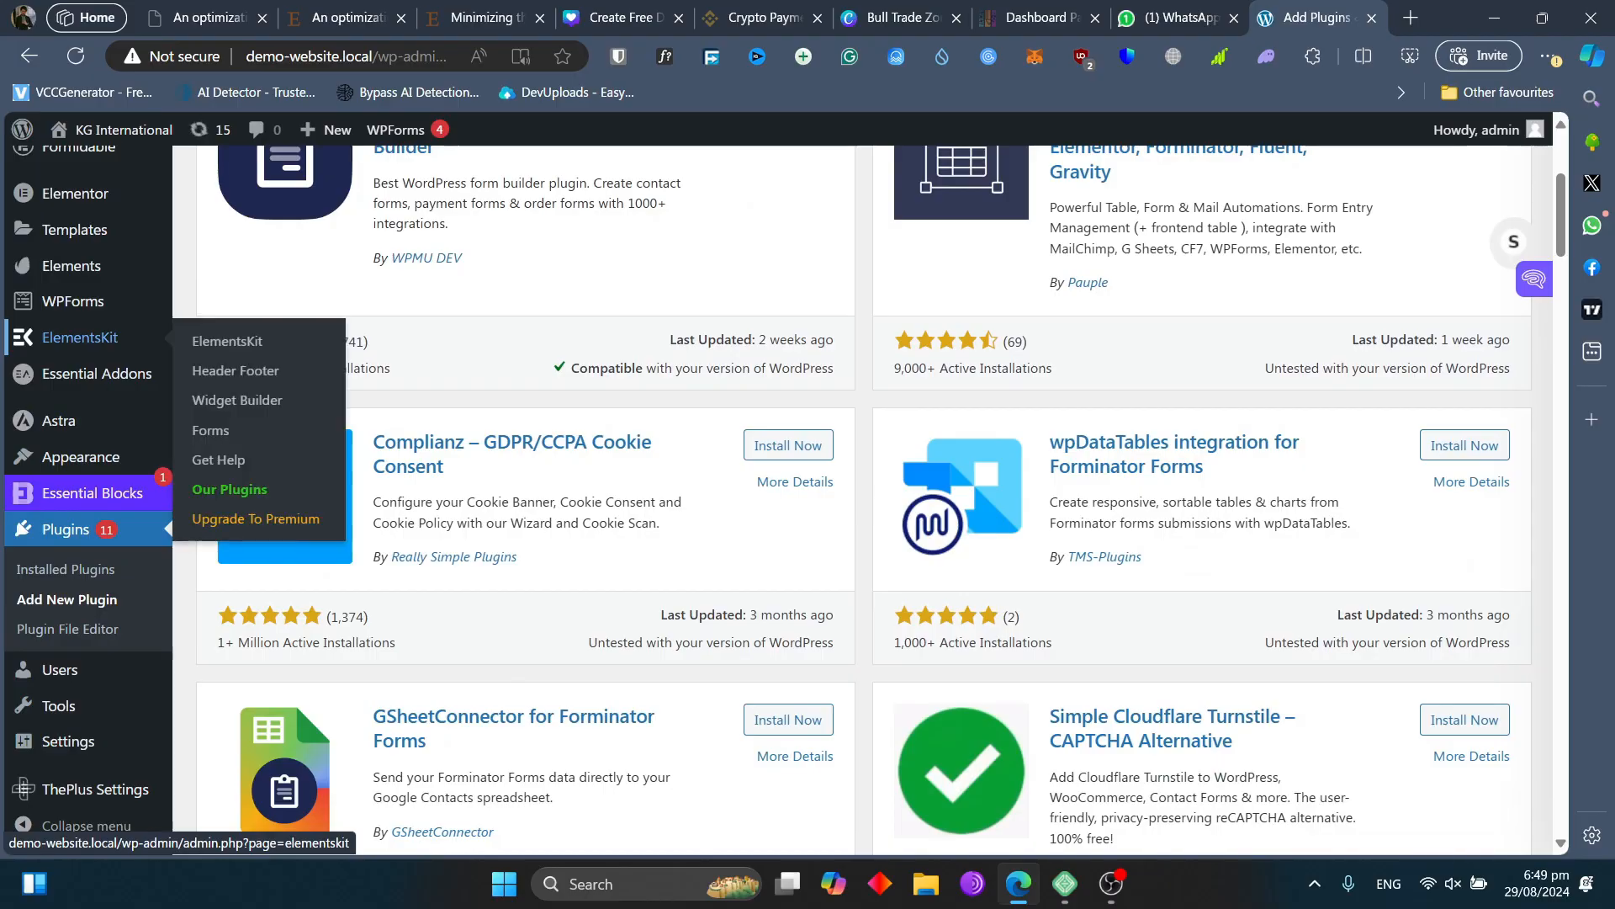
{"action": "scroll", "coordinate": [80, 338], "scroll_direction": "up", "scroll_amount": 1}
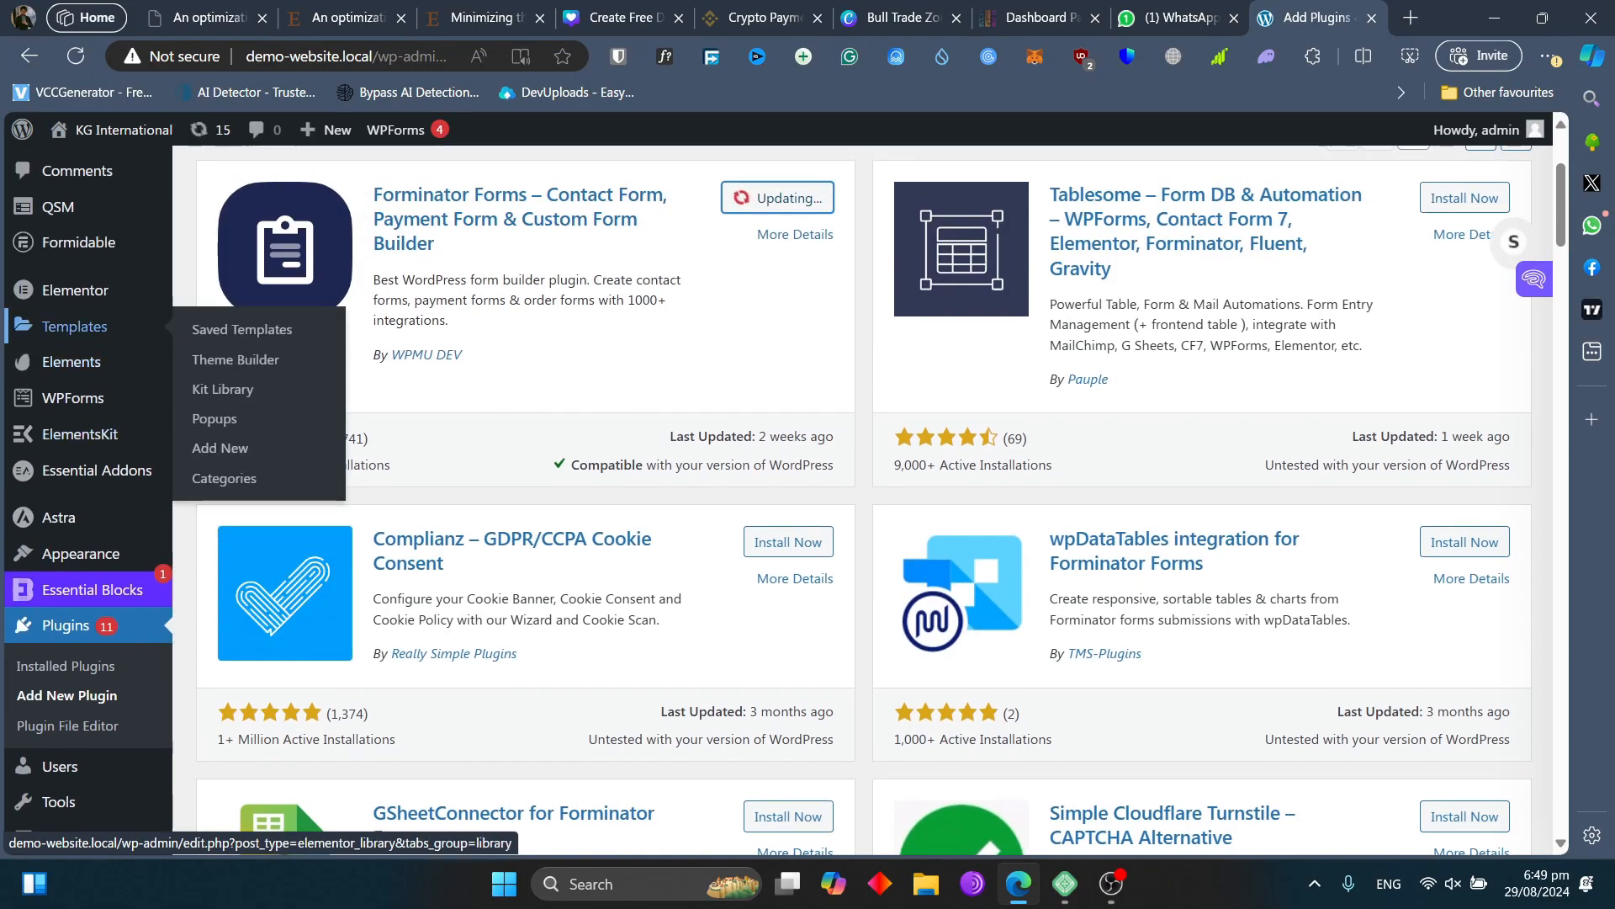
{"action": "scroll", "coordinate": [80, 433], "scroll_direction": "up", "scroll_amount": 1}
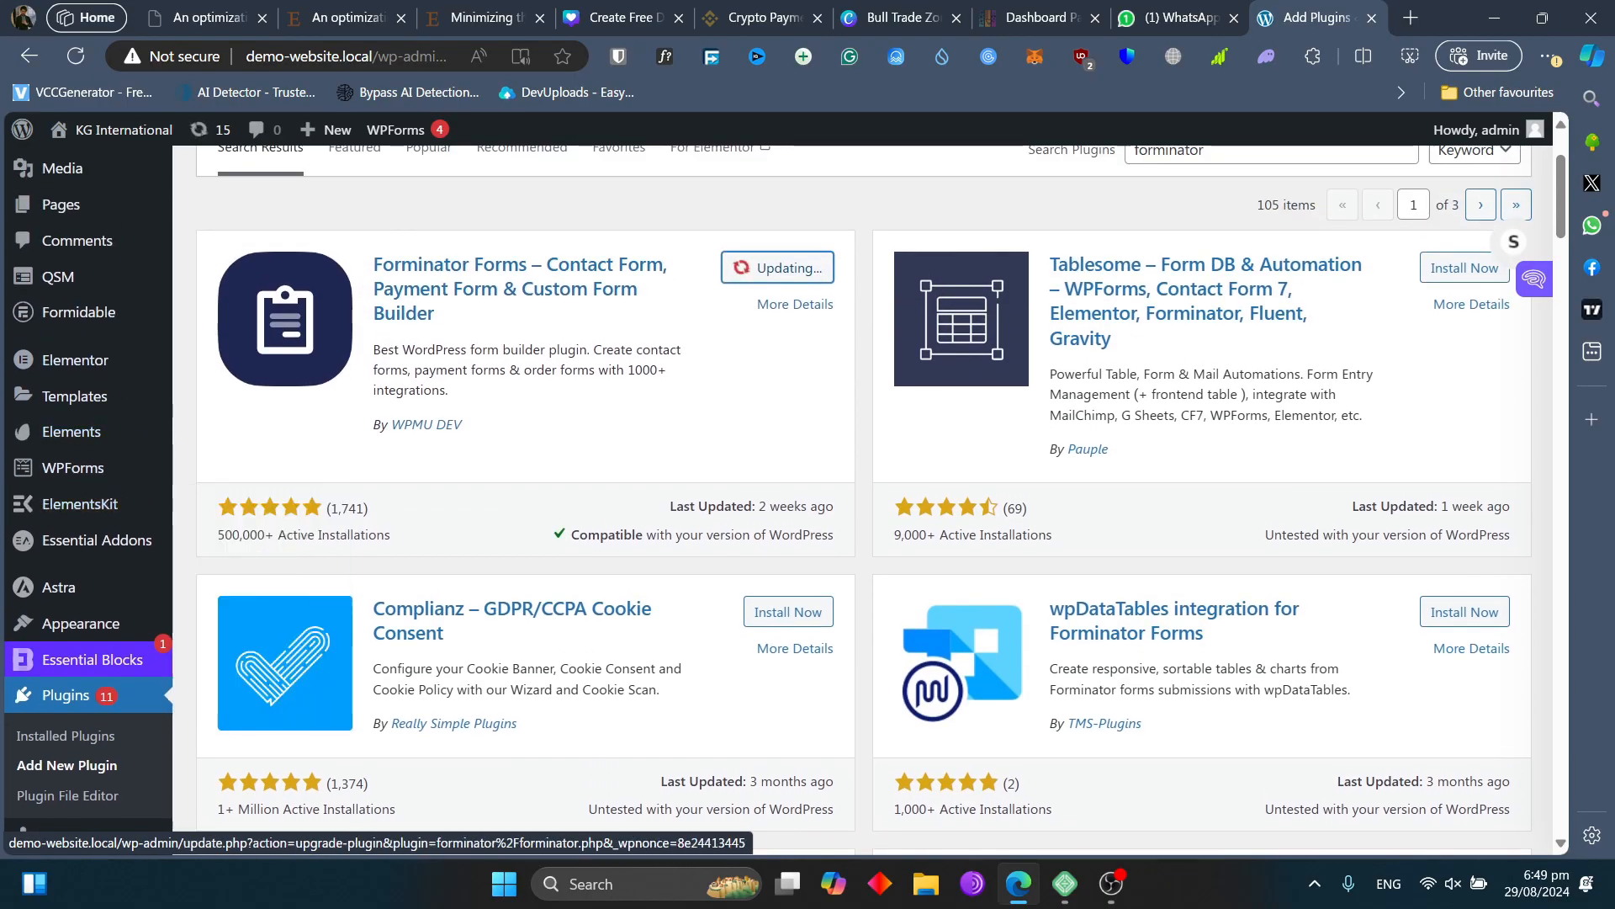
{"action": "scroll", "coordinate": [80, 301], "scroll_direction": "up", "scroll_amount": 2}
{"action": "scroll", "coordinate": [80, 271], "scroll_direction": "down", "scroll_amount": 3}
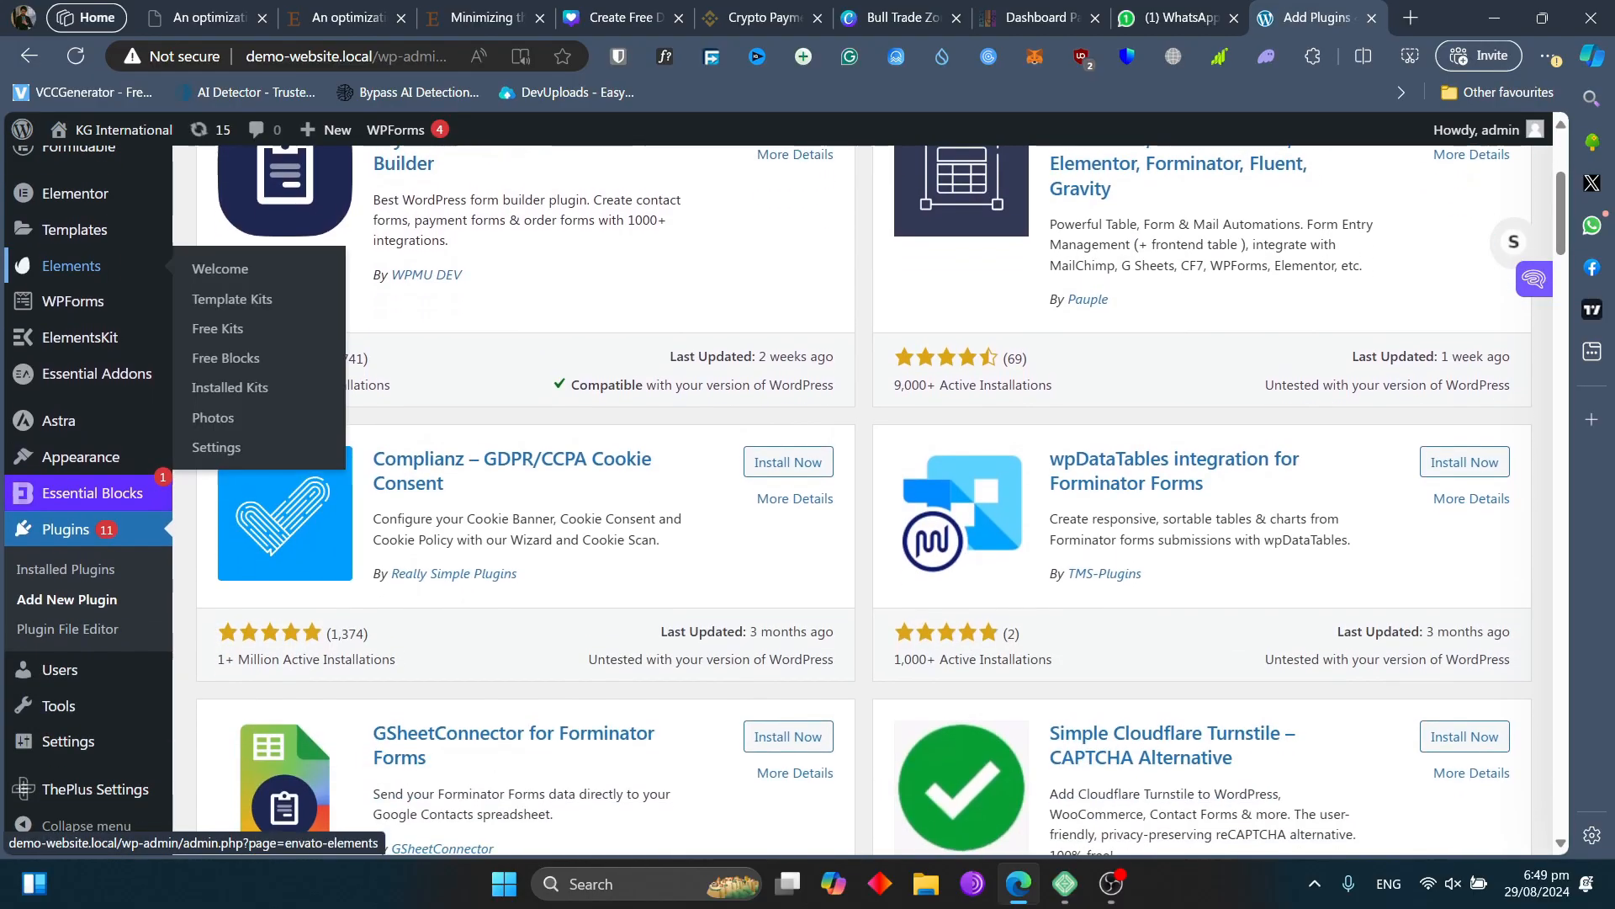
{"action": "scroll", "coordinate": [80, 529], "scroll_direction": "down", "scroll_amount": 1}
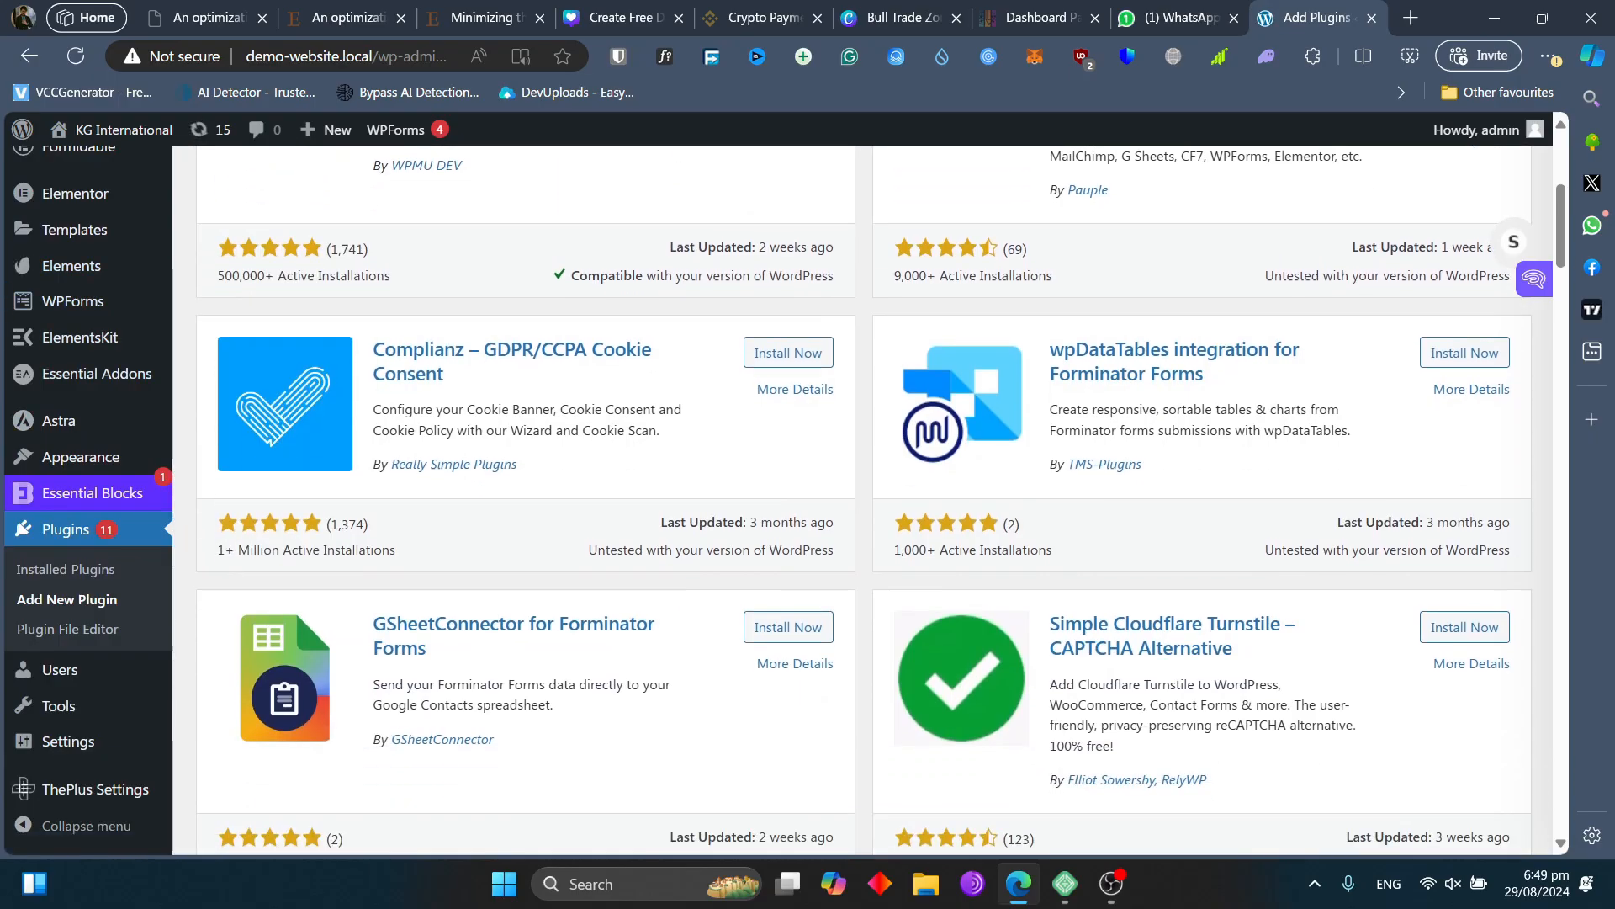
{"action": "scroll", "coordinate": [80, 529], "scroll_direction": "up", "scroll_amount": 5}
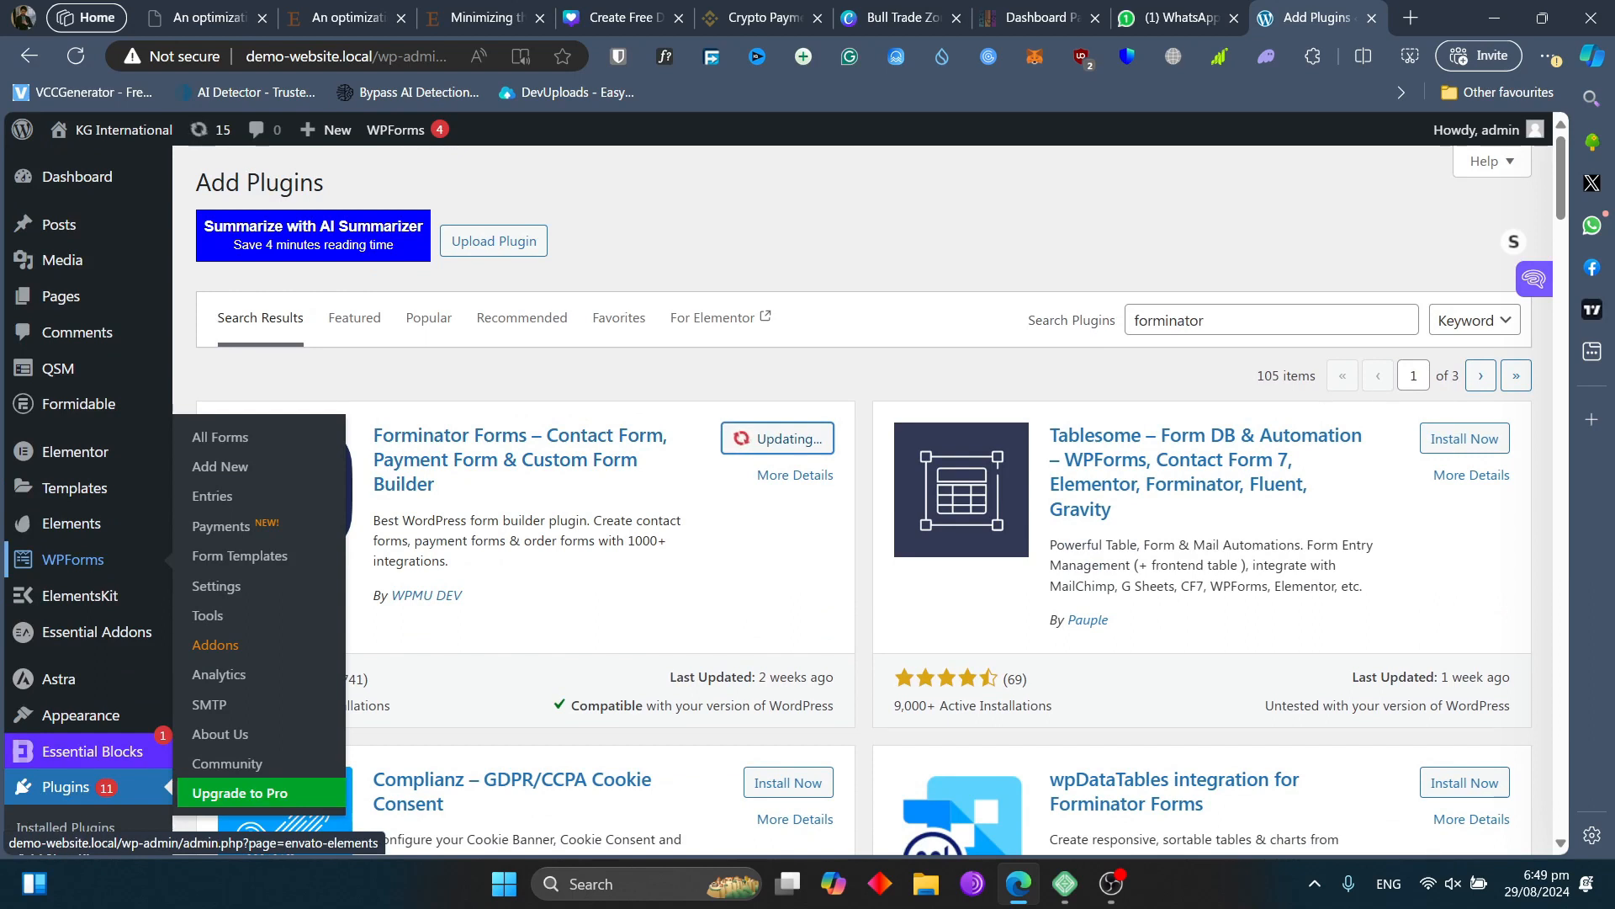
- Try to view the plugin details of Forminator Forms, then close them
{"action": "left_click", "coordinate": [520, 459]}
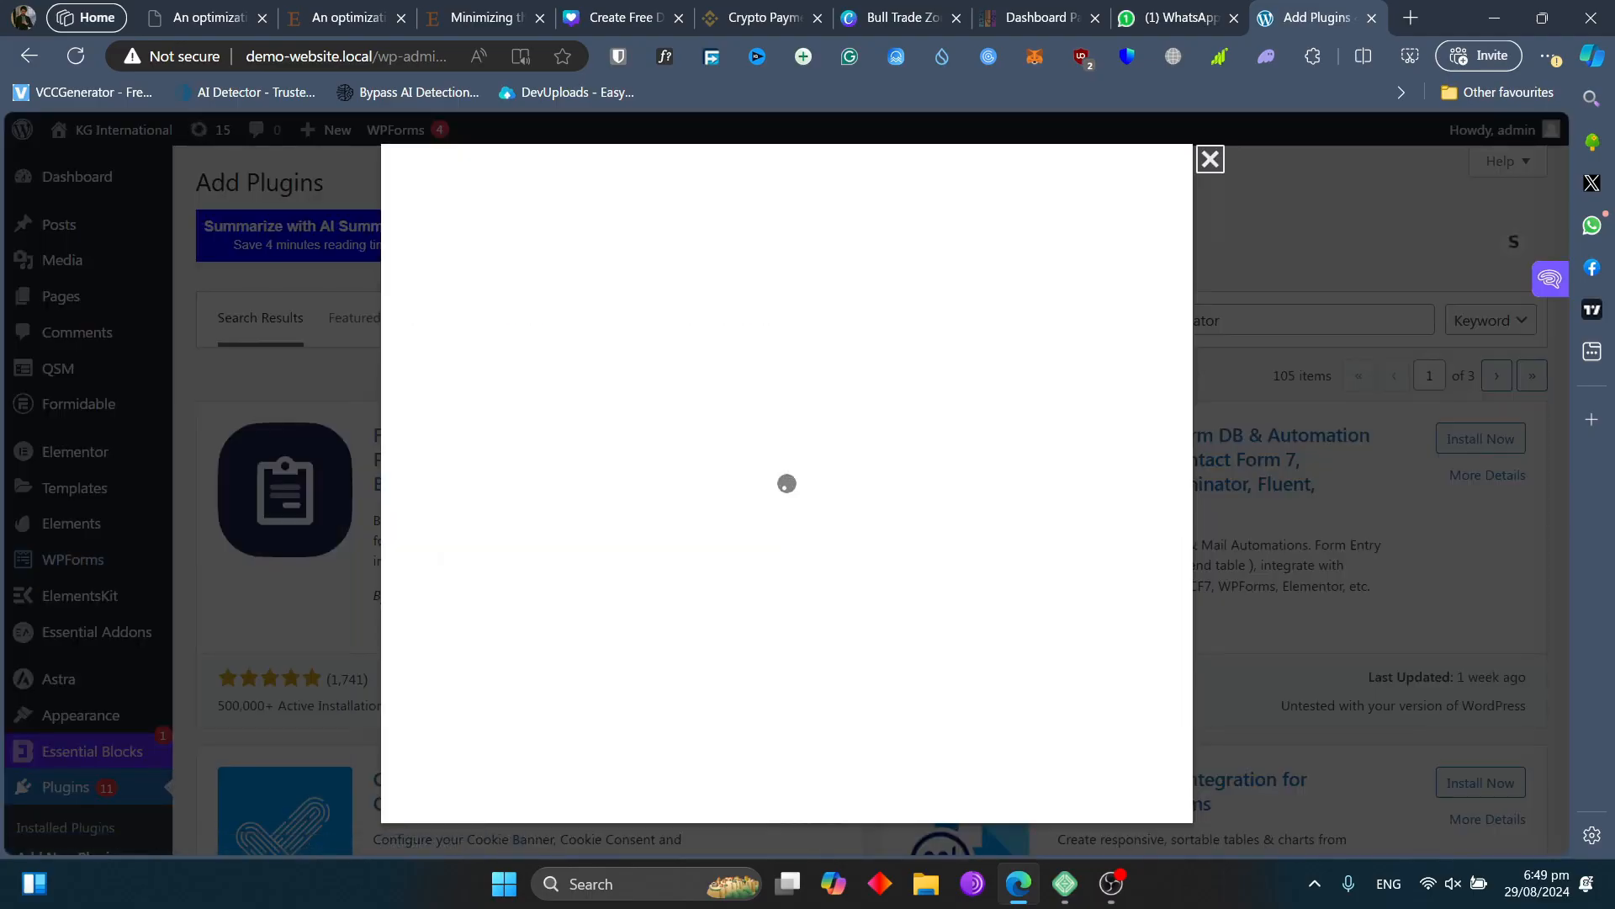
{"action": "key", "text": "Escape"}
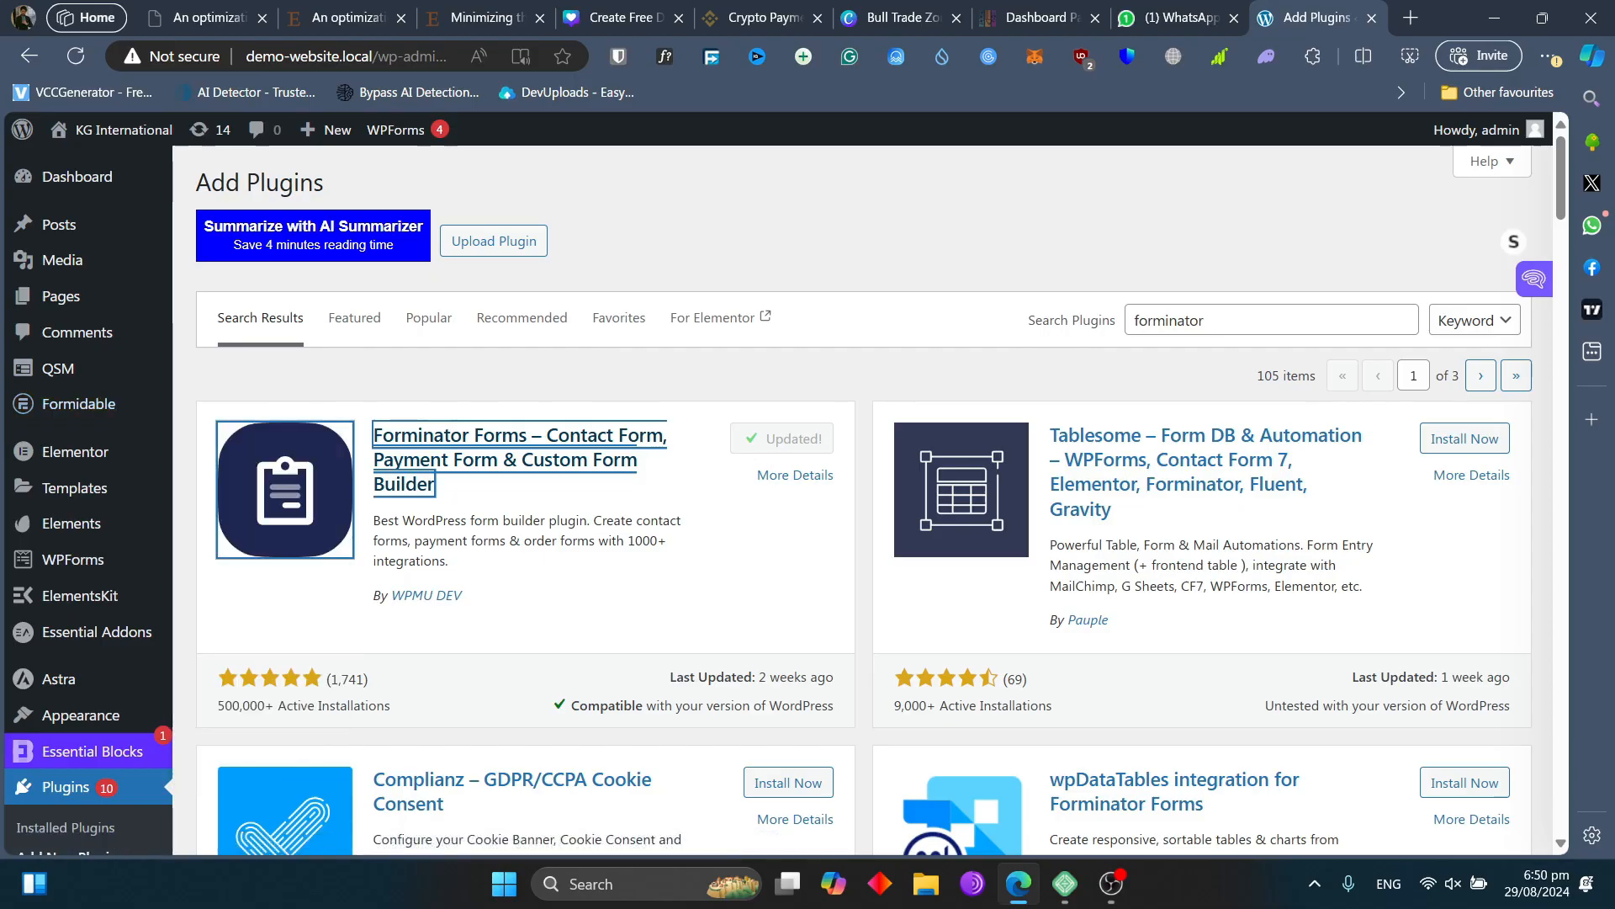
{"action": "mouse_move", "coordinate": [76, 488]}
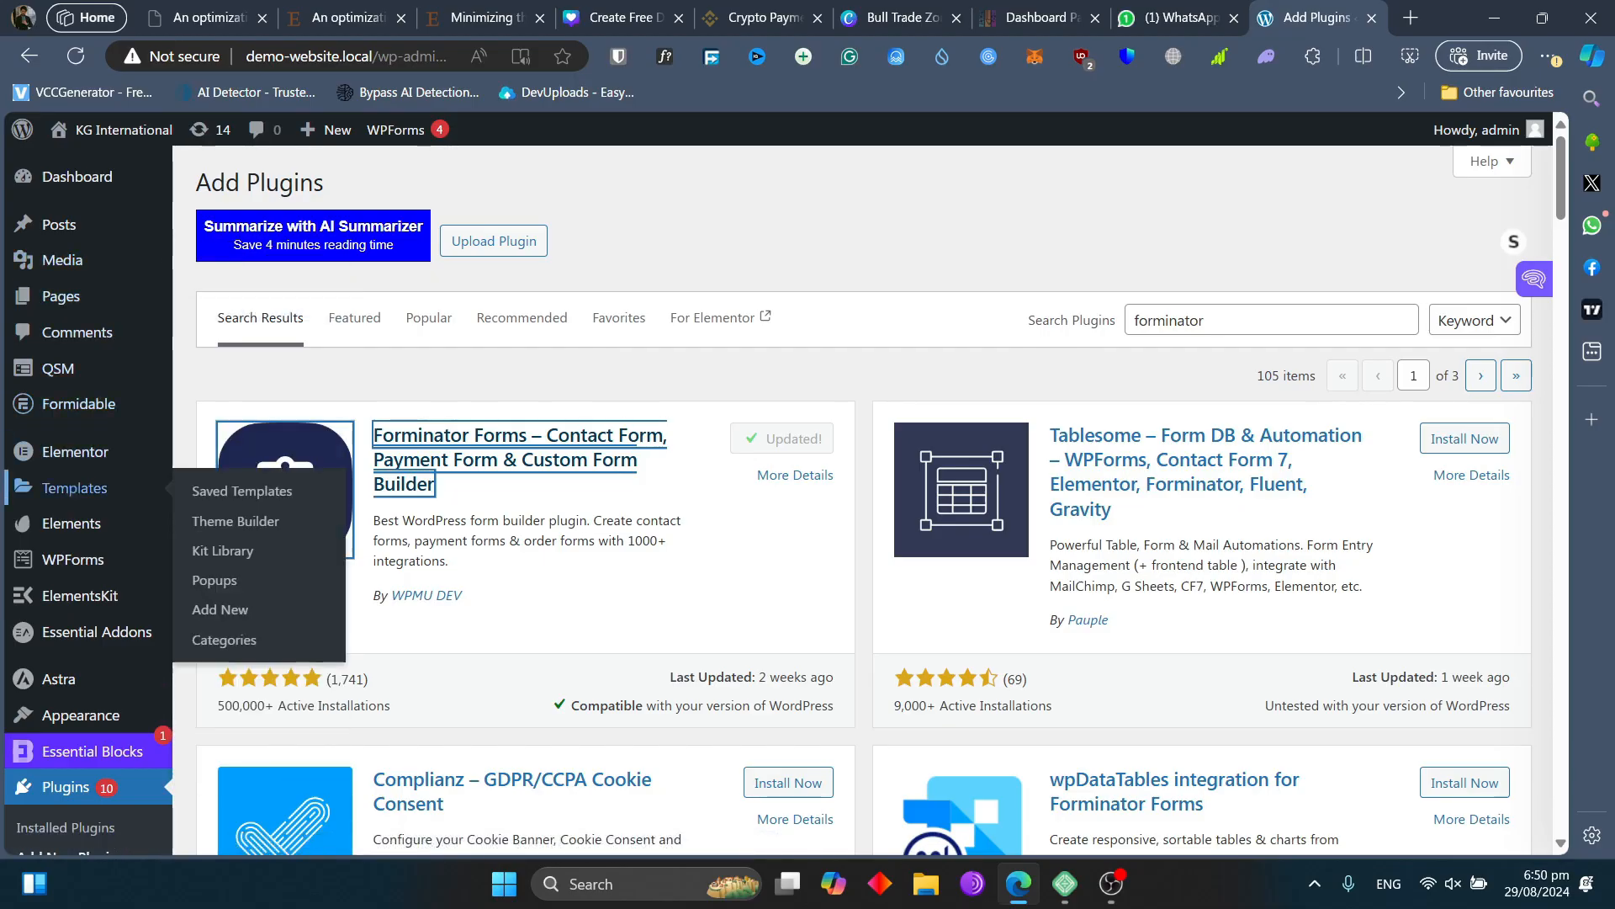
{"action": "scroll", "coordinate": [76, 488], "scroll_direction": "down", "scroll_amount": 2}
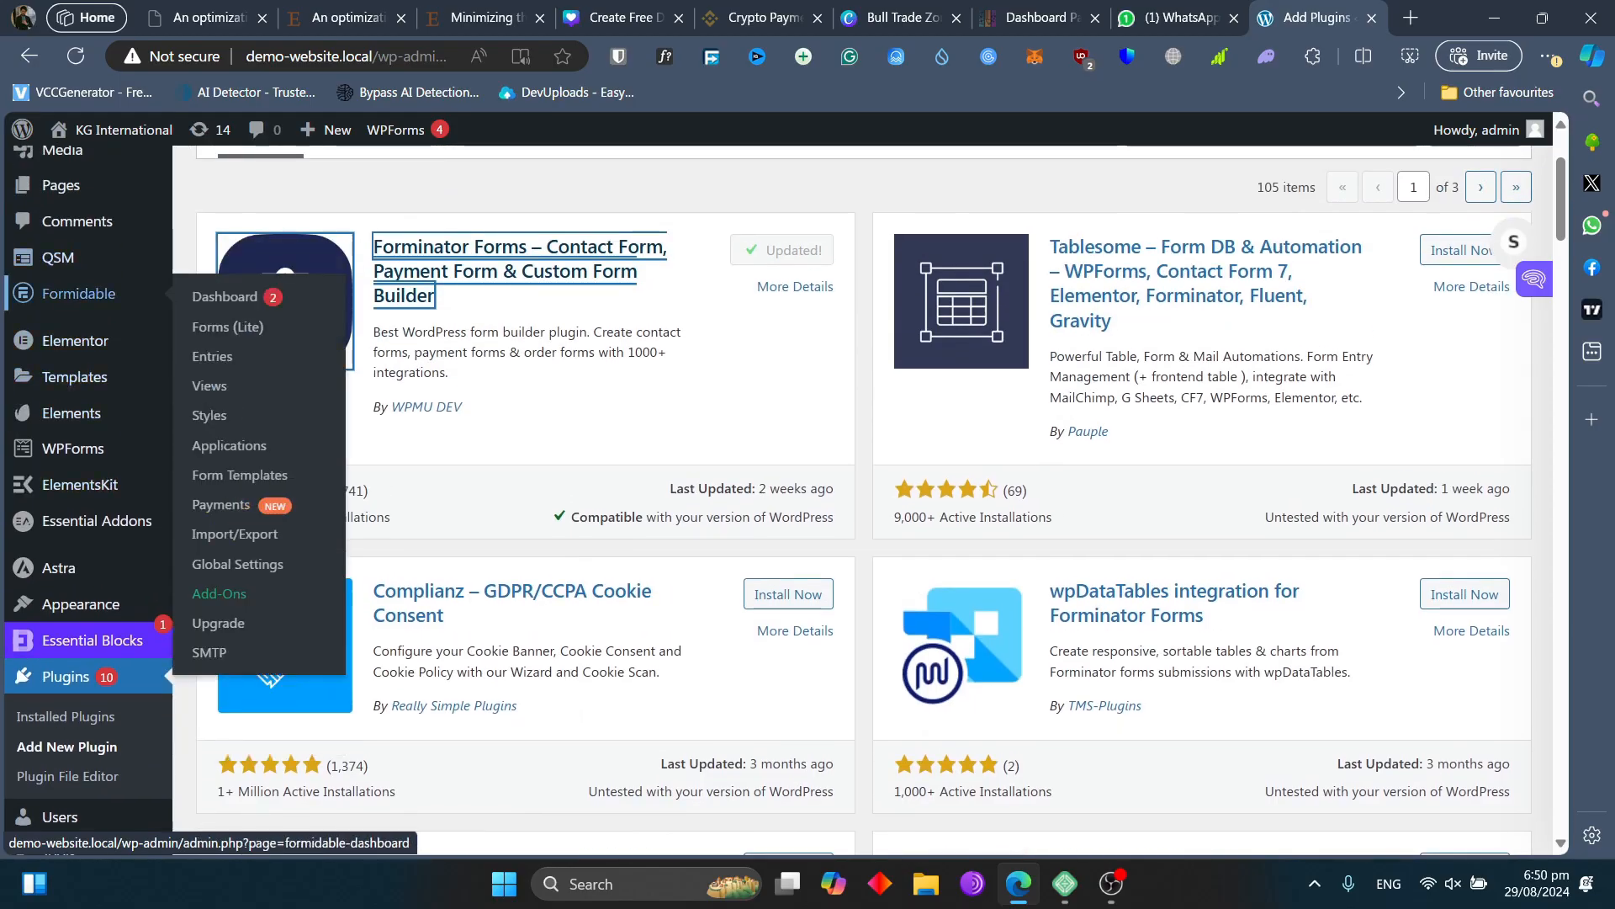
{"action": "left_click", "coordinate": [519, 271]}
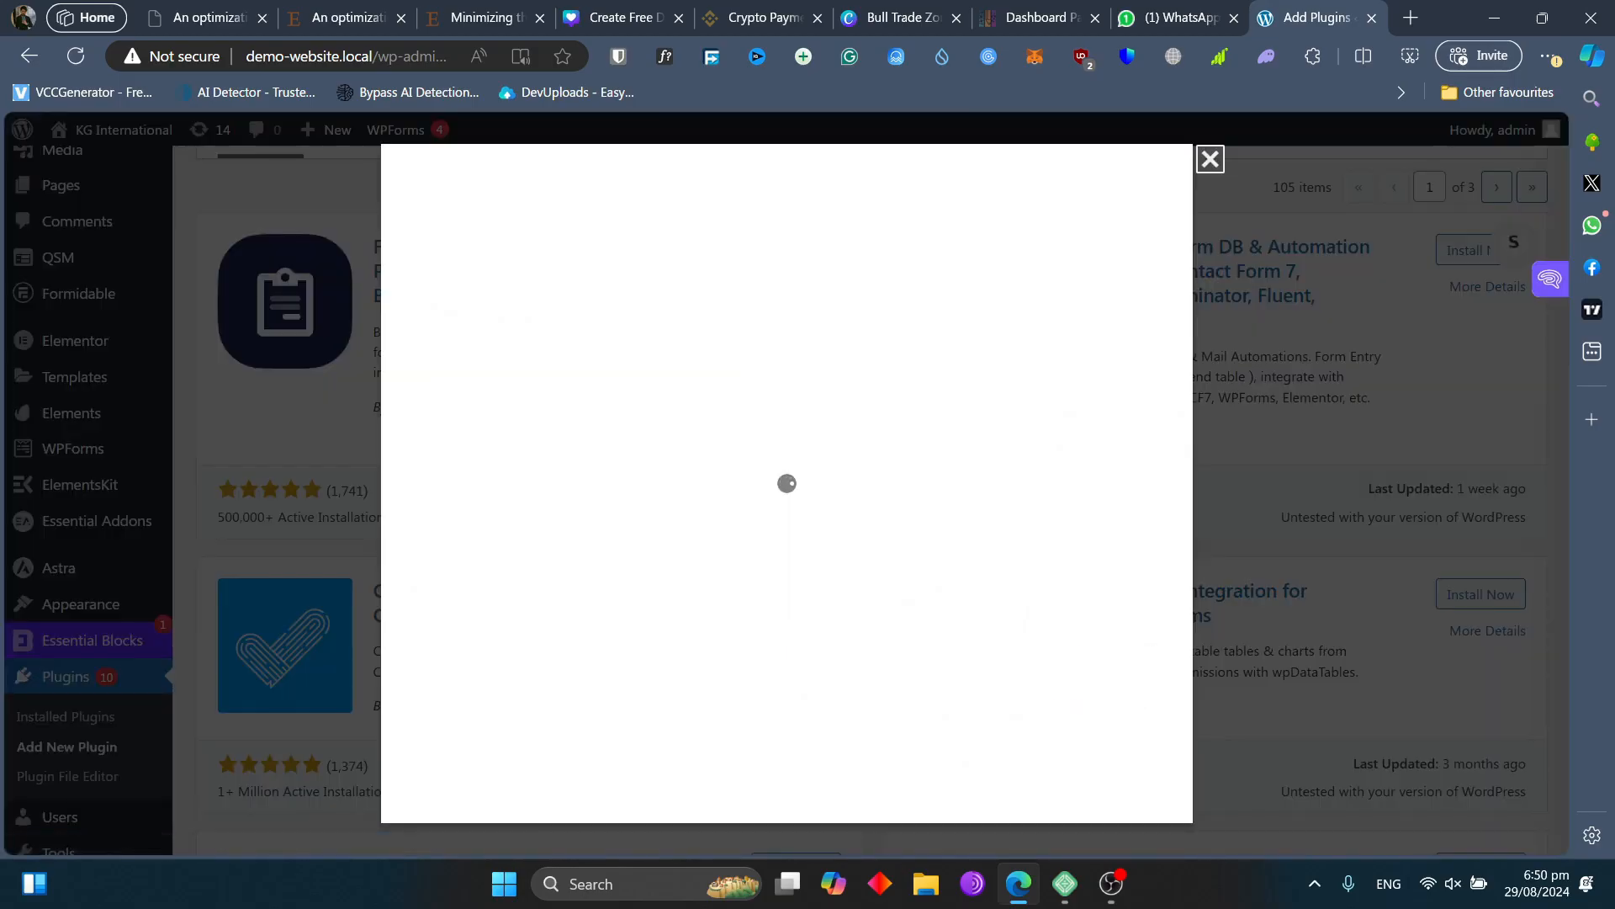
{"action": "left_click", "coordinate": [286, 437]}
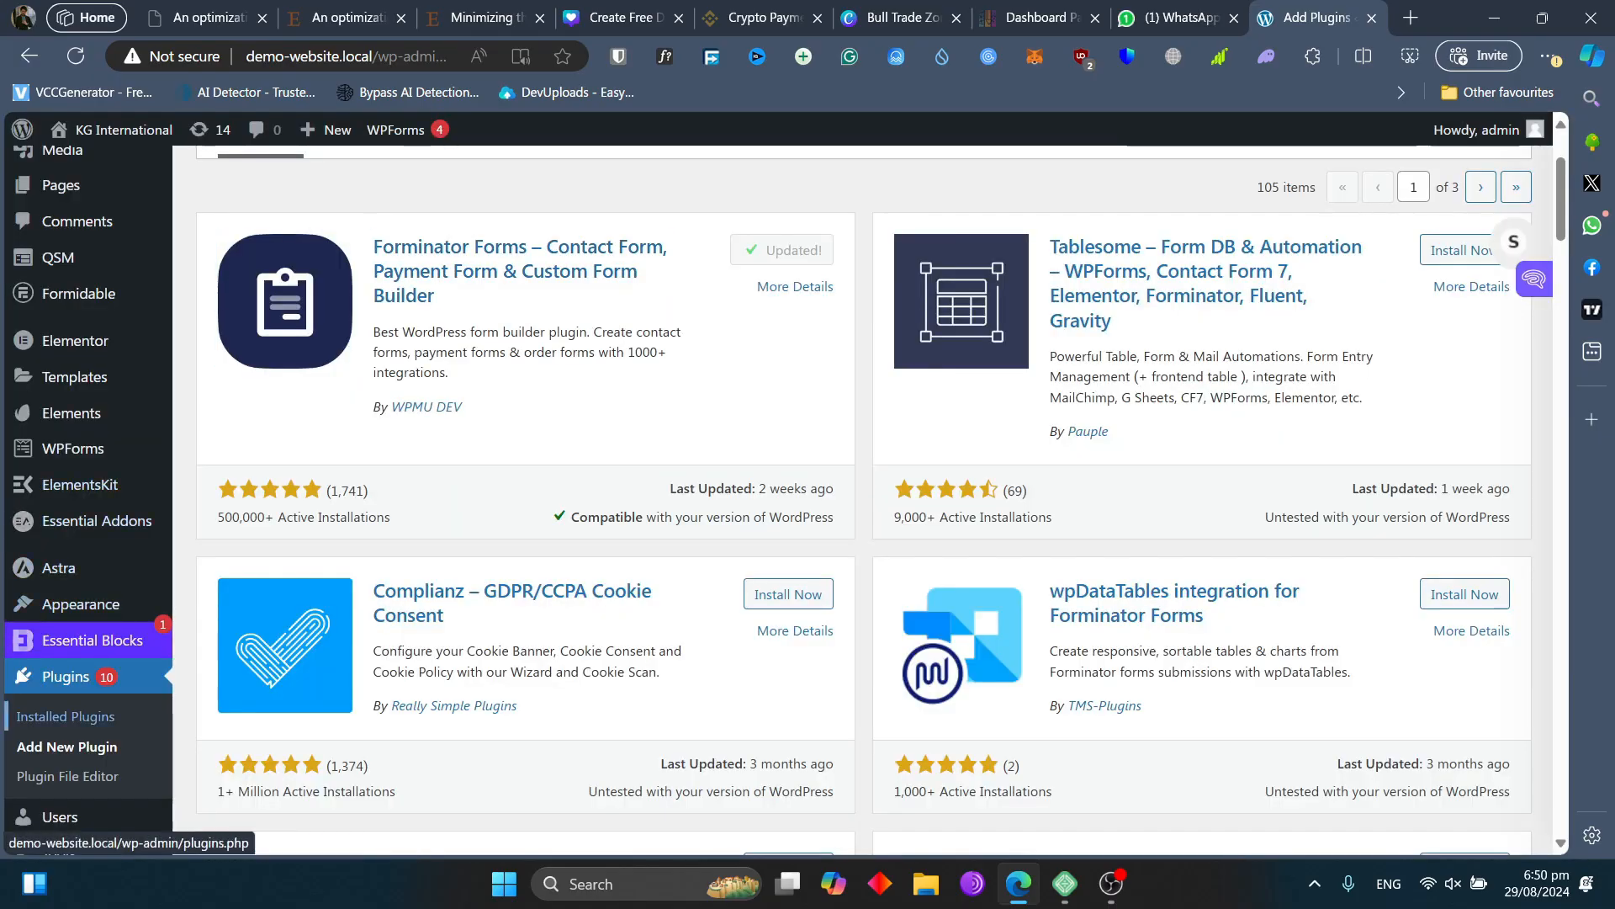
- Find Forminator among the installed plugins and activate it
{"action": "left_click", "coordinate": [66, 716]}
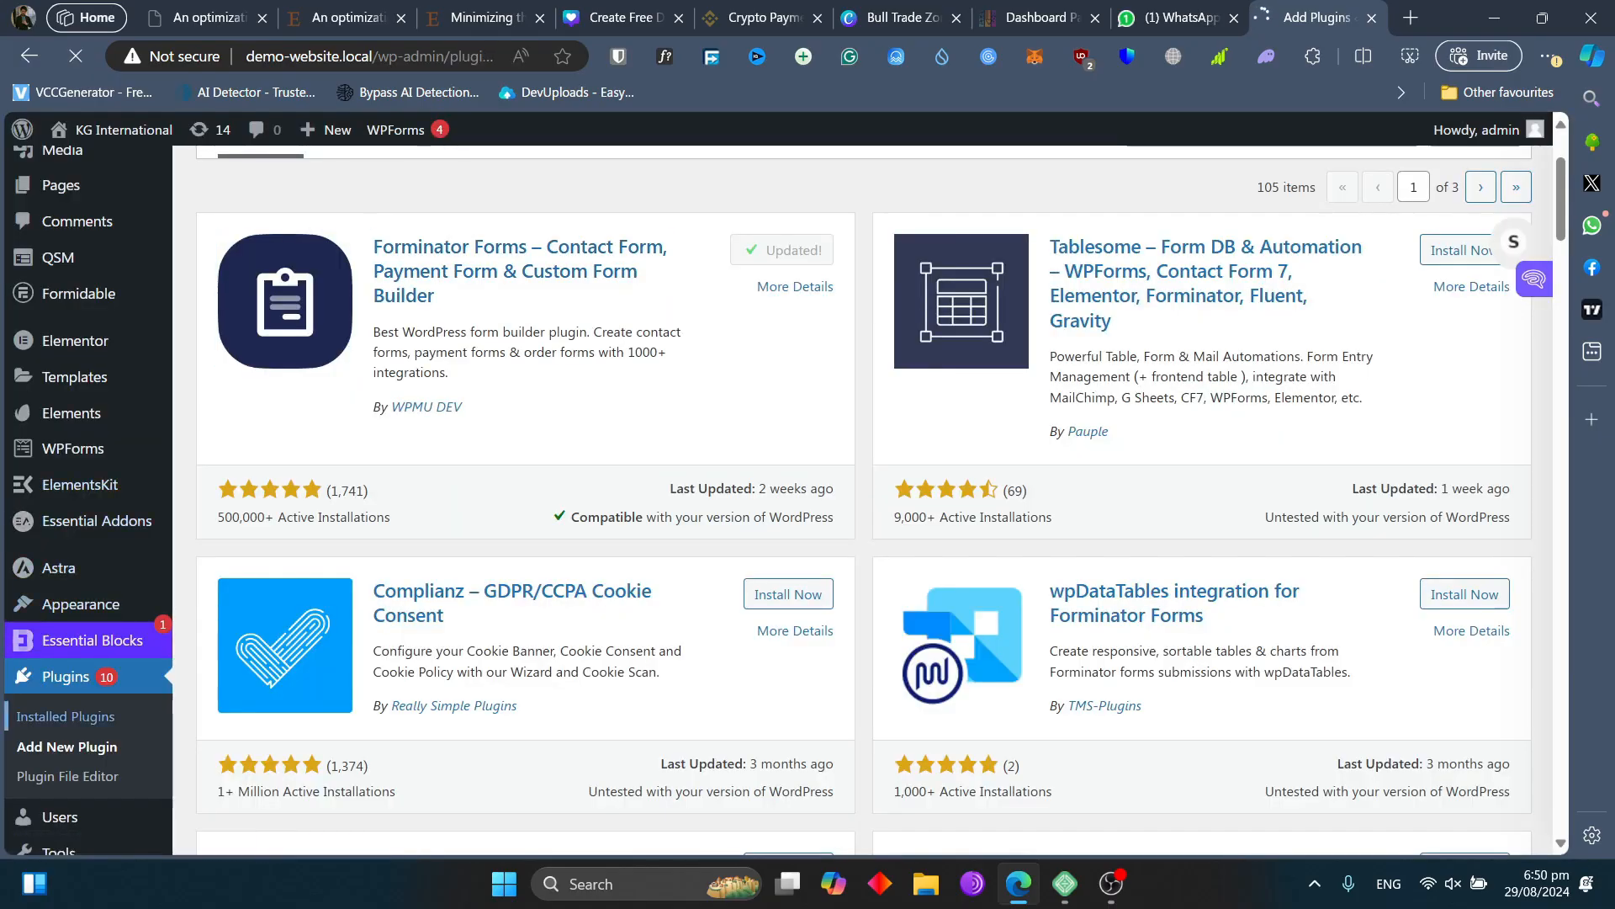
{"action": "scroll", "coordinate": [442, 495], "scroll_direction": "down", "scroll_amount": 8}
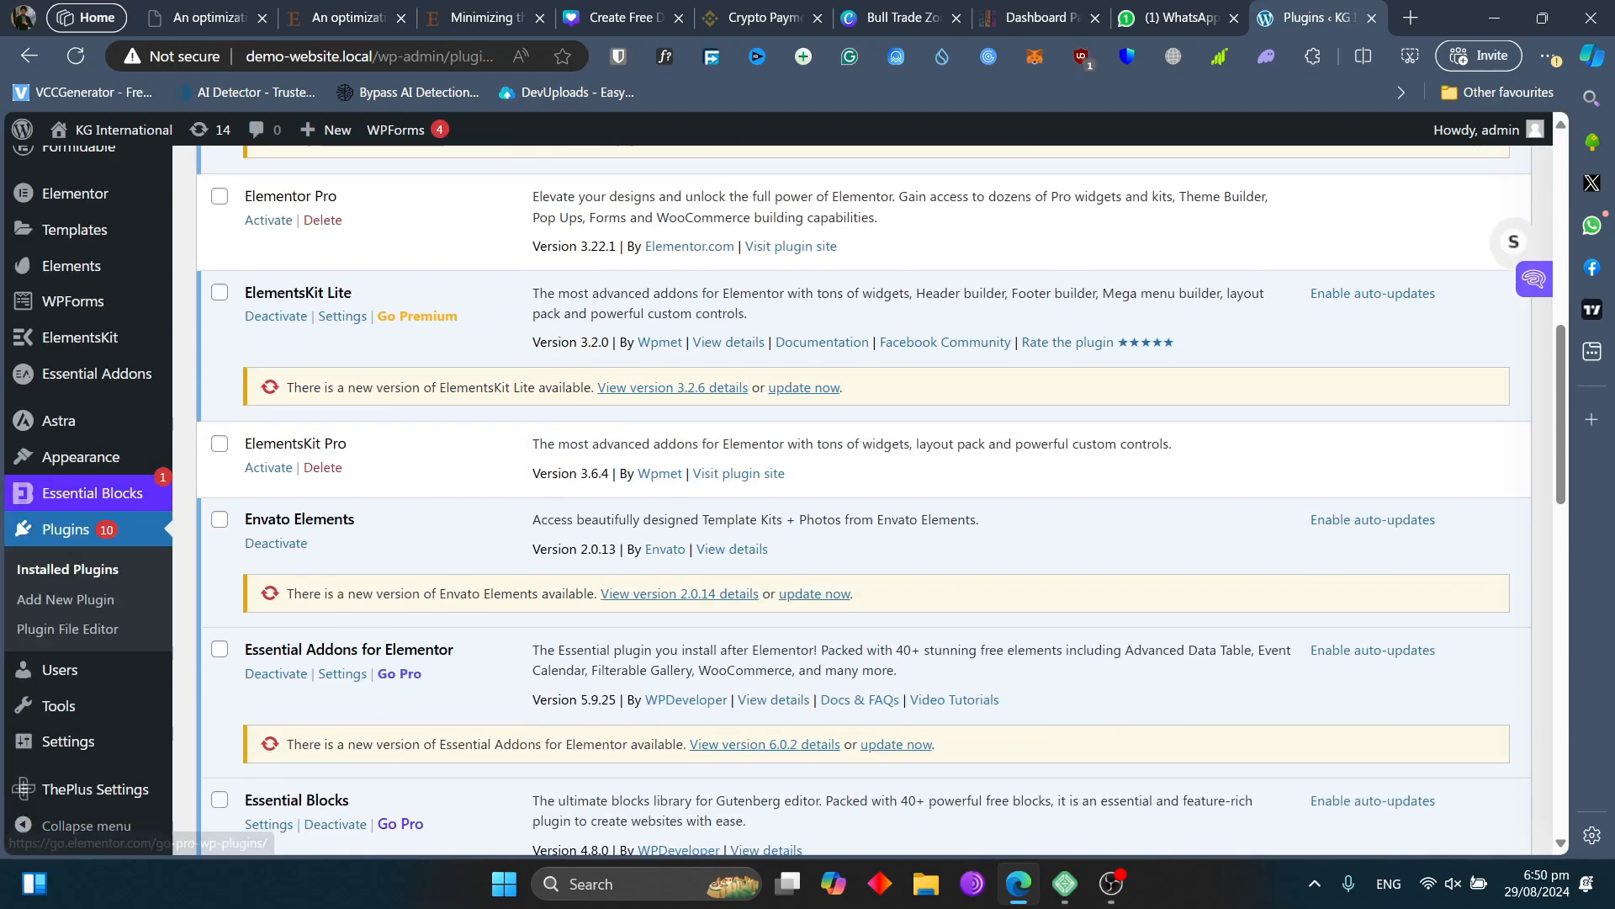
{"action": "scroll", "coordinate": [441, 494], "scroll_direction": "down", "scroll_amount": 15}
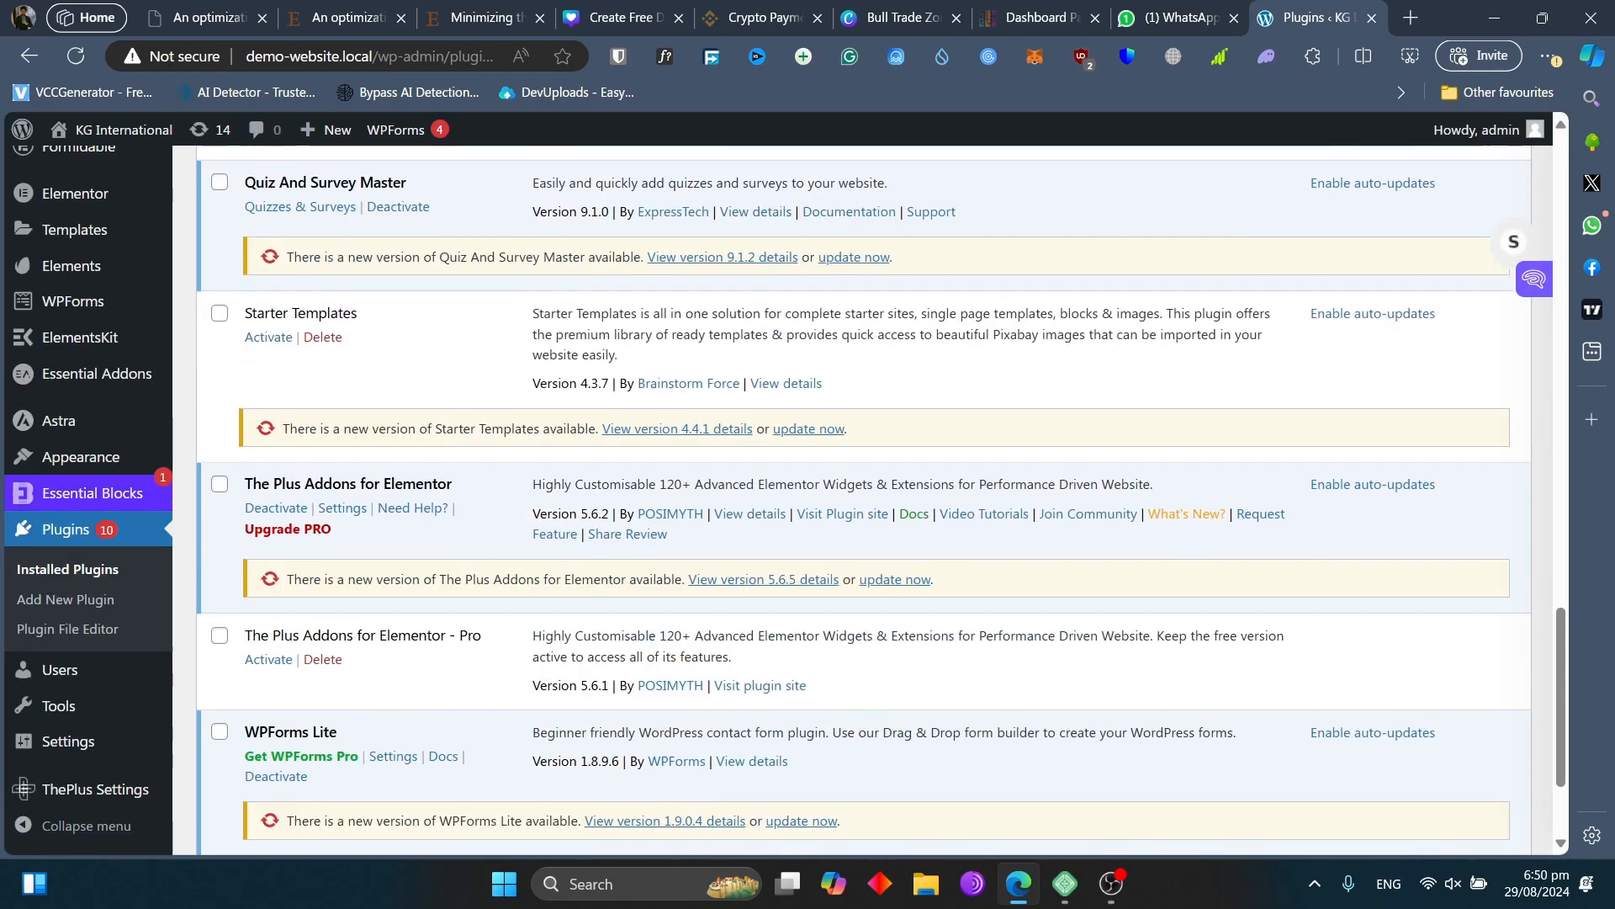
{"action": "scroll", "coordinate": [442, 495], "scroll_direction": "down", "scroll_amount": 4}
{"action": "scroll", "coordinate": [442, 494], "scroll_direction": "up", "scroll_amount": 6}
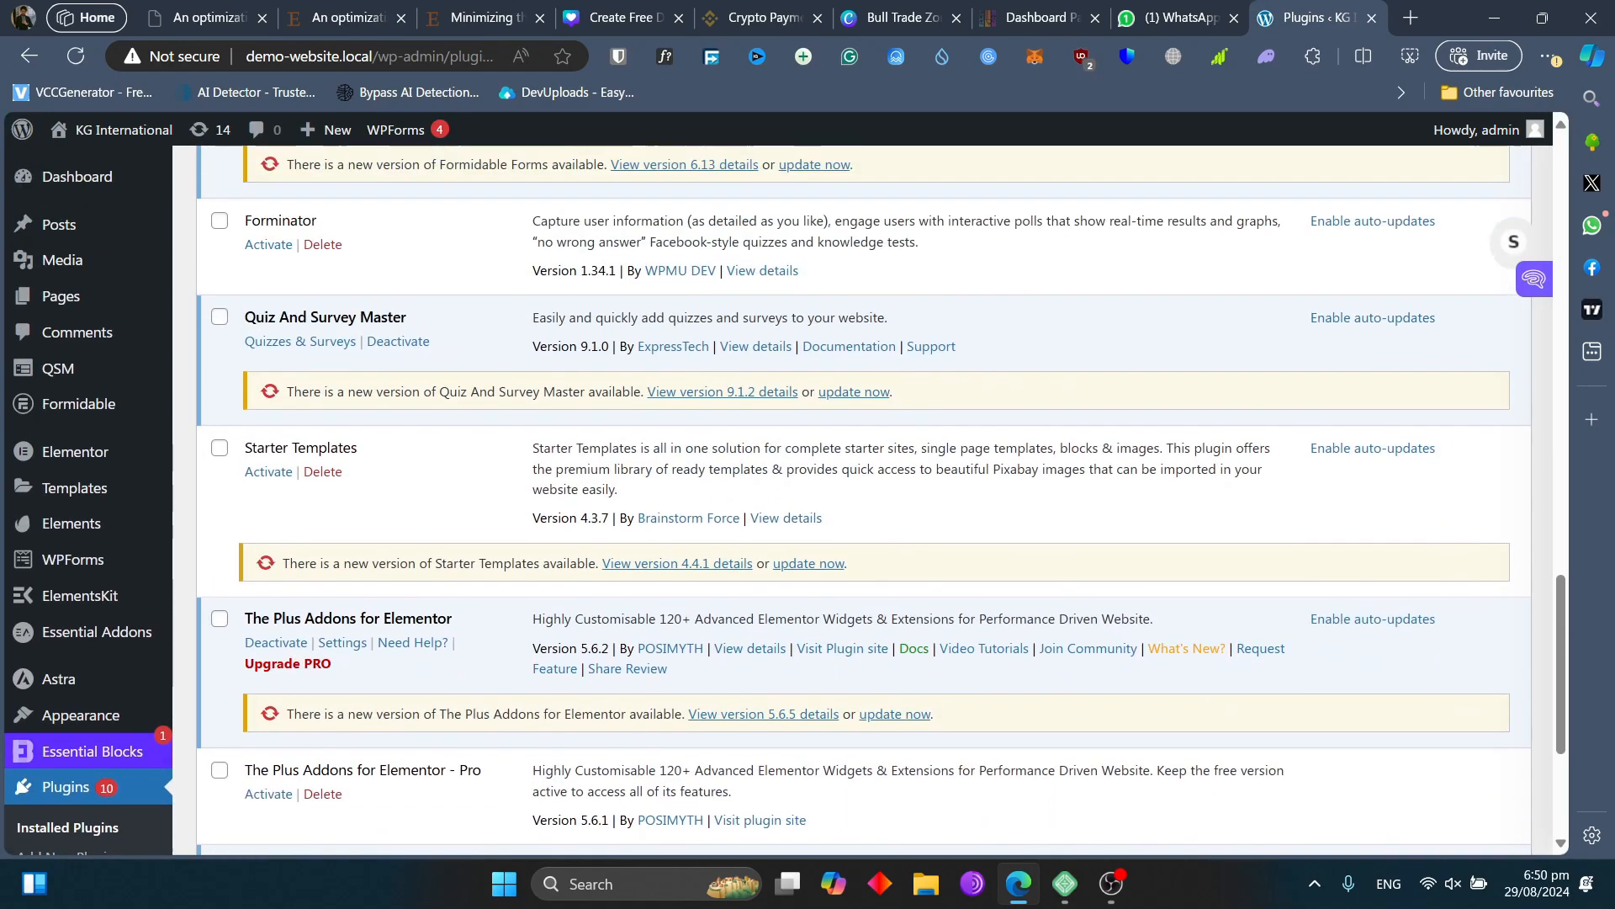
{"action": "scroll", "coordinate": [864, 494], "scroll_direction": "up", "scroll_amount": 5}
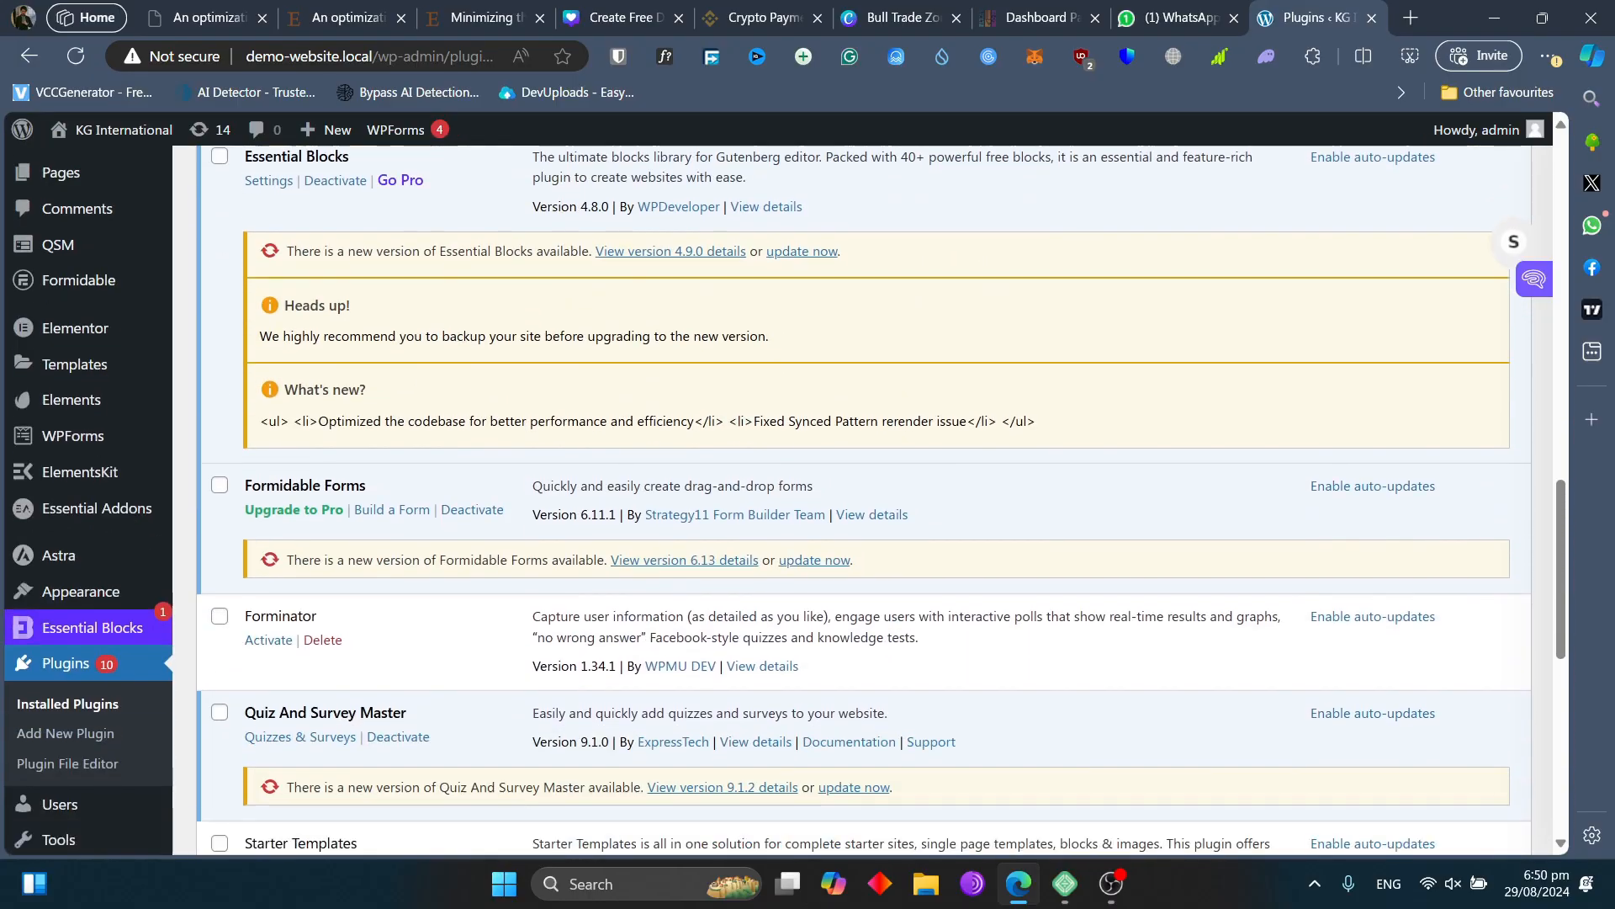
{"action": "left_click", "coordinate": [269, 640]}
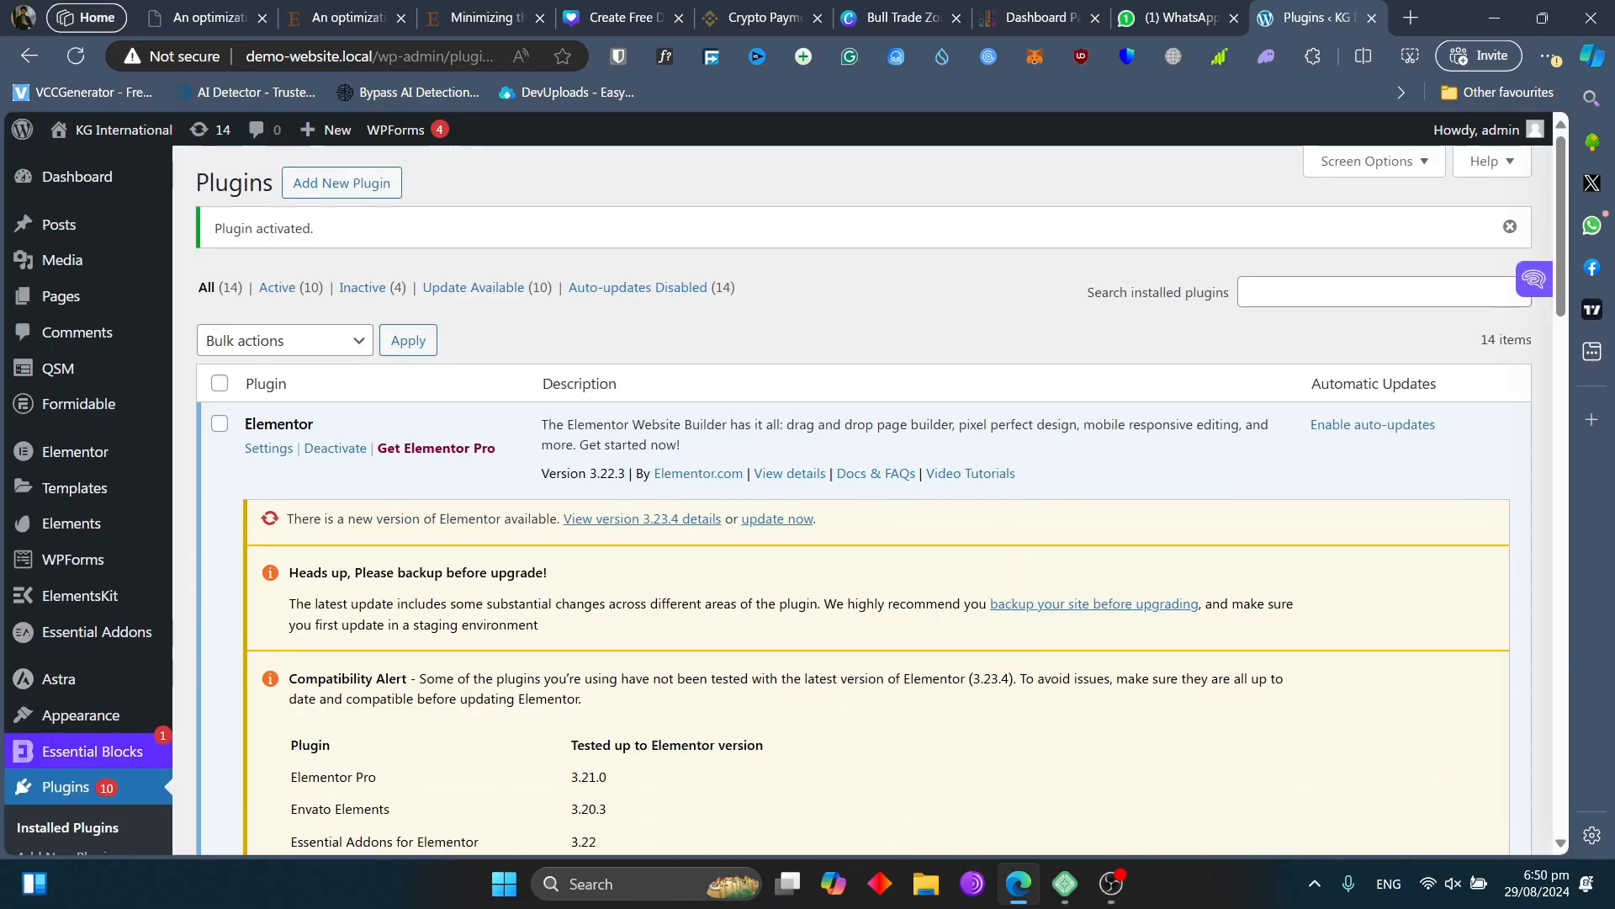
- Open the dashboard of the Forminator plugin
{"action": "scroll", "coordinate": [84, 752], "scroll_direction": "down", "scroll_amount": 5}
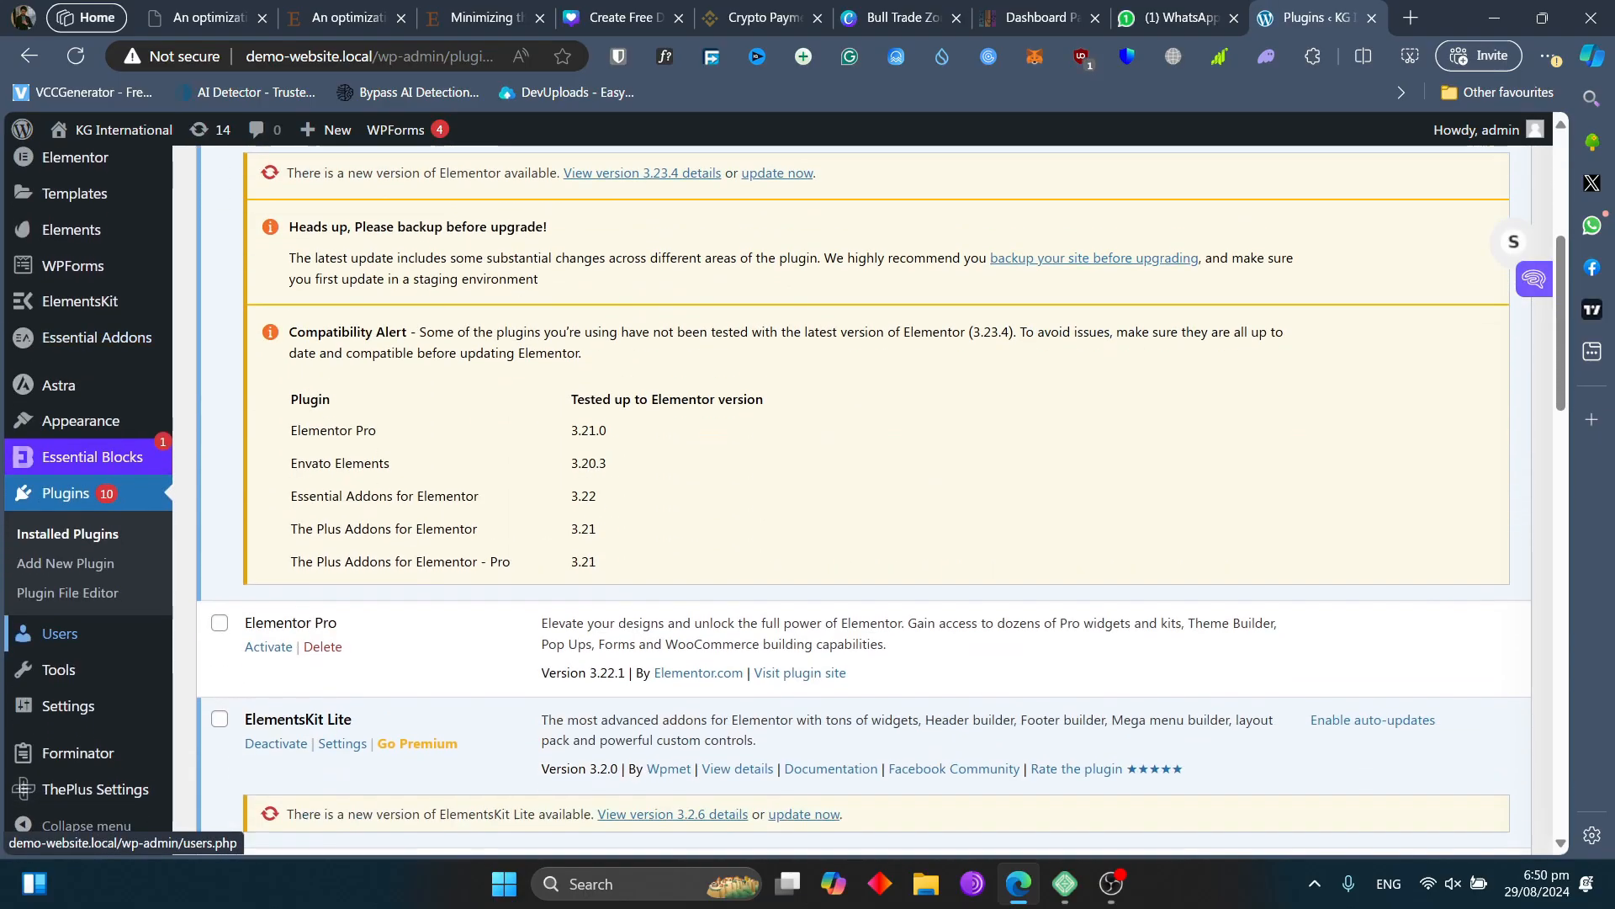
{"action": "mouse_move", "coordinate": [77, 752]}
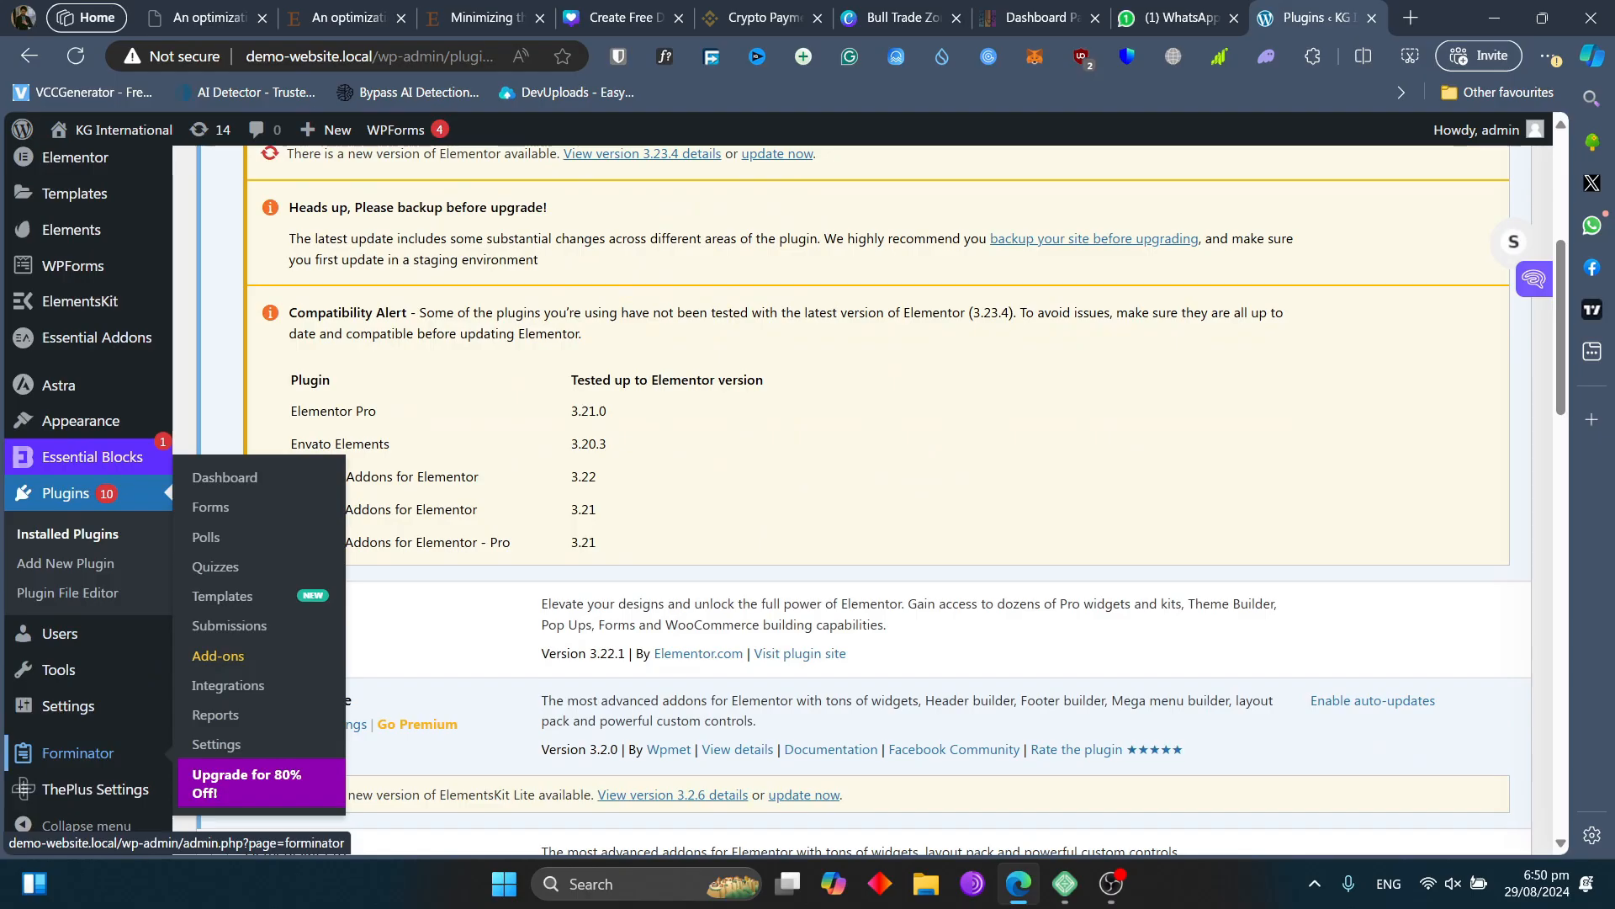
{"action": "left_click", "coordinate": [77, 753]}
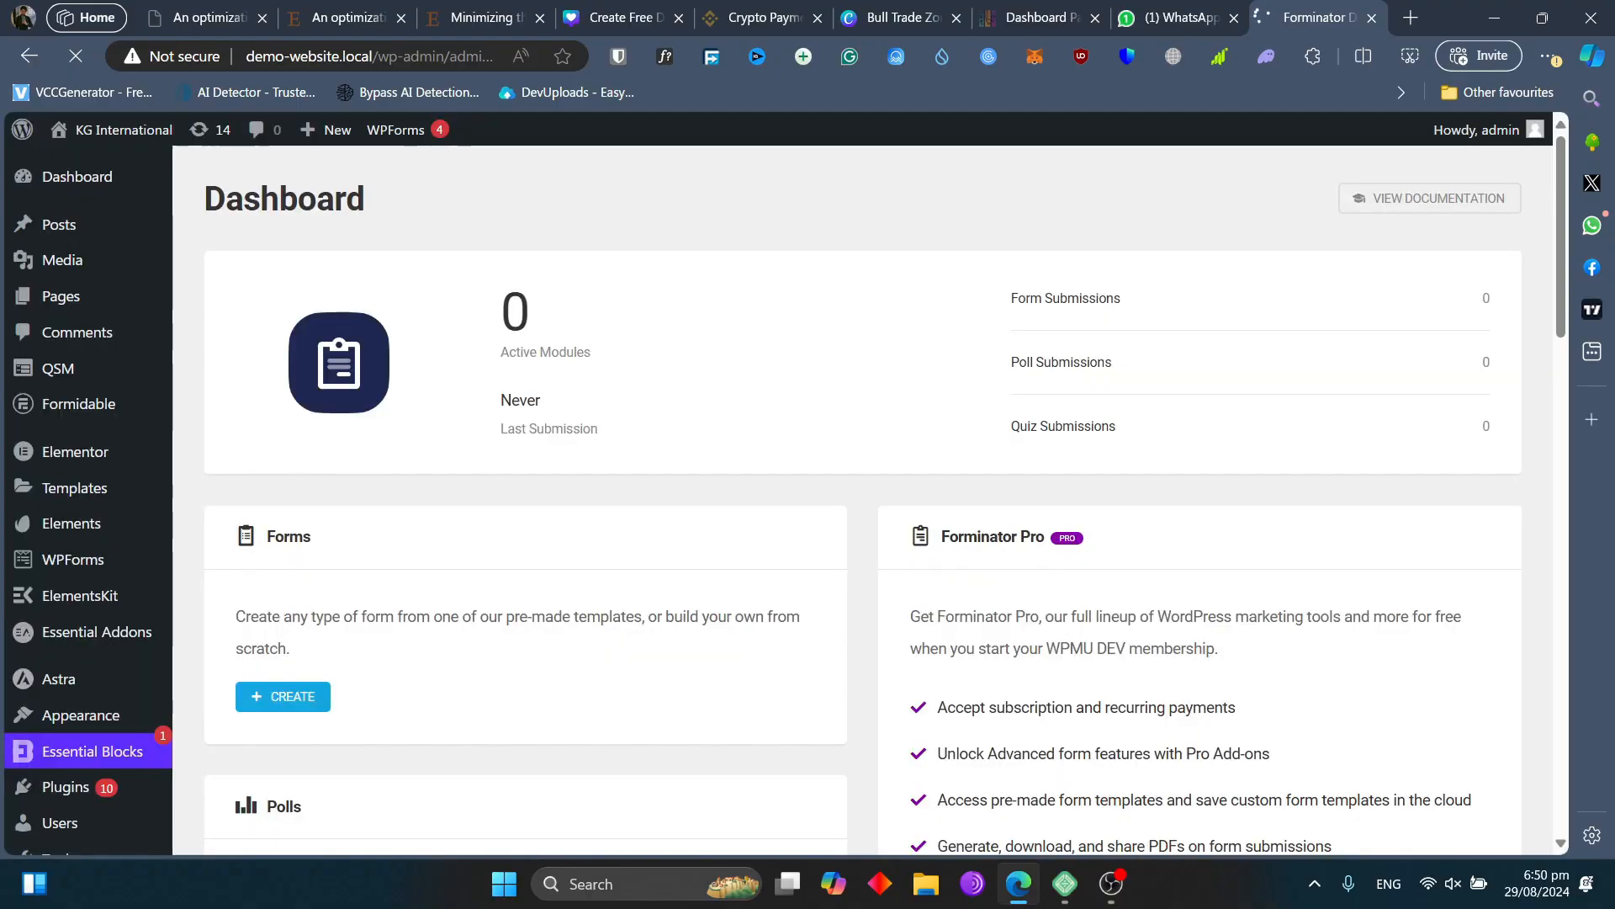
- Look over the Forminator dashboard and start creating a new form to bring up its template chooser
{"action": "scroll", "coordinate": [311, 388], "scroll_direction": "down", "scroll_amount": 3}
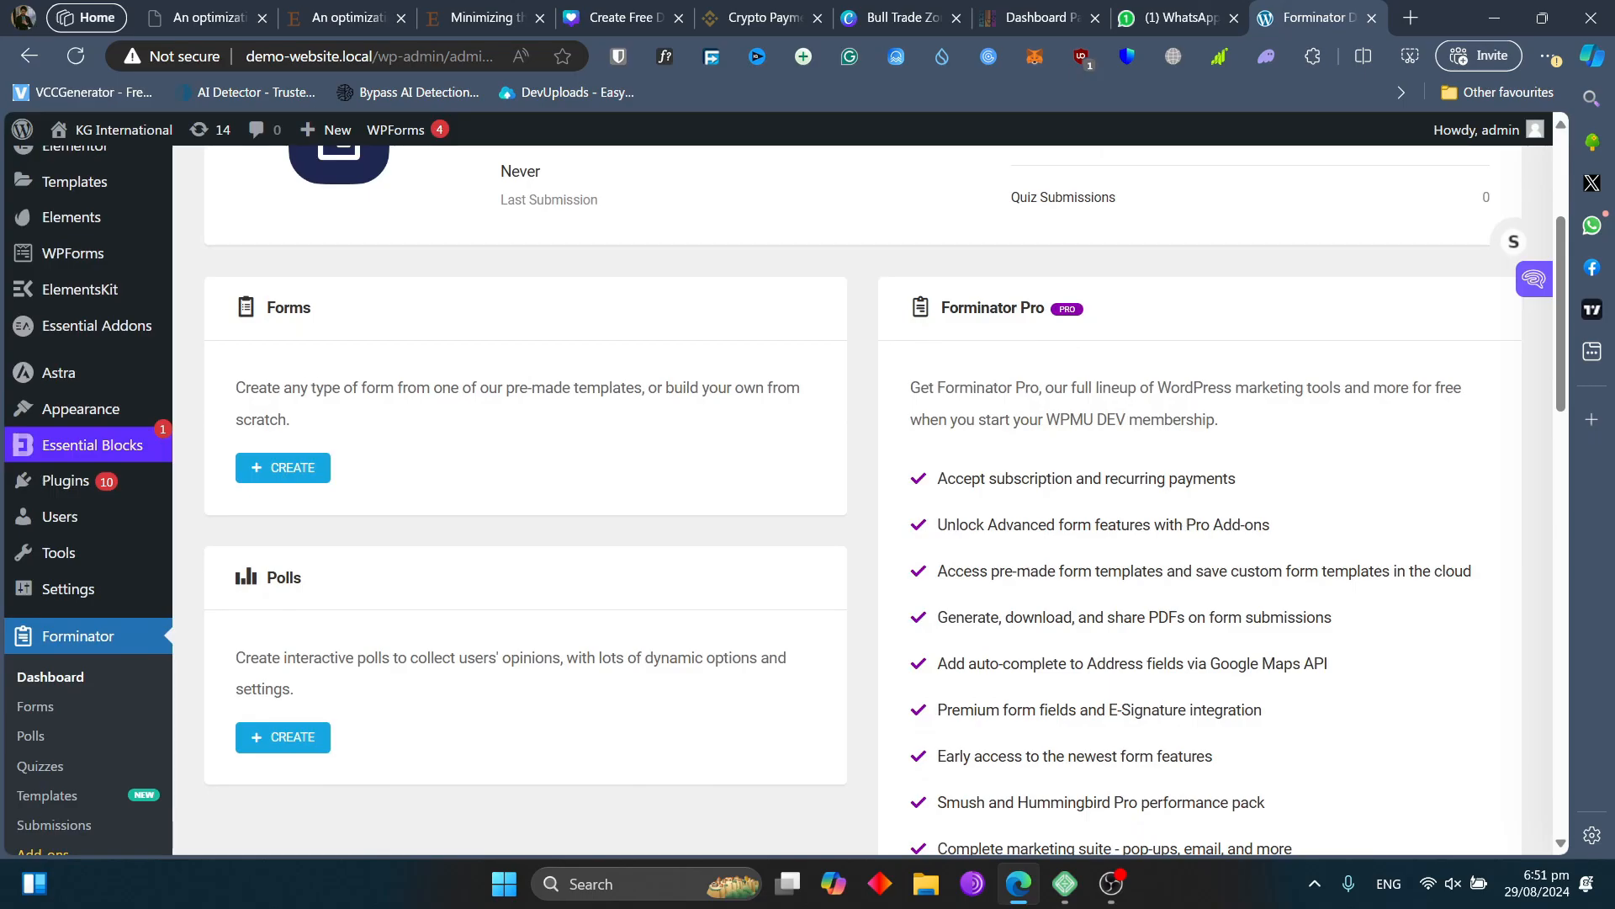
{"action": "scroll", "coordinate": [311, 388], "scroll_direction": "down", "scroll_amount": 2}
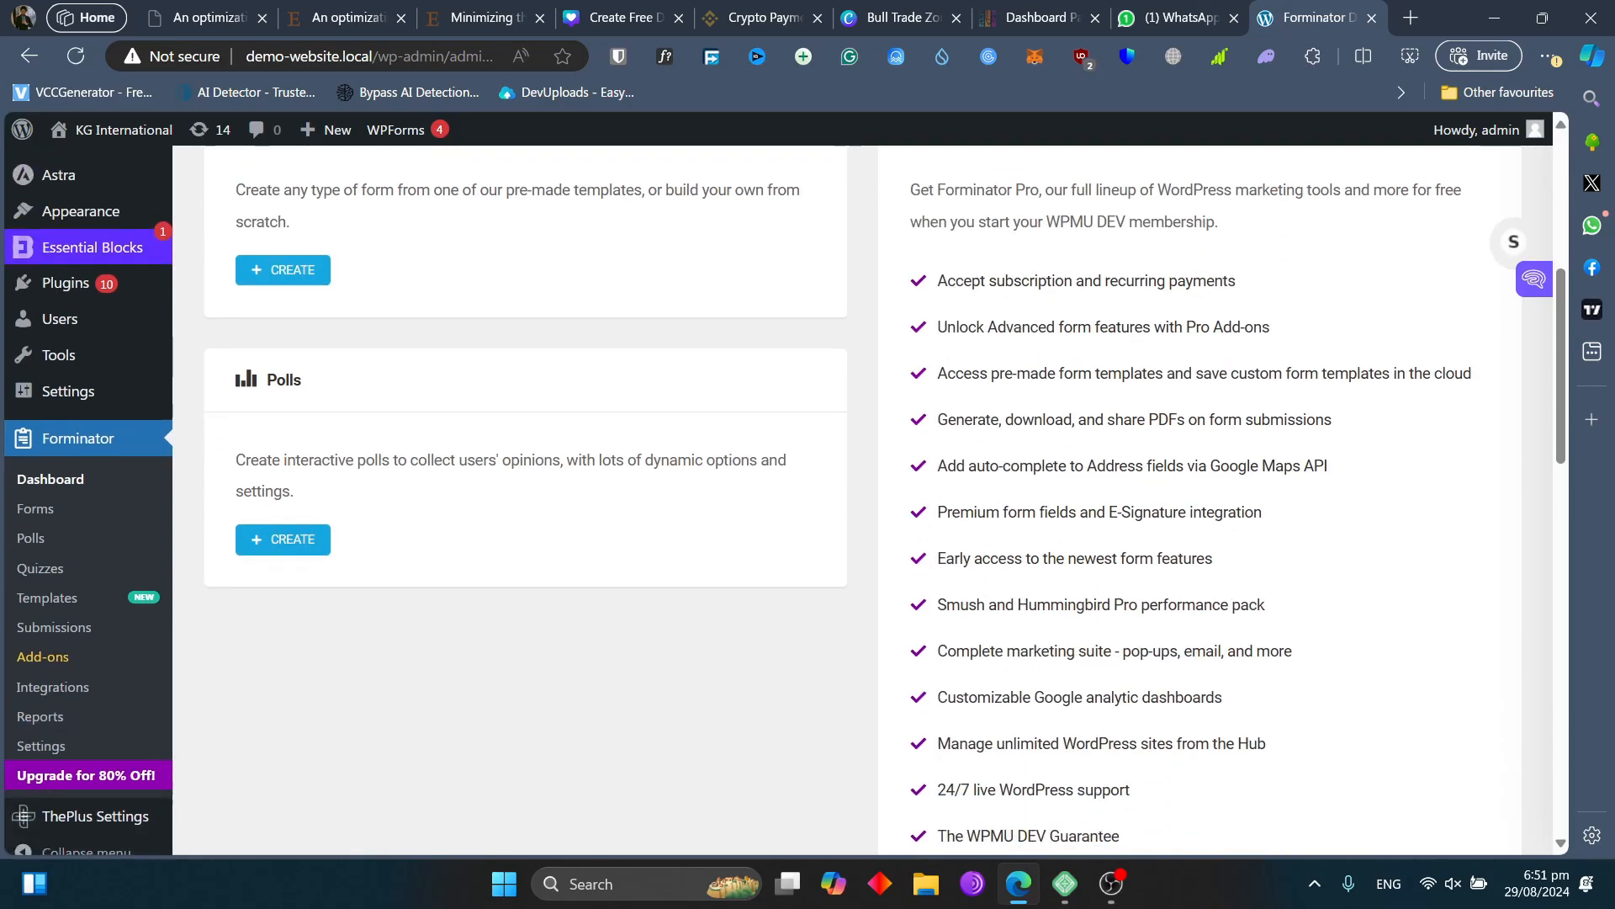
{"action": "scroll", "coordinate": [955, 316], "scroll_direction": "down", "scroll_amount": 9}
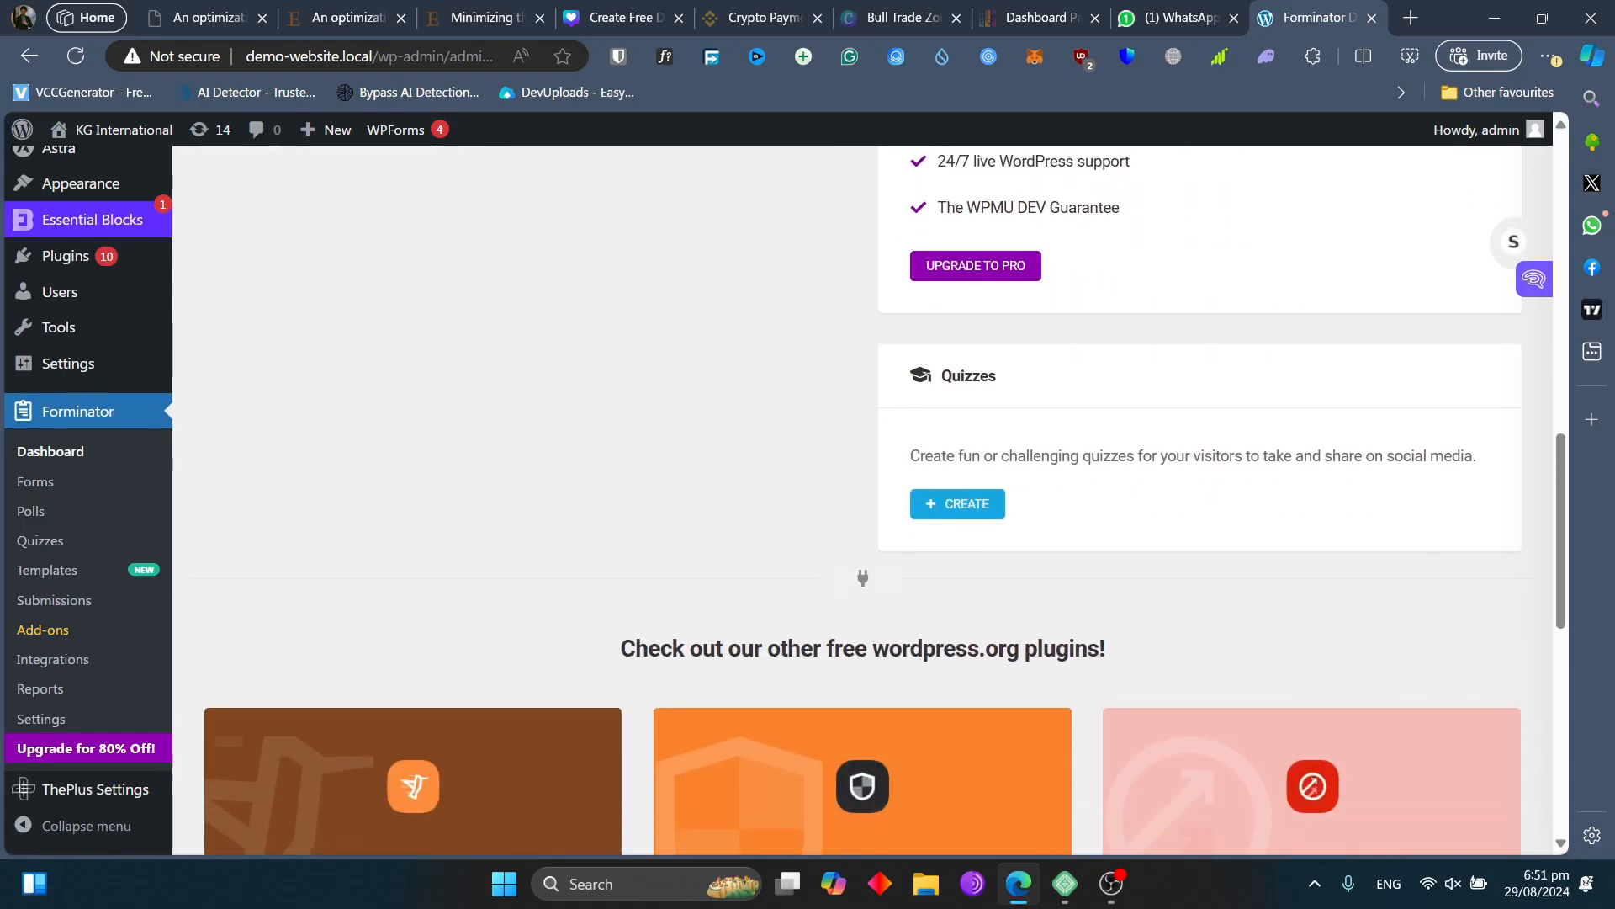
{"action": "scroll", "coordinate": [955, 315], "scroll_direction": "up", "scroll_amount": 2}
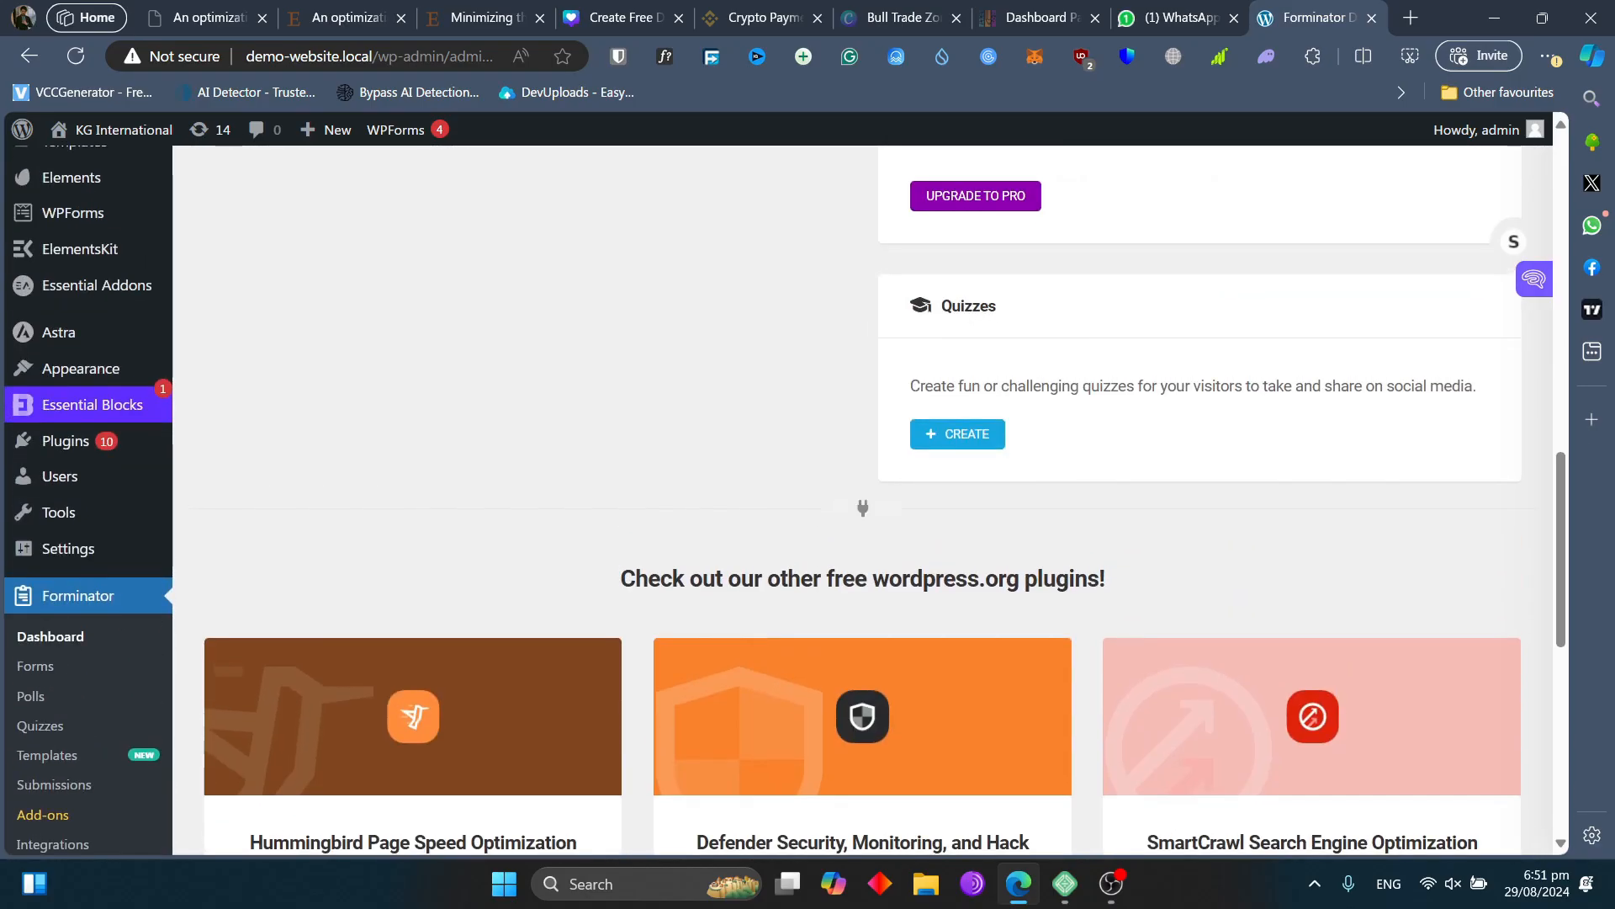
{"action": "scroll", "coordinate": [955, 378], "scroll_direction": "up", "scroll_amount": 7}
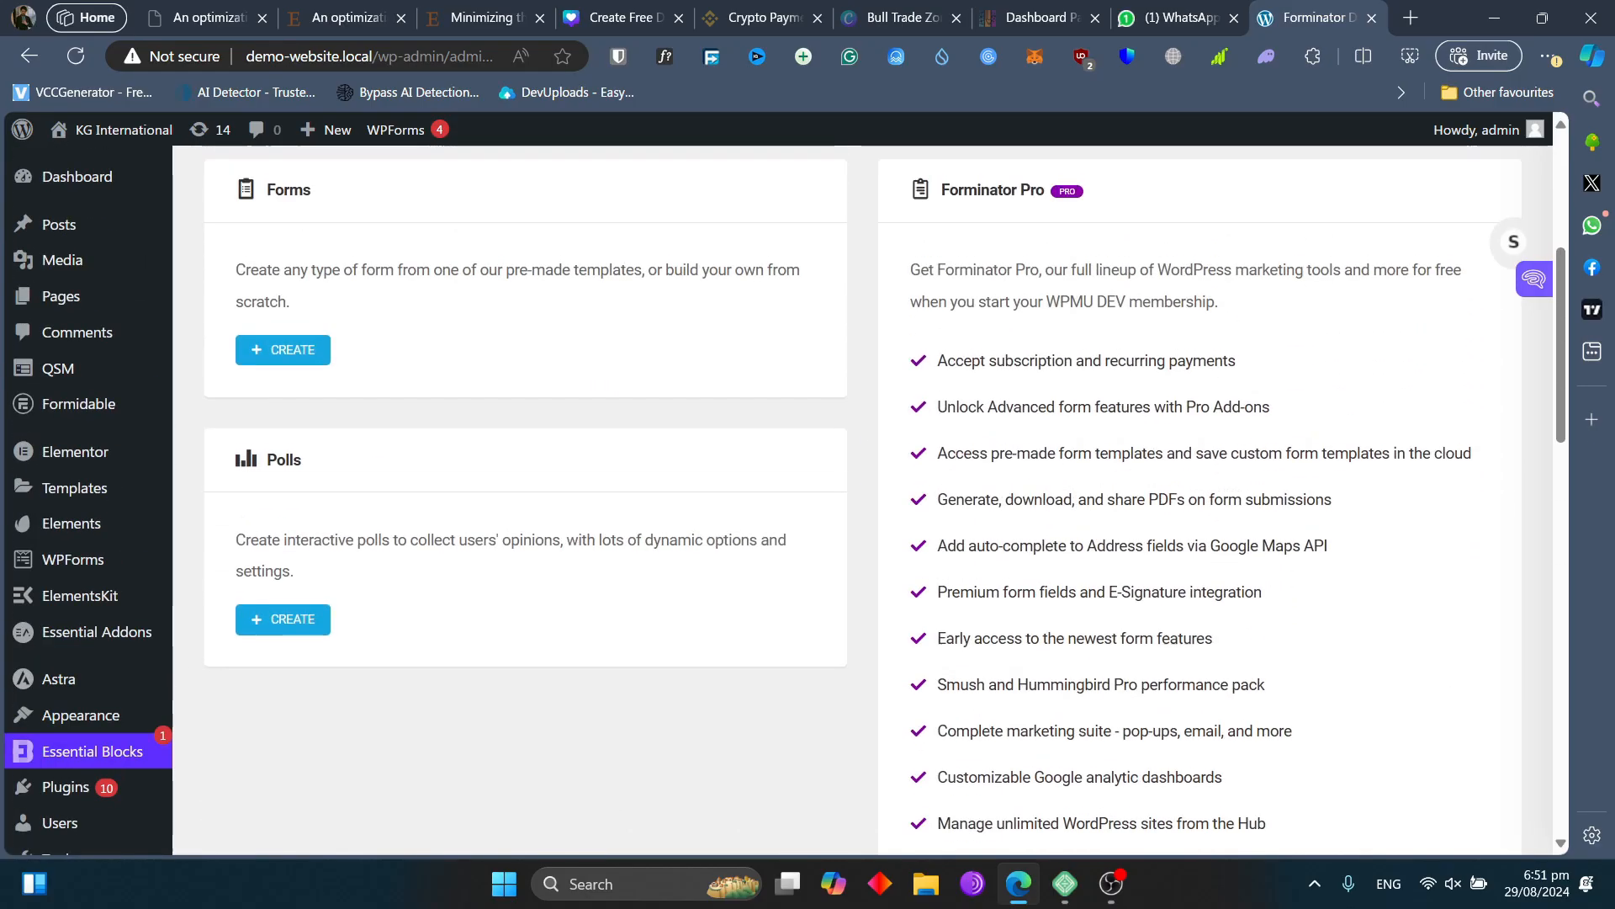
{"action": "left_click", "coordinate": [283, 460]}
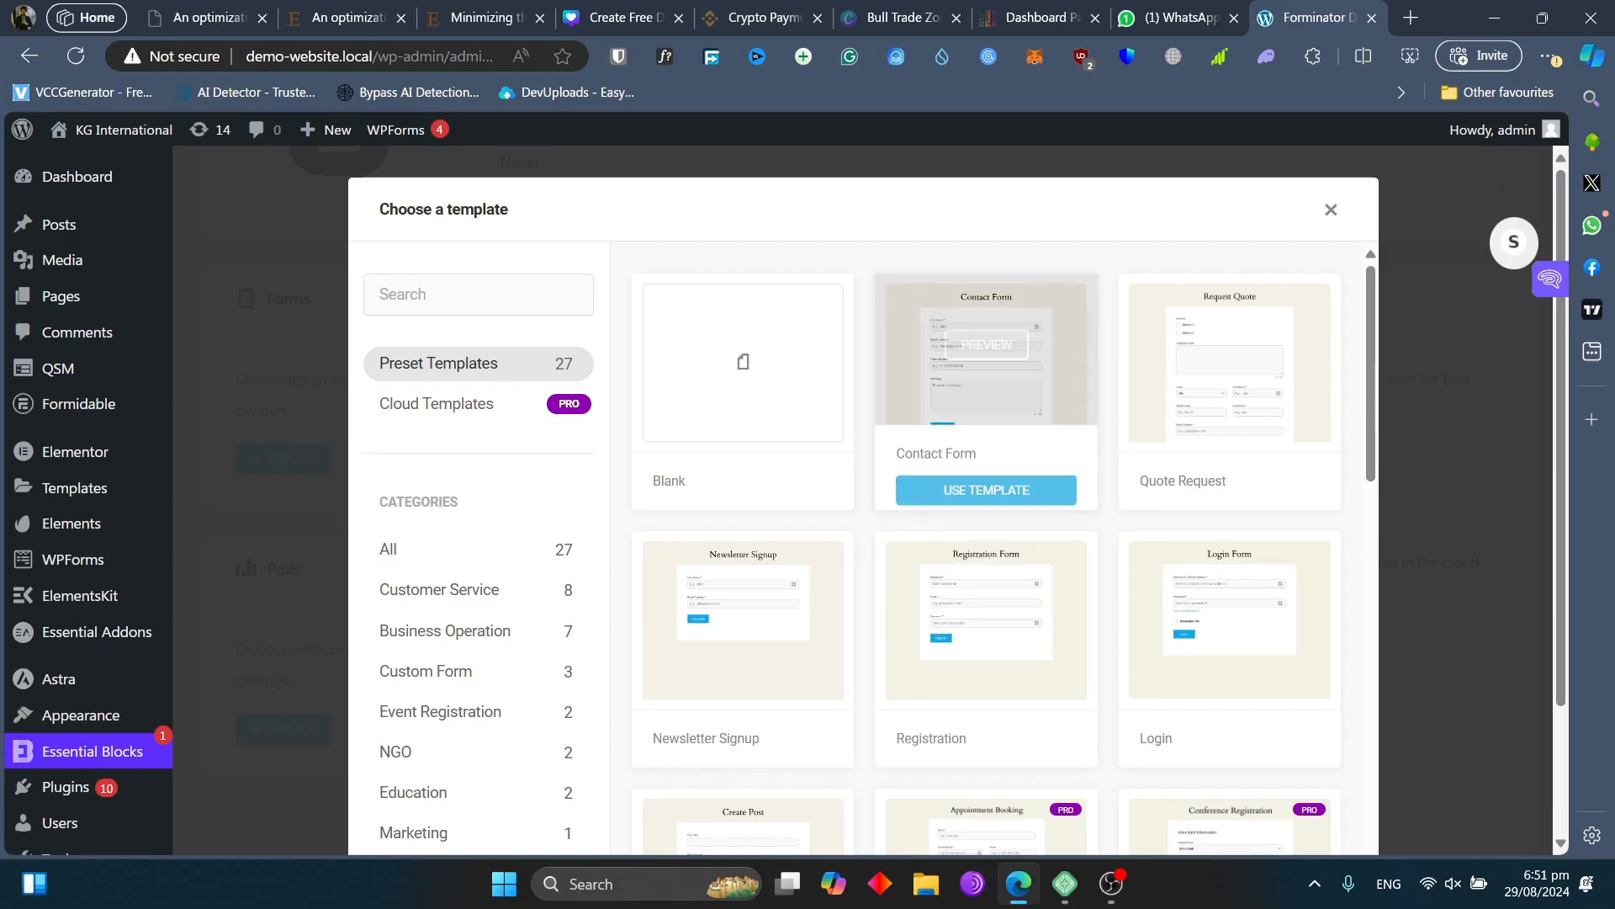
- Browse the preset templates and create a form from the Contact Form template, naming it Contact Form
{"action": "scroll", "coordinate": [986, 471], "scroll_direction": "down", "scroll_amount": 3}
{"action": "scroll", "coordinate": [1212, 522], "scroll_direction": "down", "scroll_amount": 2}
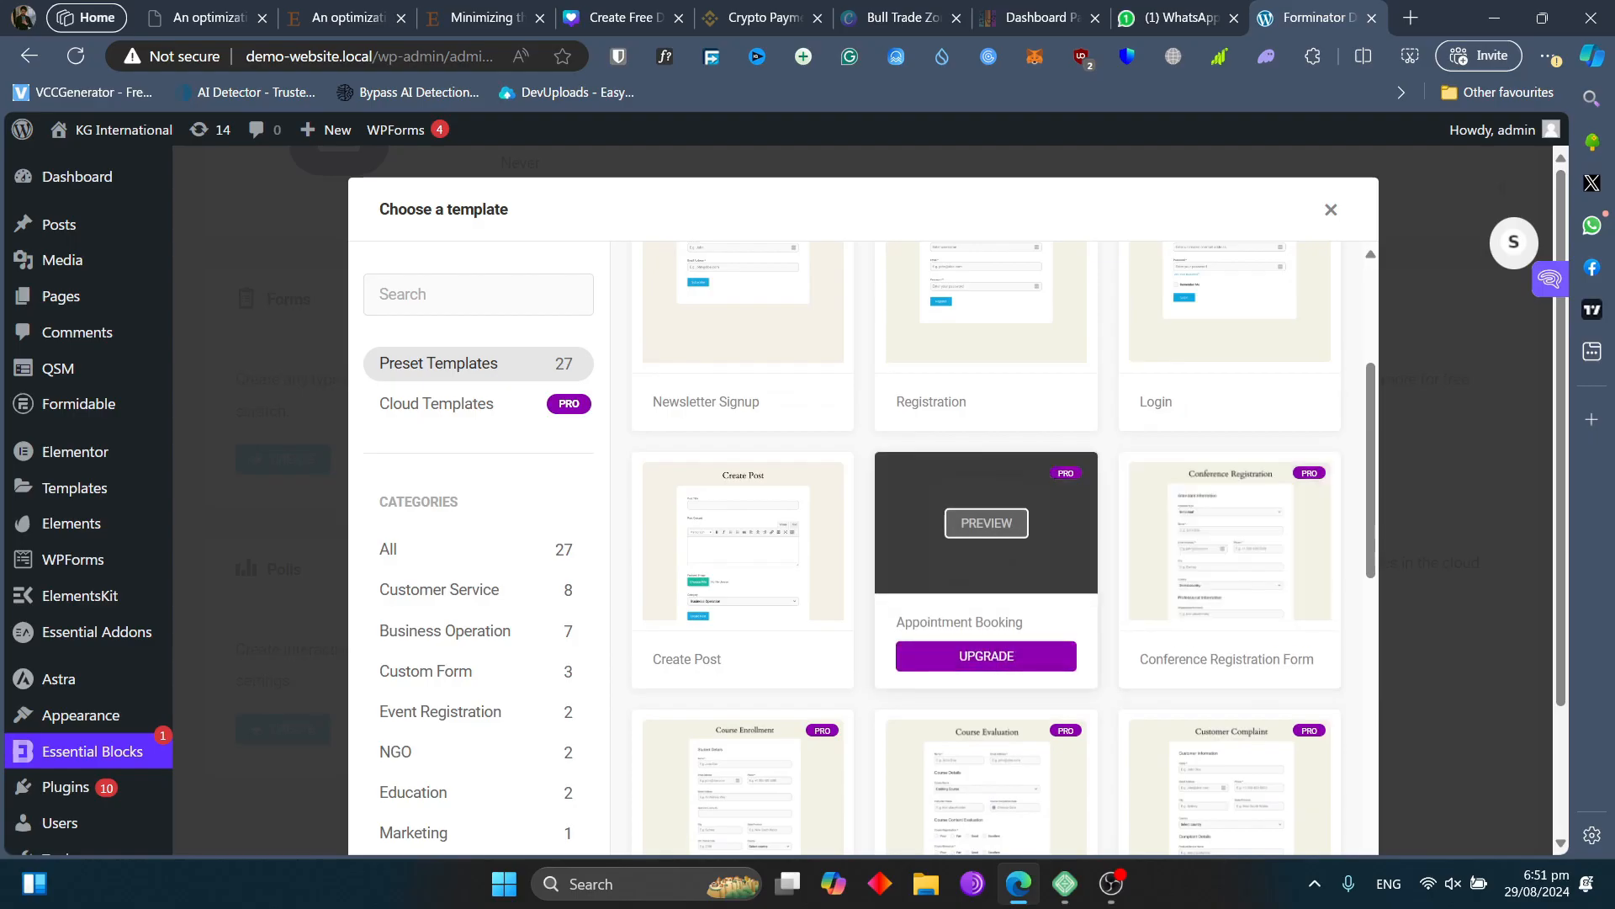
{"action": "scroll", "coordinate": [742, 505], "scroll_direction": "down", "scroll_amount": 1}
{"action": "scroll", "coordinate": [800, 603], "scroll_direction": "down", "scroll_amount": 2}
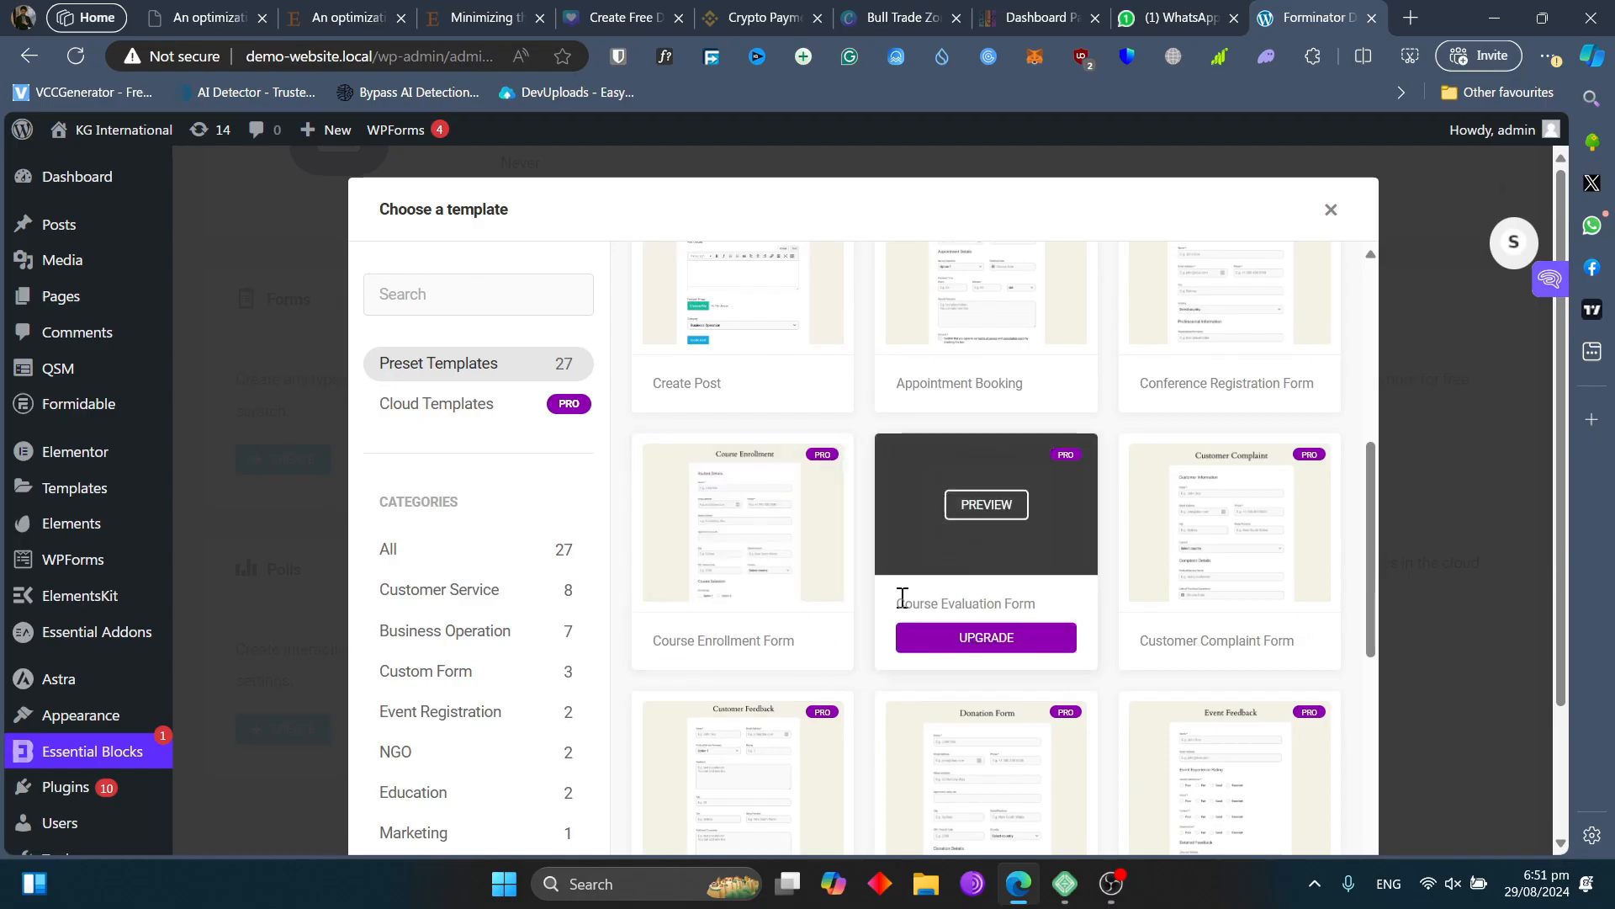
{"action": "scroll", "coordinate": [902, 598], "scroll_direction": "down", "scroll_amount": 3}
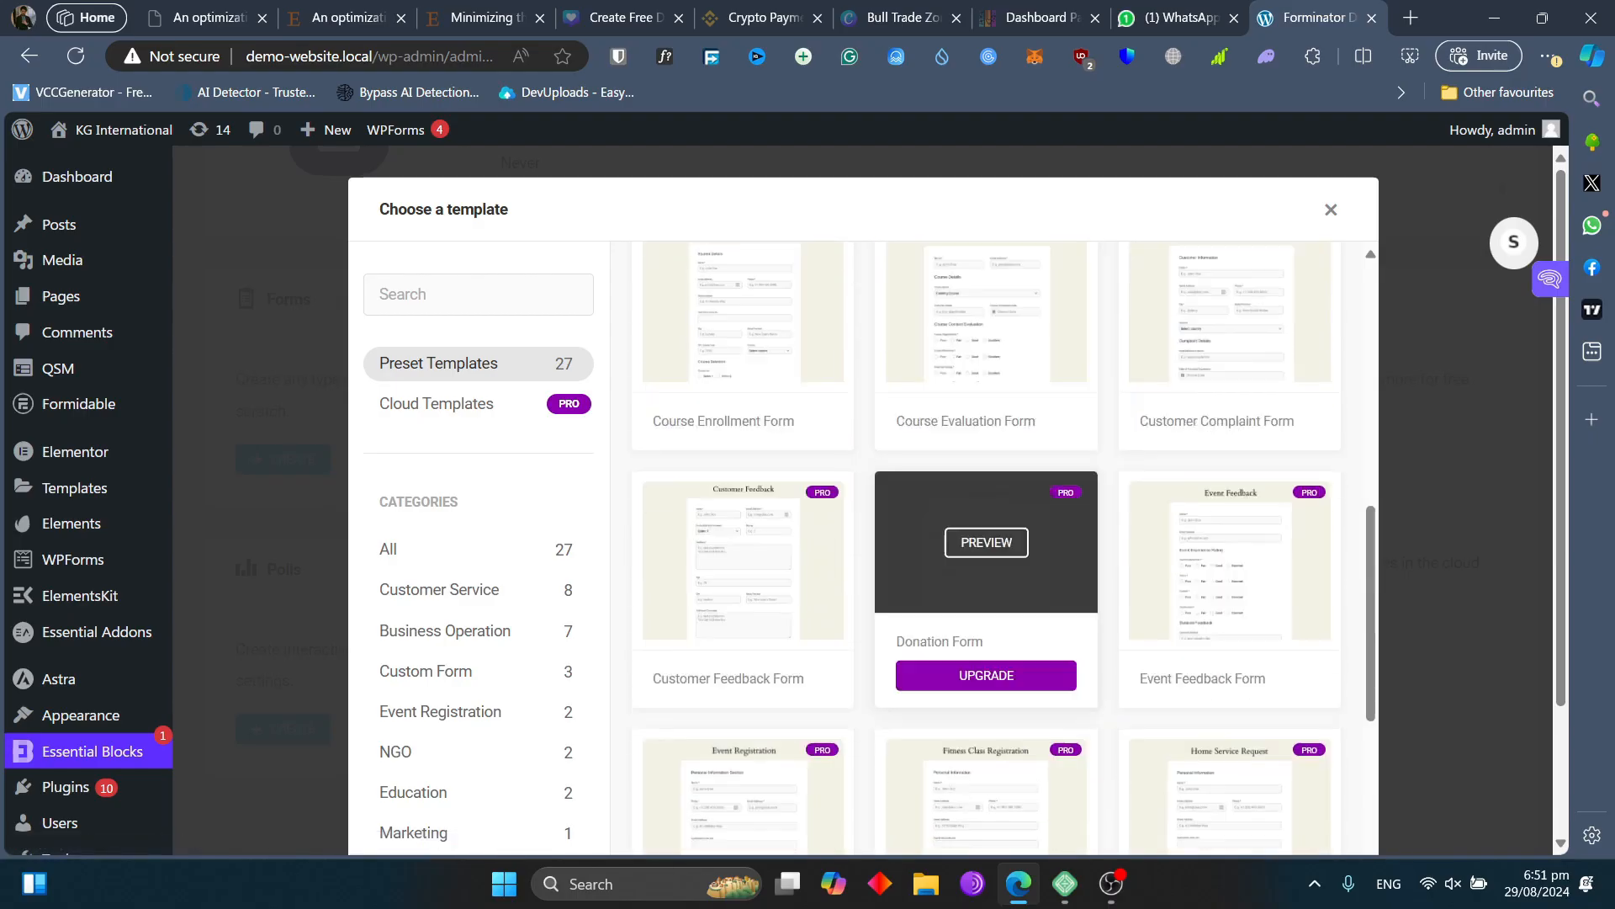
{"action": "scroll", "coordinate": [986, 463], "scroll_direction": "up", "scroll_amount": 8}
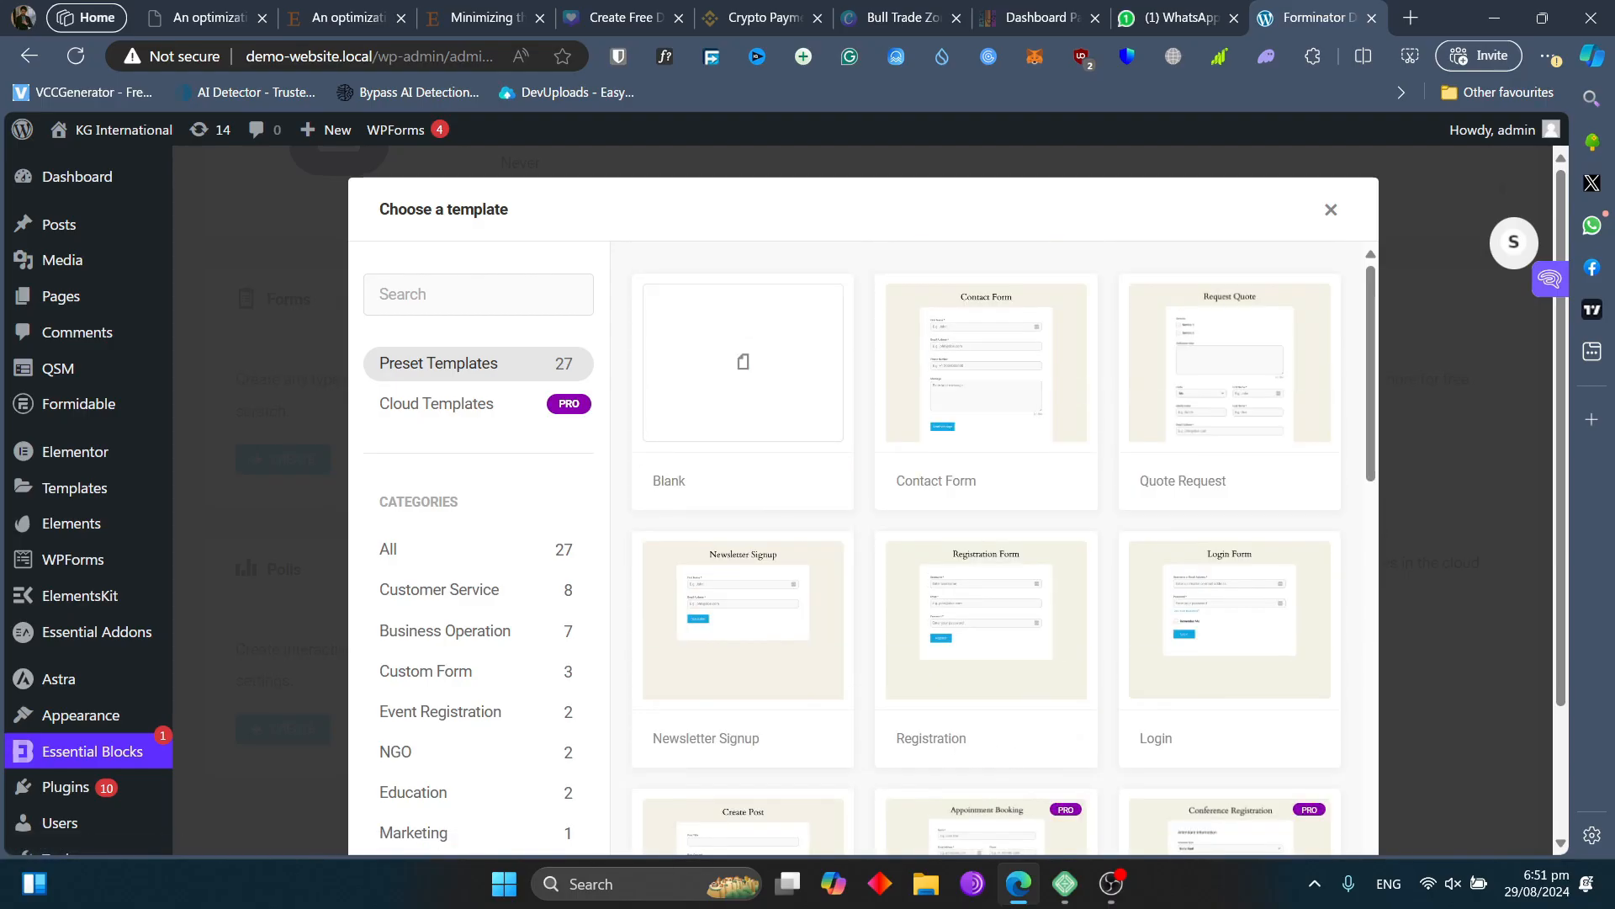
{"action": "mouse_move", "coordinate": [986, 644]}
{"action": "mouse_move", "coordinate": [986, 396]}
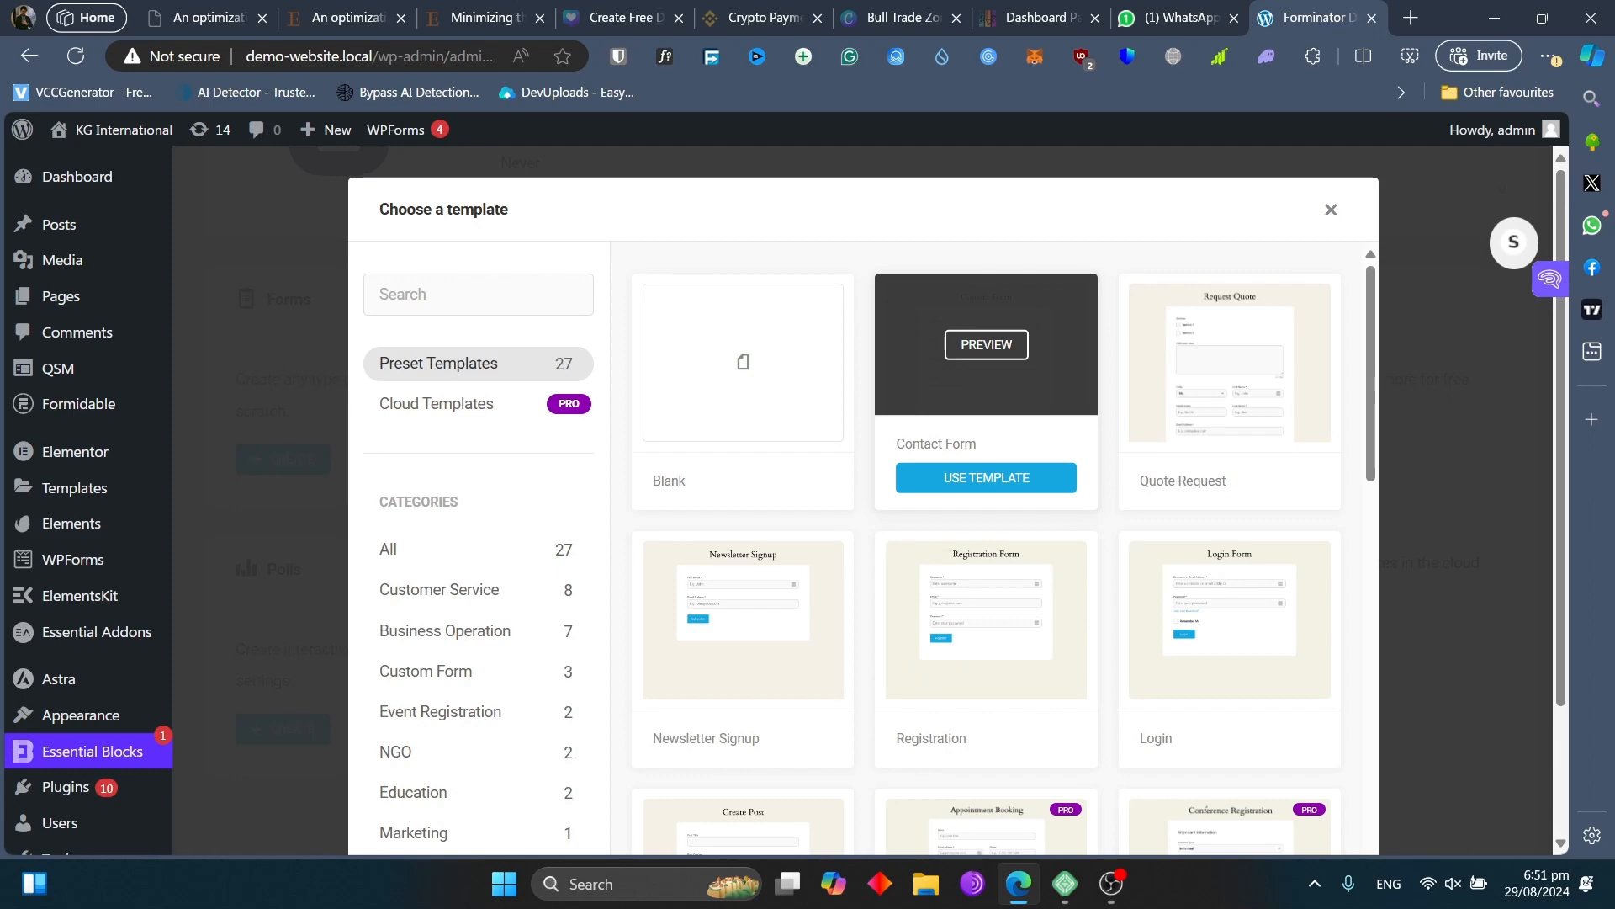
{"action": "left_click", "coordinate": [986, 477]}
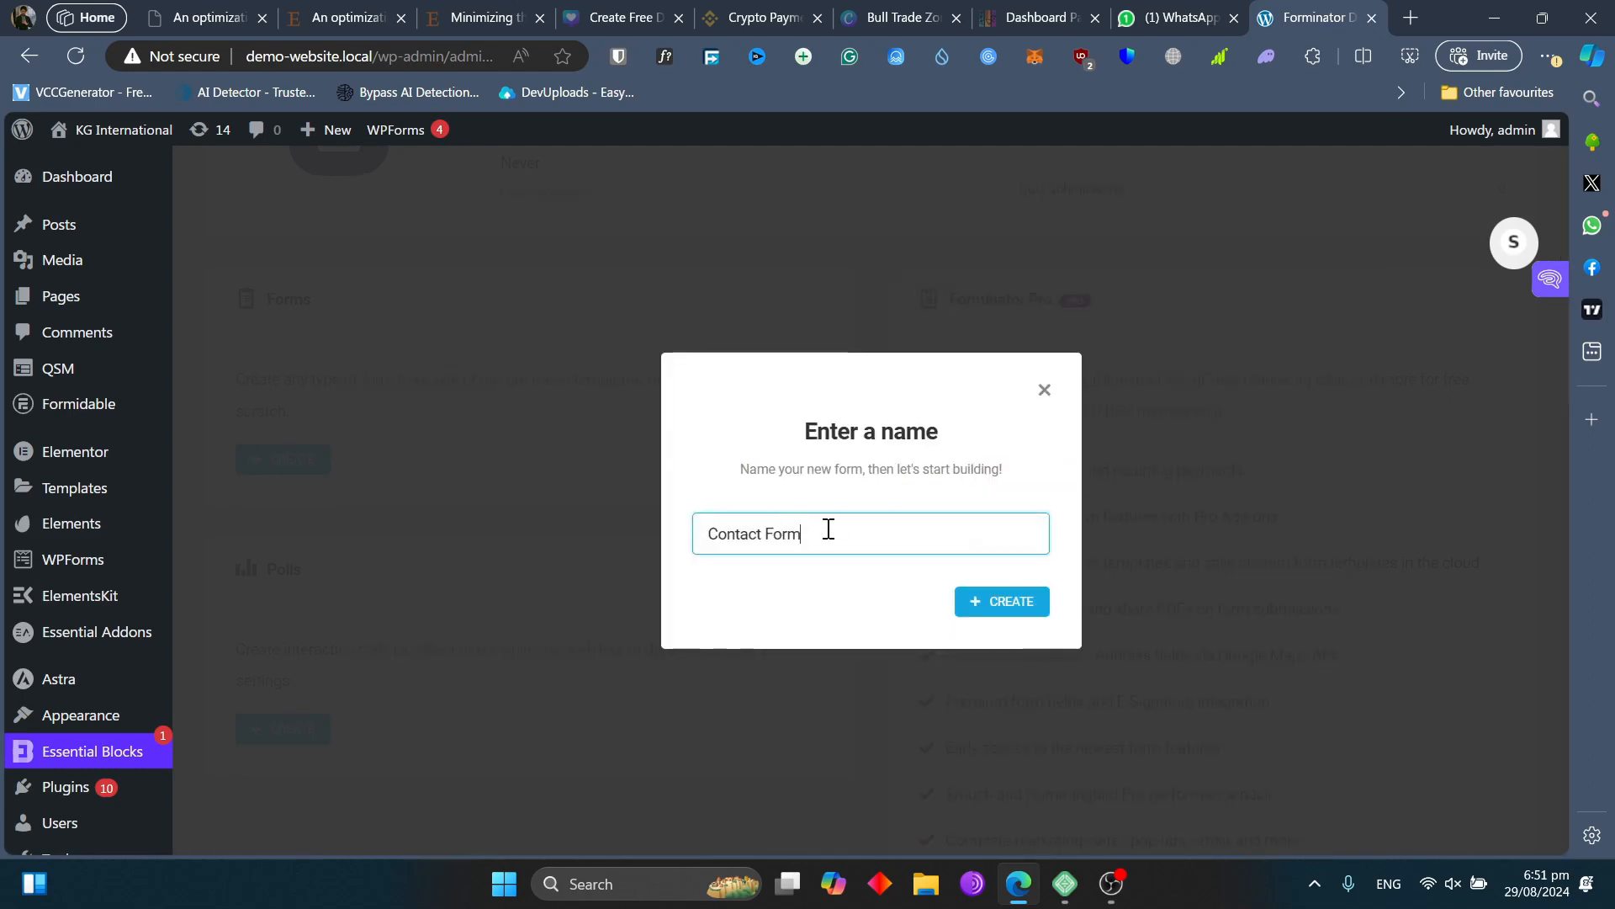
{"action": "left_click", "coordinate": [1002, 601]}
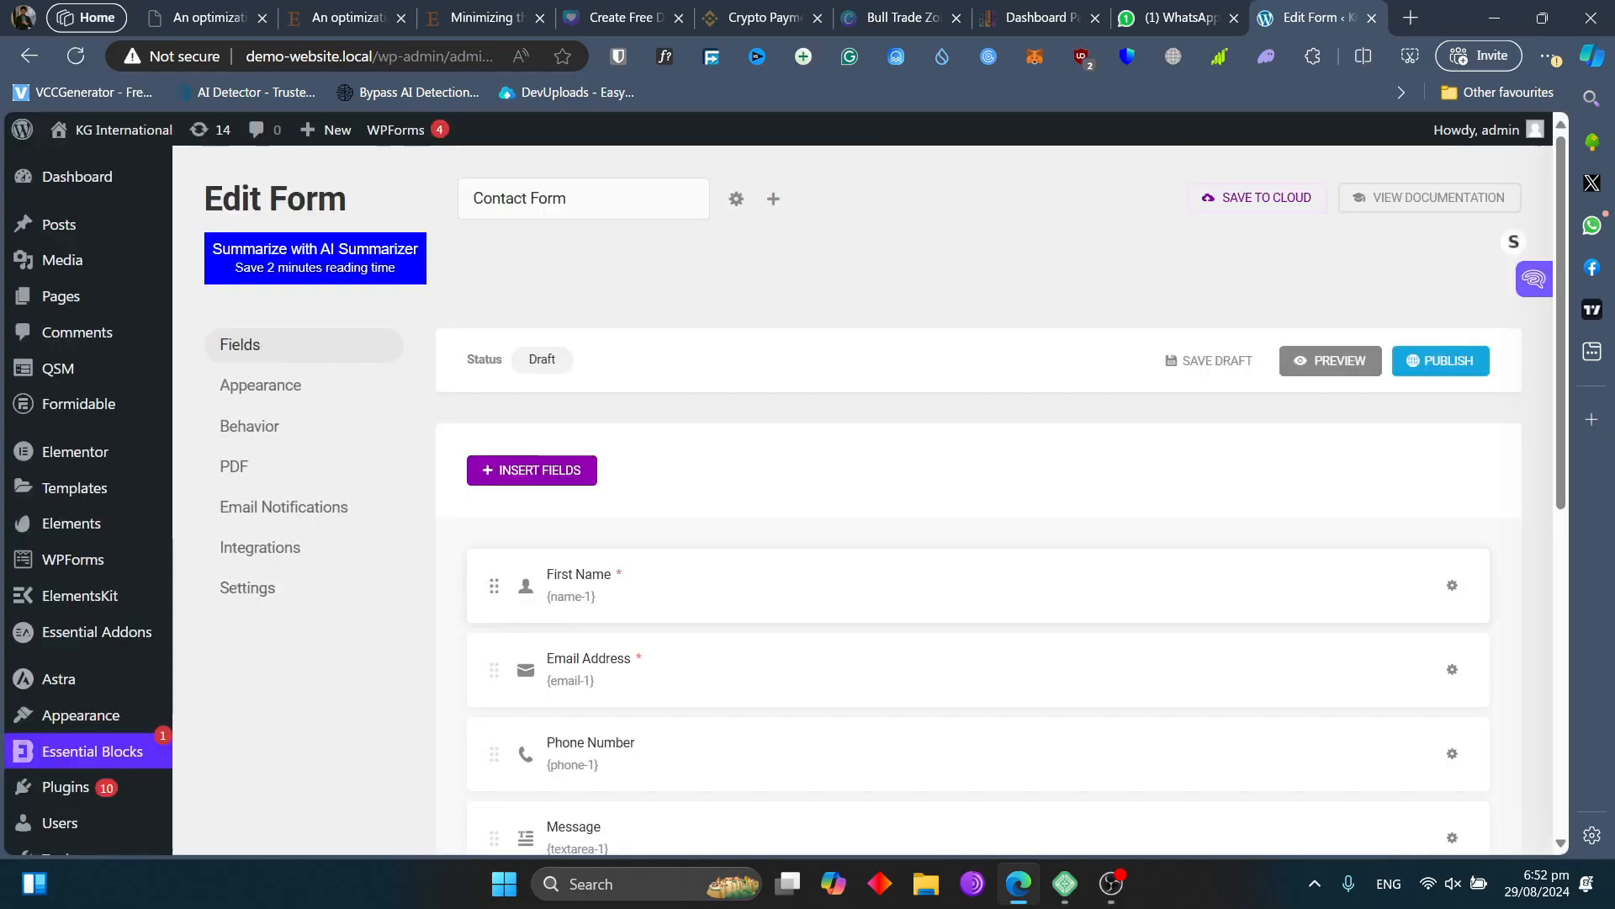
- Look over the contact form's fields and examine the label and placeholder settings of the First Name field
{"action": "scroll", "coordinate": [785, 496], "scroll_direction": "down", "scroll_amount": 2}
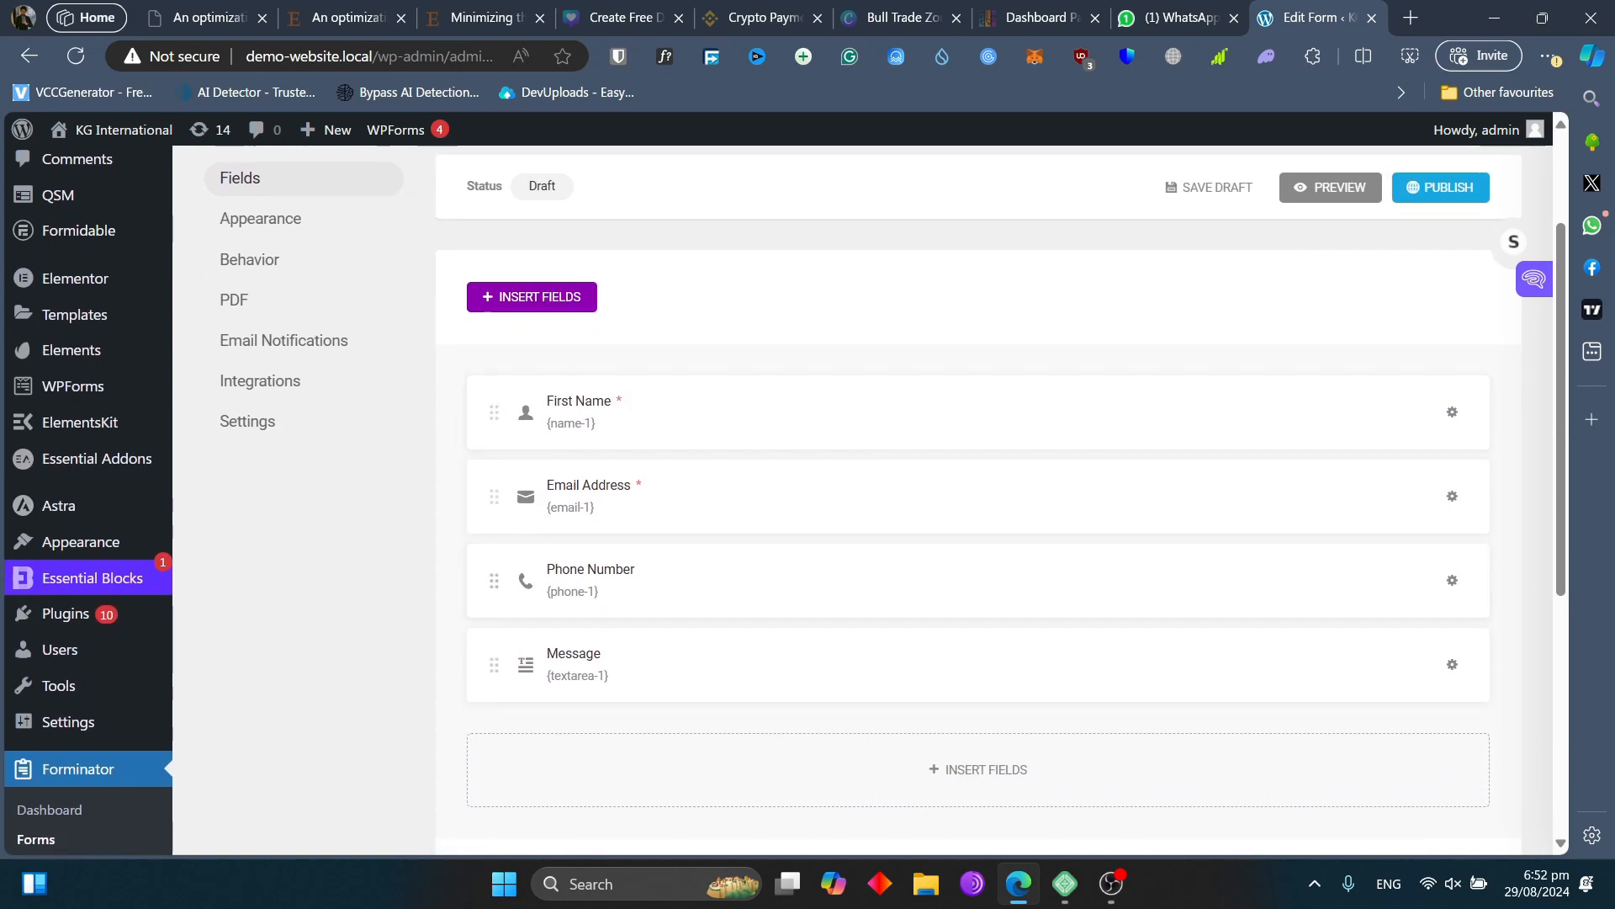
{"action": "scroll", "coordinate": [842, 371], "scroll_direction": "up", "scroll_amount": 3}
{"action": "scroll", "coordinate": [841, 370], "scroll_direction": "down", "scroll_amount": 2}
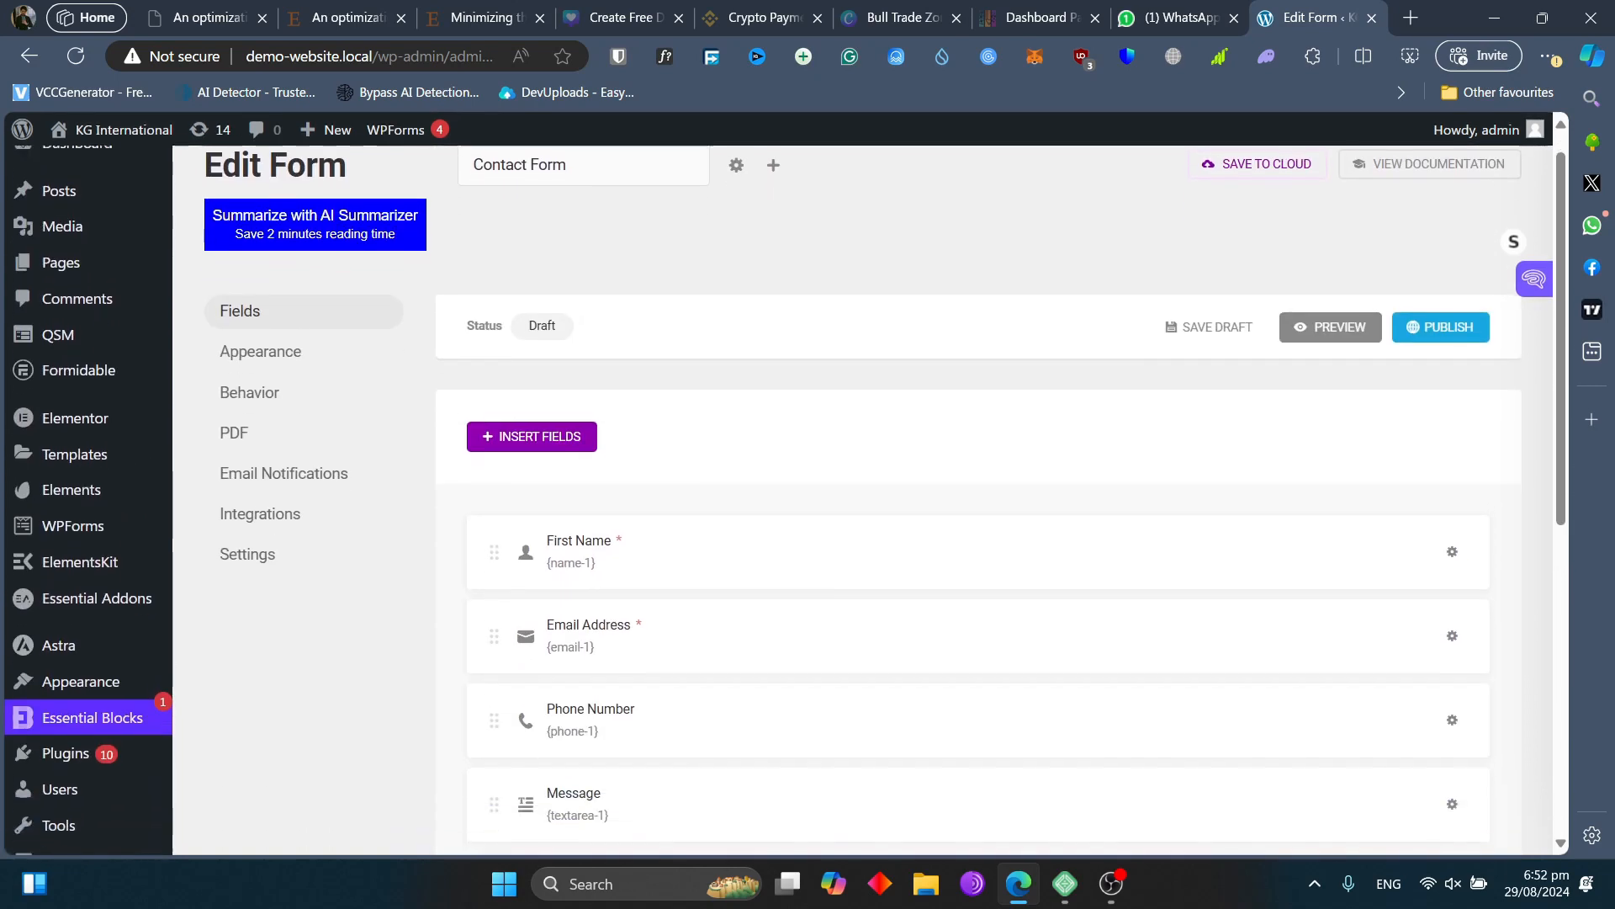
{"action": "scroll", "coordinate": [494, 213], "scroll_direction": "up", "scroll_amount": 1}
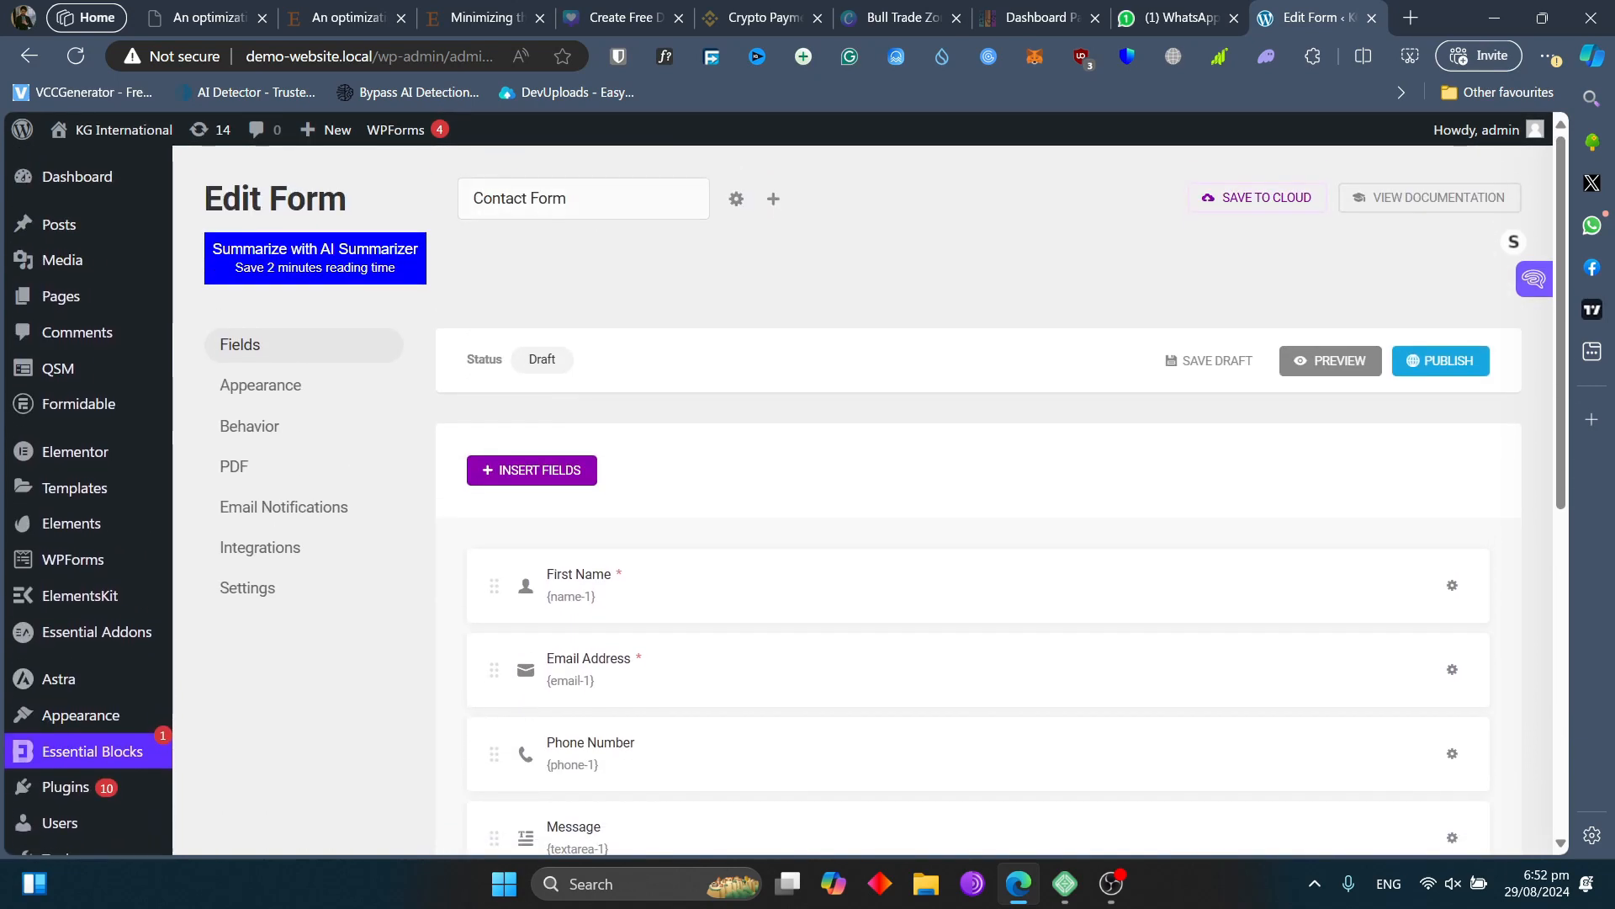
{"action": "scroll", "coordinate": [494, 212], "scroll_direction": "down", "scroll_amount": 2}
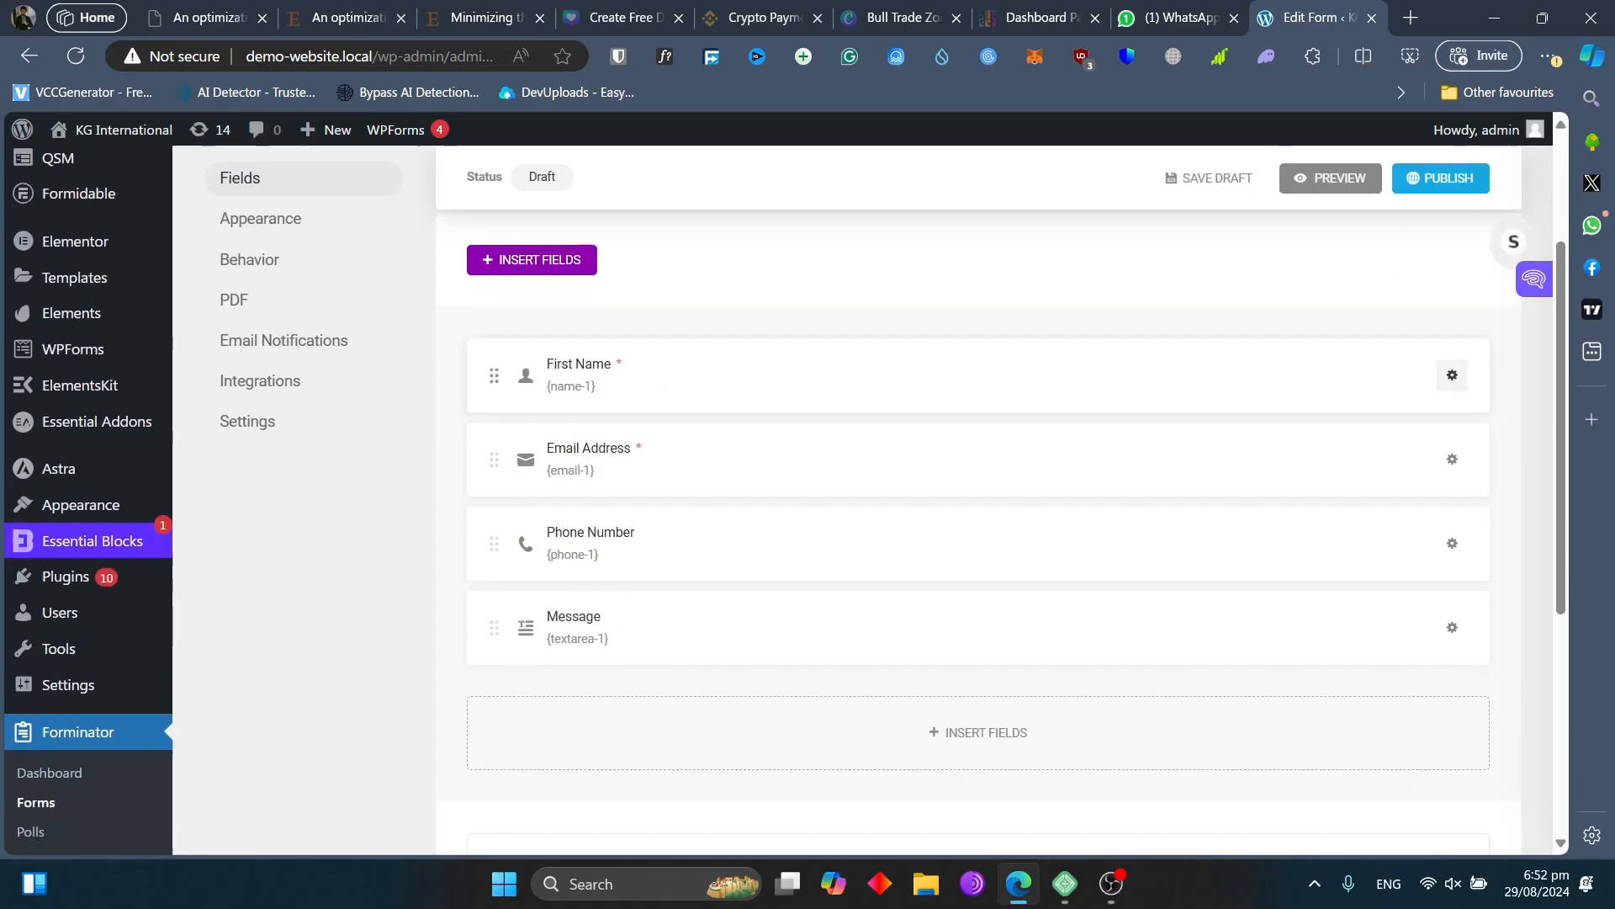
{"action": "left_click", "coordinate": [1453, 374]}
{"action": "left_click", "coordinate": [1371, 437]}
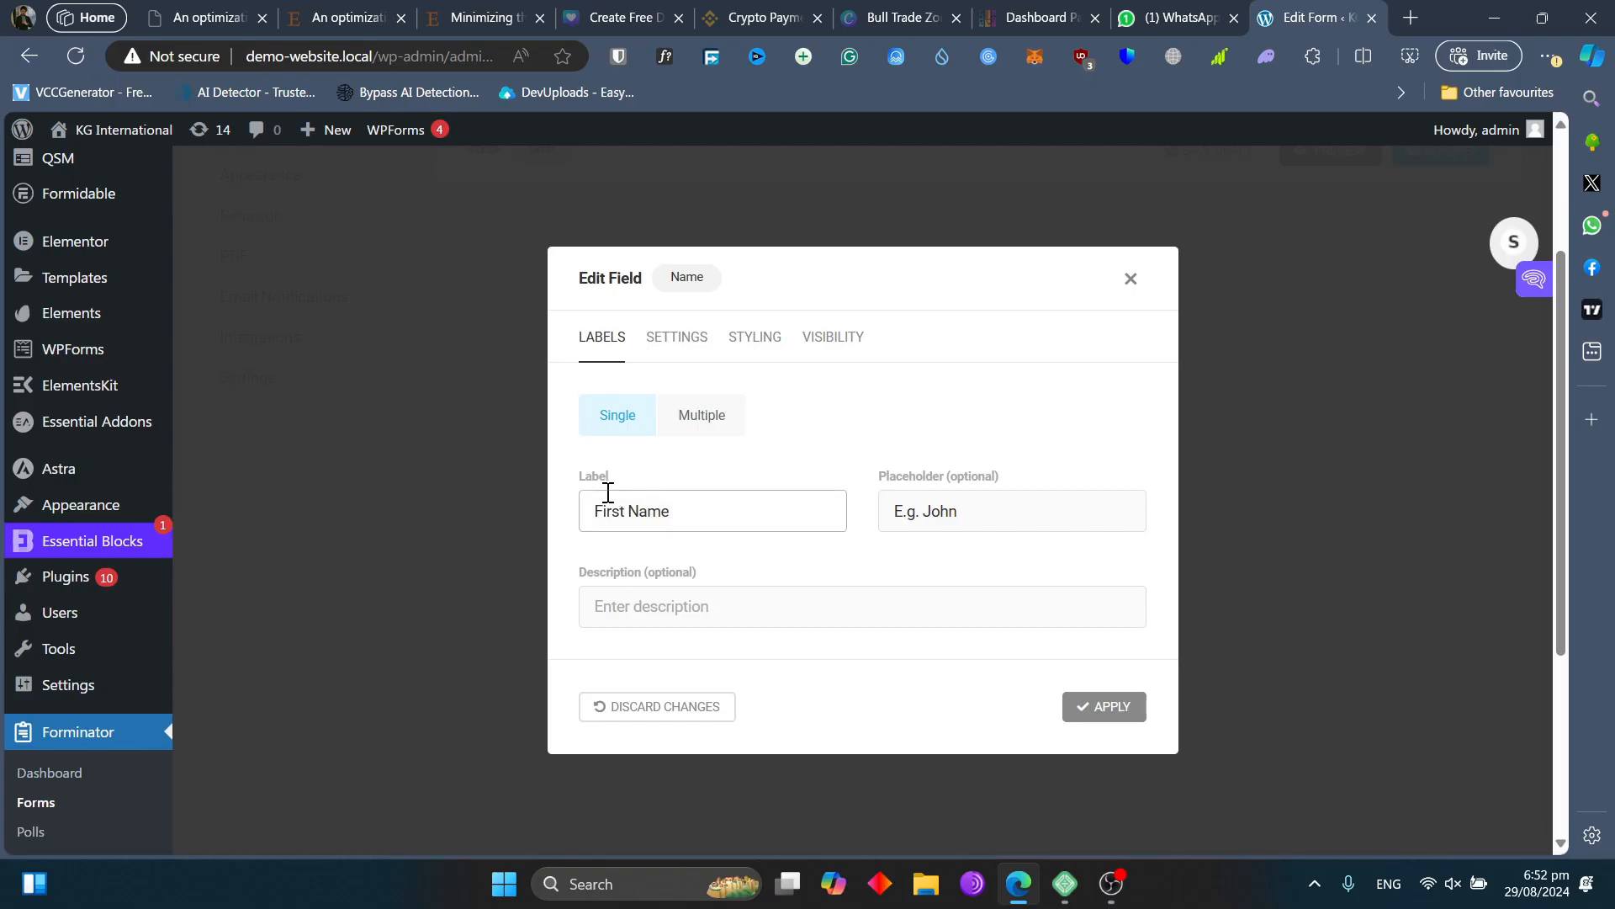
{"action": "left_click", "coordinate": [649, 497]}
{"action": "key", "text": "ctrl+a"}
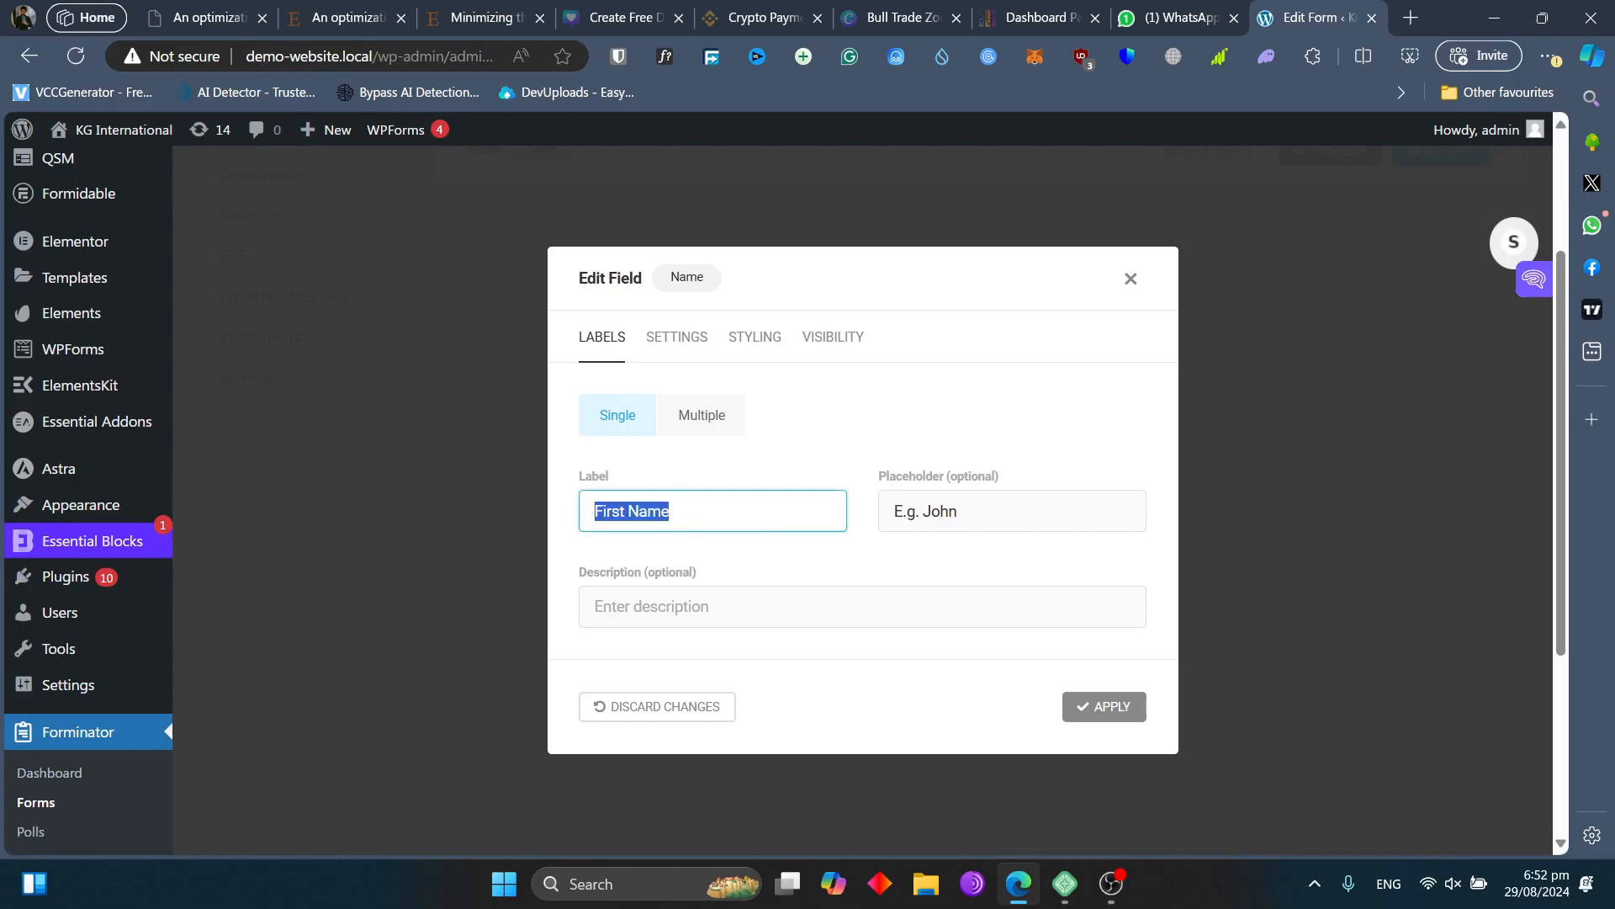
{"action": "left_click", "coordinate": [971, 510]}
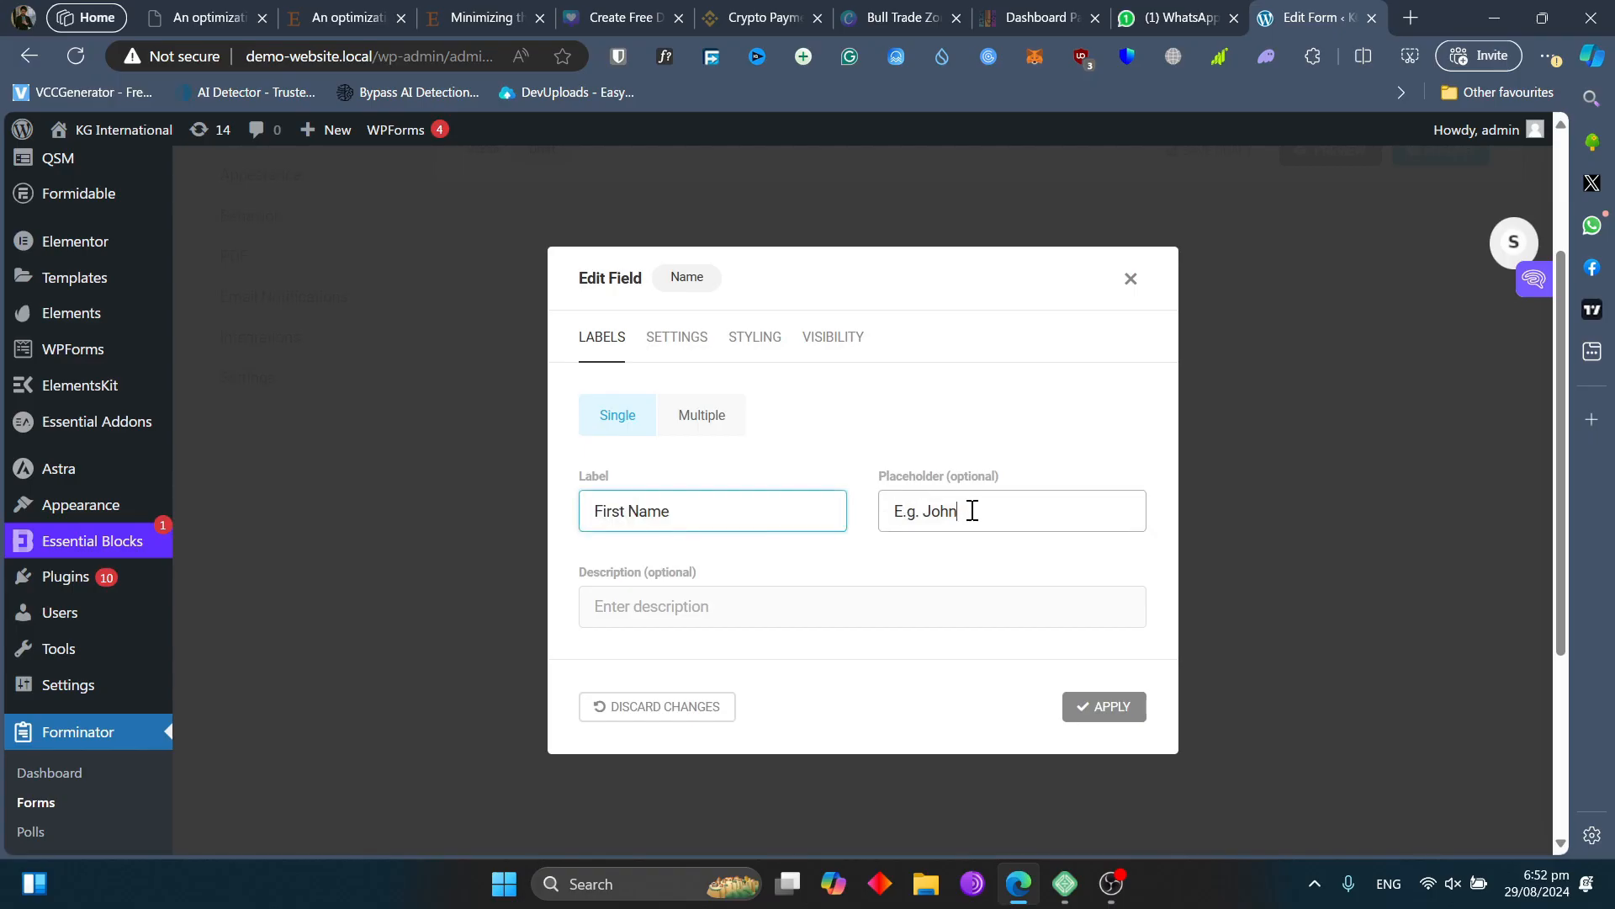
{"action": "key", "text": "ctrl+a"}
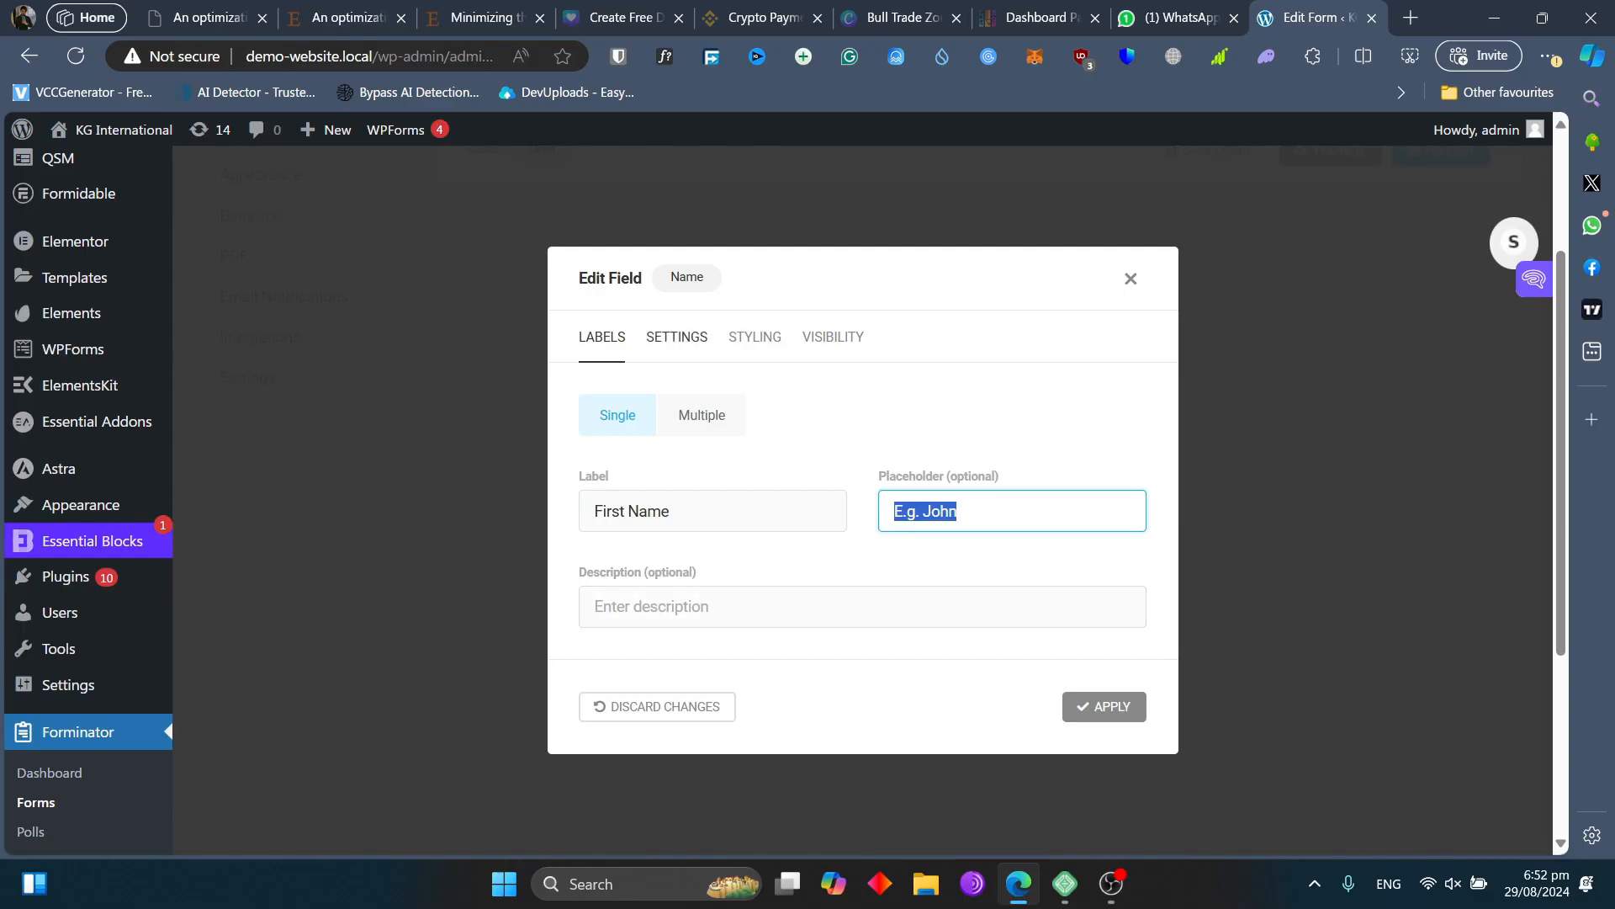
- Examine the requirement, styling and visibility options of the First Name field, and close its editor without changes
{"action": "left_click", "coordinate": [677, 338]}
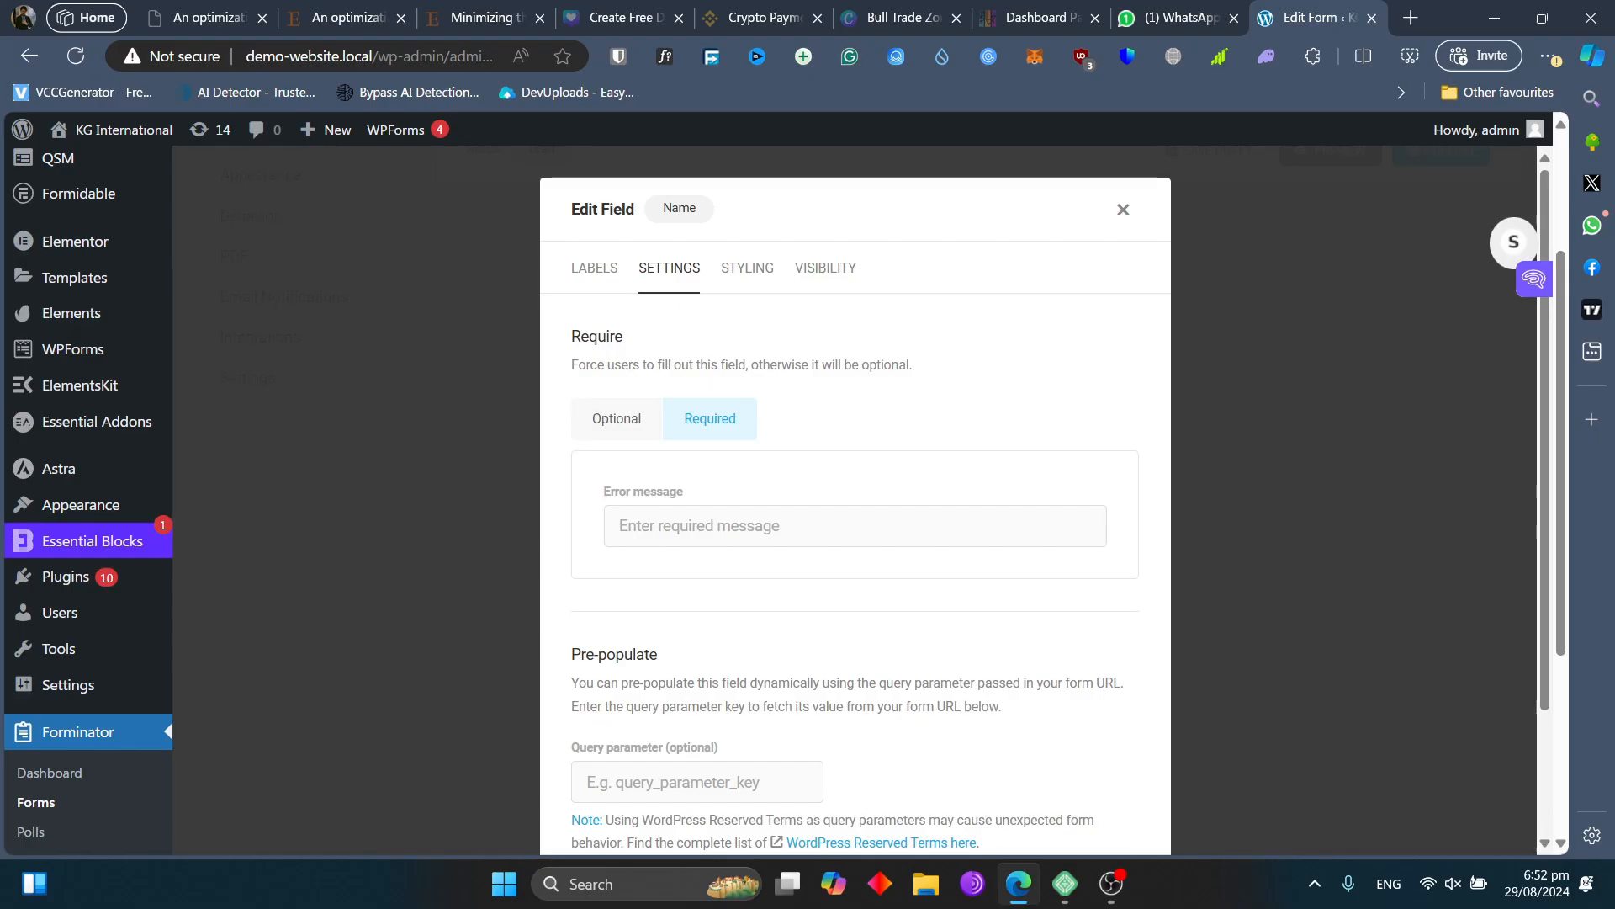
{"action": "scroll", "coordinate": [855, 500], "scroll_direction": "down", "scroll_amount": 2}
{"action": "scroll", "coordinate": [855, 500], "scroll_direction": "up", "scroll_amount": 1}
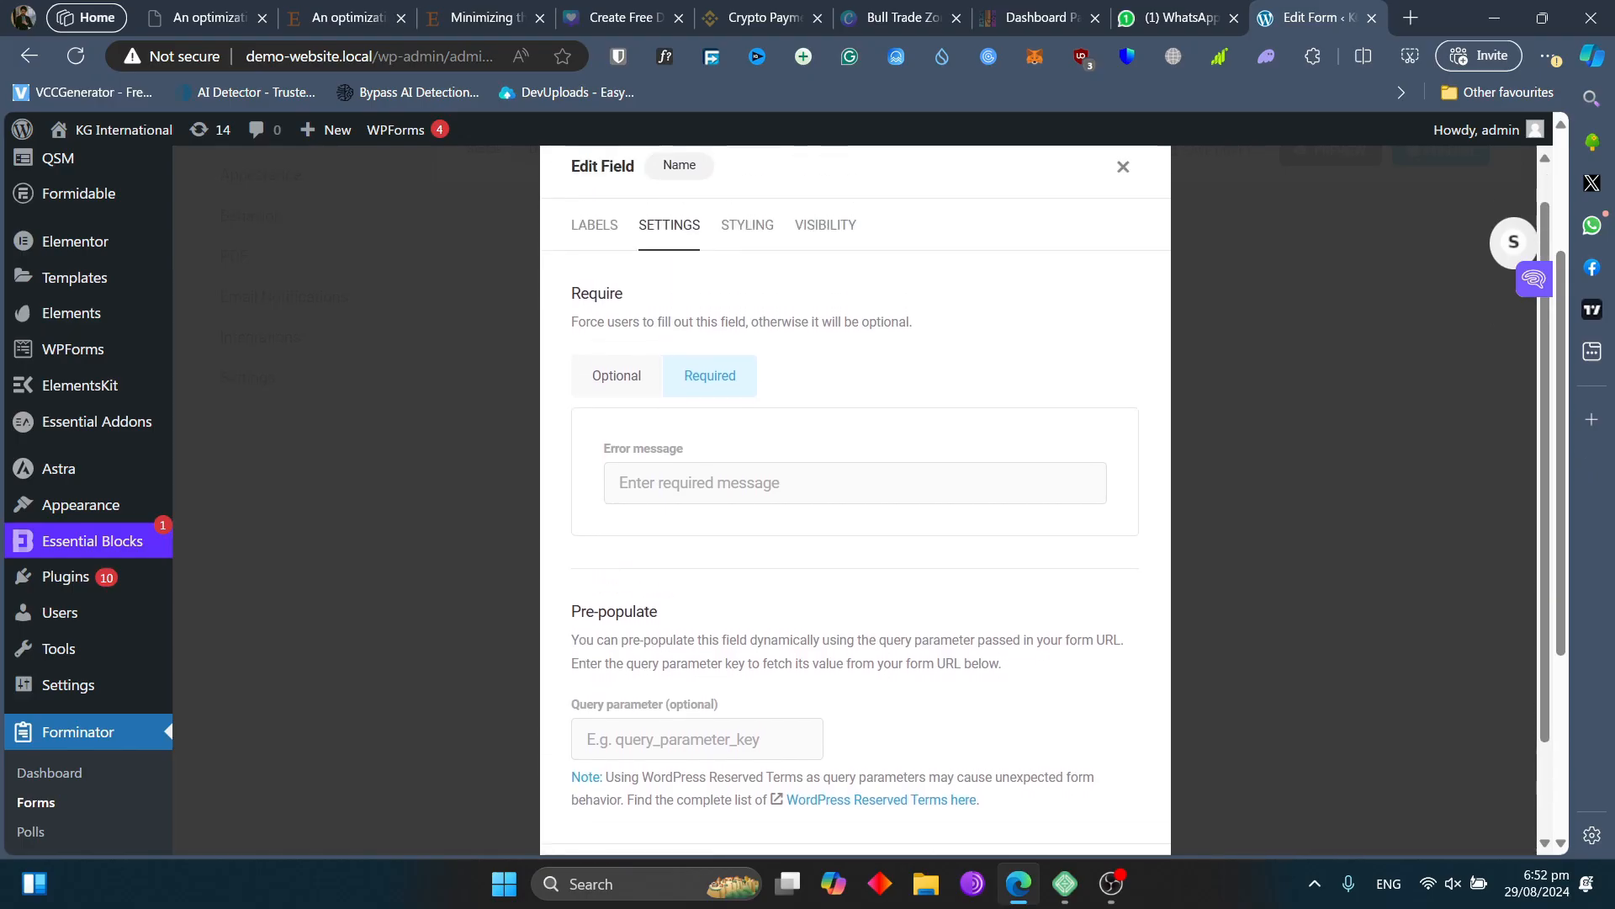
{"action": "left_click", "coordinate": [747, 225]}
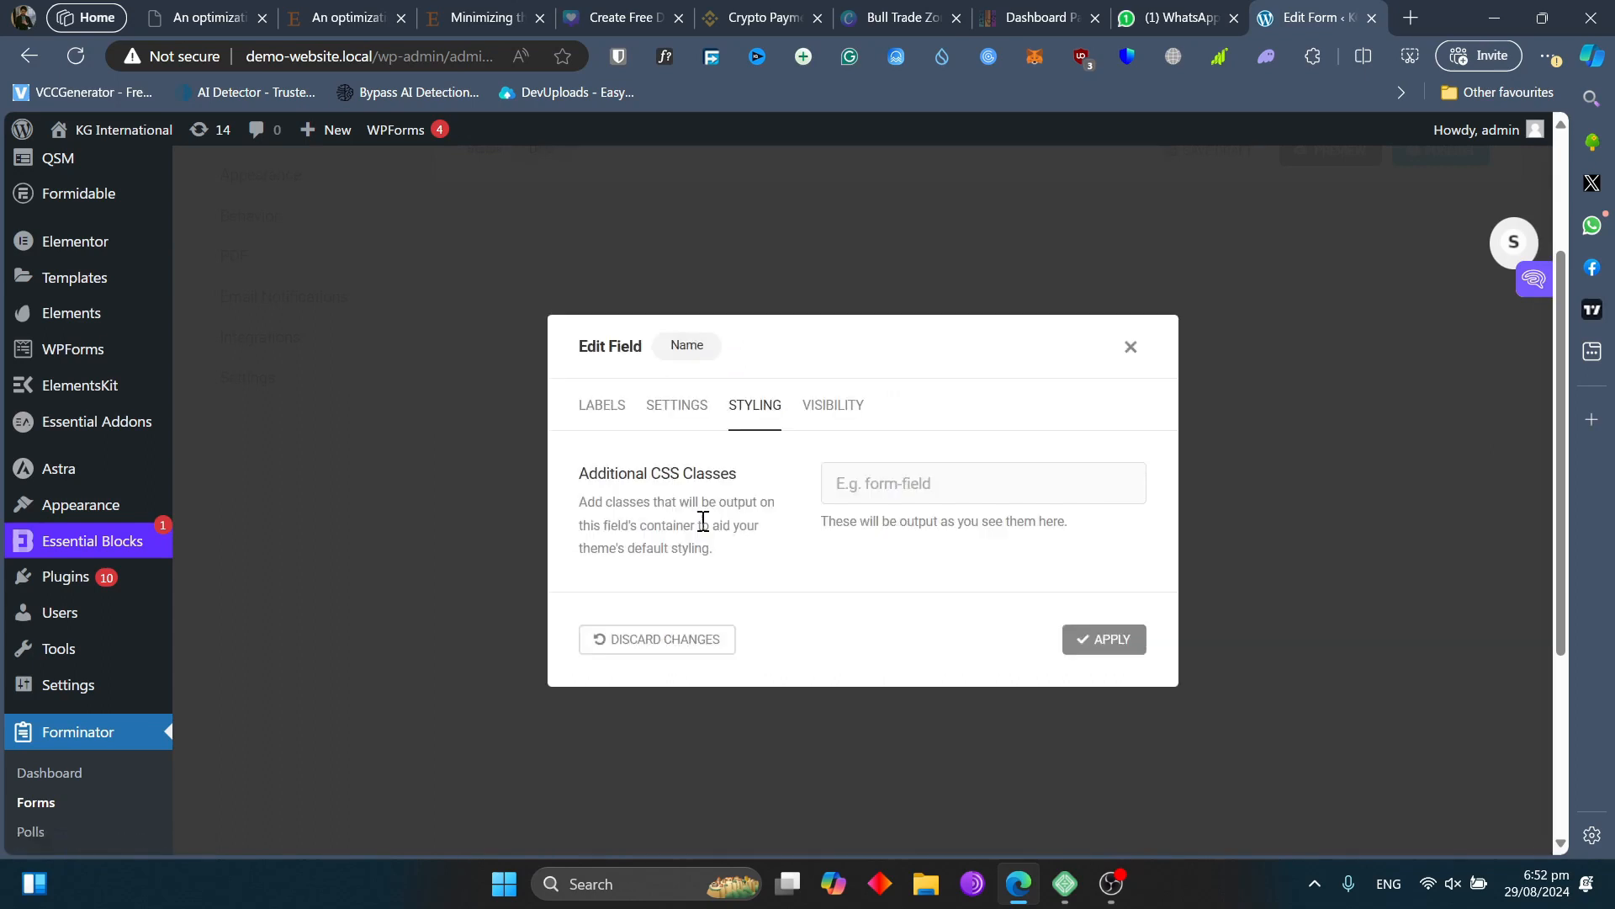
{"action": "left_click", "coordinate": [833, 405]}
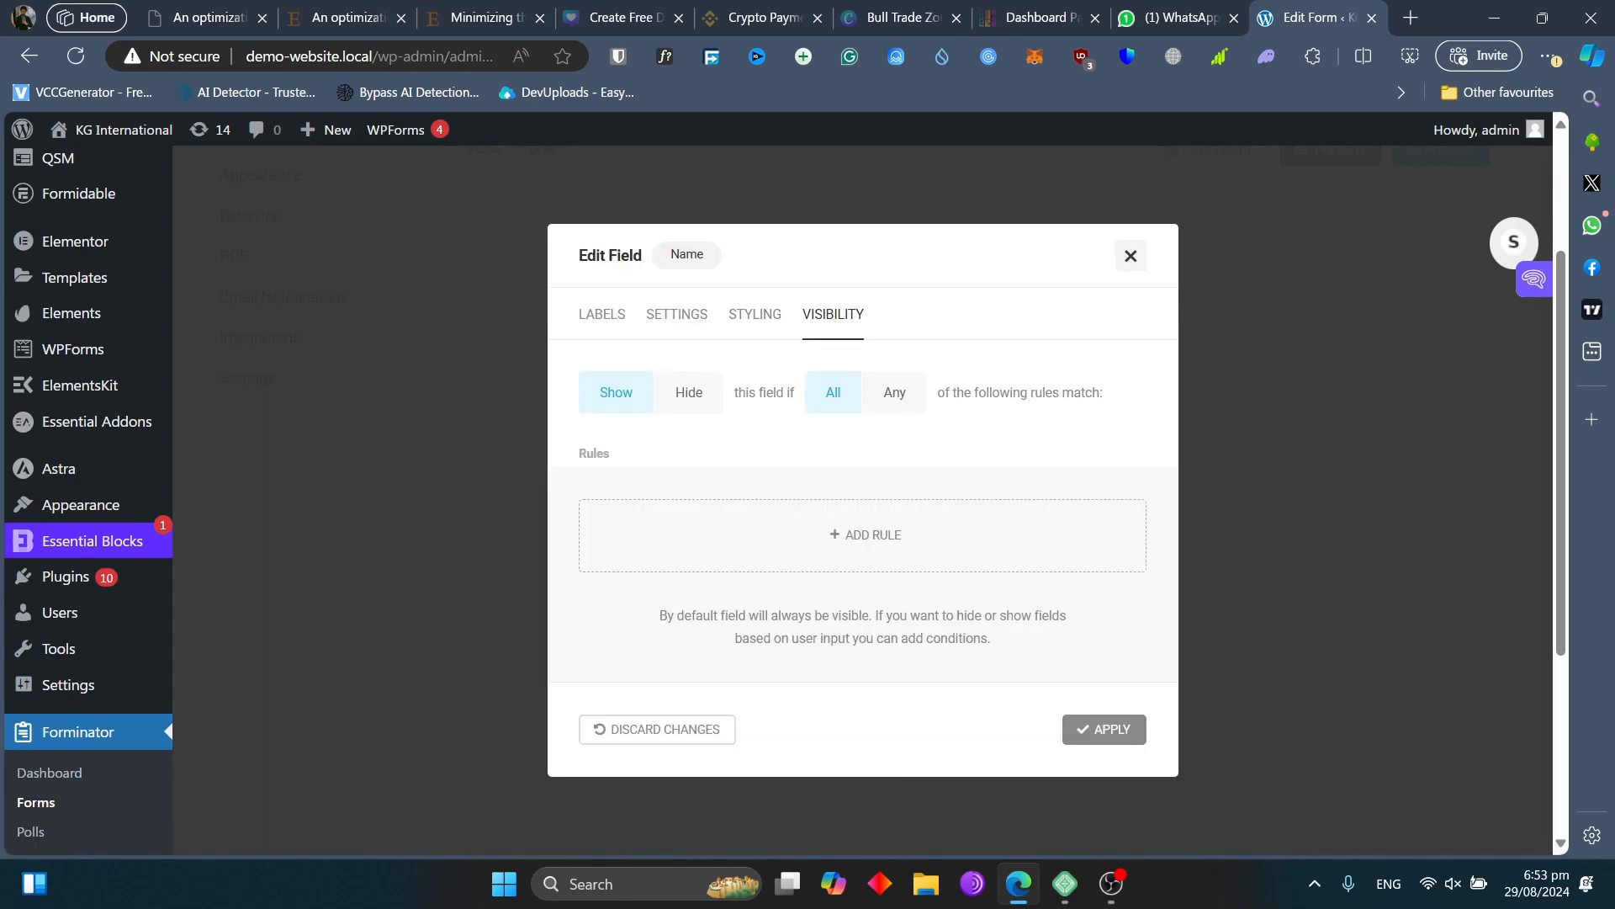
{"action": "left_click", "coordinate": [1131, 256]}
- Duplicate the First Name field in the contact form
{"action": "scroll", "coordinate": [494, 585], "scroll_direction": "down", "scroll_amount": 2}
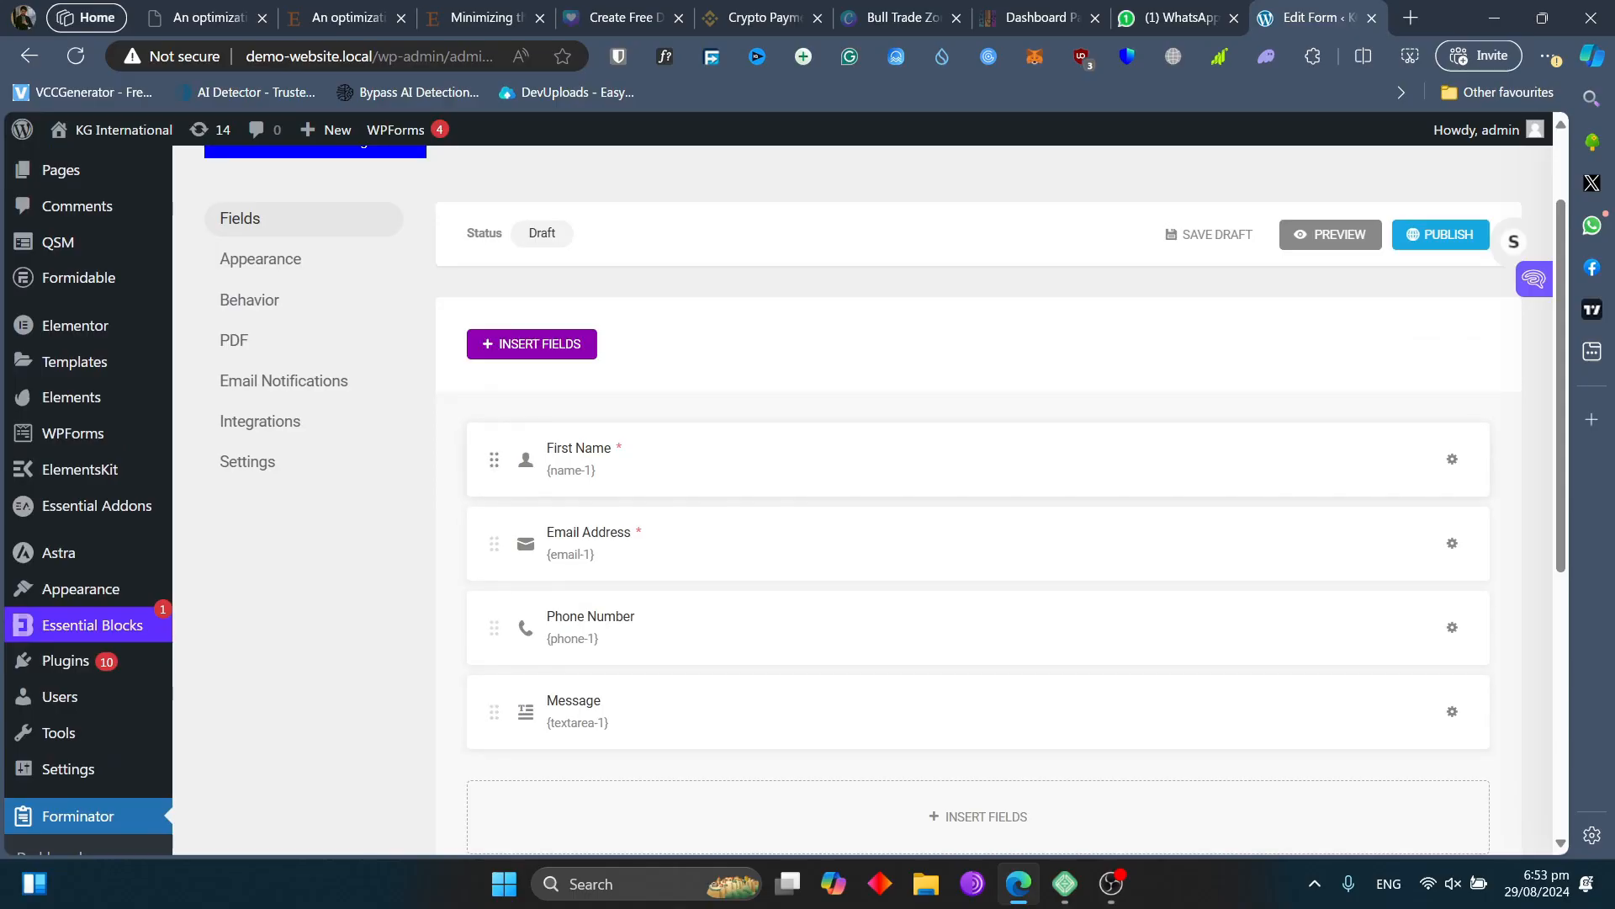
{"action": "left_click", "coordinate": [1452, 458]}
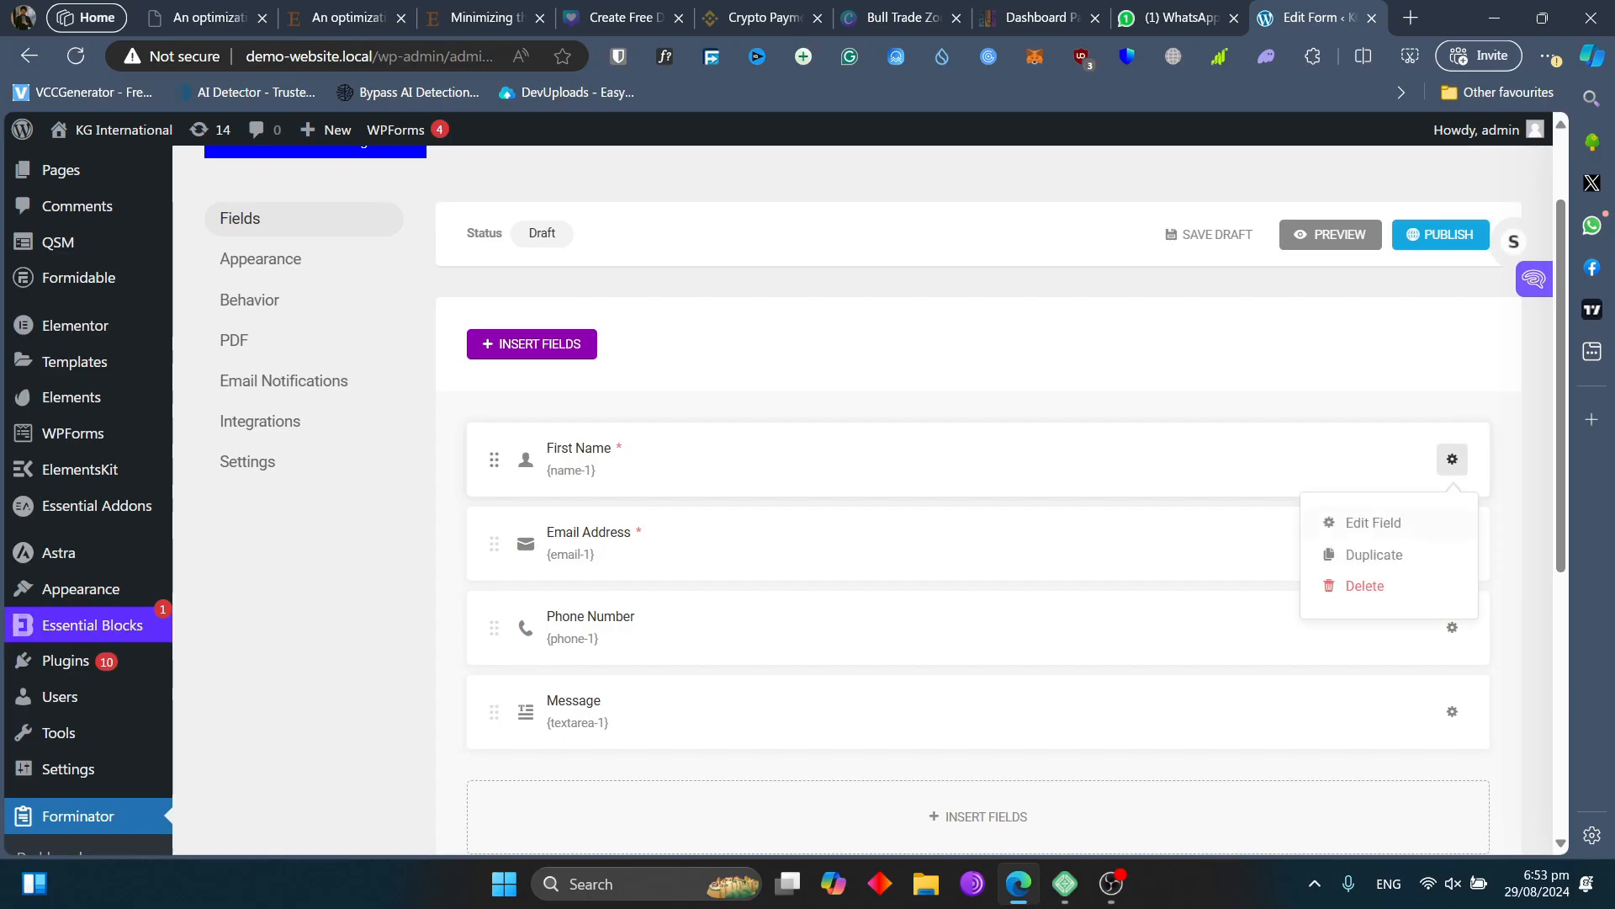
{"action": "left_click", "coordinate": [1374, 555]}
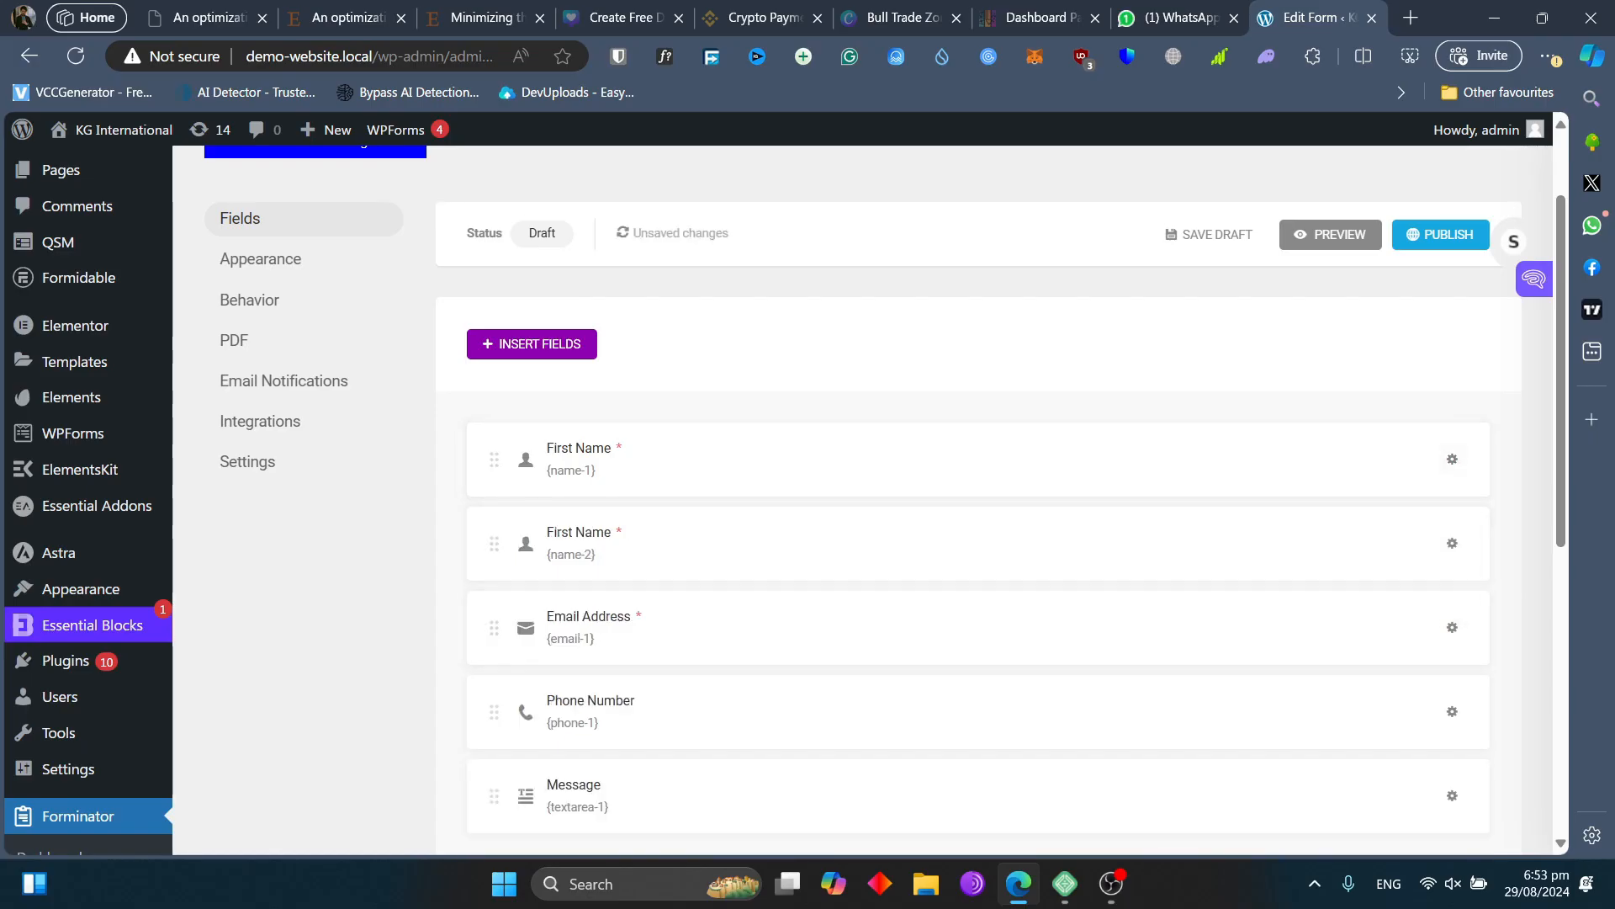
- Label the duplicated name field Last Name, replace the sample first name in its placeholder with a sample surname, and apply the changes
{"action": "left_click", "coordinate": [1452, 543]}
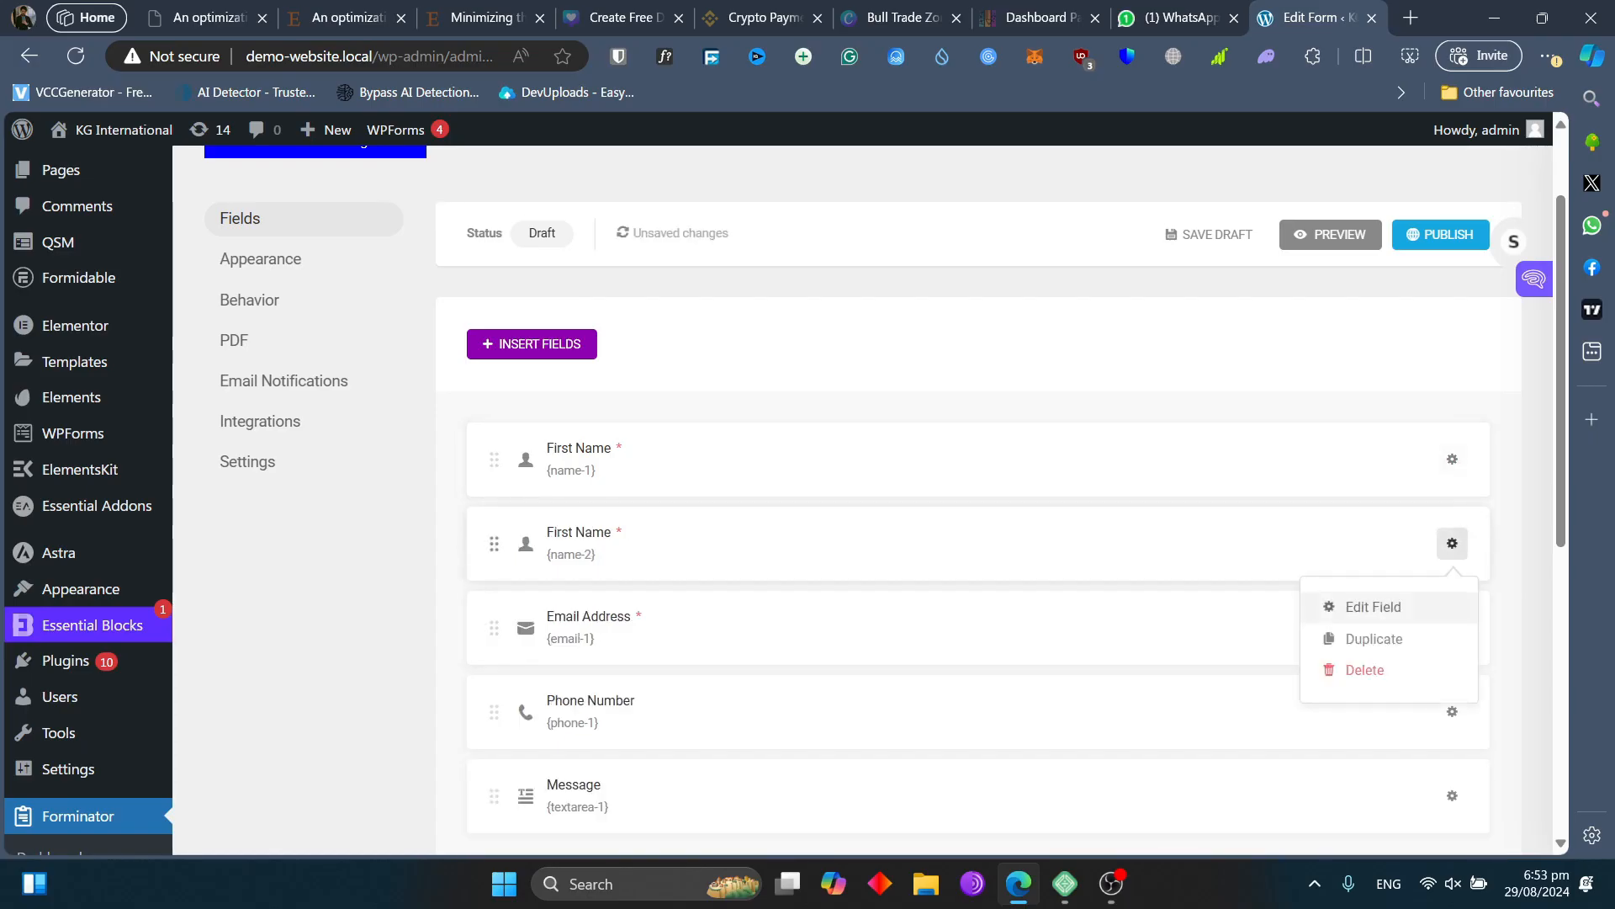
{"action": "left_click", "coordinate": [1346, 608]}
{"action": "triple_click", "coordinate": [678, 509]}
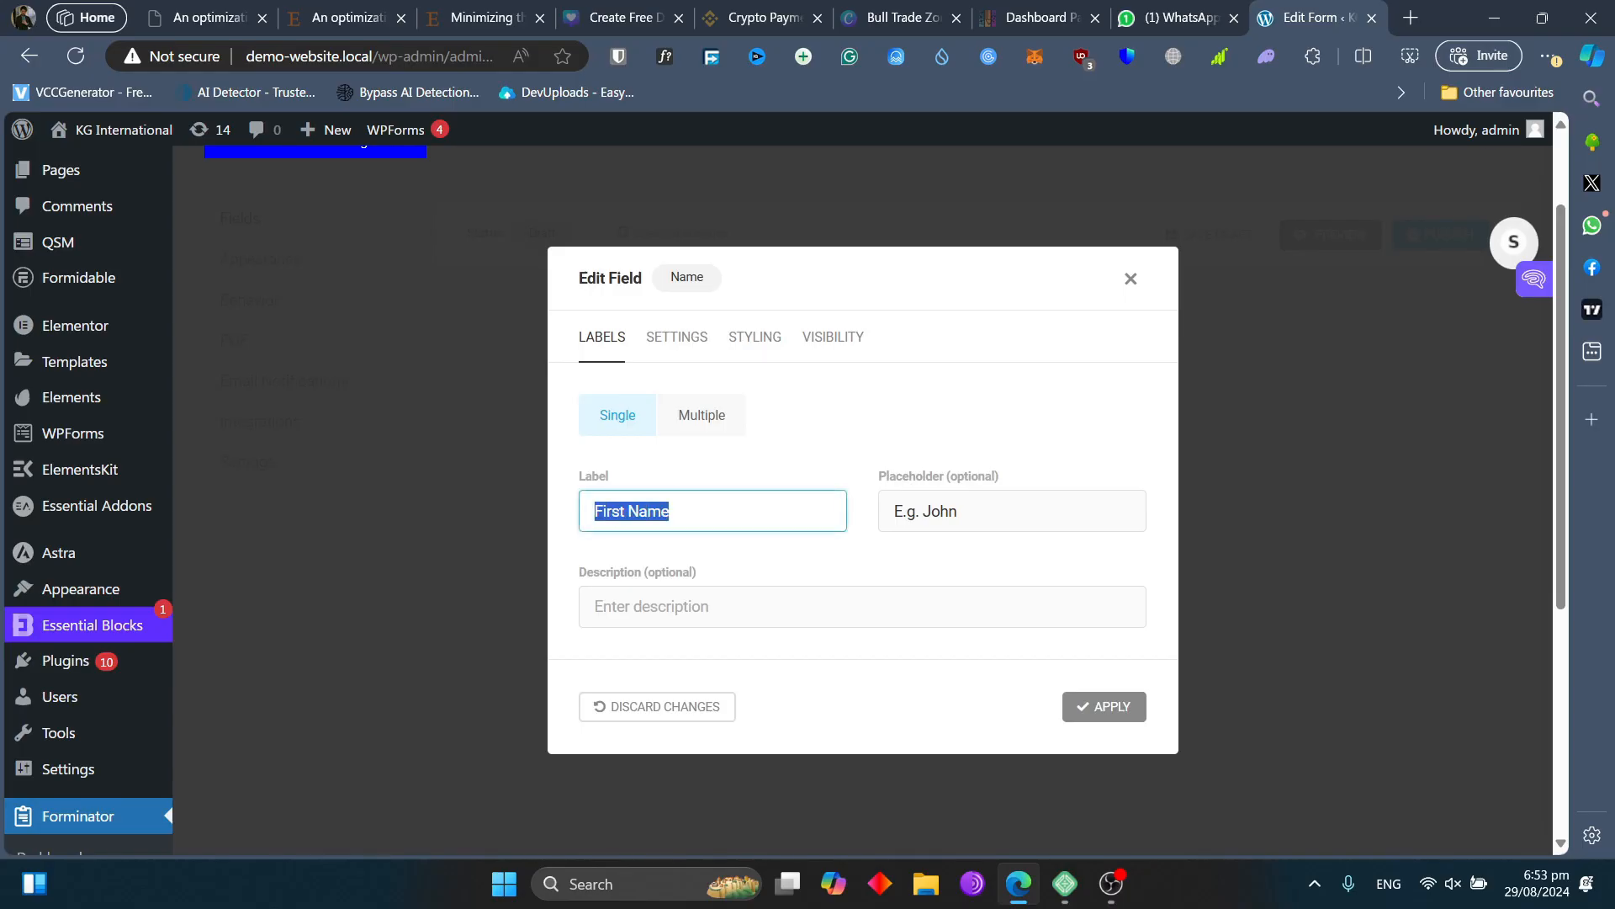
{"action": "type", "text": "L"}
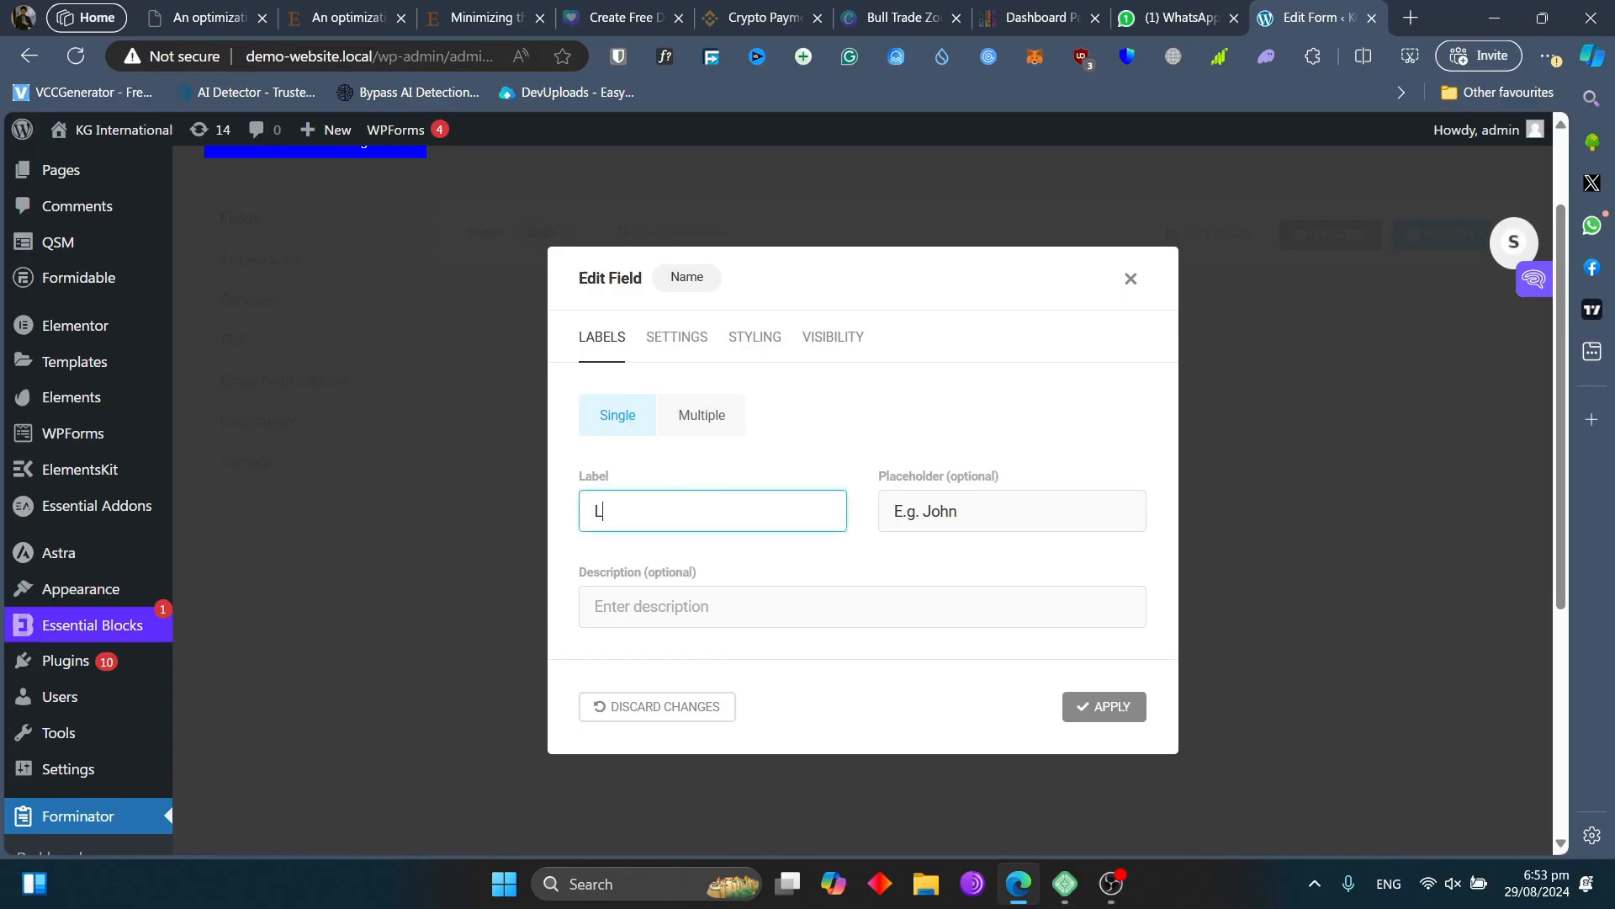
{"action": "type", "text": "ast Name"}
{"action": "left_click_drag", "start_coordinate": [977, 511], "coordinate": [926, 515]}
{"action": "type", "text": "Doe"}
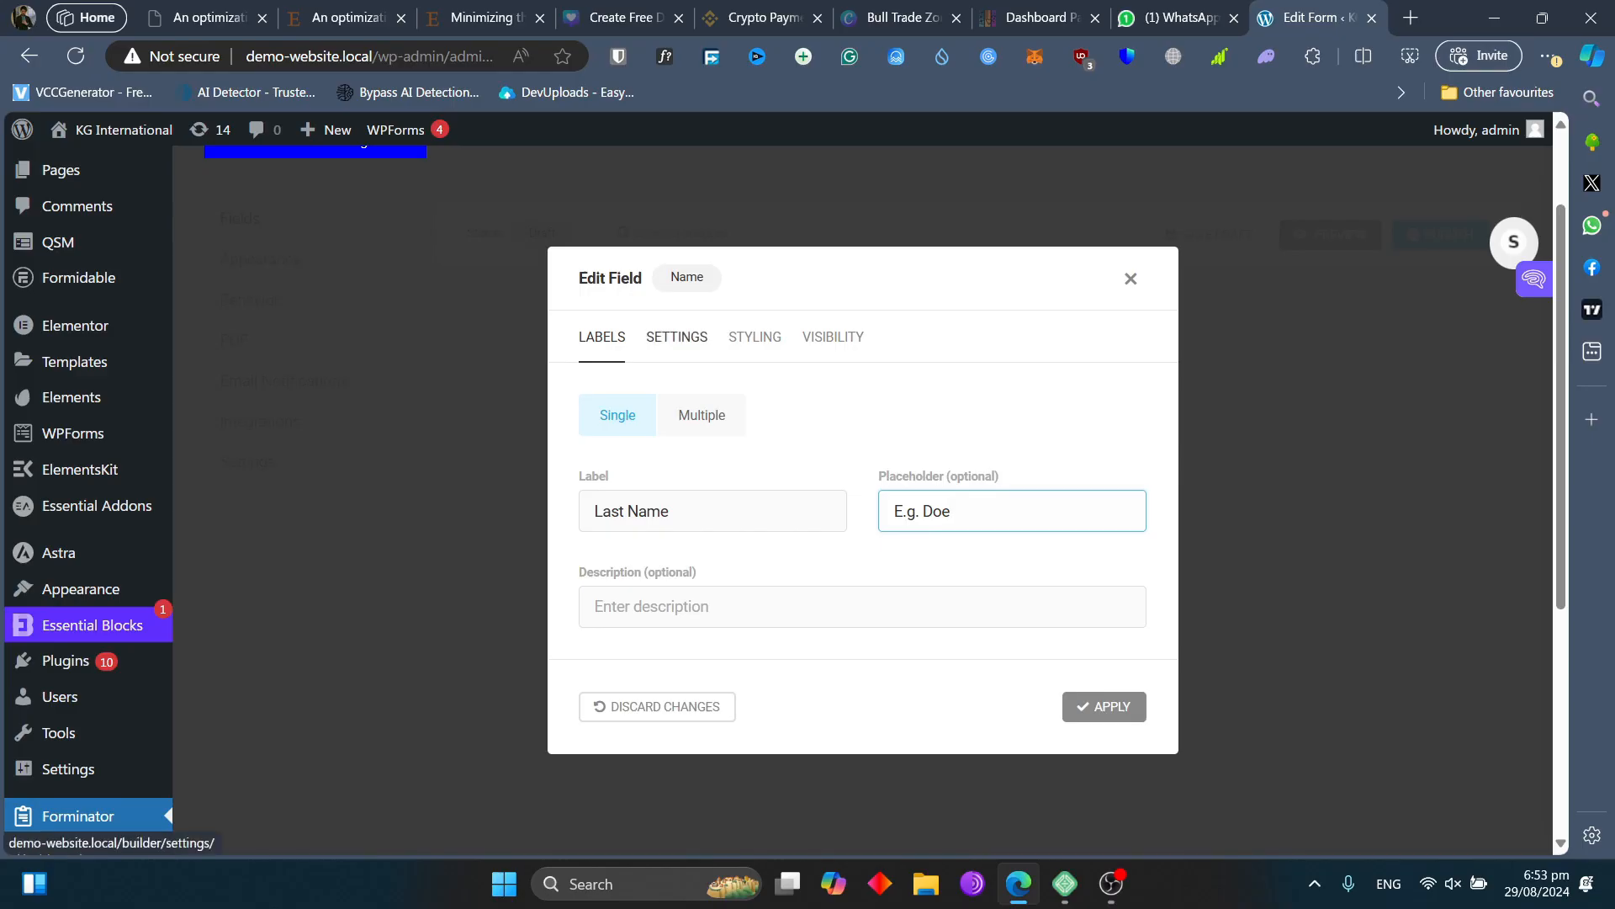
{"action": "left_click", "coordinate": [676, 337]}
{"action": "left_click", "coordinate": [747, 268]}
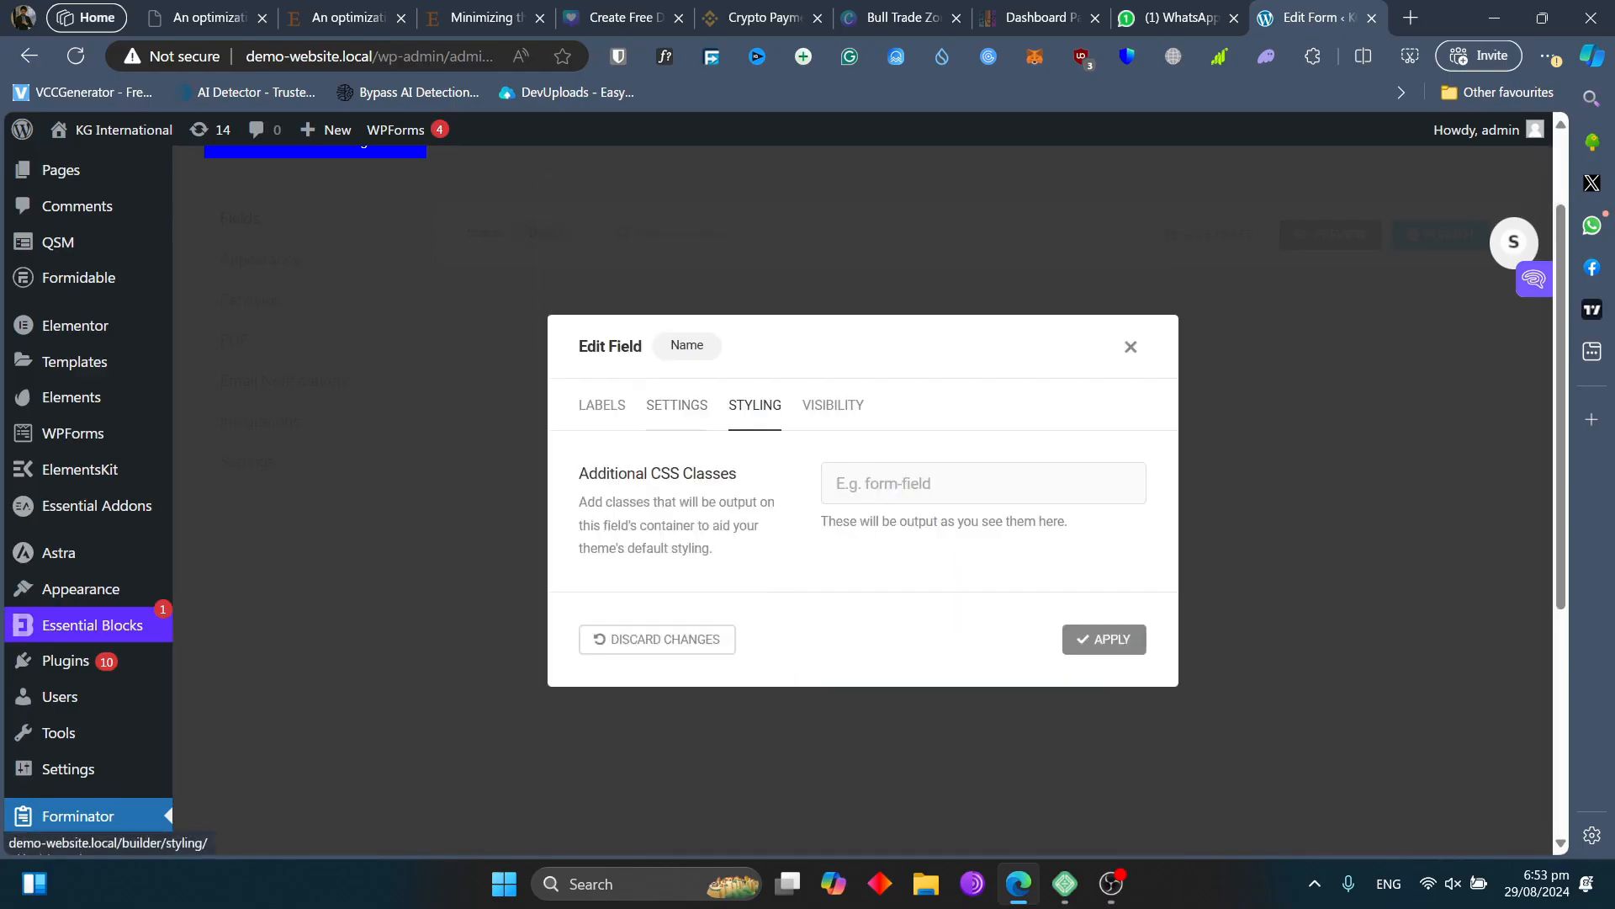
{"action": "left_click", "coordinate": [1104, 639]}
- Examine the label, placeholder, requirement and validation settings of the Email Address field, and close its editor without changes
{"action": "scroll", "coordinate": [1093, 622], "scroll_direction": "up", "scroll_amount": 2}
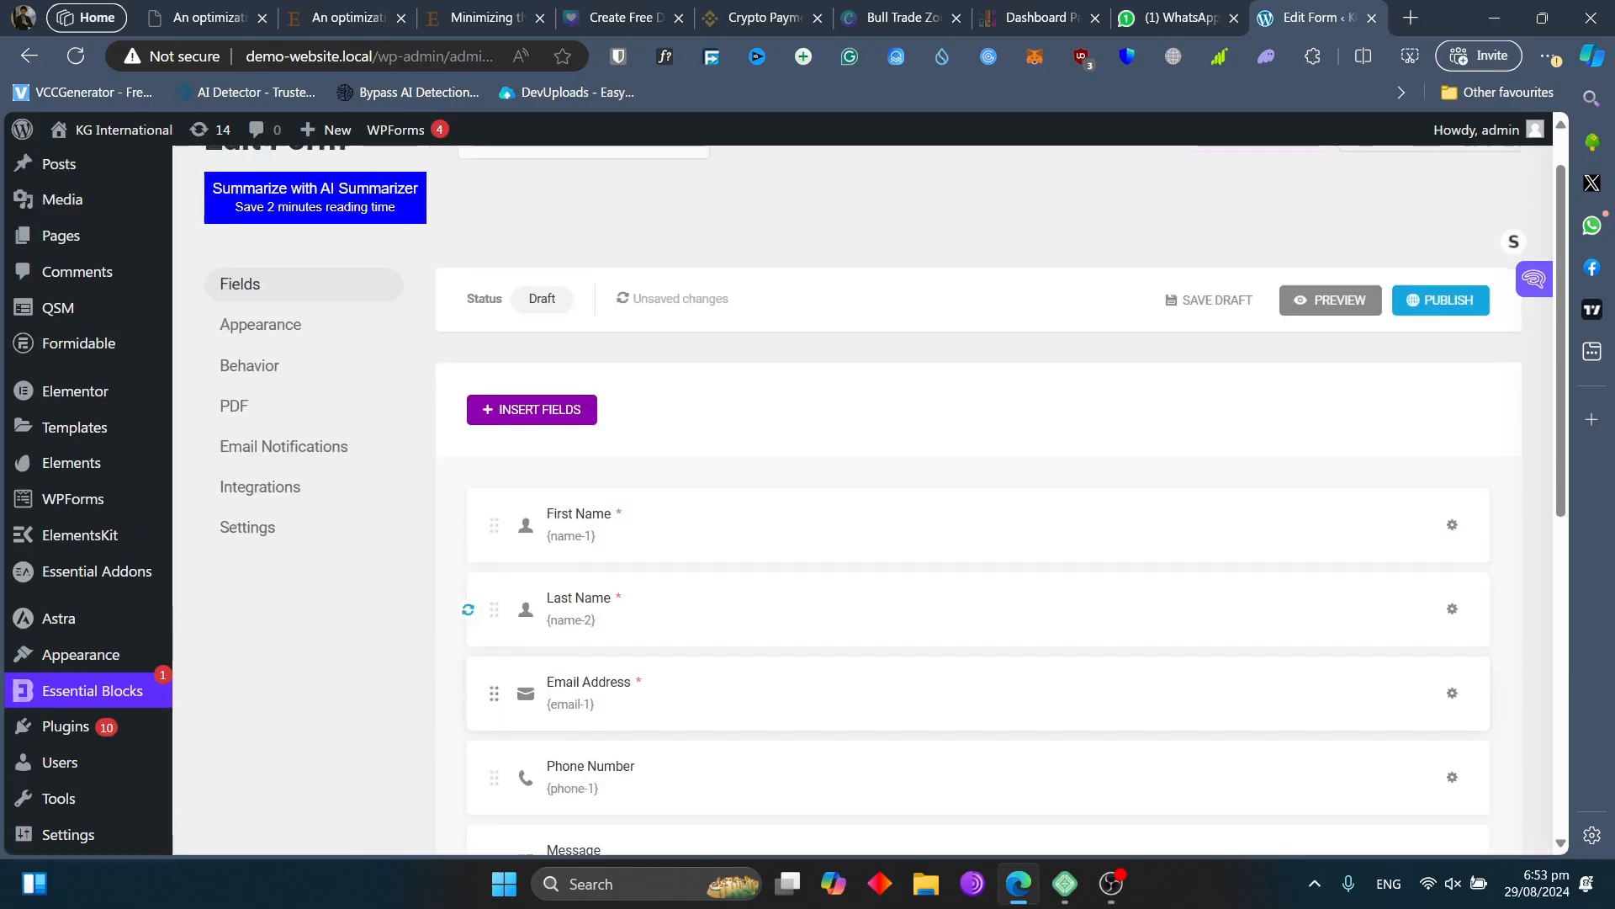
{"action": "scroll", "coordinate": [1094, 584], "scroll_direction": "down", "scroll_amount": 2}
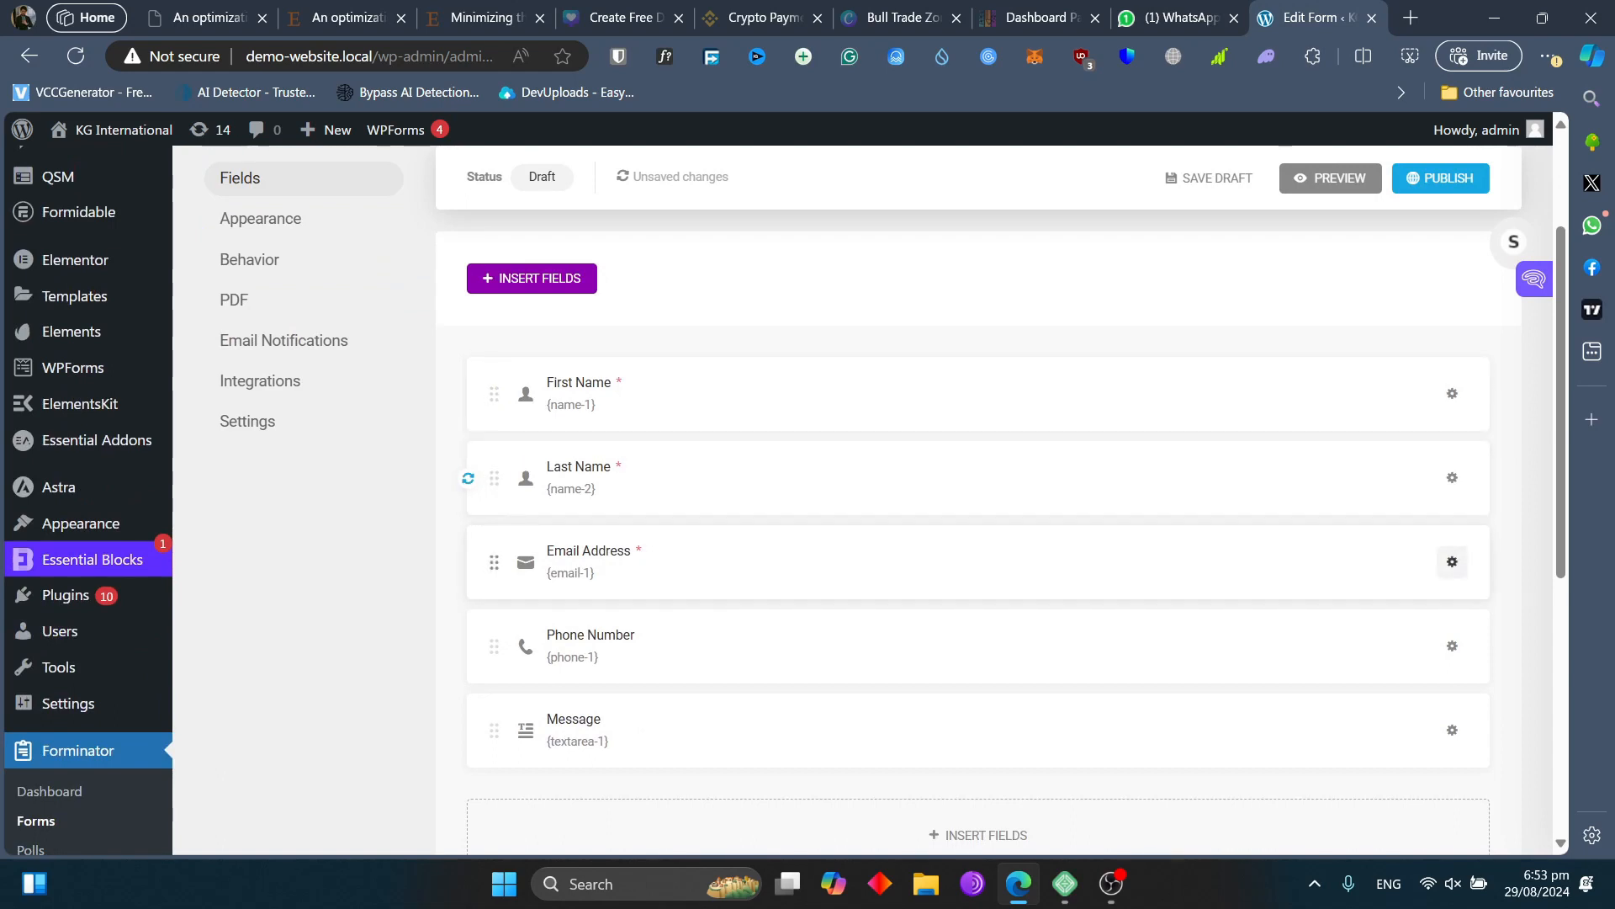
{"action": "left_click", "coordinate": [1452, 561]}
{"action": "left_click", "coordinate": [1373, 626]}
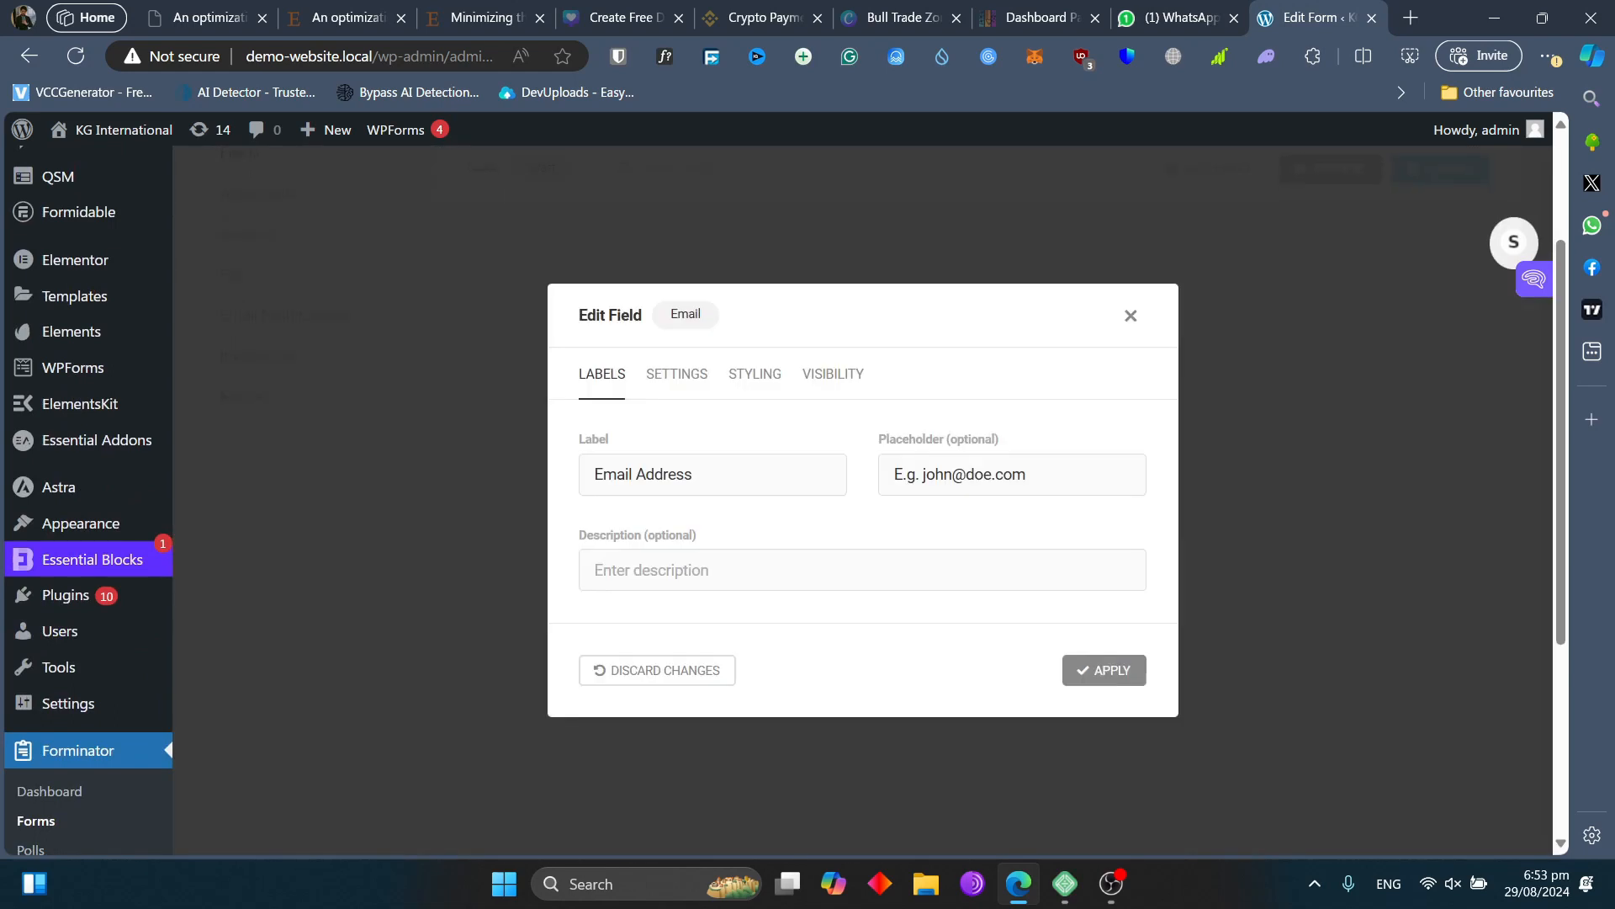
{"action": "triple_click", "coordinate": [732, 483]}
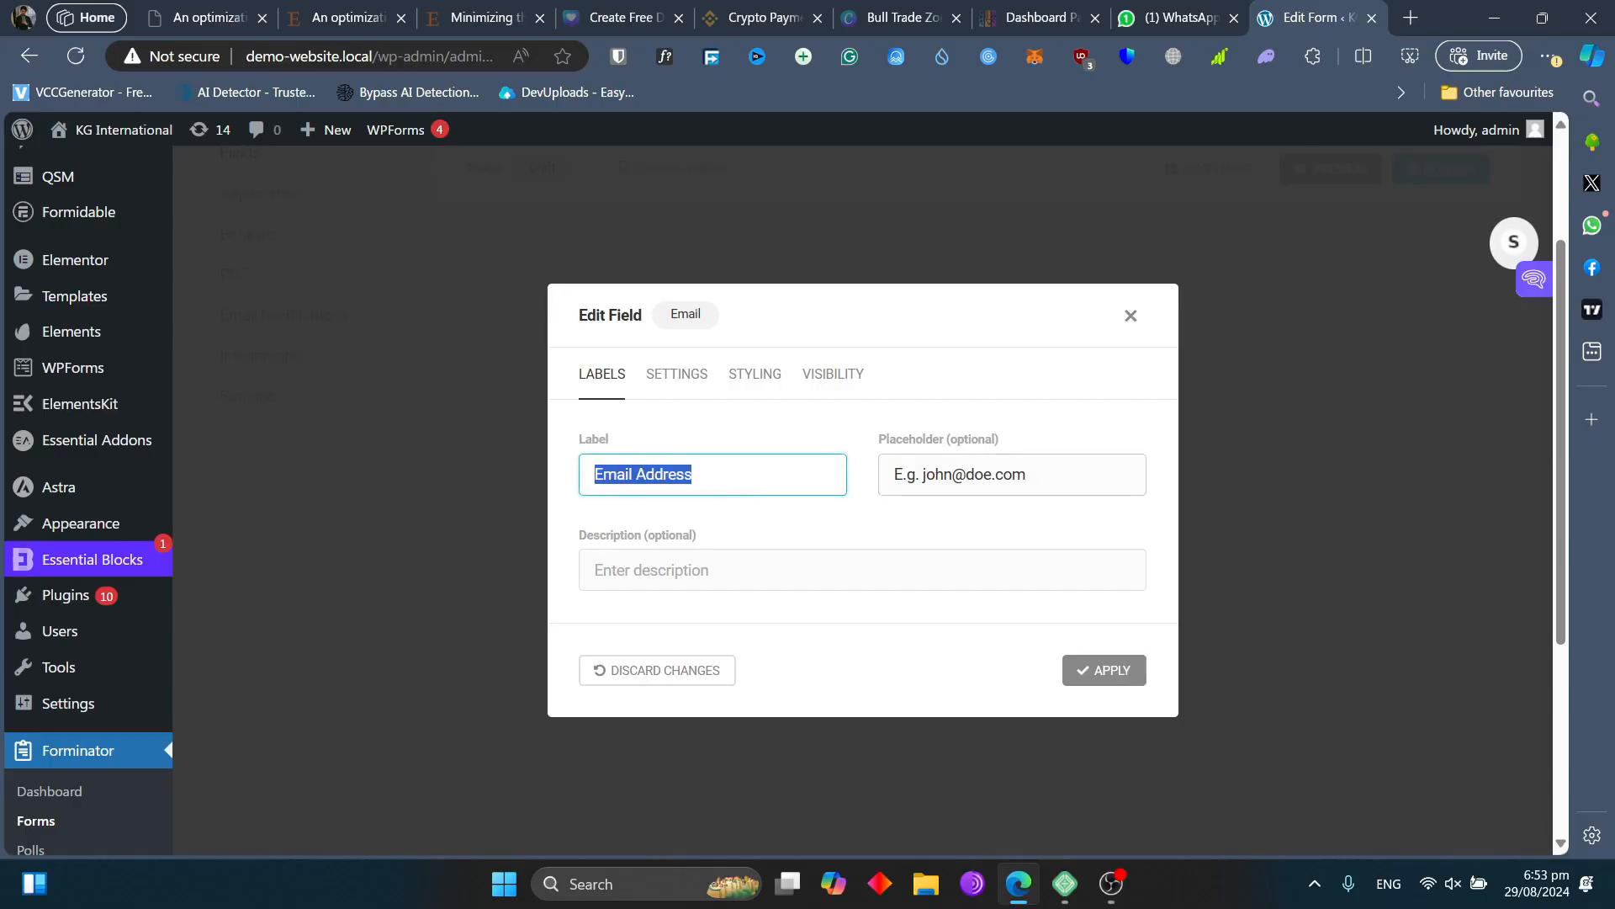
{"action": "left_click", "coordinate": [1058, 463]}
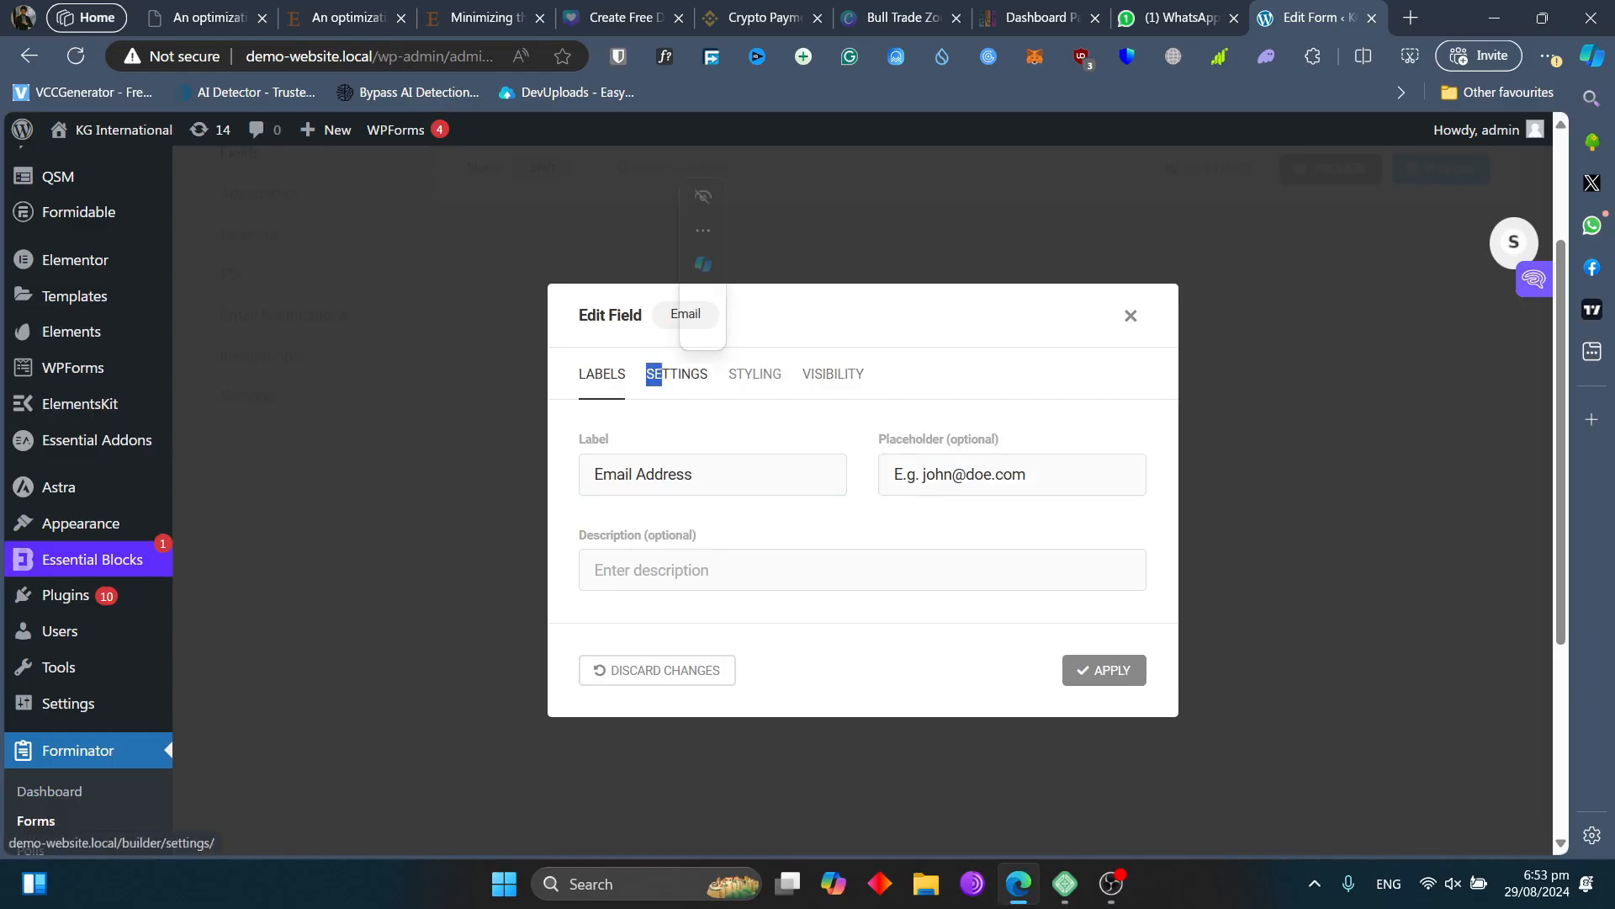
{"action": "left_click", "coordinate": [661, 371]}
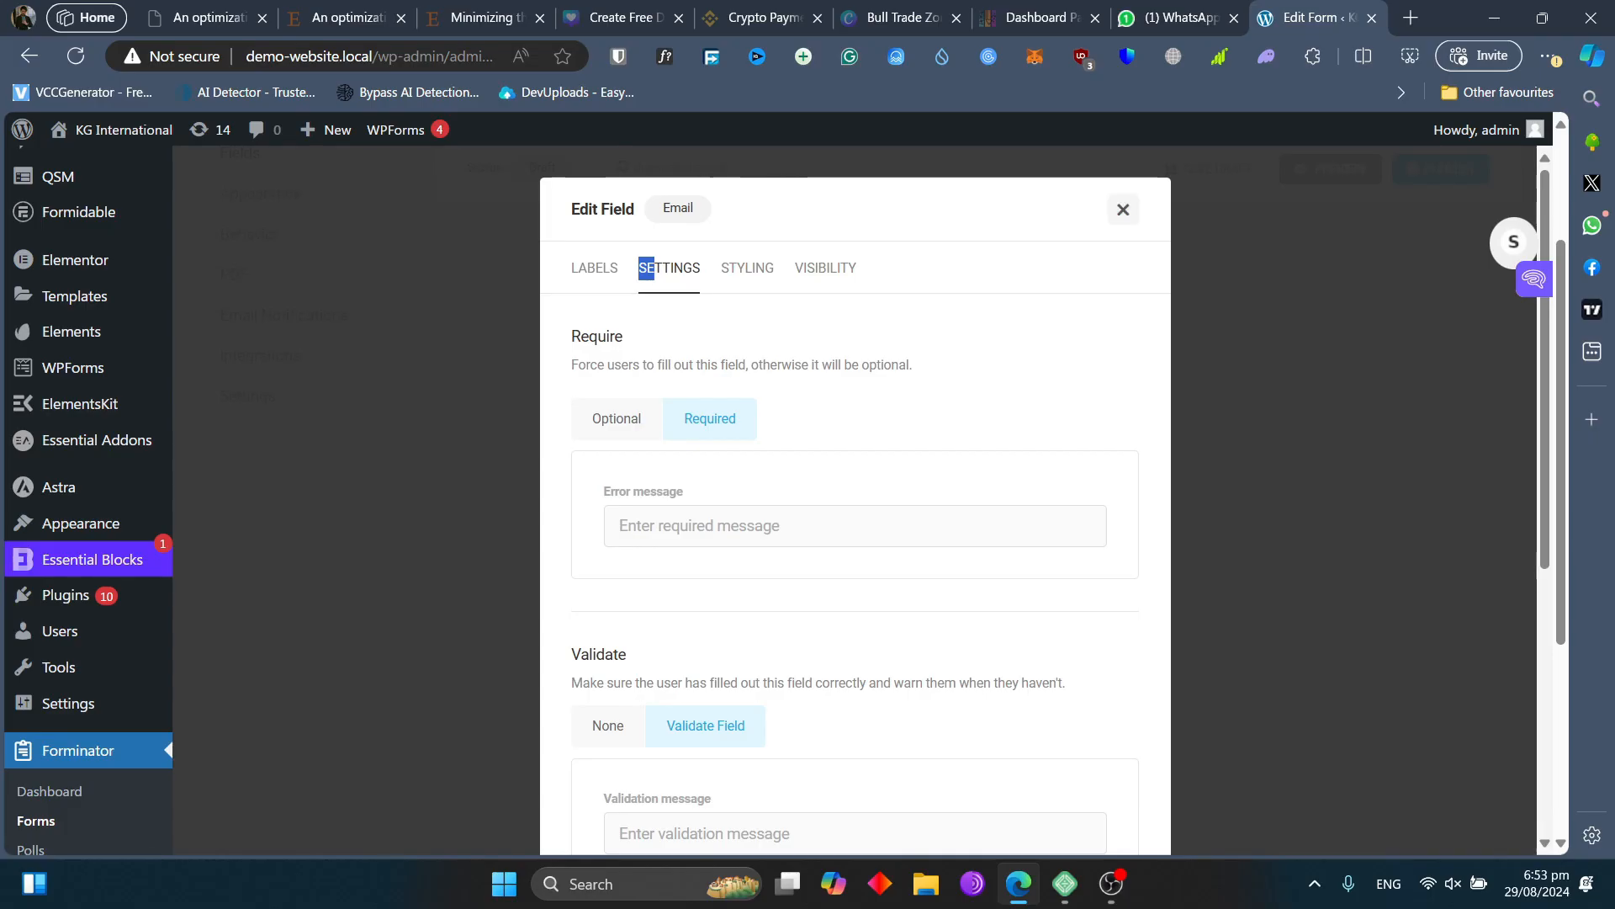
{"action": "left_click", "coordinate": [1124, 210]}
- Make the Phone Number field required, leave its validation set to None, and apply the changes
{"action": "scroll", "coordinate": [976, 505], "scroll_direction": "down", "scroll_amount": 2}
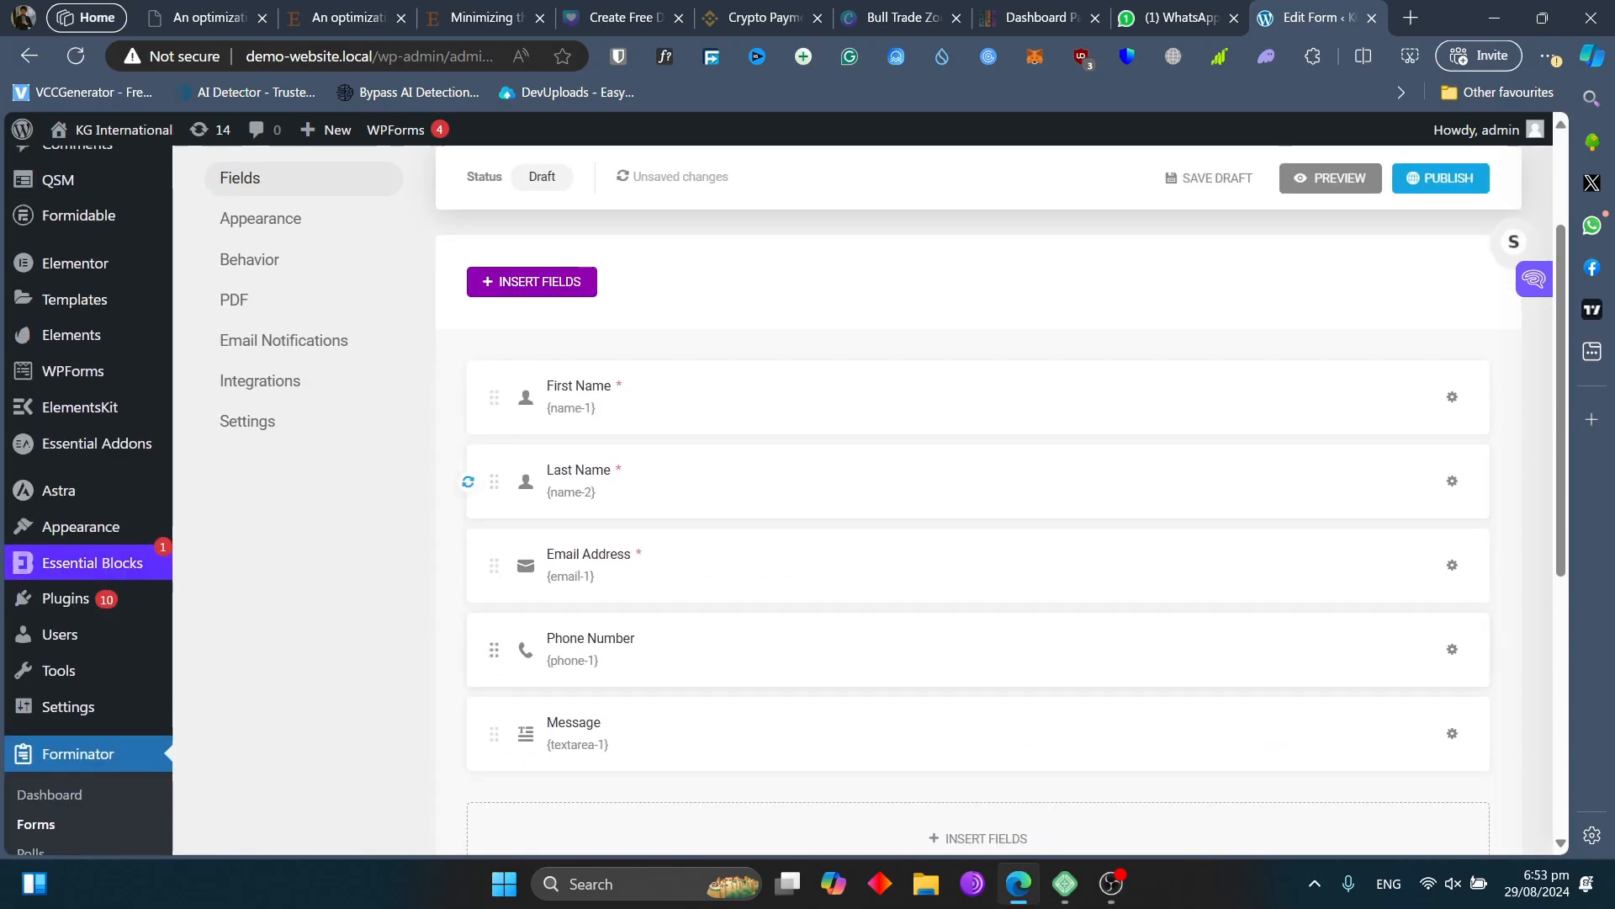
{"action": "left_click", "coordinate": [1452, 649]}
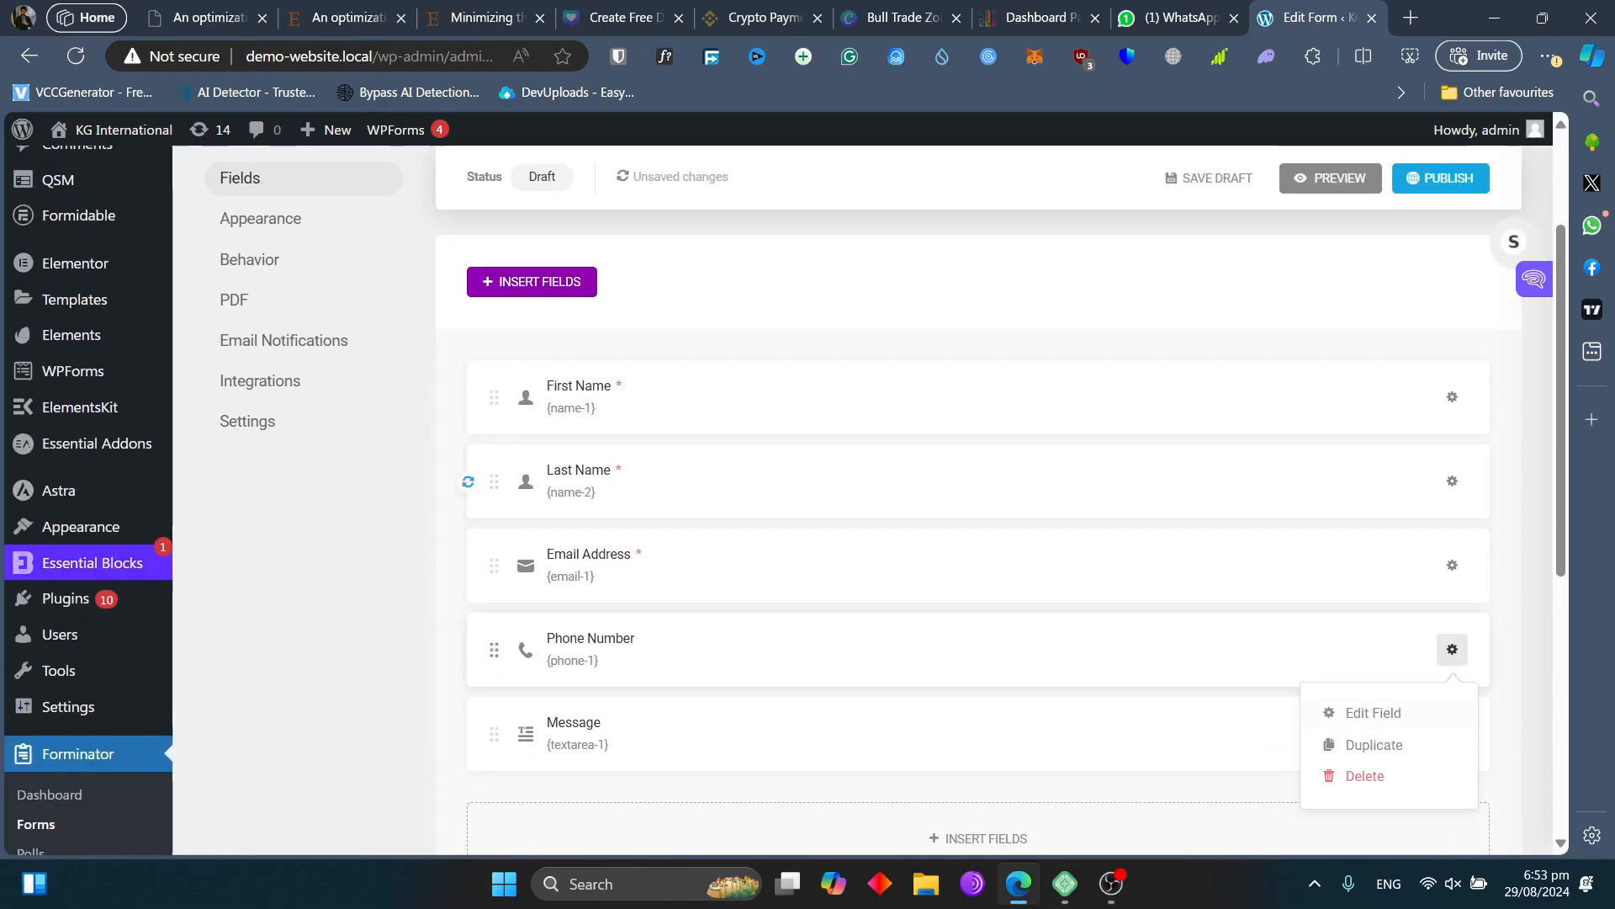
{"action": "left_click", "coordinate": [1359, 711]}
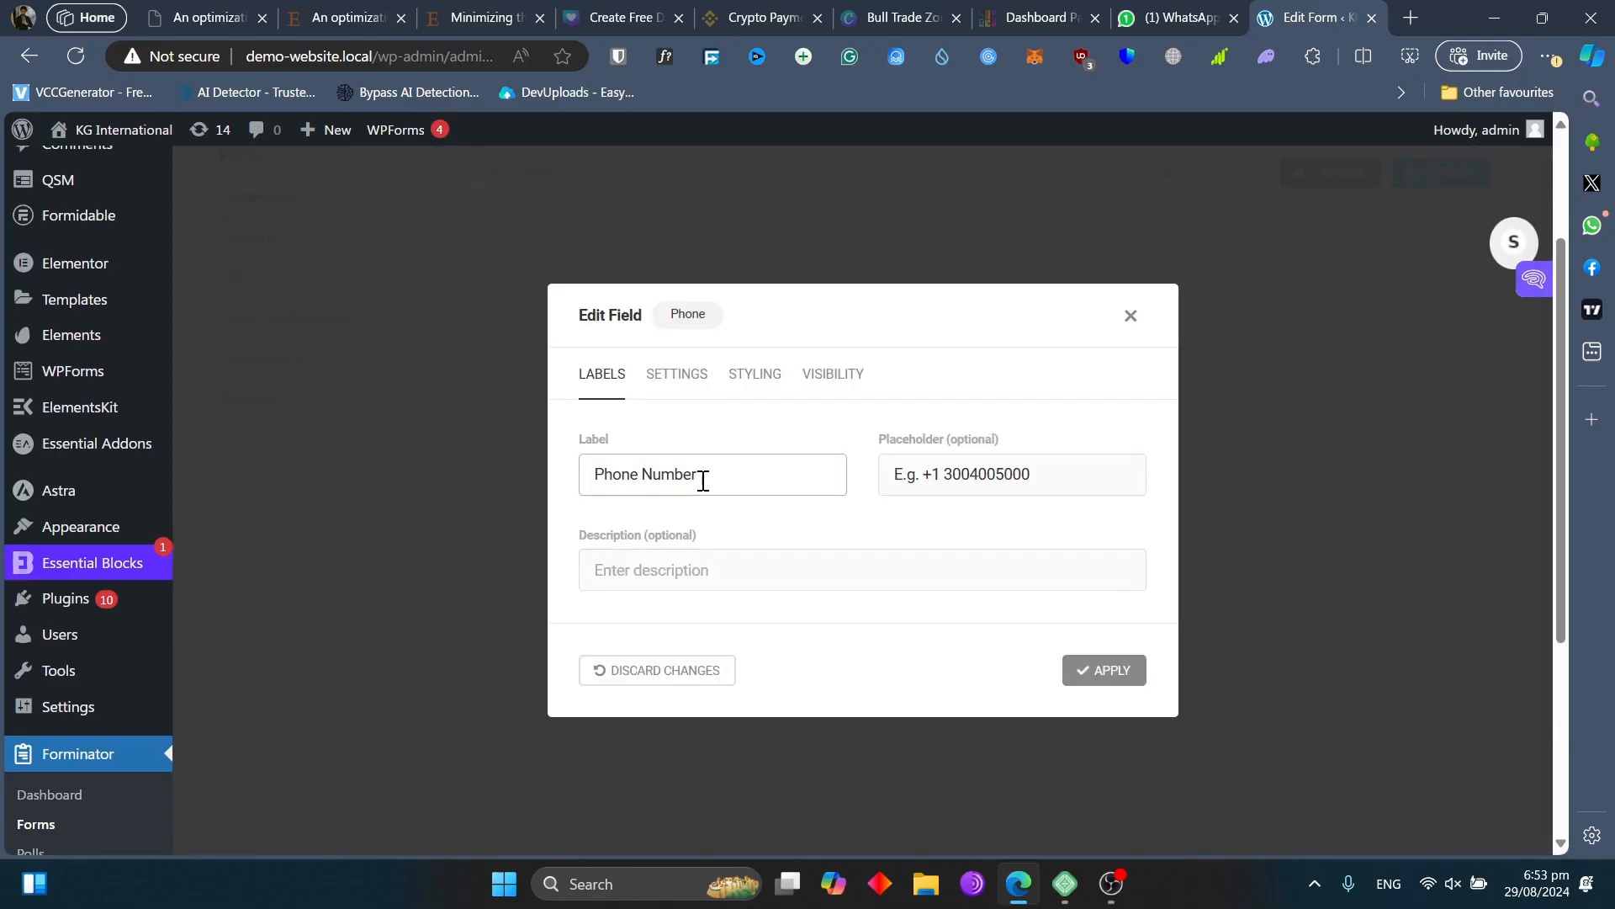
{"action": "triple_click", "coordinate": [703, 476]}
{"action": "triple_click", "coordinate": [1060, 474]}
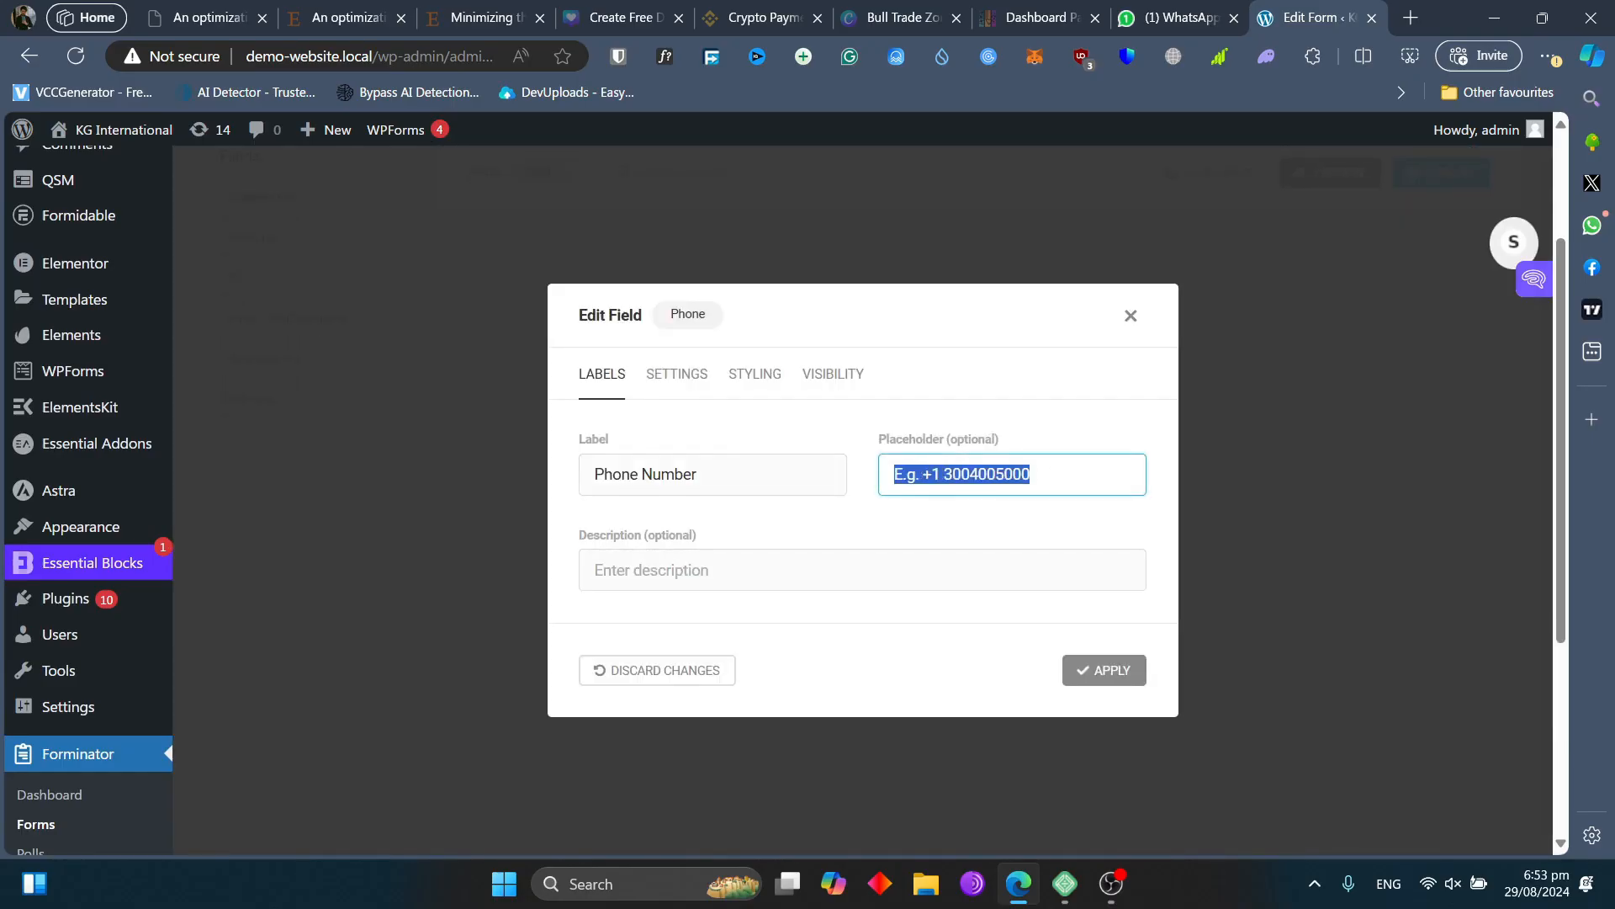
{"action": "left_click", "coordinate": [677, 374]}
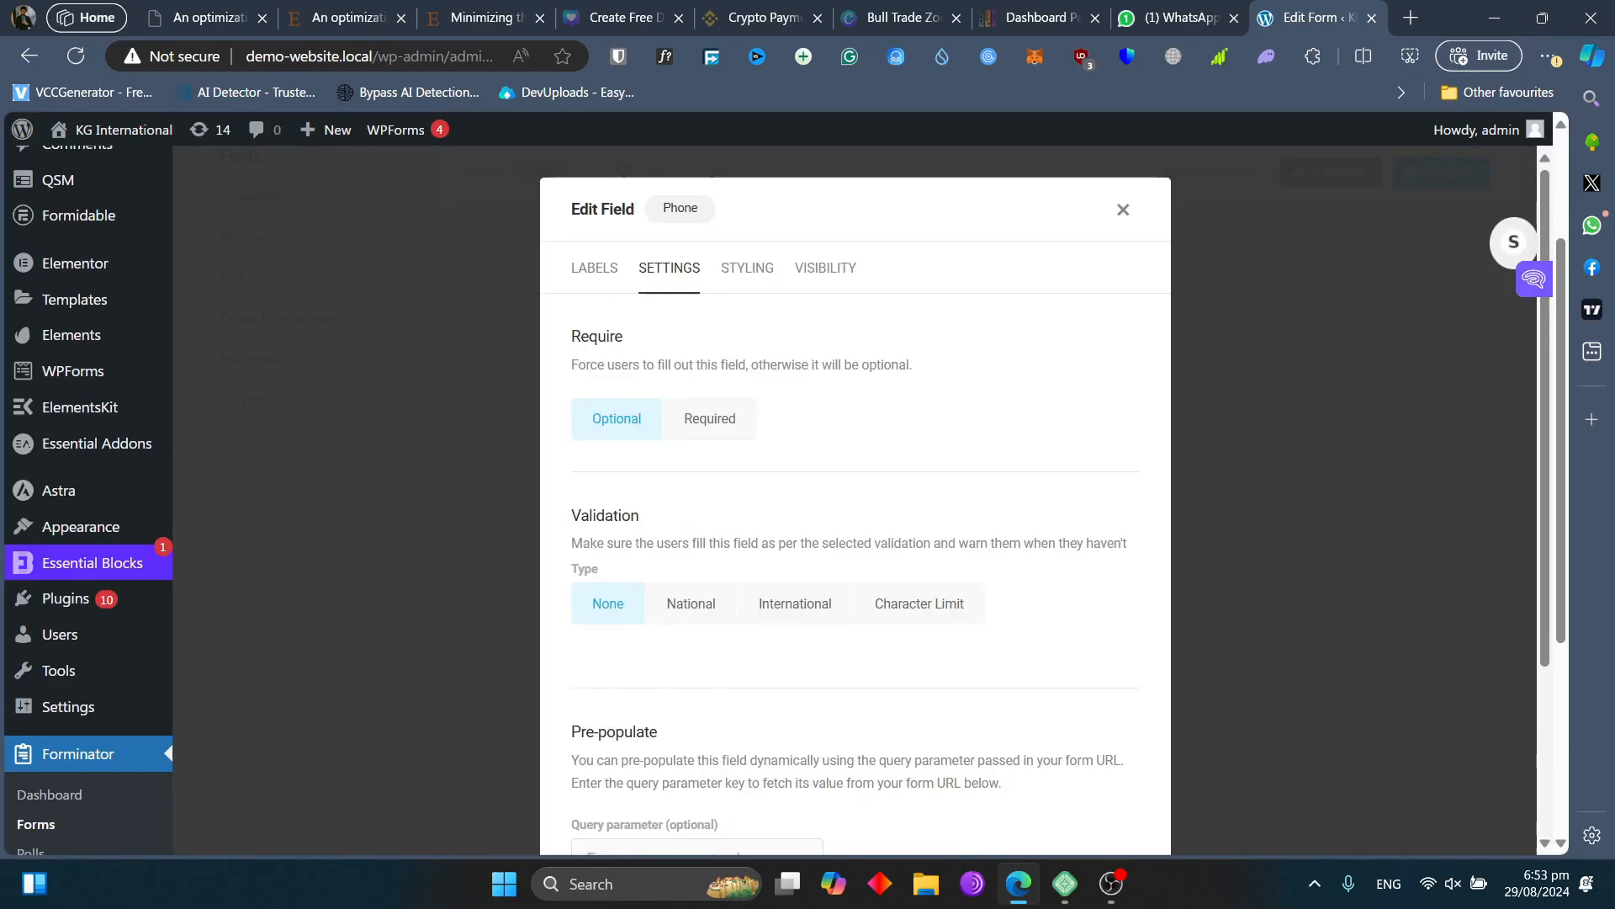
{"action": "left_click", "coordinate": [709, 418]}
{"action": "scroll", "coordinate": [855, 505], "scroll_direction": "down", "scroll_amount": 5}
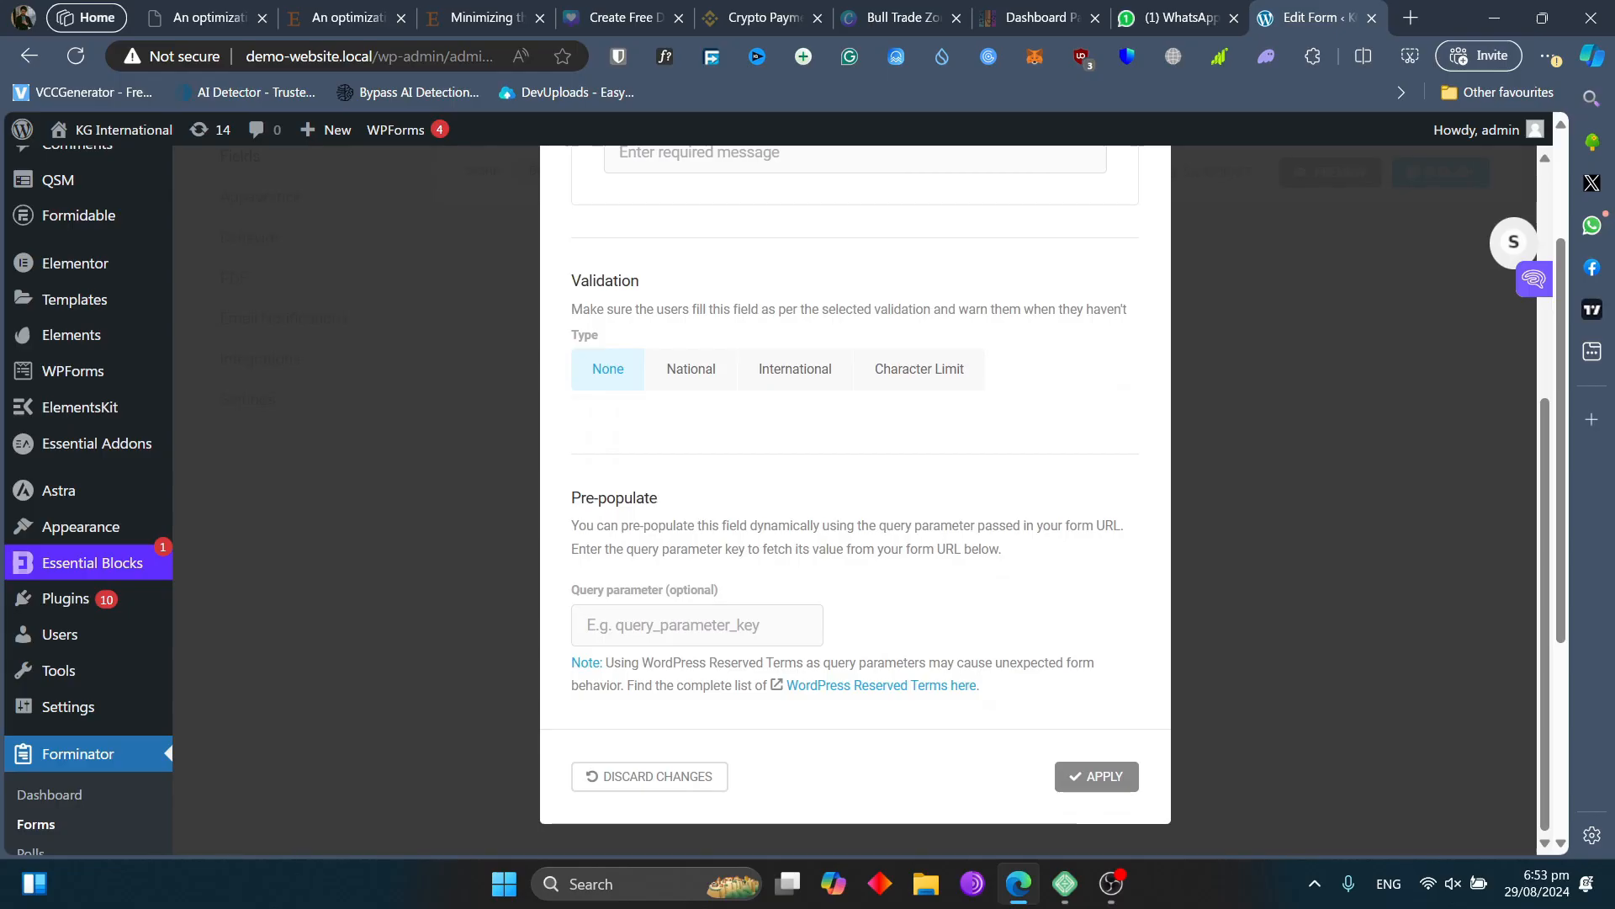
{"action": "left_click", "coordinate": [1097, 776]}
- Examine the label and placeholder of the Message field, and close its editor without changes
{"action": "scroll", "coordinate": [867, 500], "scroll_direction": "up", "scroll_amount": 3}
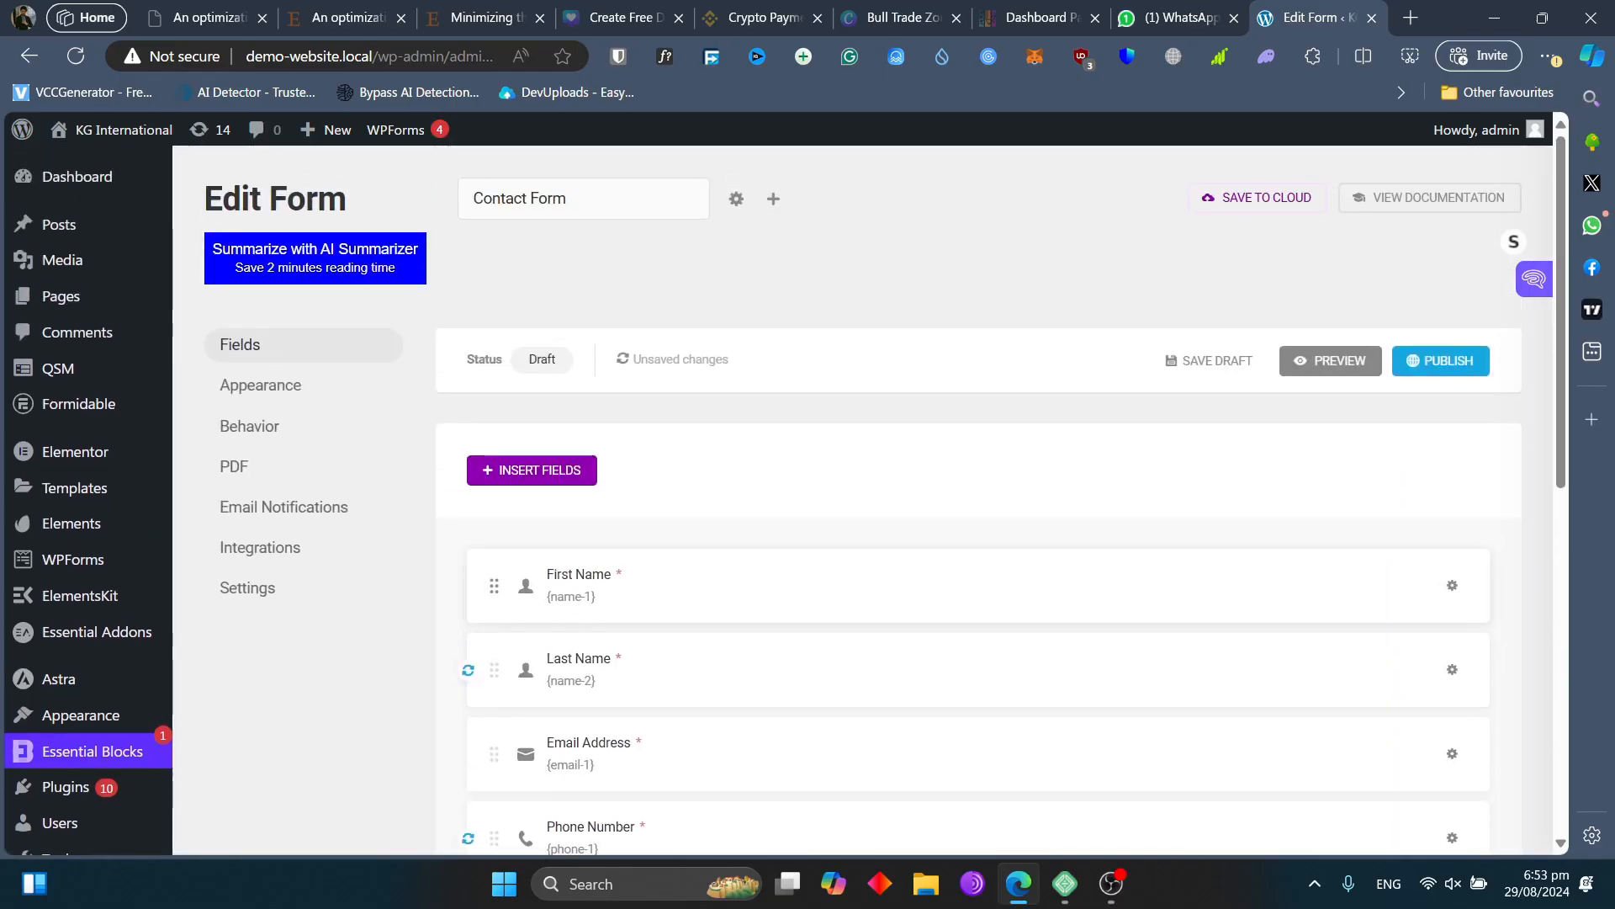
{"action": "scroll", "coordinate": [867, 500], "scroll_direction": "down", "scroll_amount": 3}
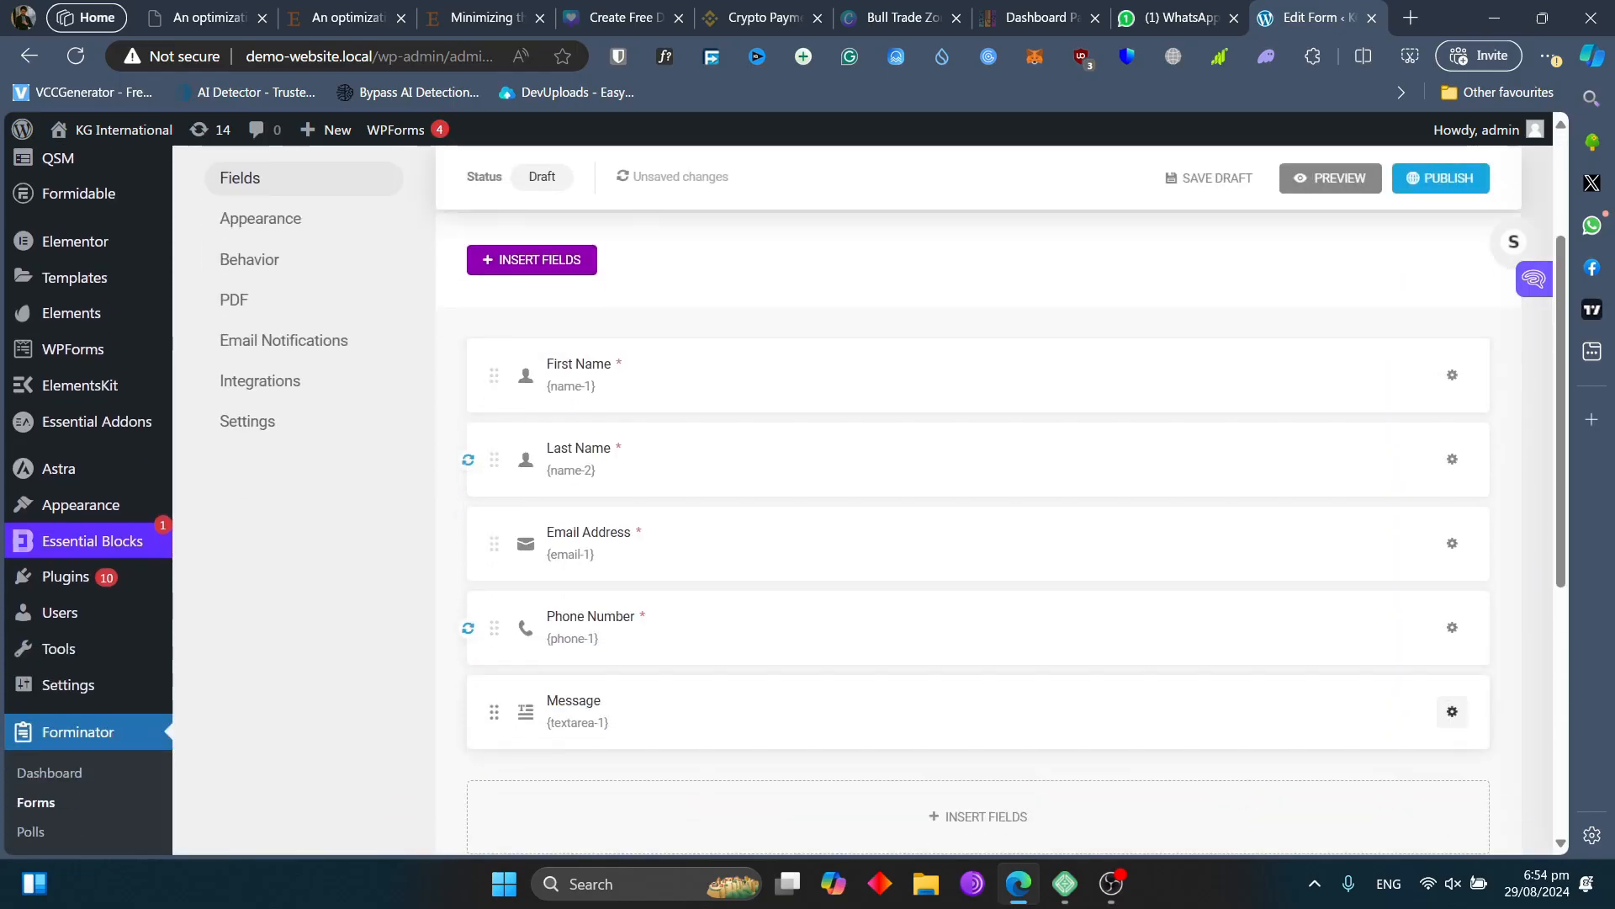
{"action": "left_click", "coordinate": [1452, 711]}
{"action": "left_click", "coordinate": [1367, 775]}
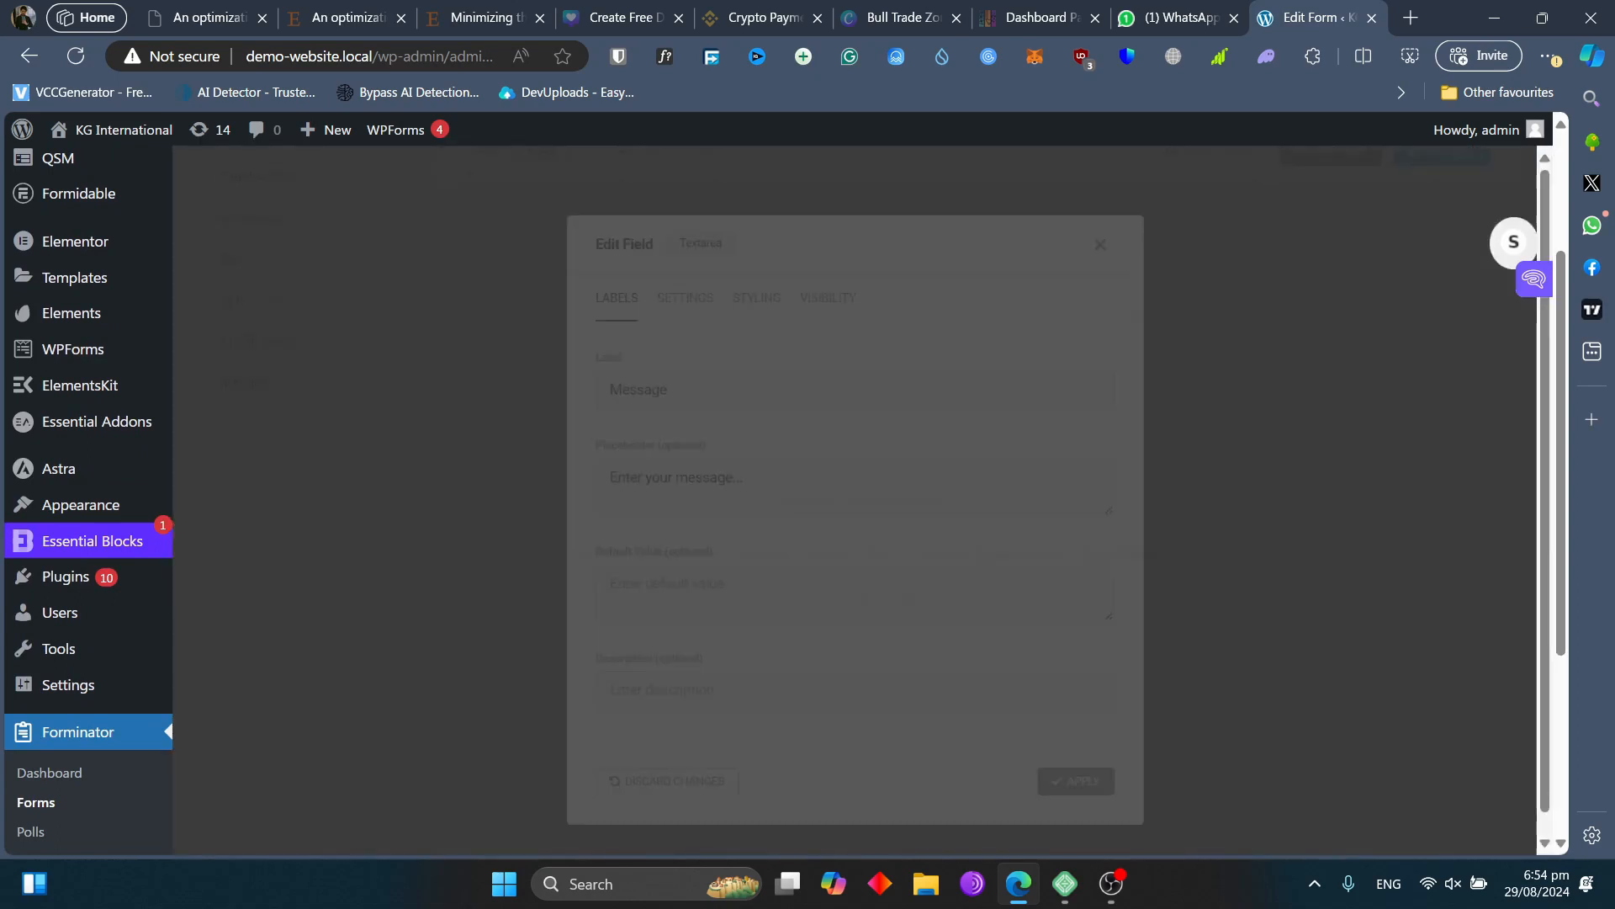
{"action": "left_click_drag", "start_coordinate": [744, 465], "coordinate": [581, 462]}
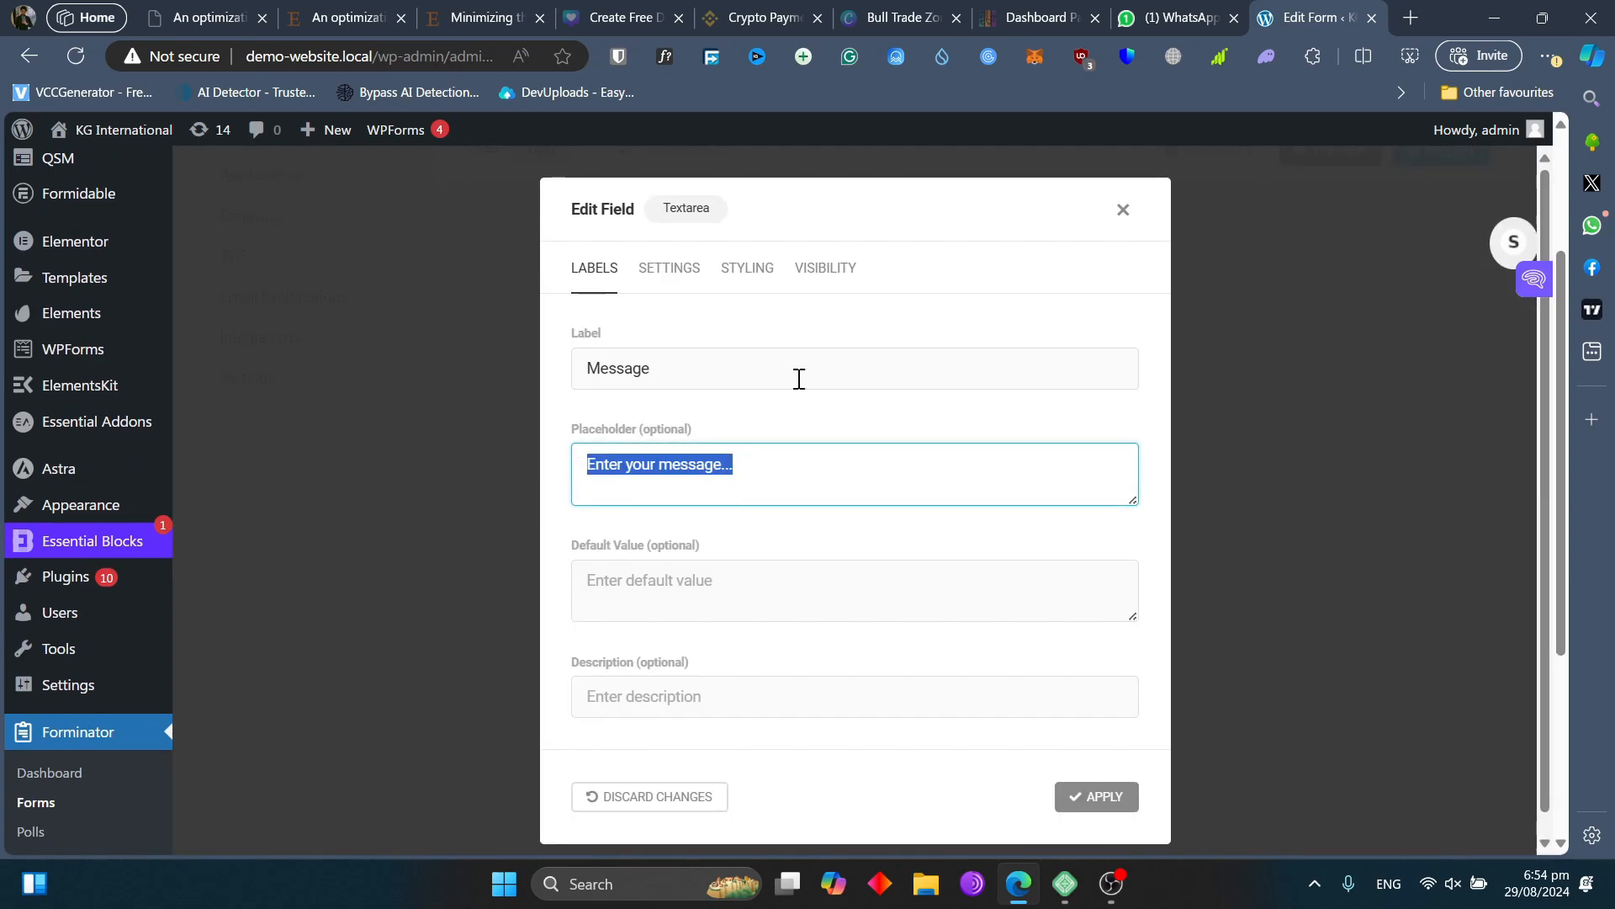
{"action": "left_click", "coordinate": [1123, 210]}
{"action": "scroll", "coordinate": [1010, 521], "scroll_direction": "up", "scroll_amount": 1}
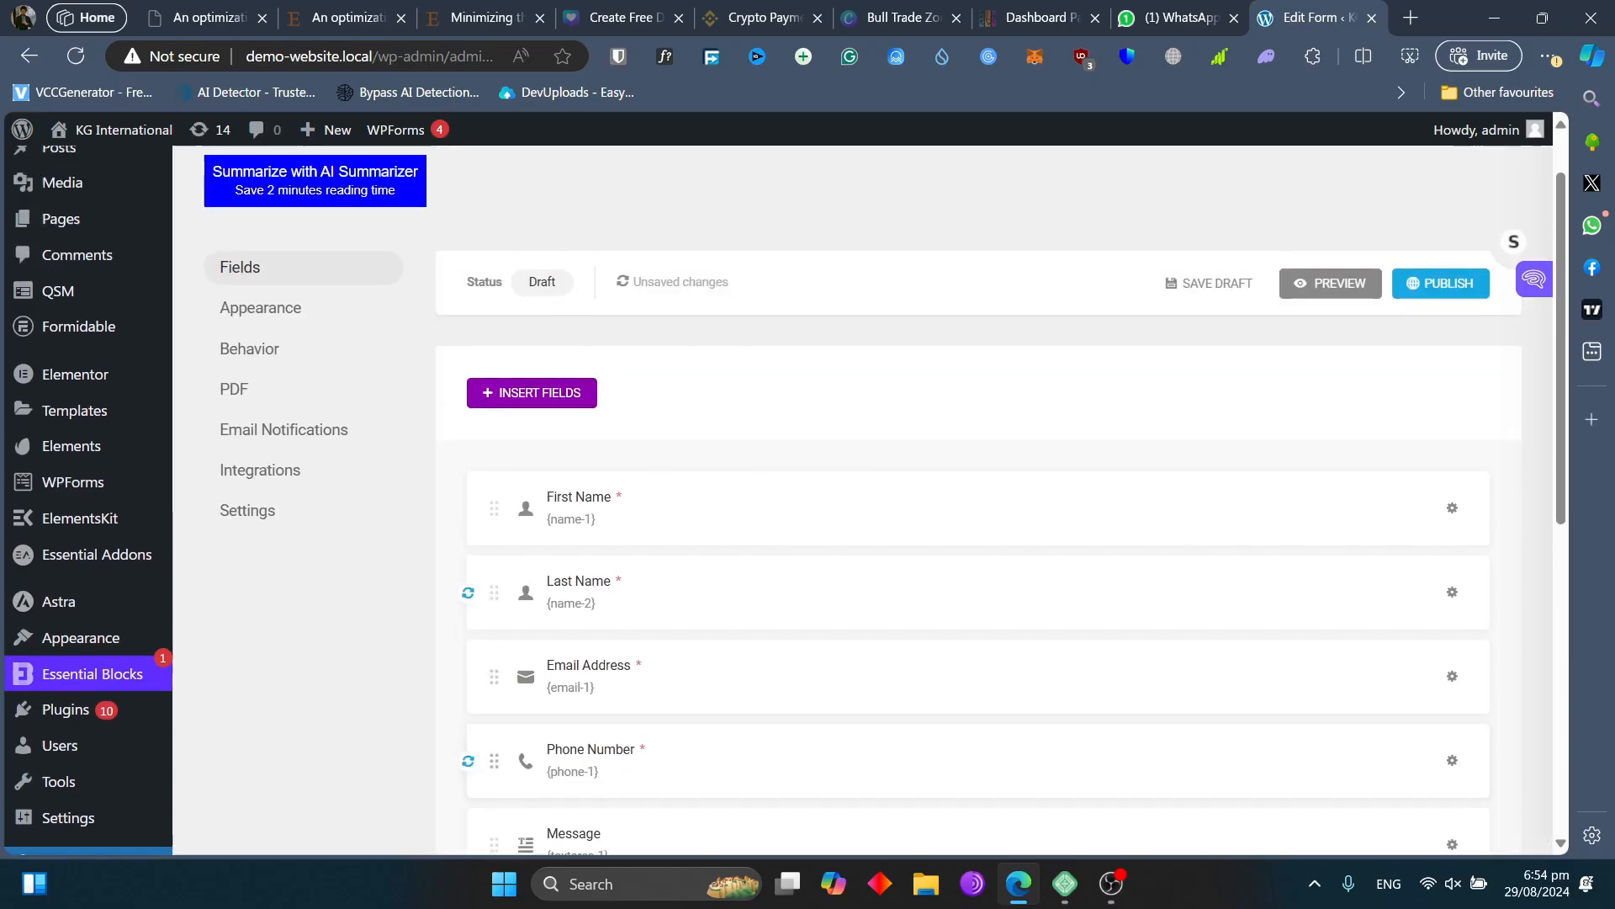
- Insert a Datepicker field into the contact form
{"action": "scroll", "coordinate": [1010, 522], "scroll_direction": "down", "scroll_amount": 2}
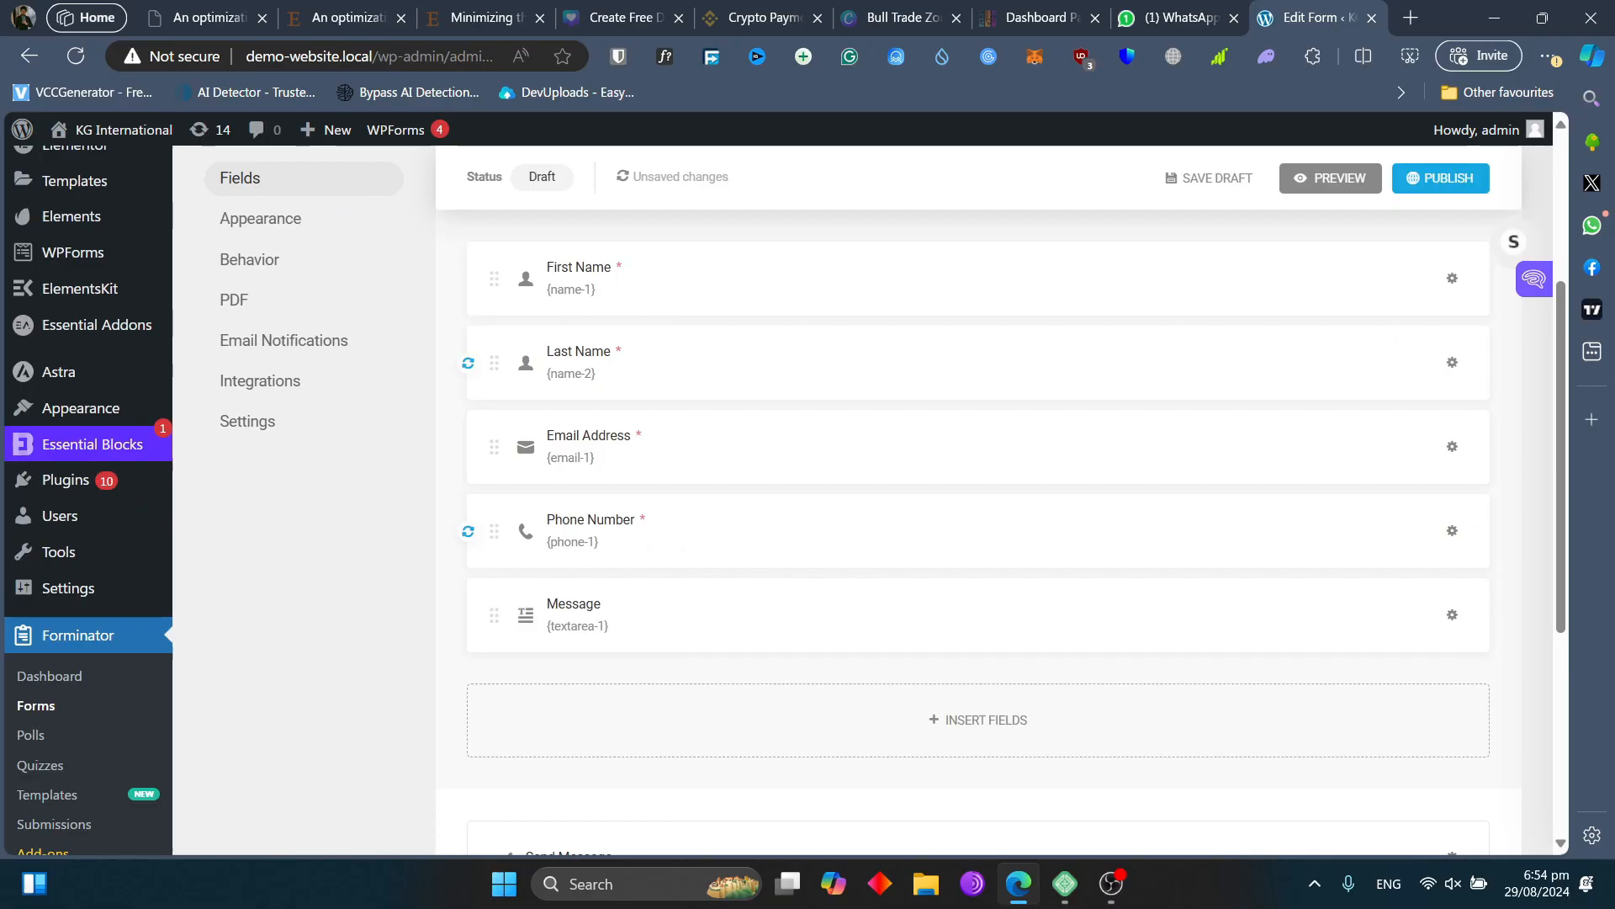
{"action": "left_click", "coordinate": [978, 720]}
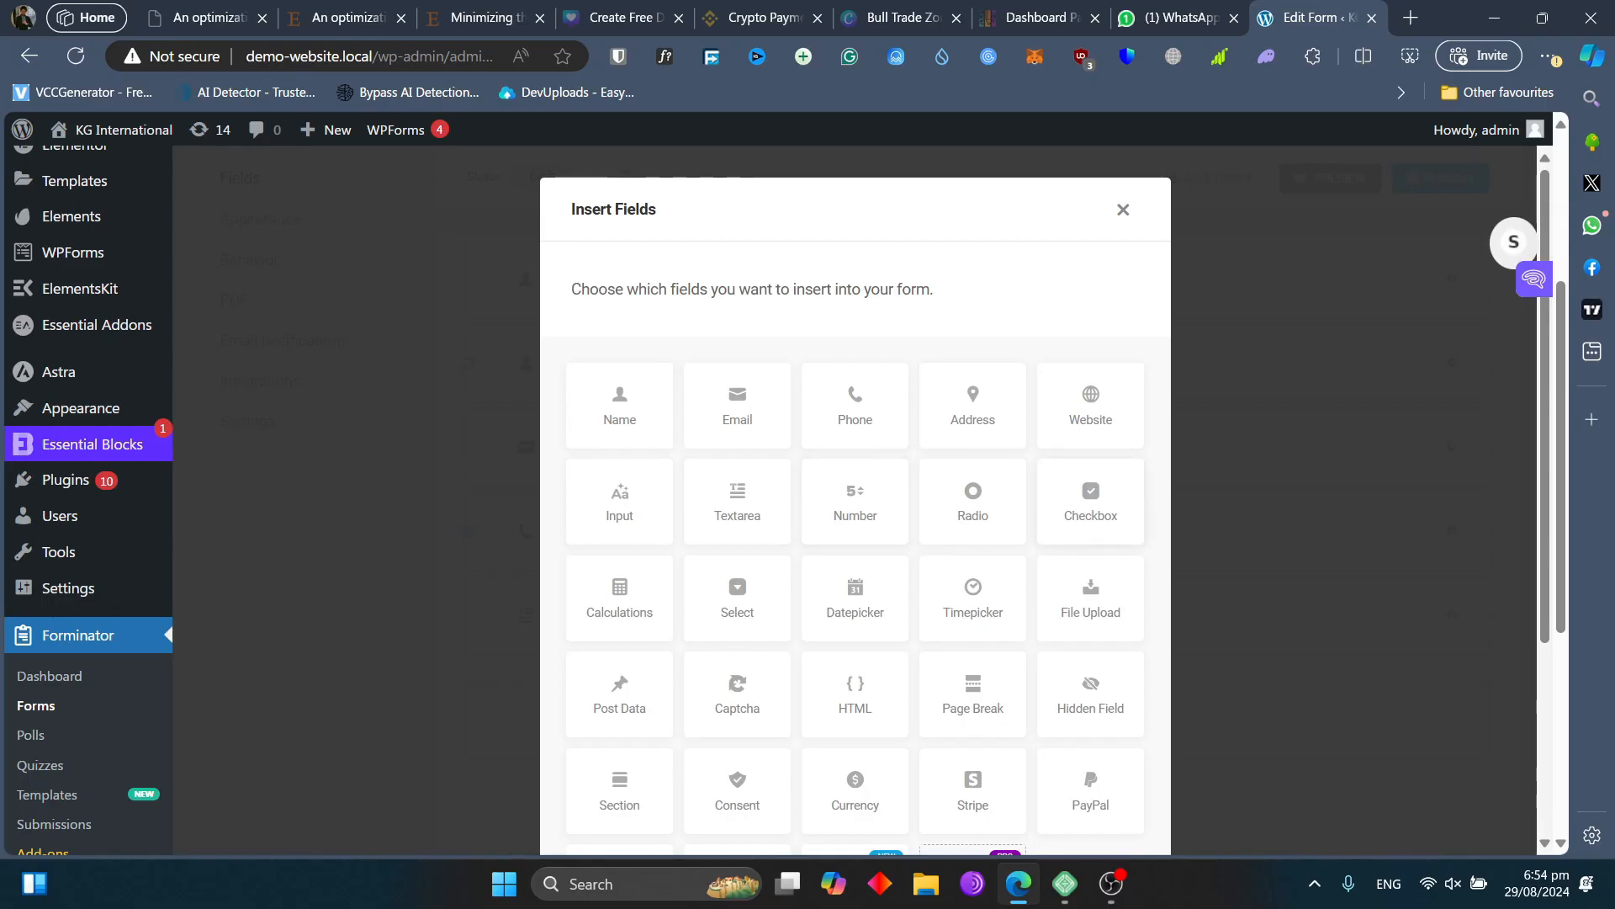
{"action": "scroll", "coordinate": [855, 513], "scroll_direction": "down", "scroll_amount": 1}
{"action": "left_click", "coordinate": [855, 518]}
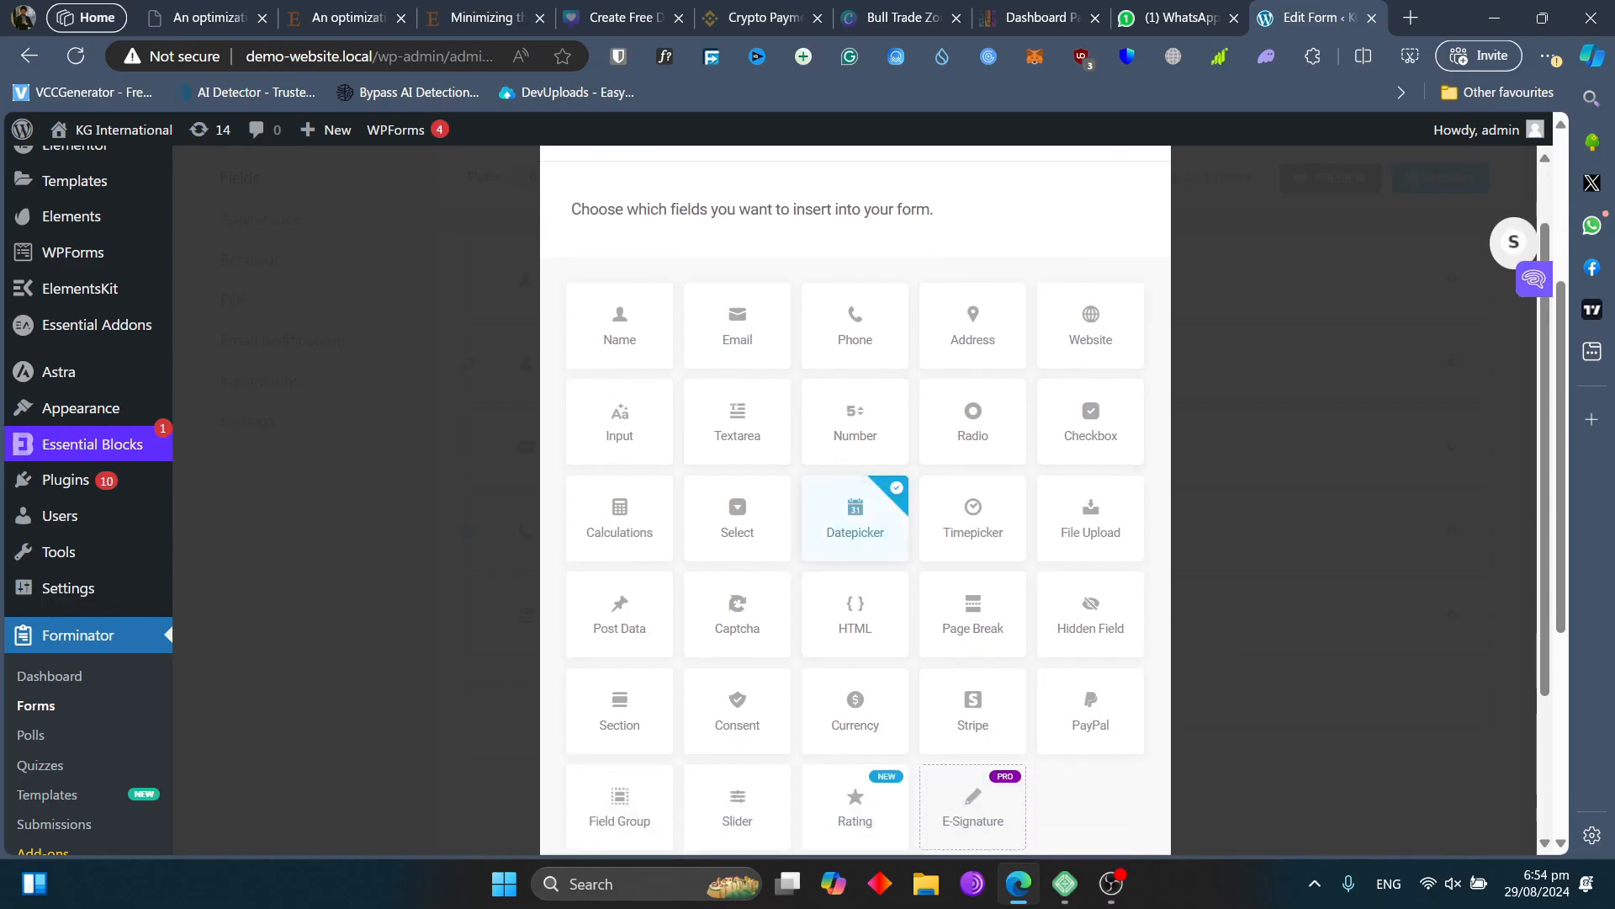
{"action": "scroll", "coordinate": [855, 519], "scroll_direction": "down", "scroll_amount": 1}
{"action": "scroll", "coordinate": [855, 518], "scroll_direction": "down", "scroll_amount": 1}
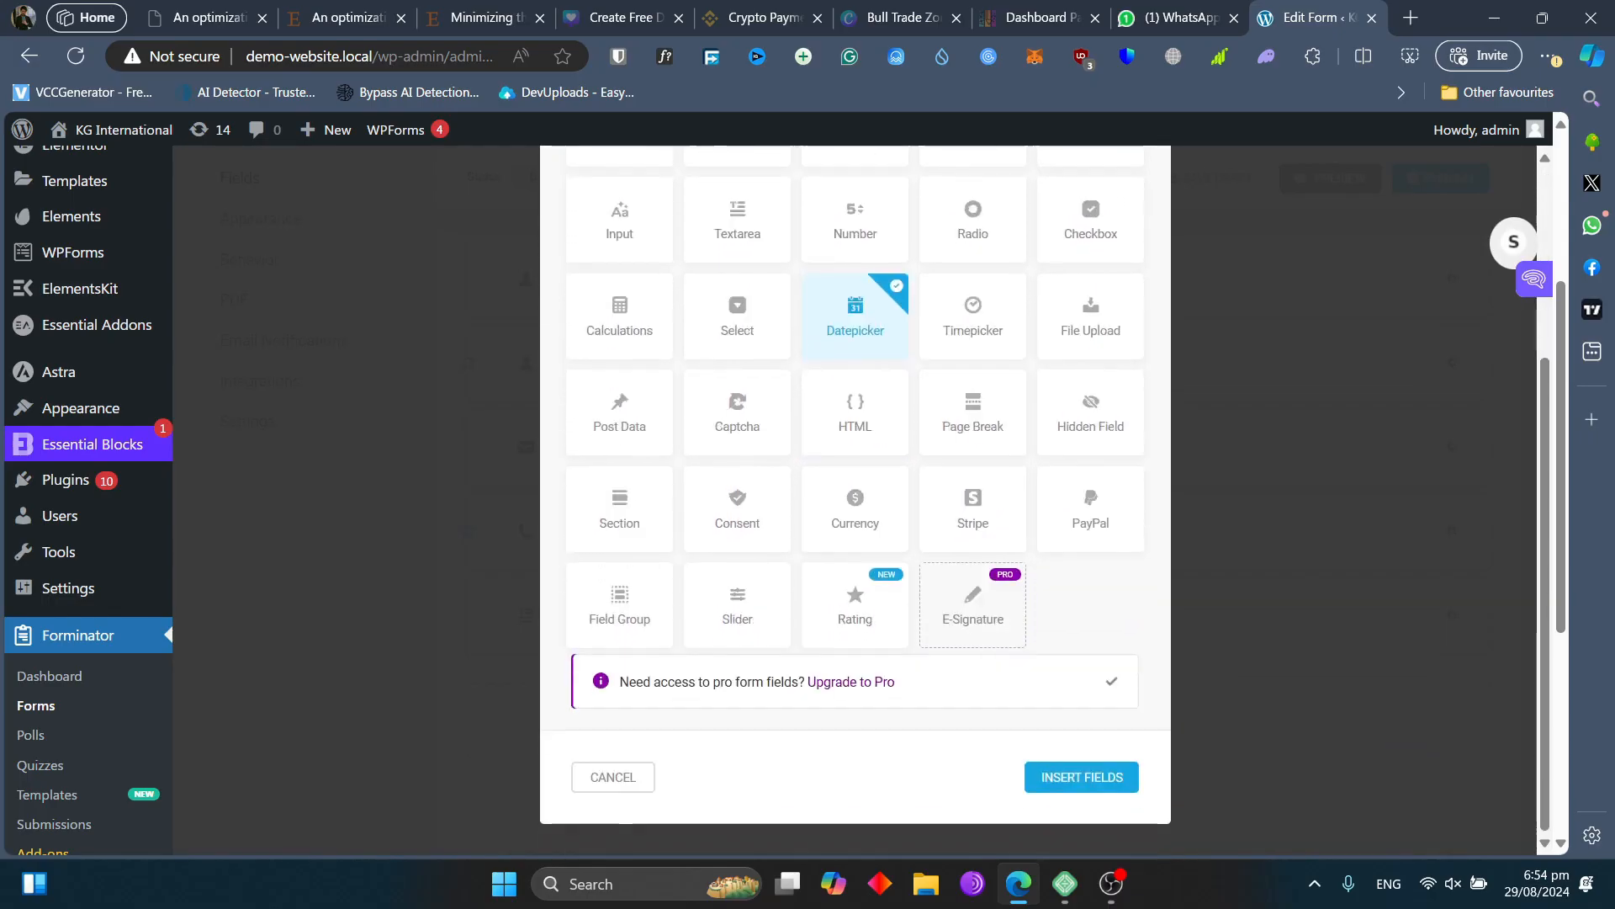
{"action": "left_click", "coordinate": [1082, 774]}
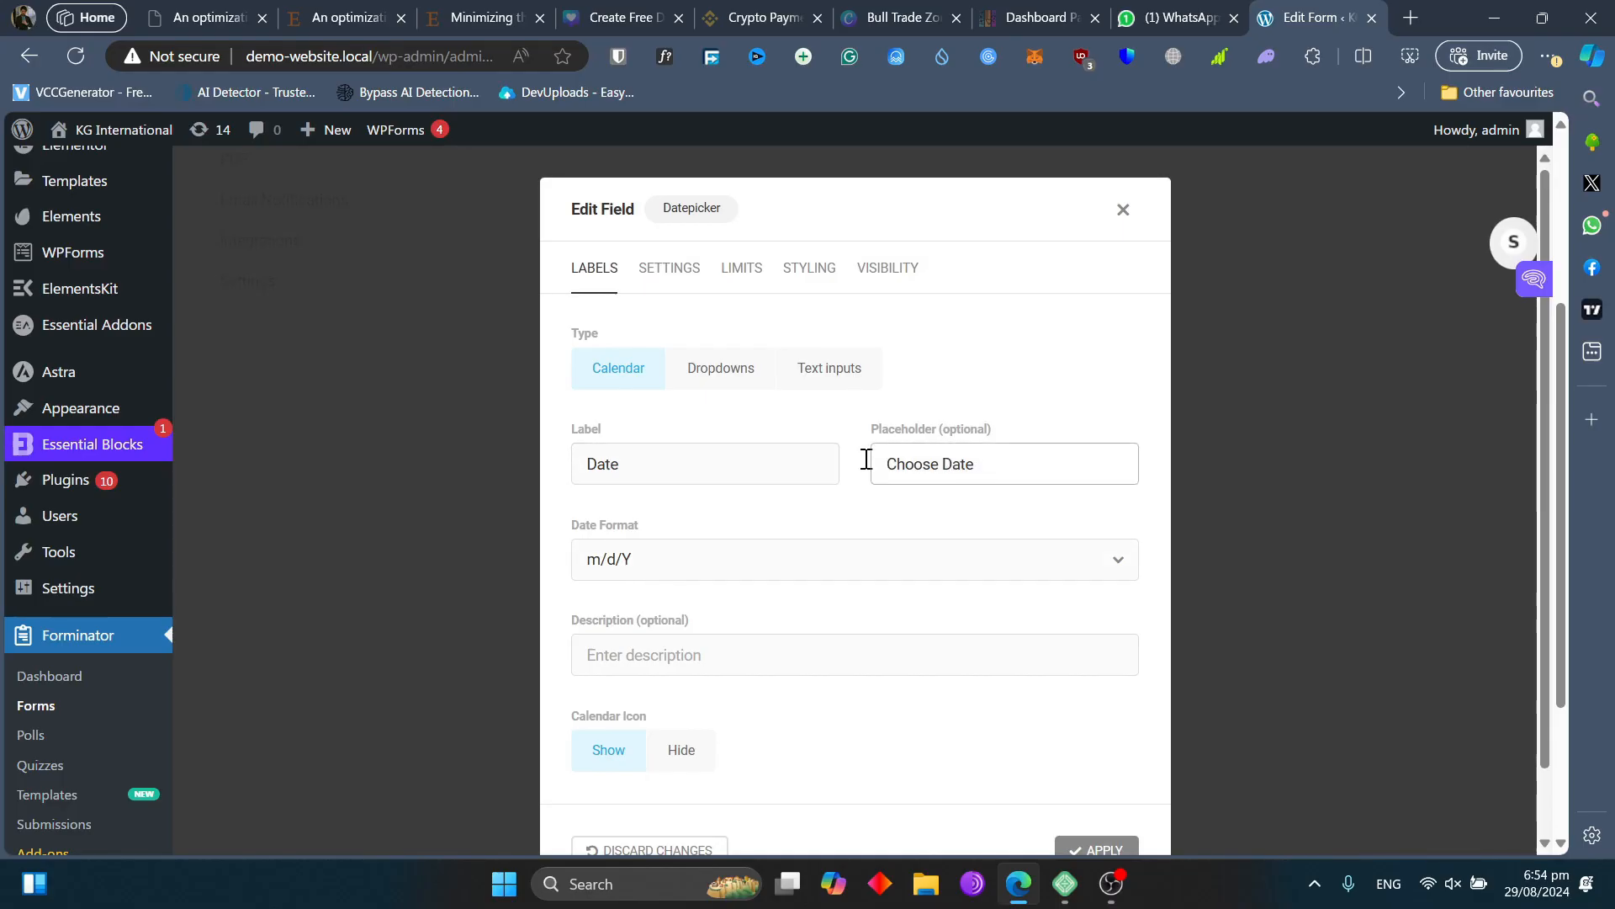
- Make the new Date field required, review its limits and styling options, and apply the changes
{"action": "scroll", "coordinate": [644, 648], "scroll_direction": "down", "scroll_amount": 1}
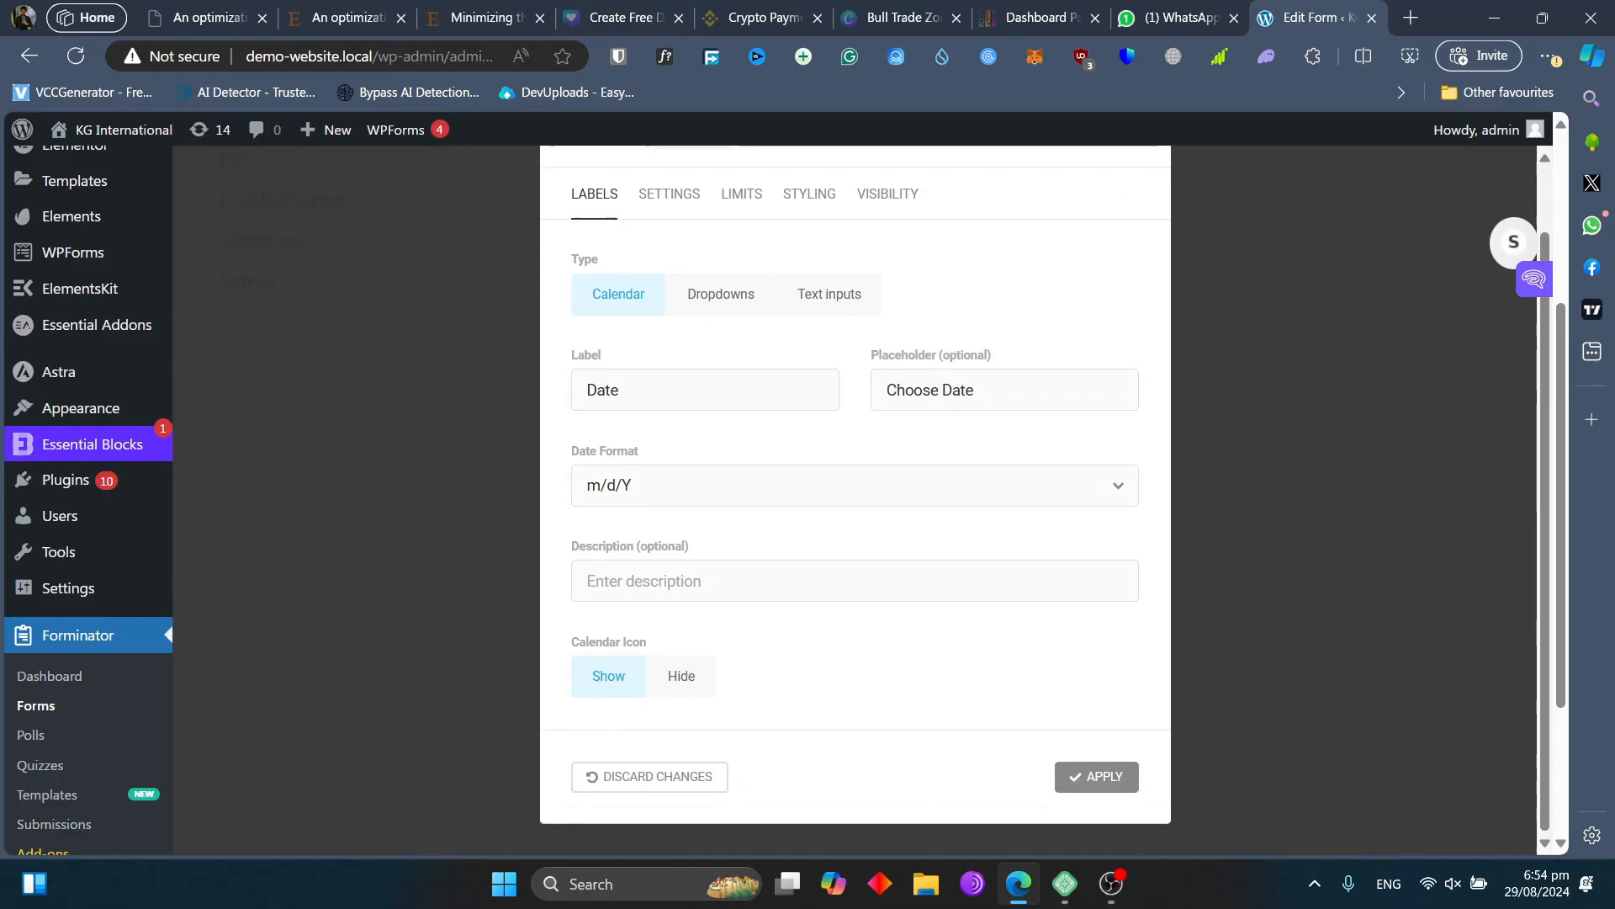
{"action": "scroll", "coordinate": [643, 648], "scroll_direction": "up", "scroll_amount": 1}
{"action": "left_click", "coordinate": [669, 268]}
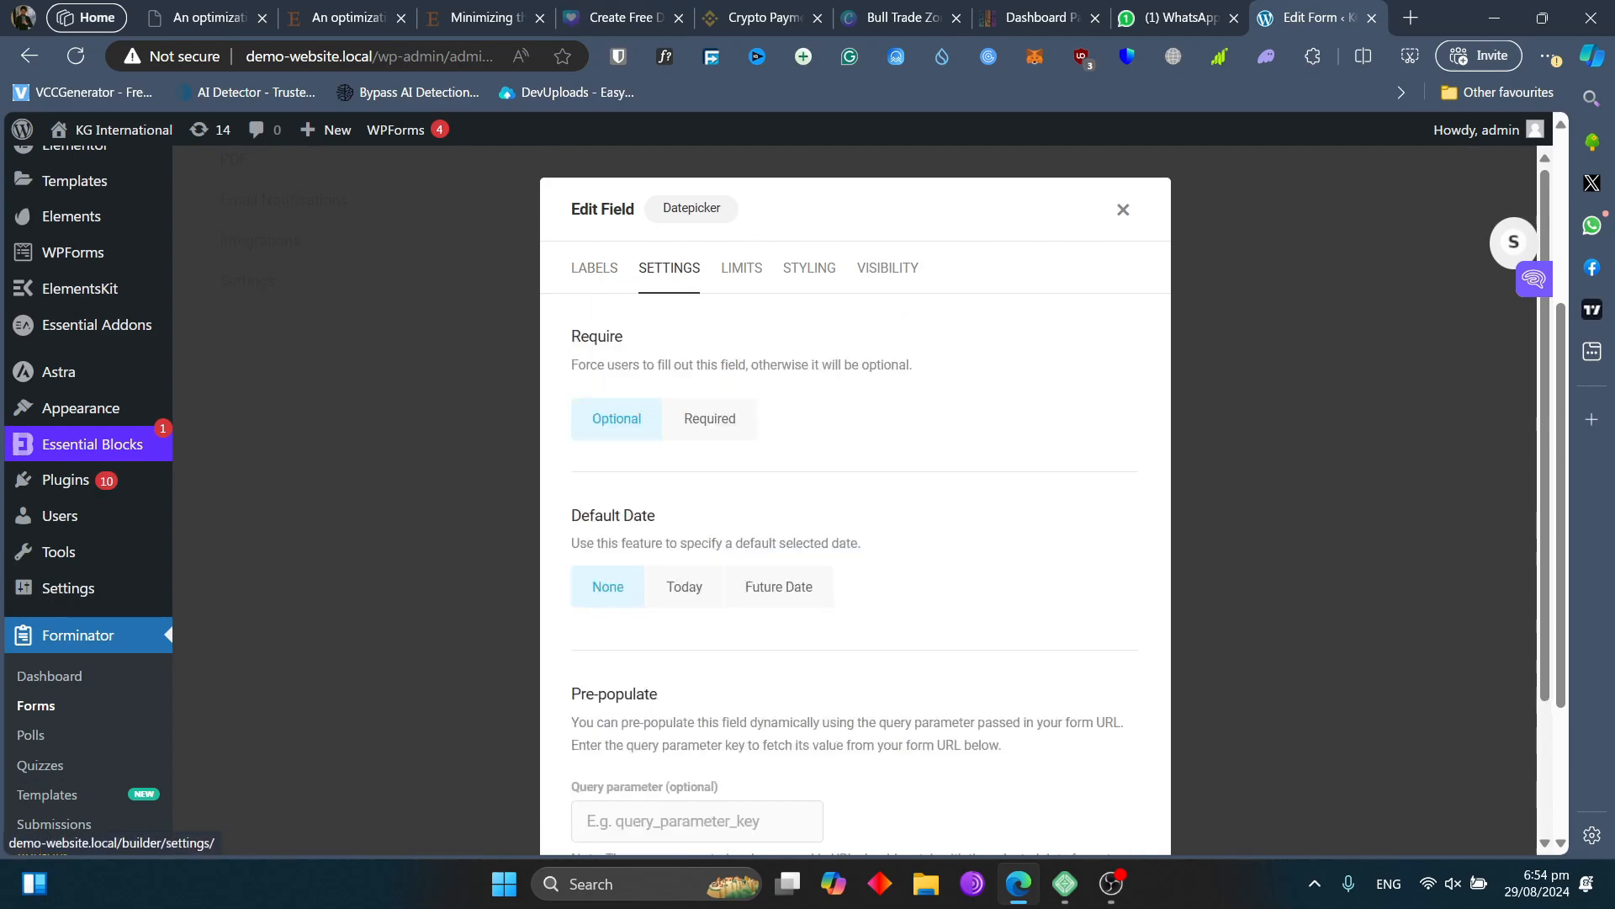
{"action": "left_click", "coordinate": [709, 419]}
{"action": "scroll", "coordinate": [855, 505], "scroll_direction": "down", "scroll_amount": 3}
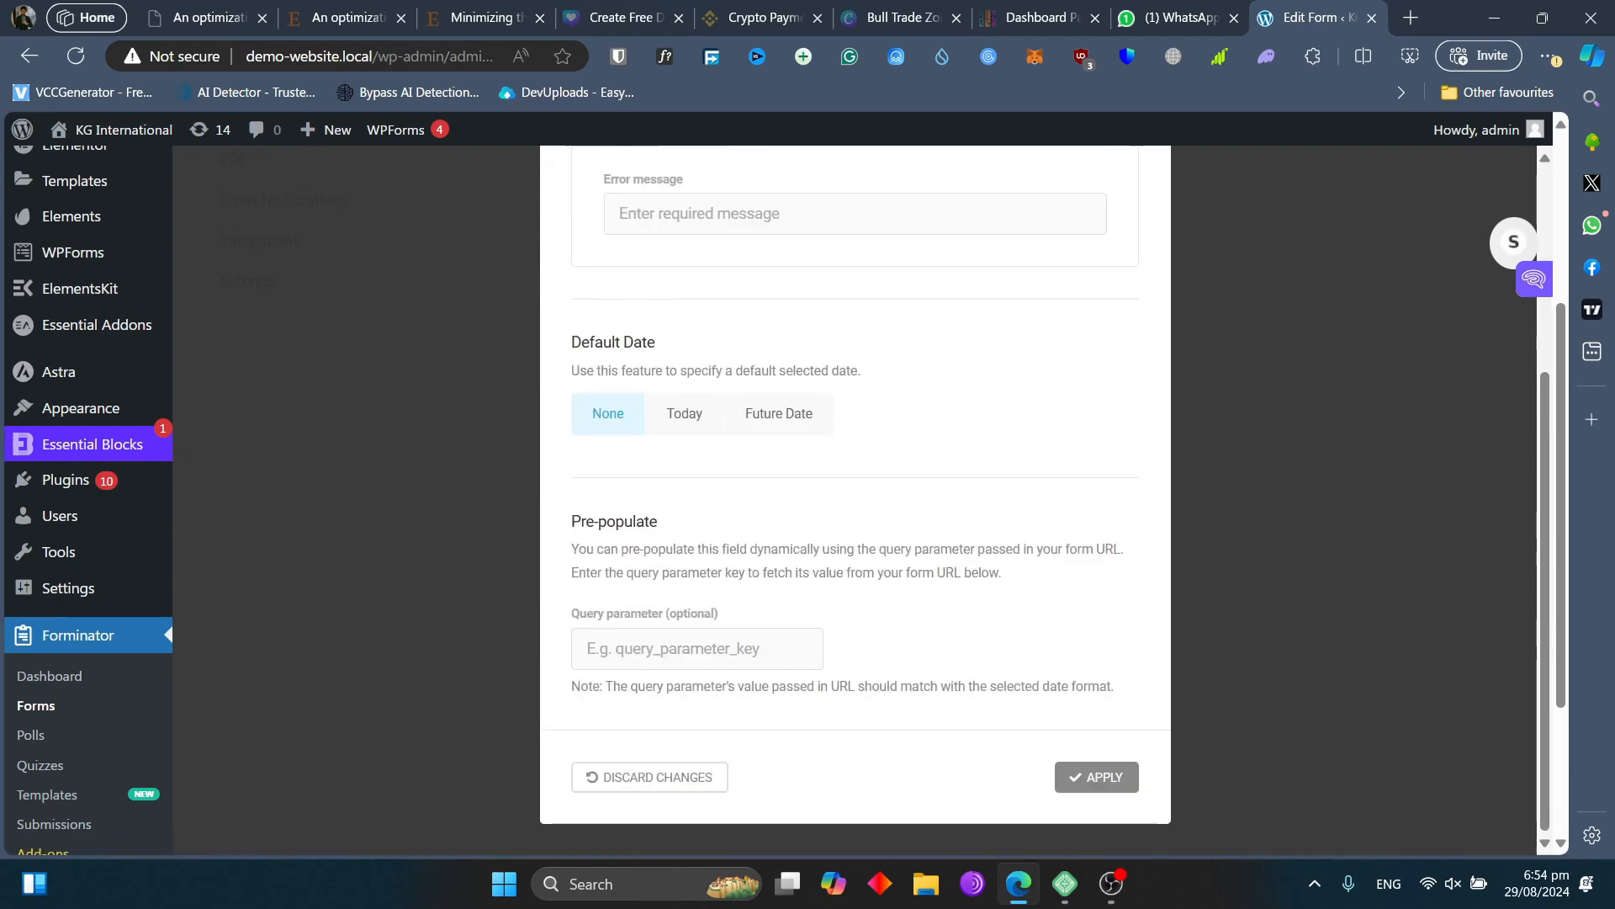
{"action": "scroll", "coordinate": [699, 648], "scroll_direction": "up", "scroll_amount": 3}
{"action": "left_click", "coordinate": [742, 267]}
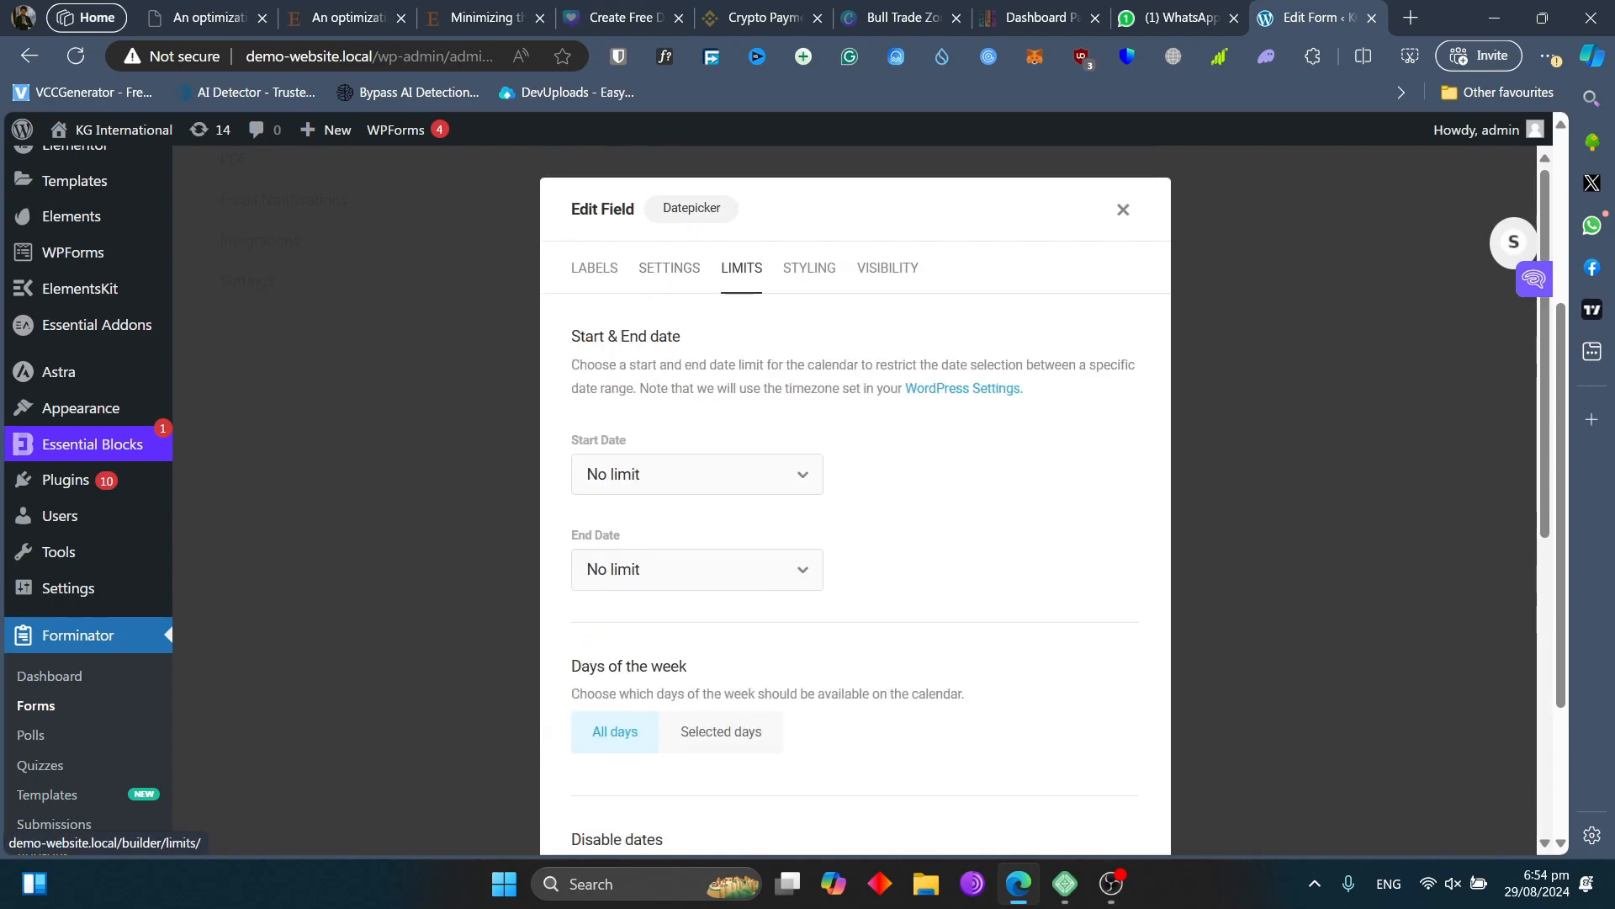
{"action": "left_click", "coordinate": [809, 268]}
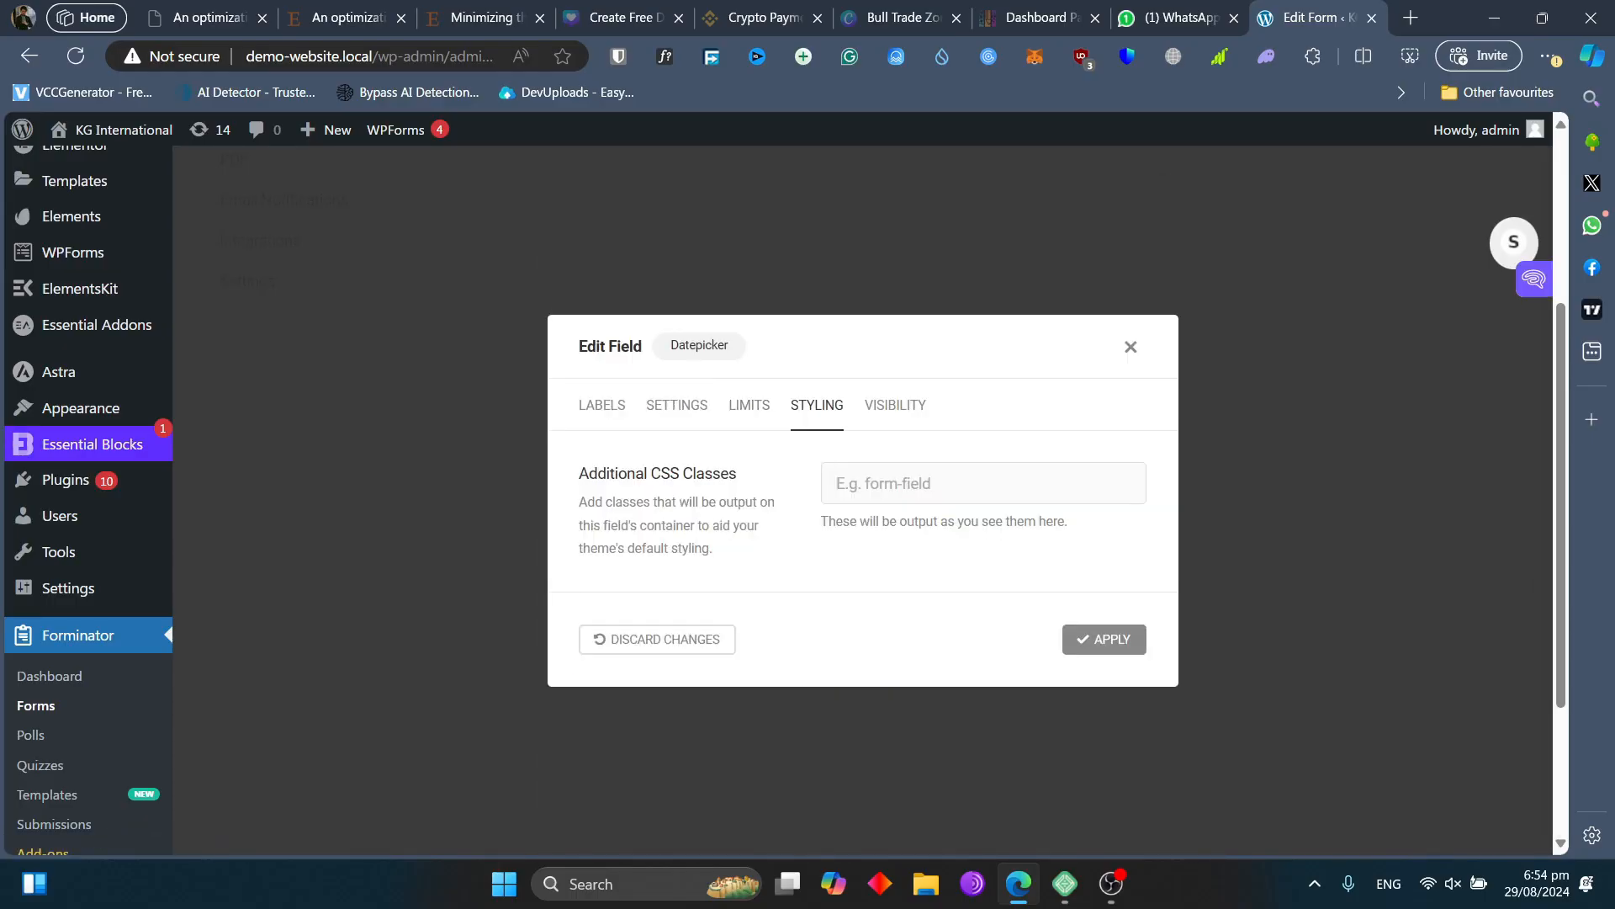
{"action": "left_click", "coordinate": [1104, 639]}
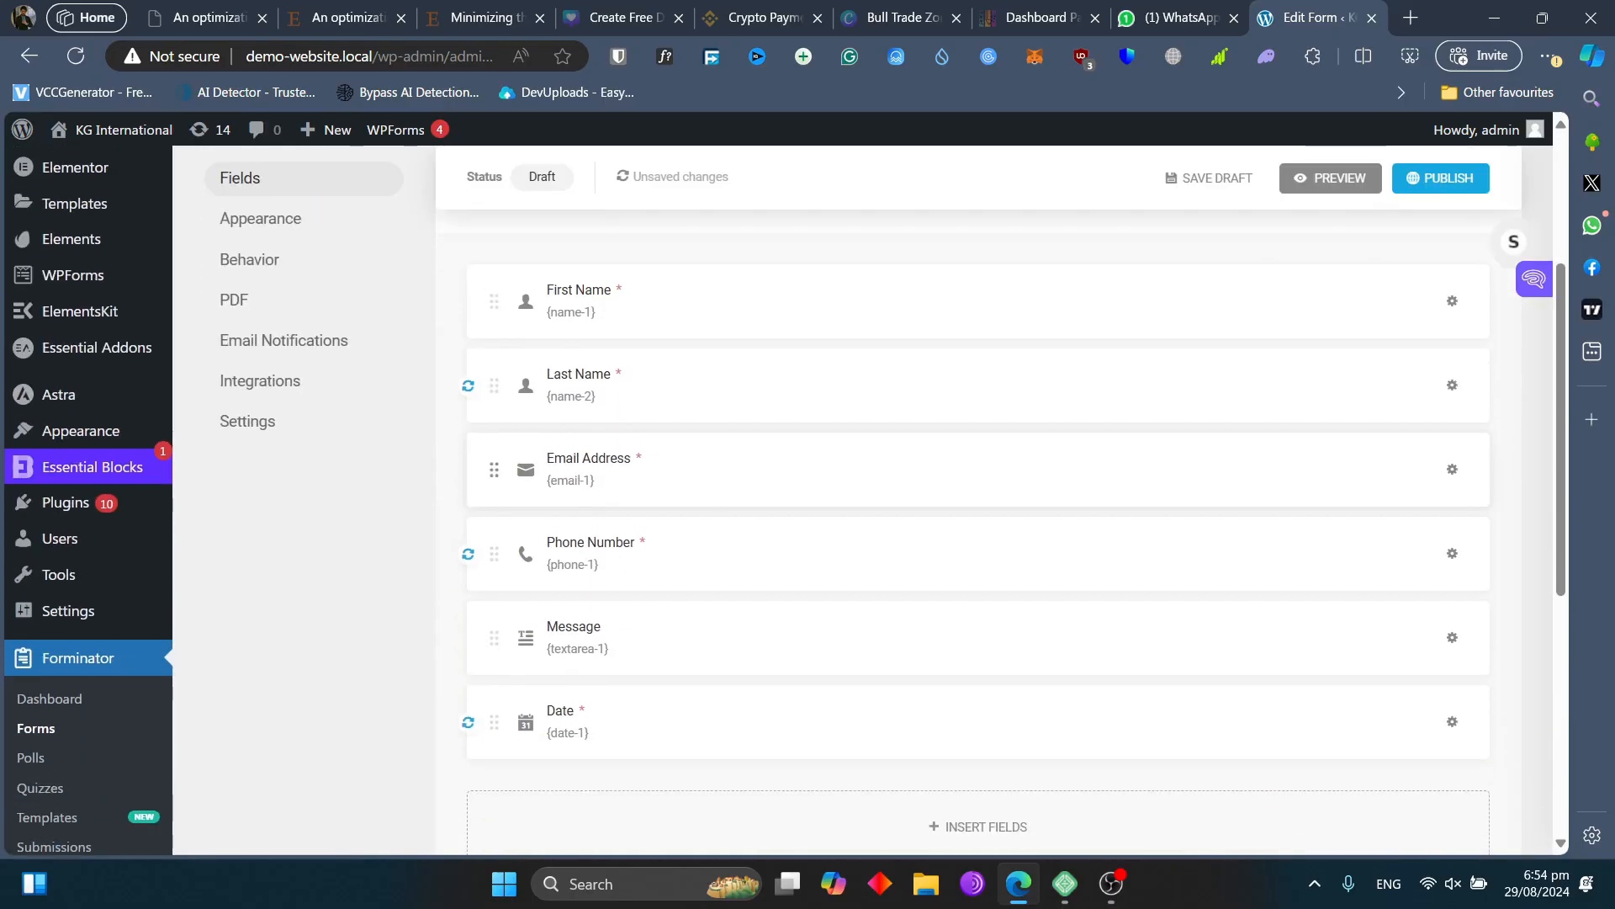
- Move the Date field onto its own row between Phone Number and Message, relabel it "Bate of Birth", and apply the changes
{"action": "left_click_drag", "start_coordinate": [494, 709], "coordinate": [488, 572]}
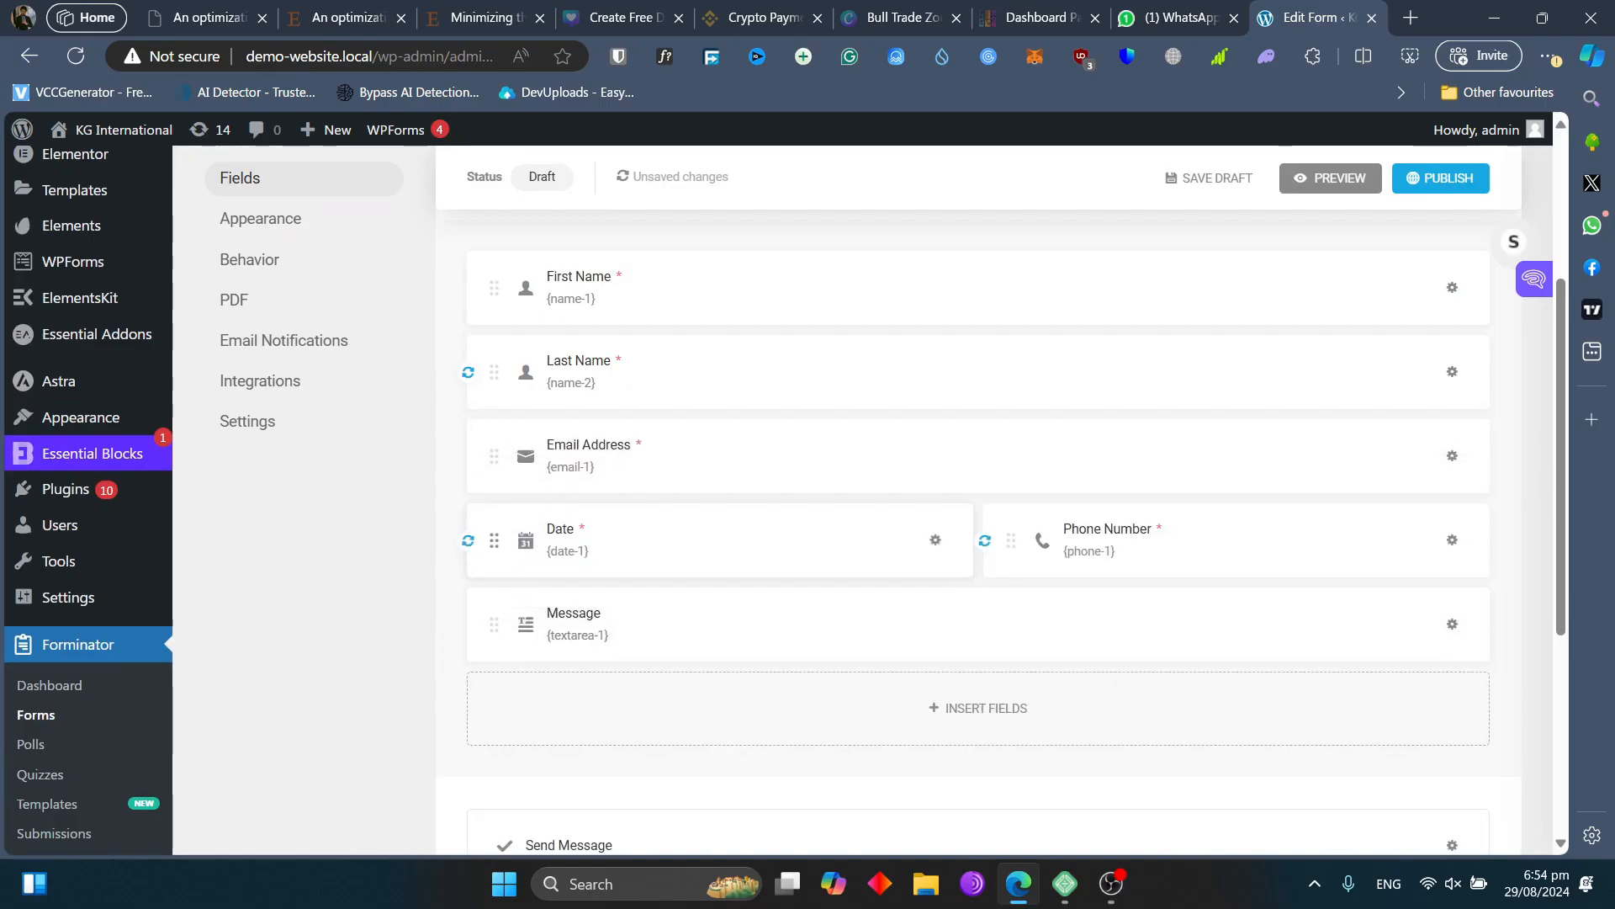
{"action": "left_click_drag", "start_coordinate": [1010, 540], "coordinate": [850, 530]}
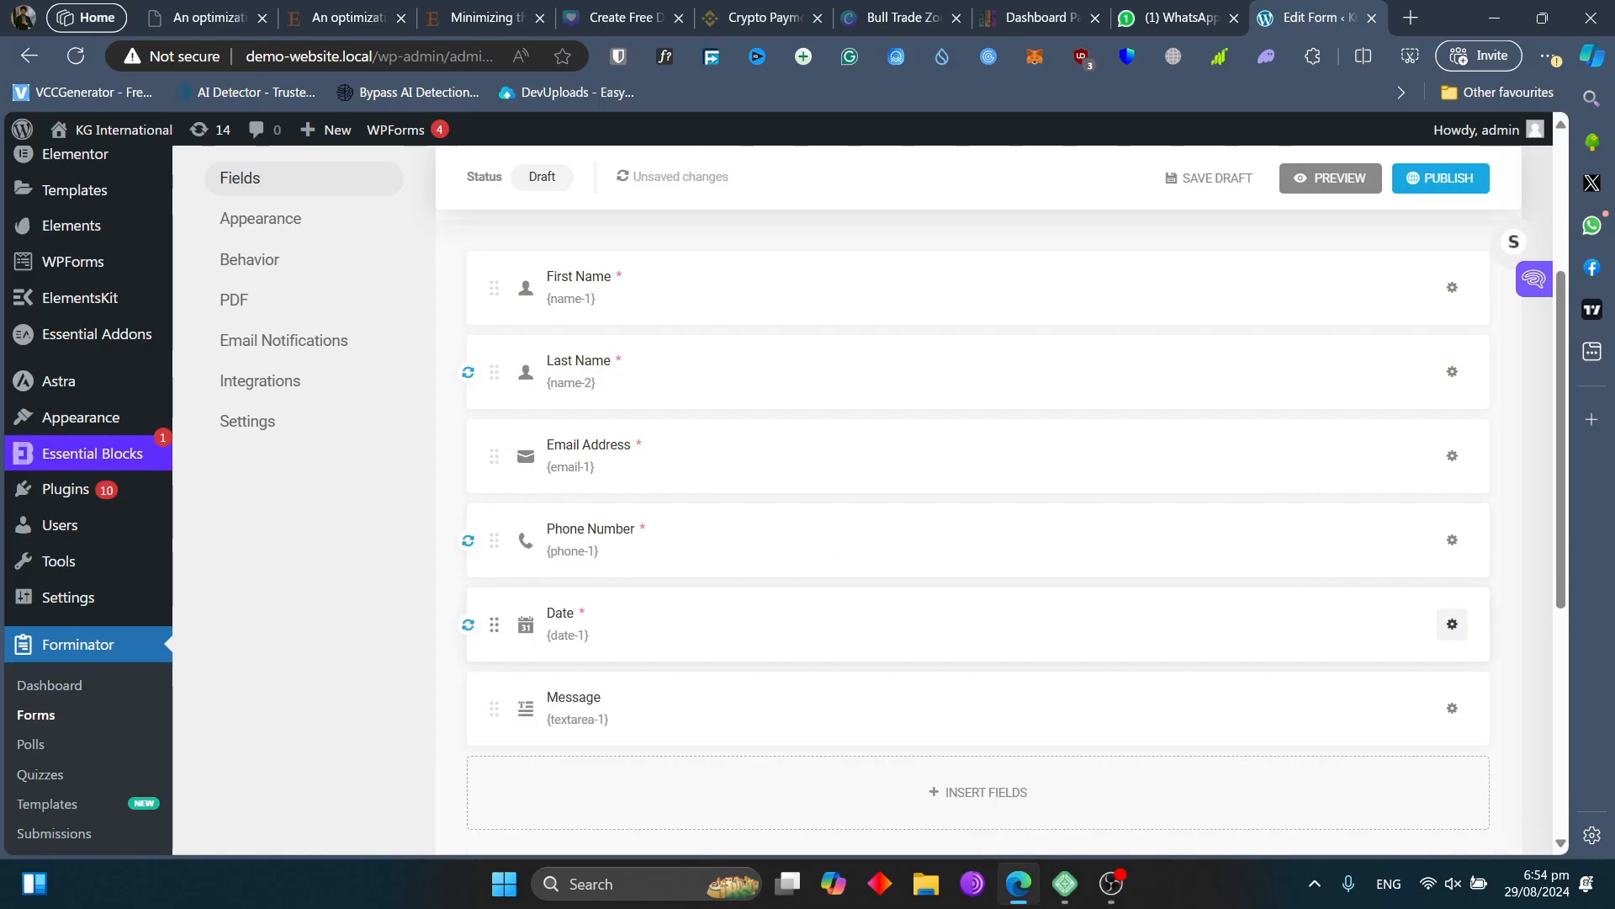
{"action": "left_click", "coordinate": [1453, 623]}
{"action": "left_click", "coordinate": [1342, 685]}
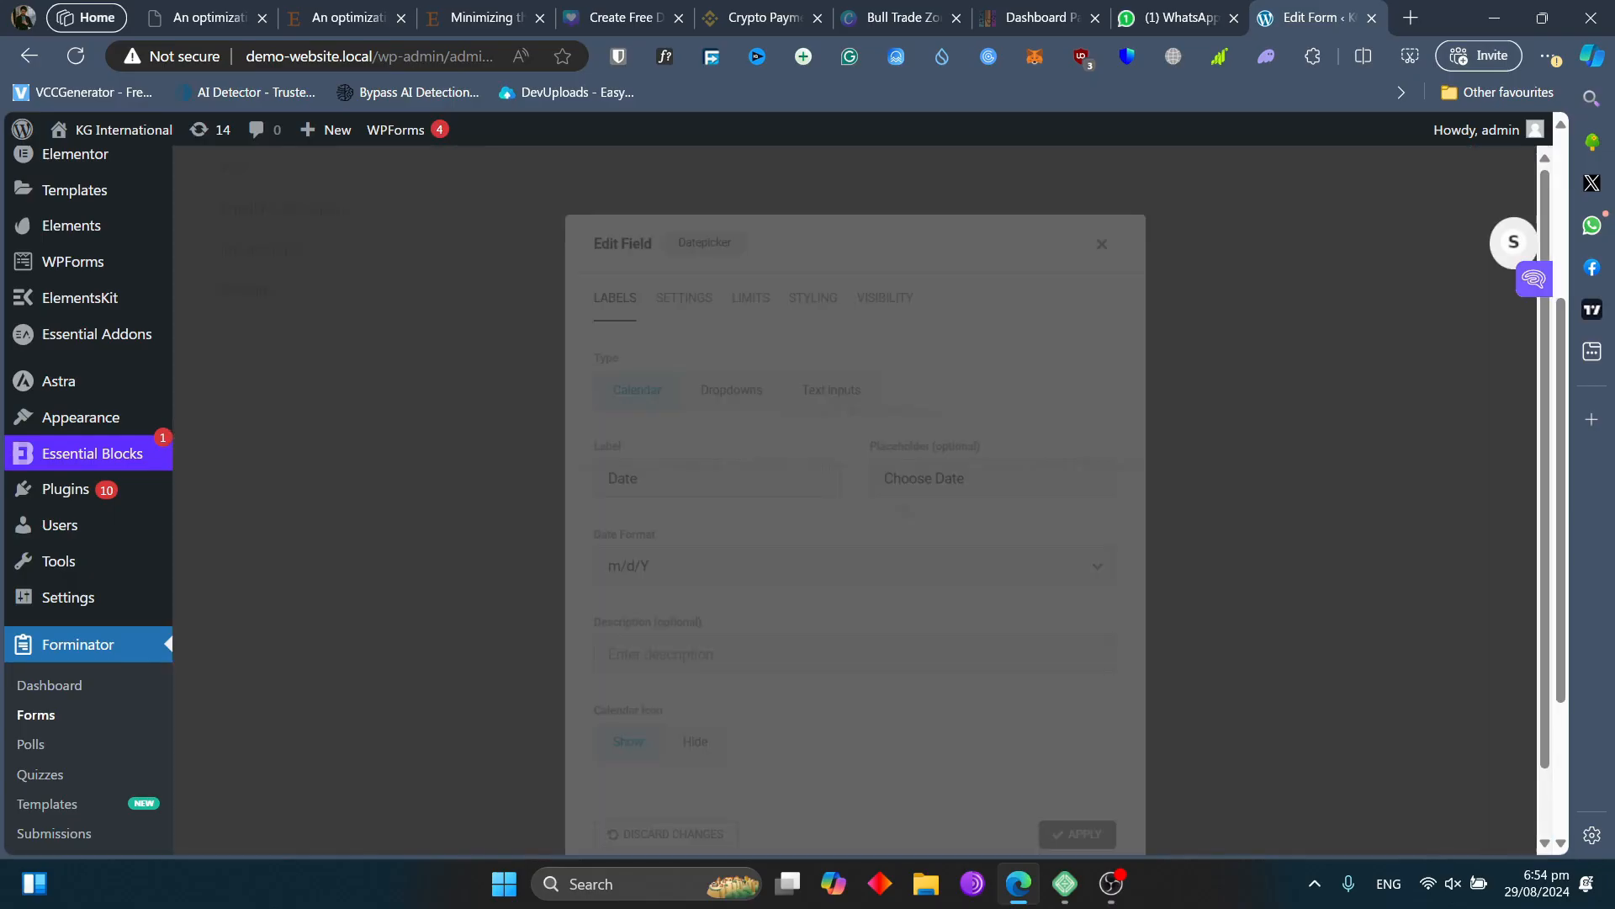
{"action": "left_click", "coordinate": [684, 455]}
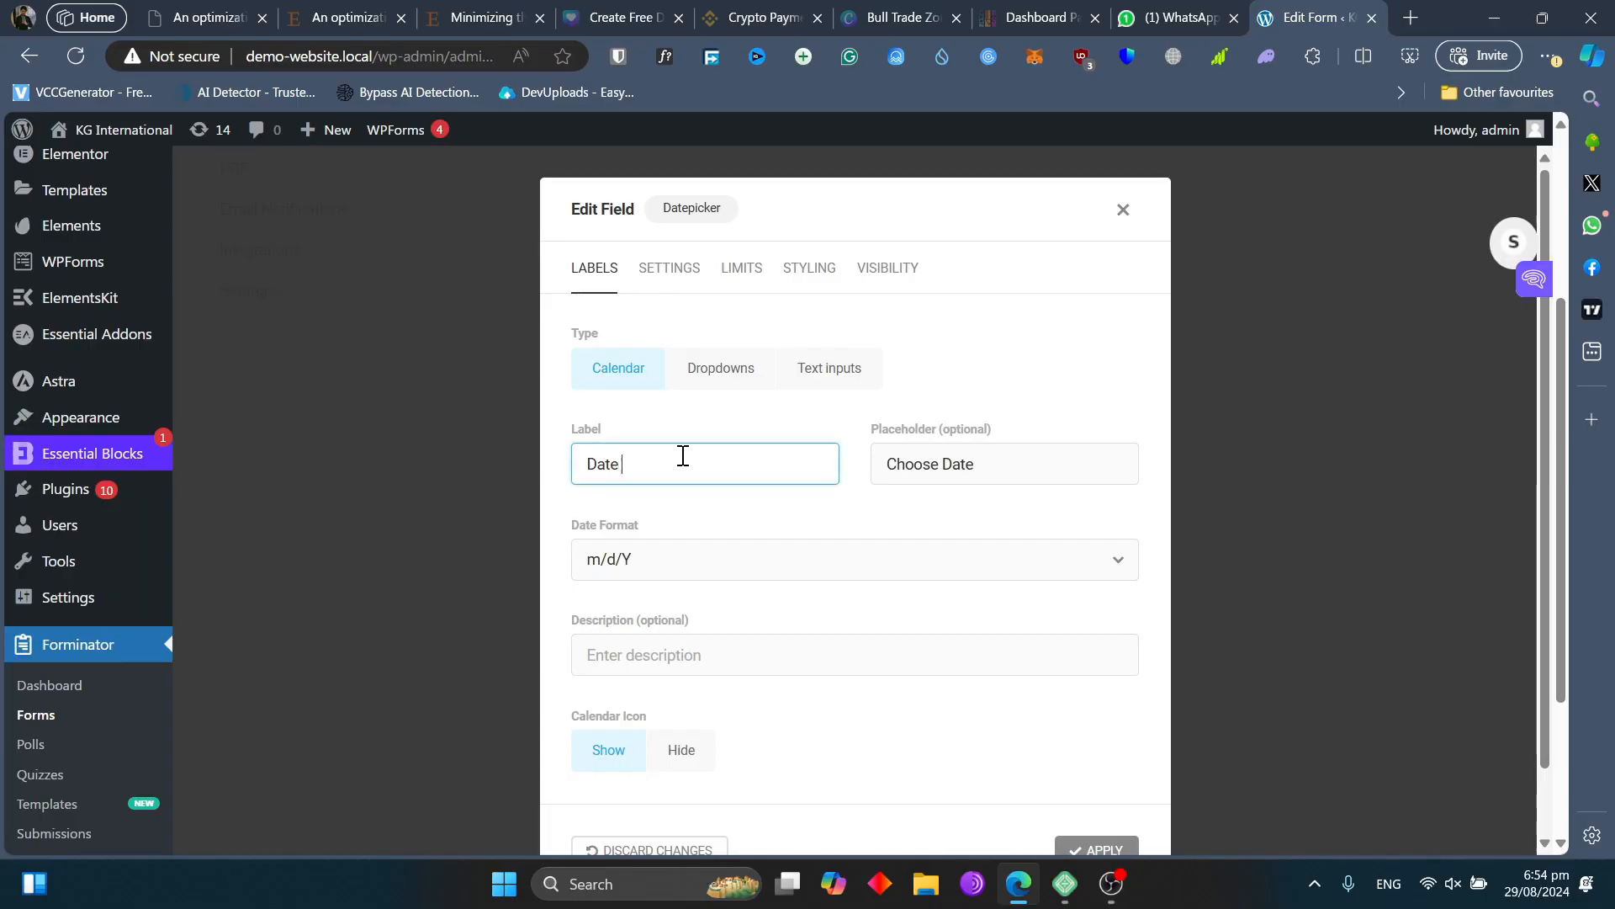
{"action": "key", "text": "ctrl+a"}
{"action": "type", "text": "Ba"}
{"action": "type", "text": "of Birth"}
{"action": "left_click", "coordinate": [1096, 848]}
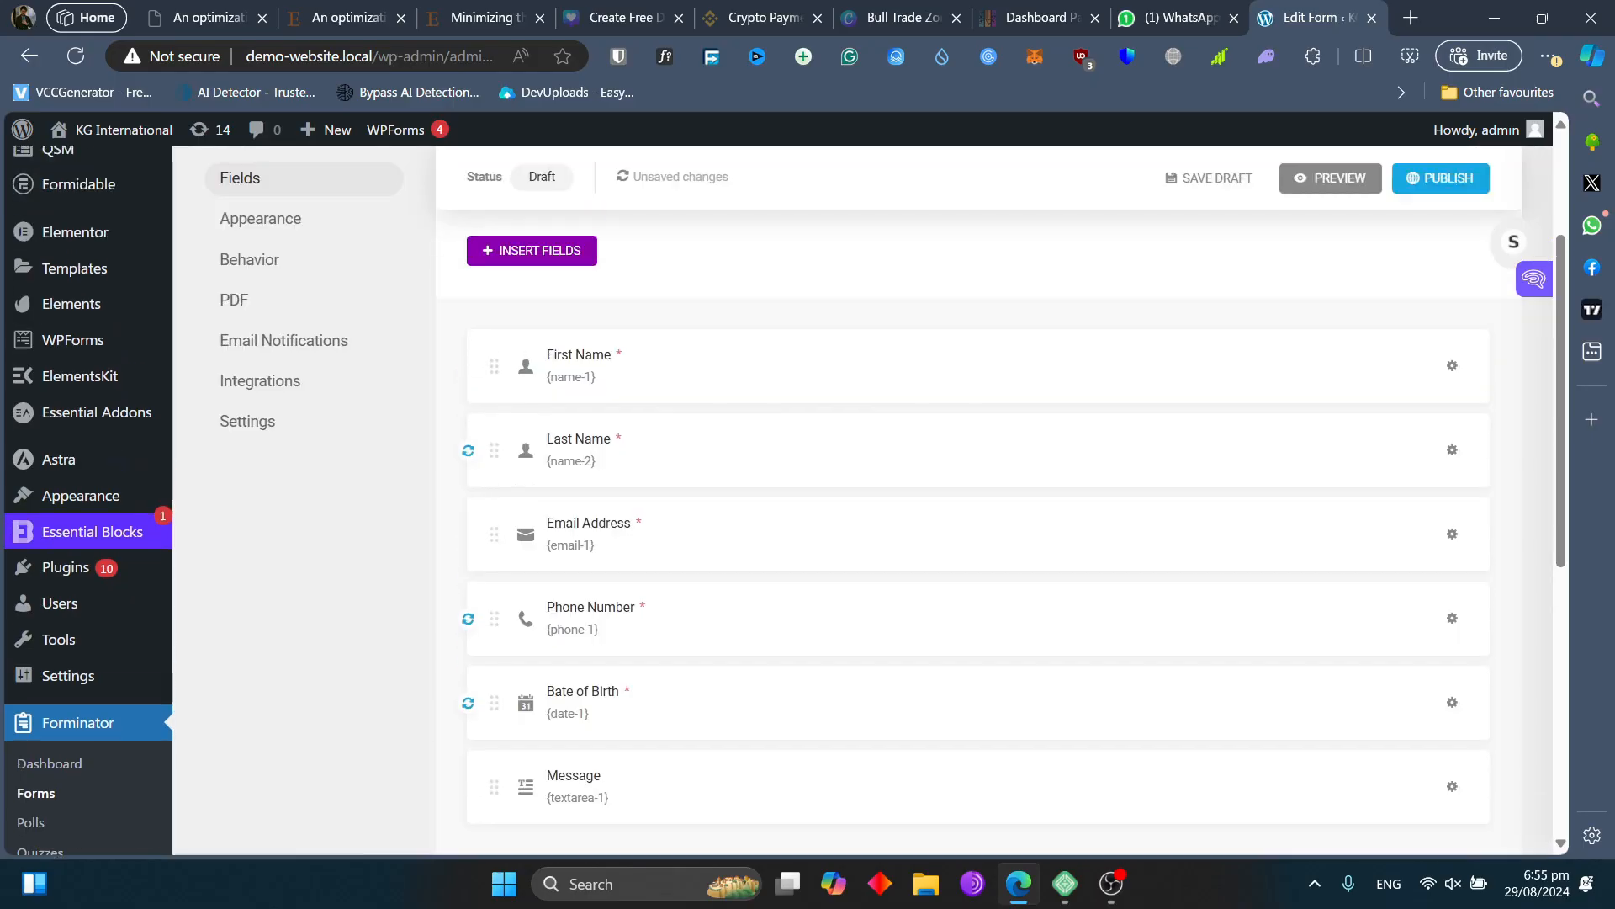
- Insert an Address field into the contact form
{"action": "scroll", "coordinate": [978, 633], "scroll_direction": "down", "scroll_amount": 3}
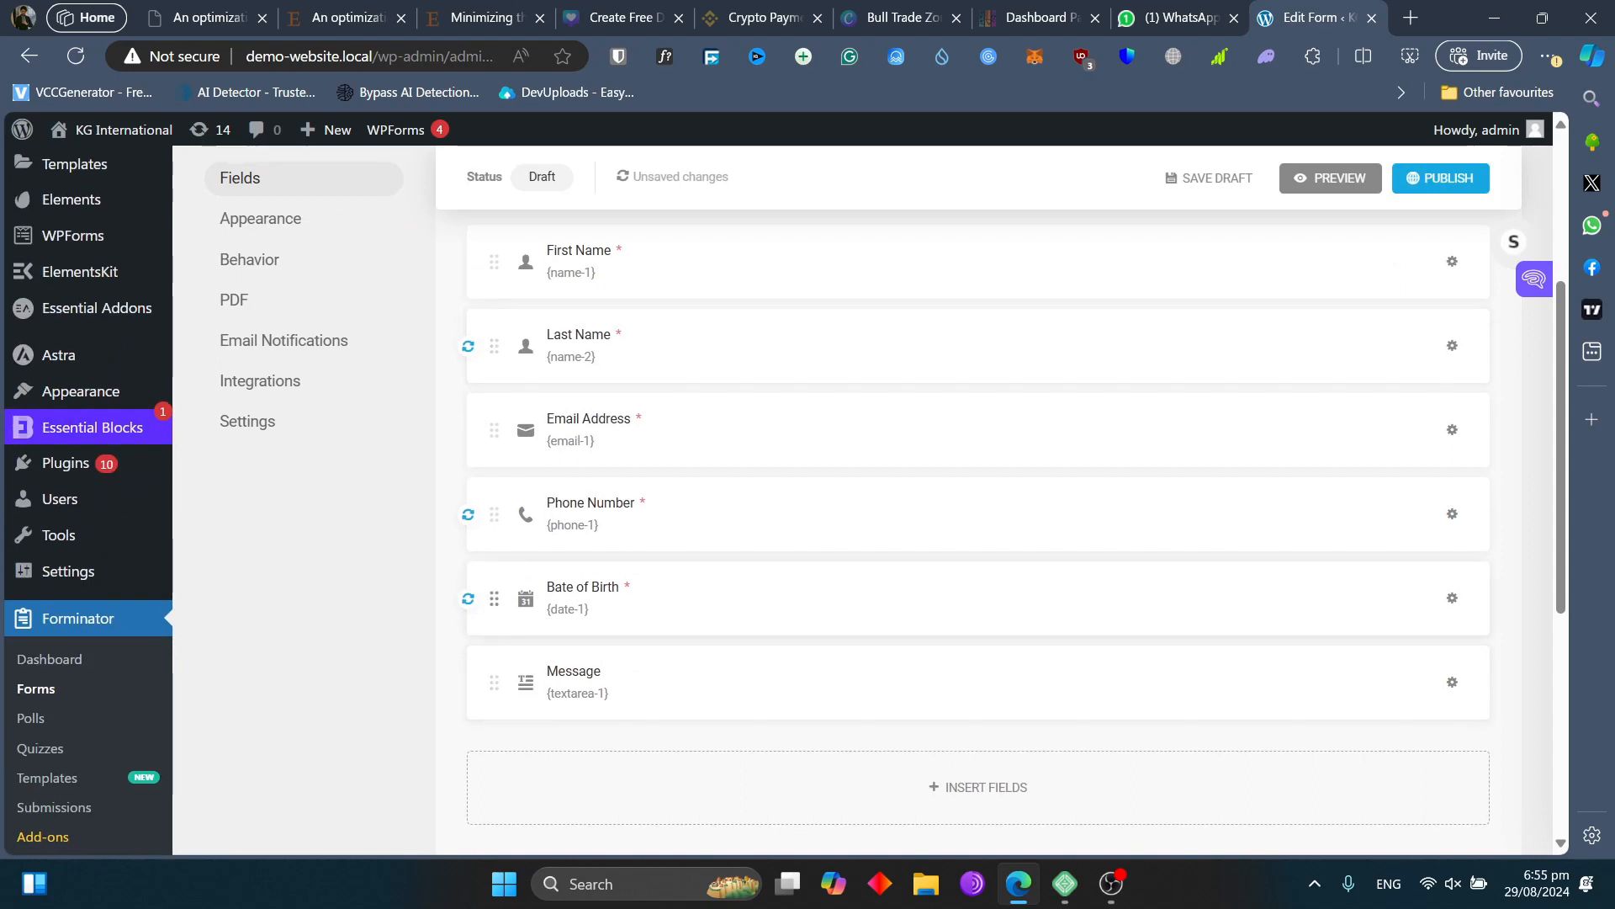
{"action": "left_click", "coordinate": [977, 787]}
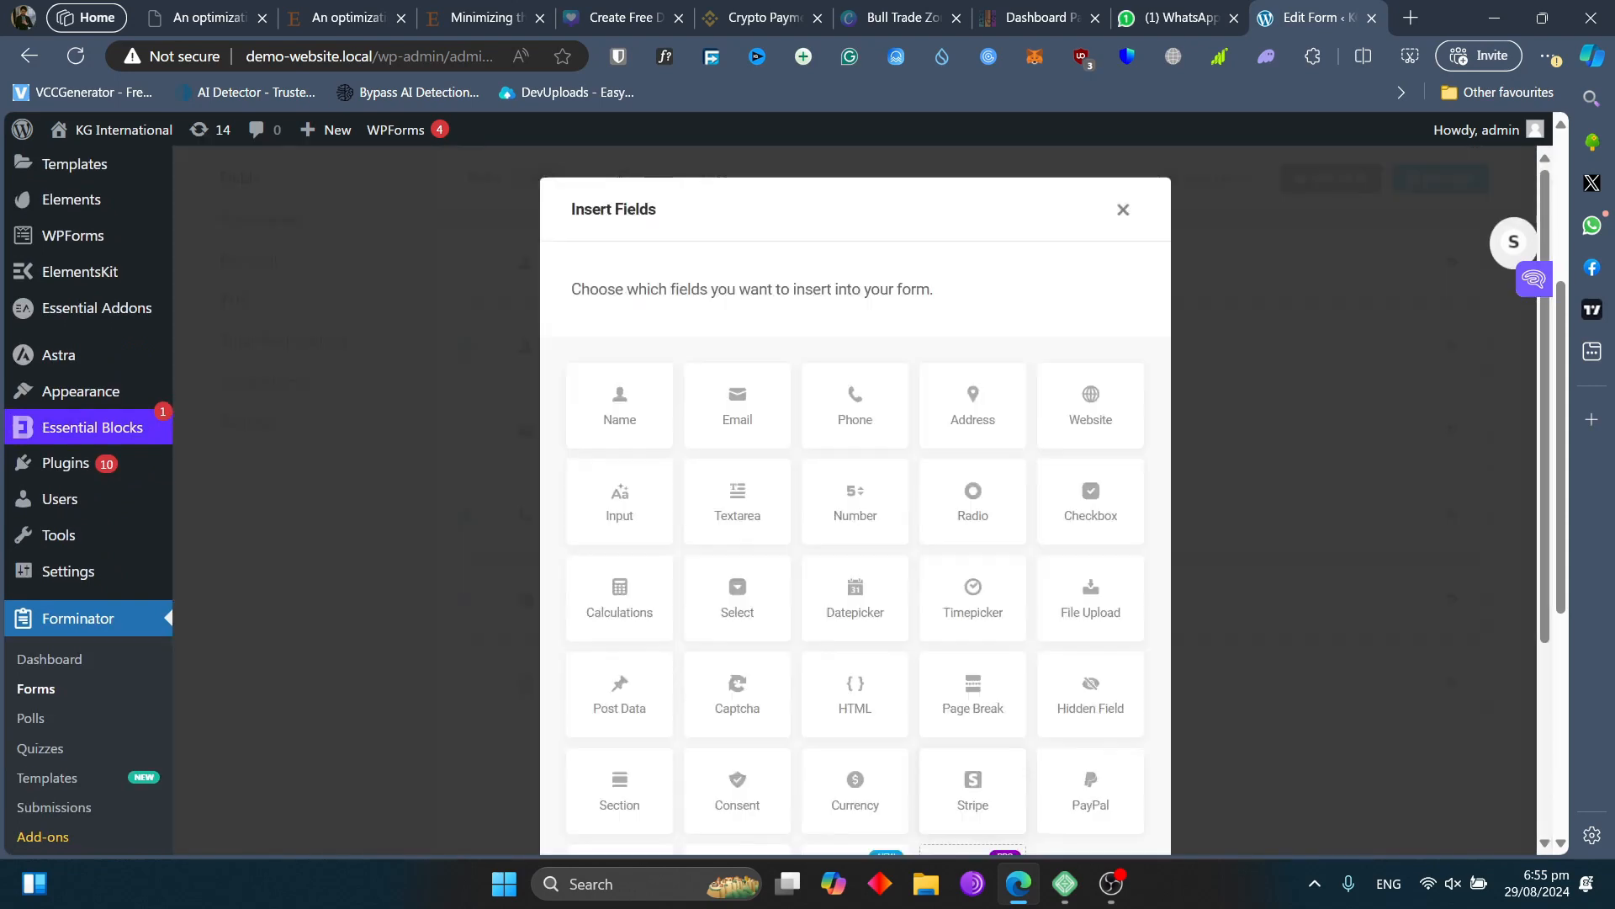
{"action": "scroll", "coordinate": [978, 787], "scroll_direction": "down", "scroll_amount": 2}
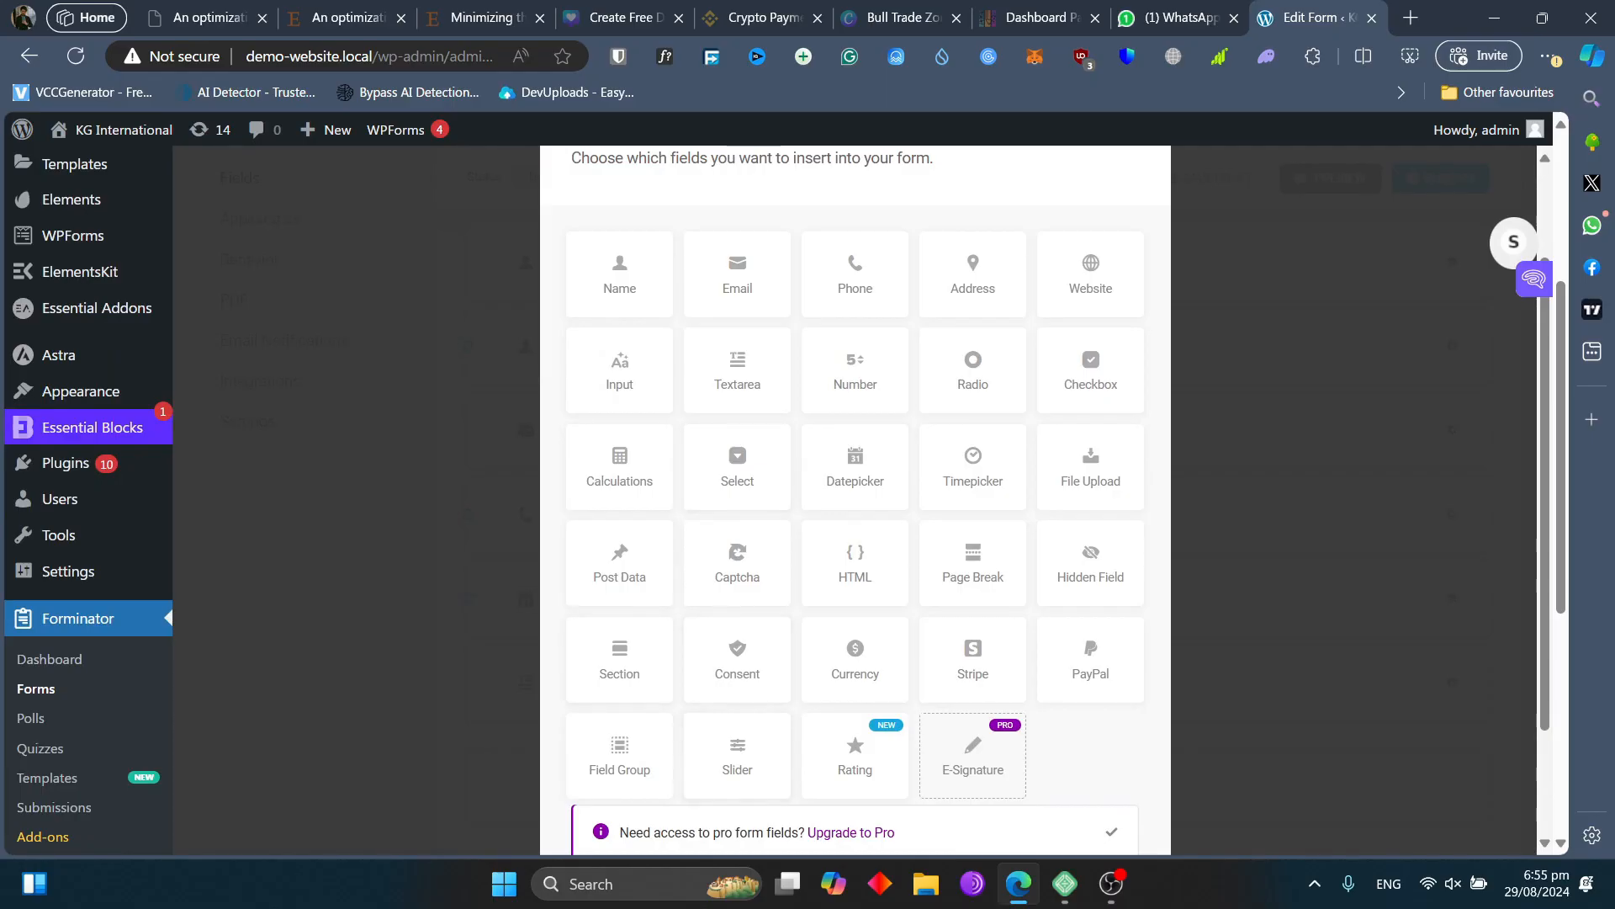
{"action": "scroll", "coordinate": [855, 504], "scroll_direction": "up", "scroll_amount": 1}
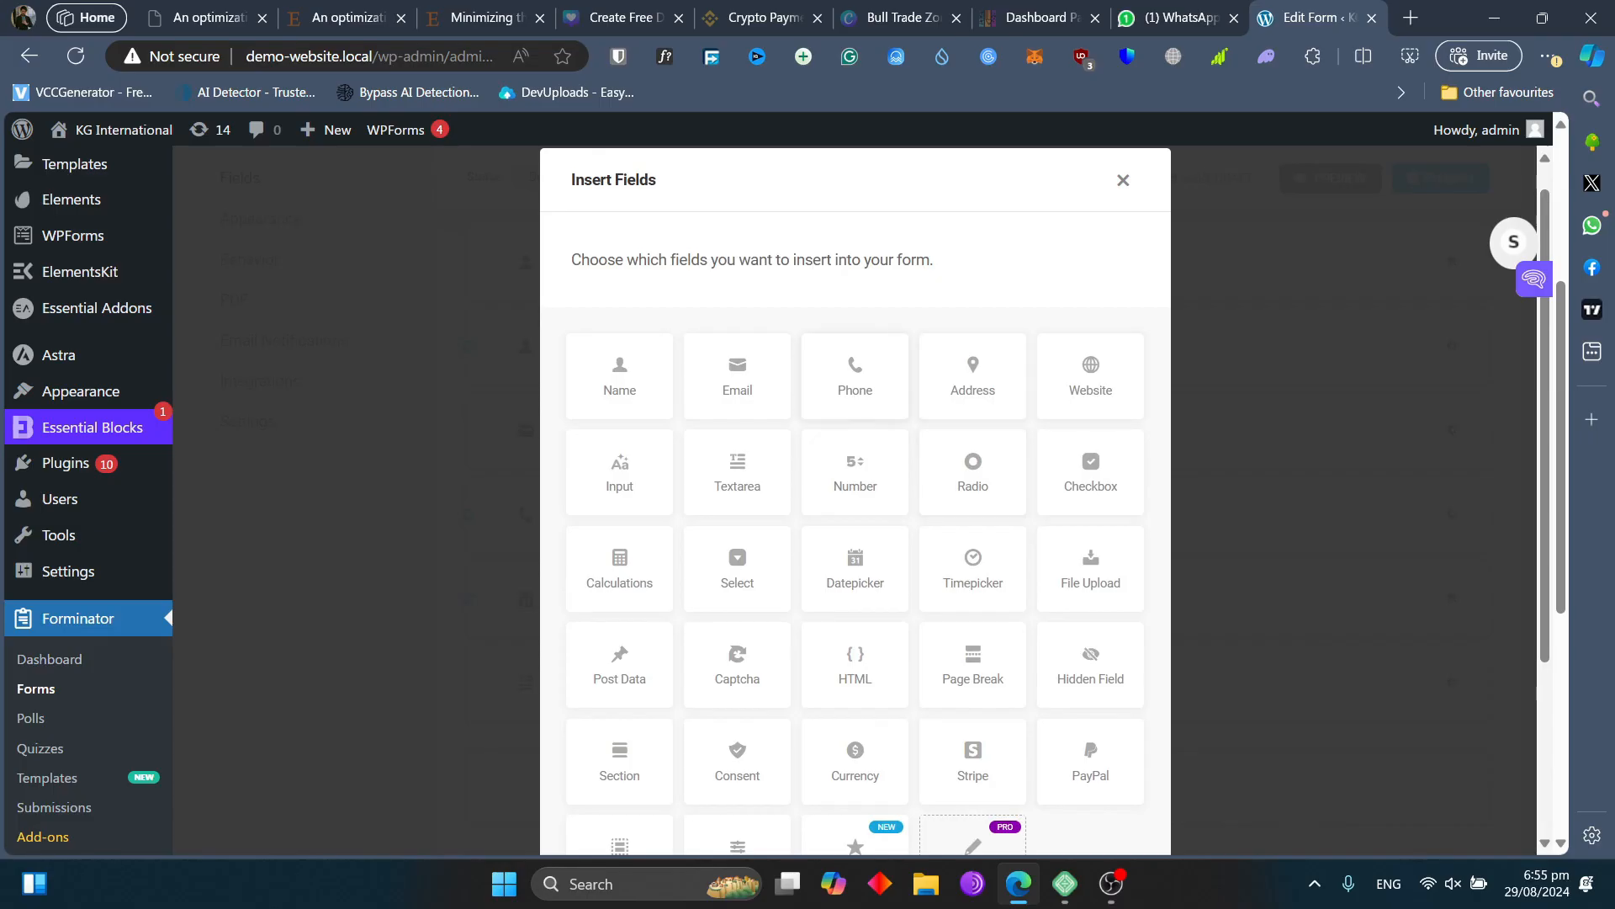
{"action": "left_click", "coordinate": [973, 376]}
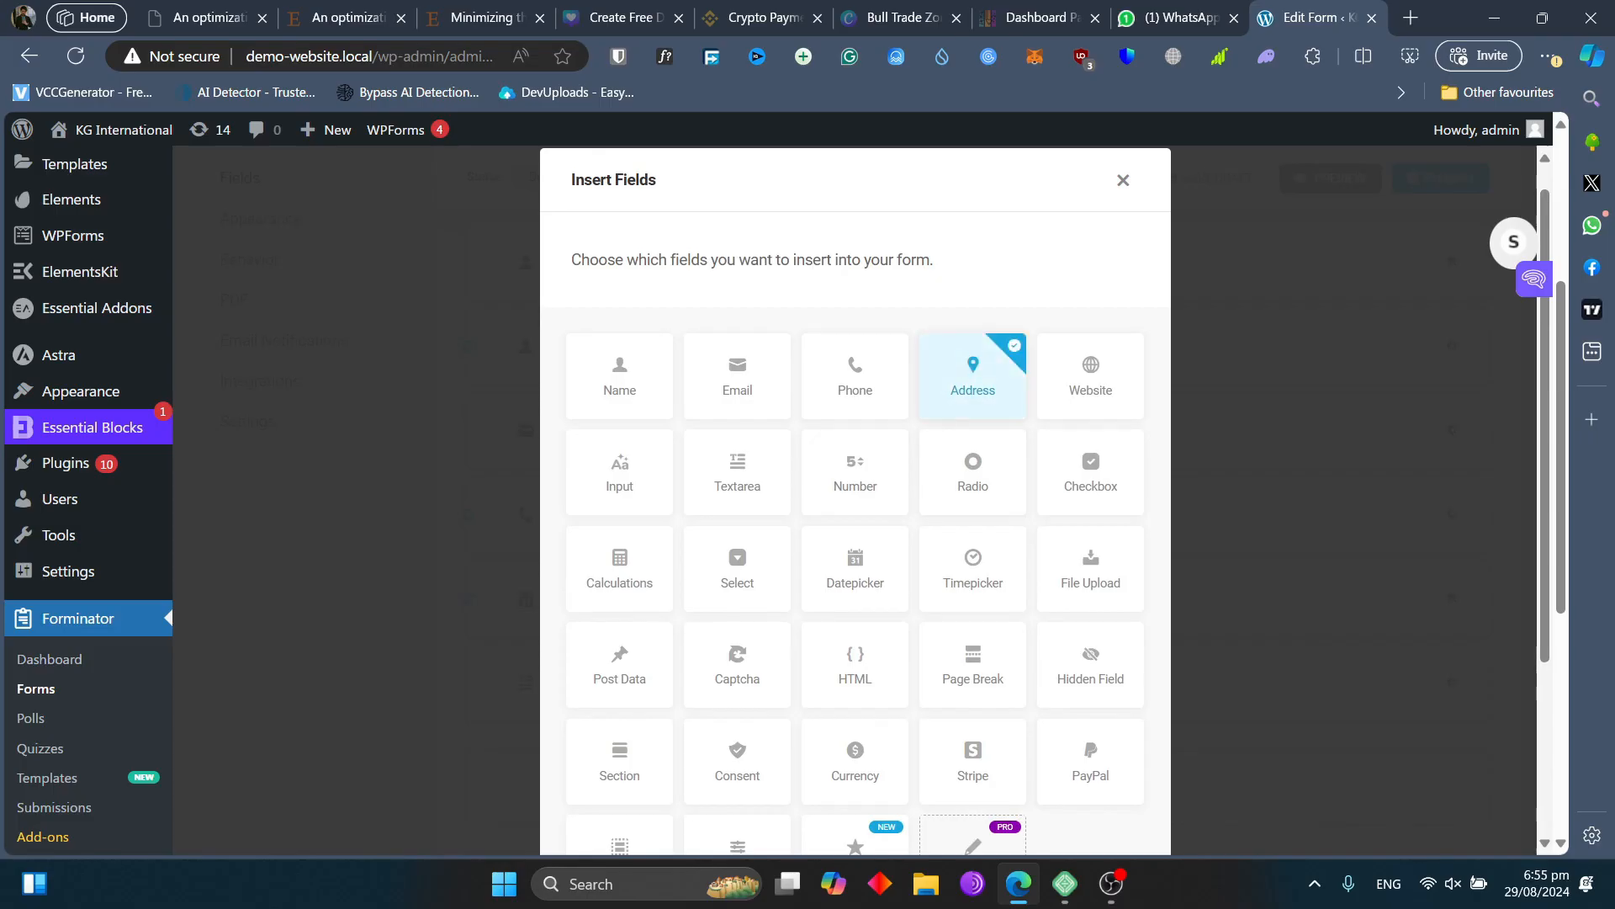
{"action": "scroll", "coordinate": [973, 376], "scroll_direction": "down", "scroll_amount": 3}
{"action": "left_click", "coordinate": [1082, 777]}
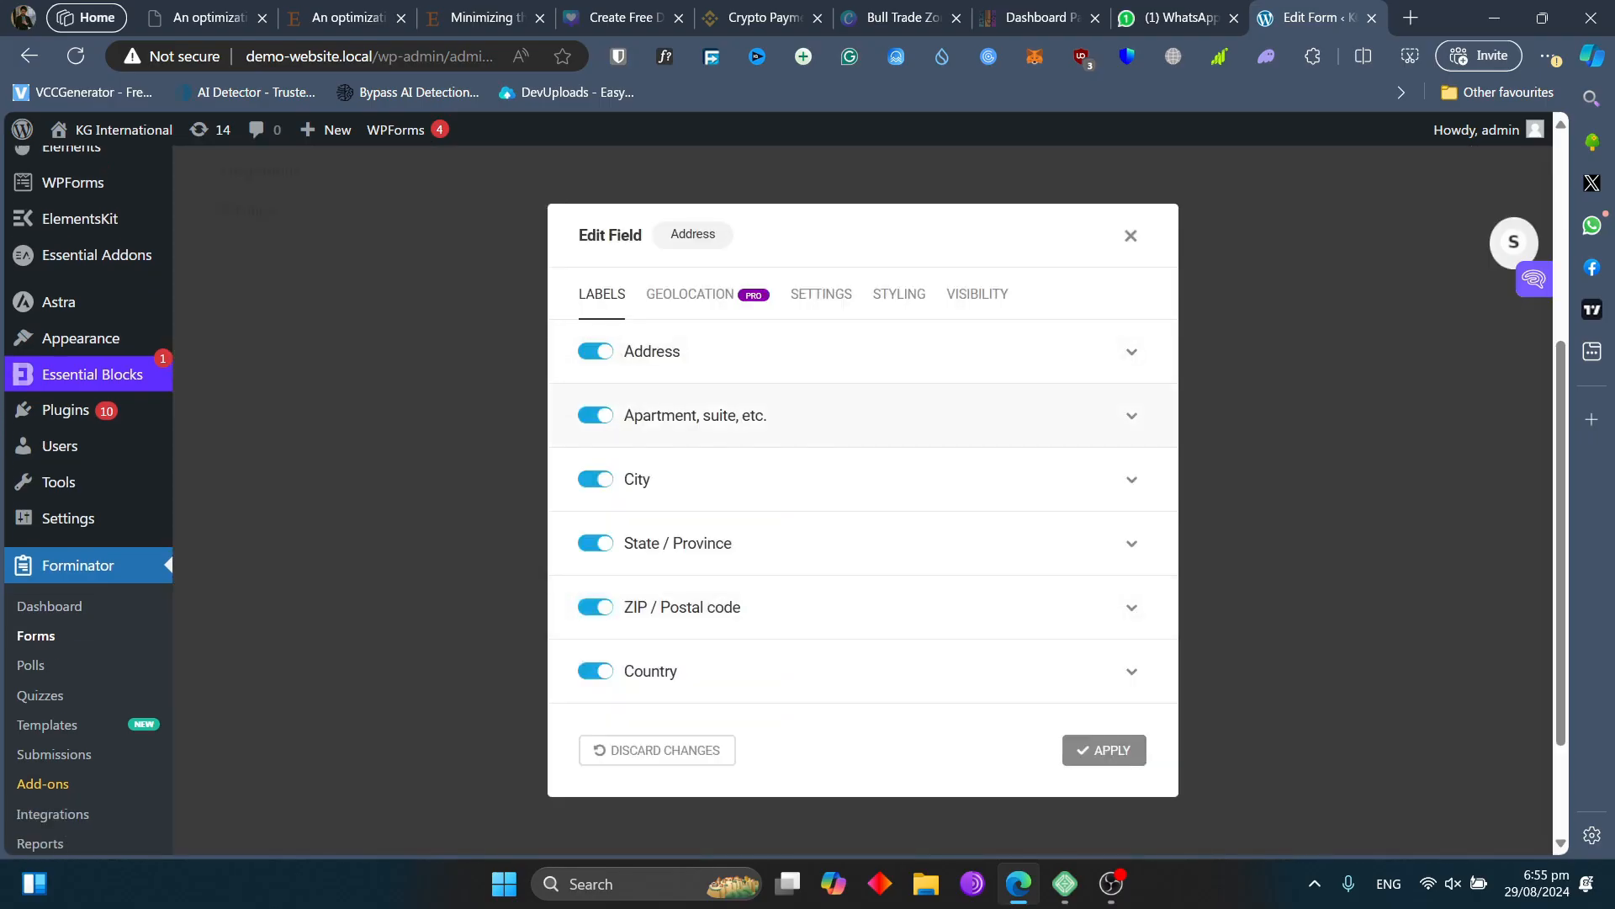
- Turn off the "Apartment, suite, etc." part of the Address field and check its geolocation options
{"action": "left_click", "coordinate": [596, 415]}
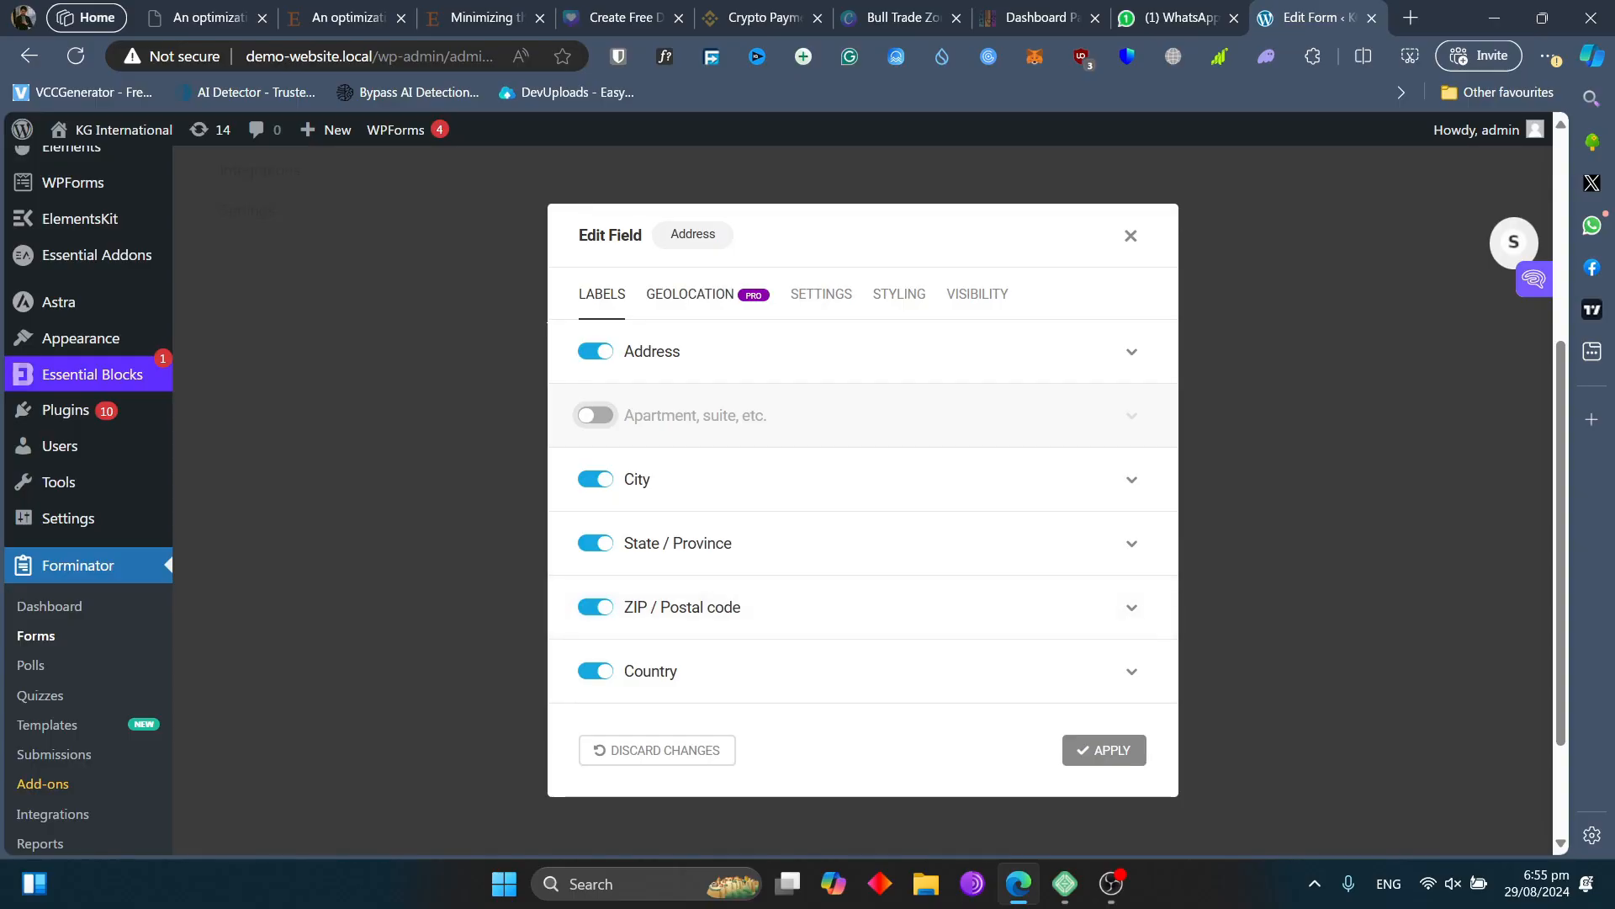
{"action": "left_click", "coordinate": [689, 294]}
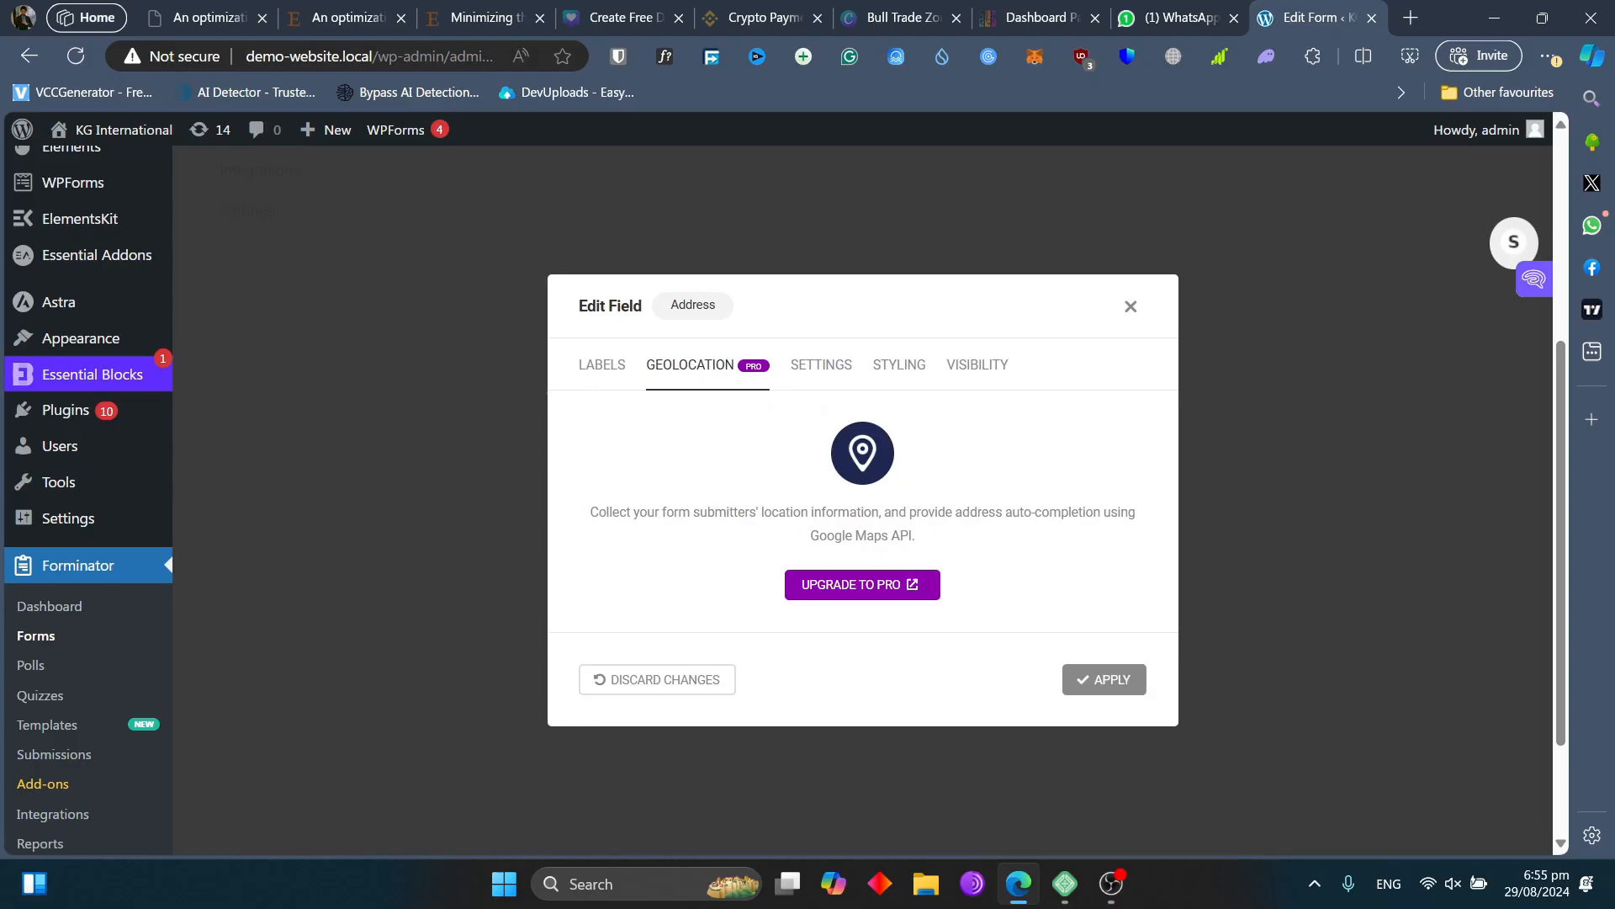
- Make the Address, City, State / Province and Country parts of the Address field required, and apply the changes
{"action": "left_click", "coordinate": [821, 364]}
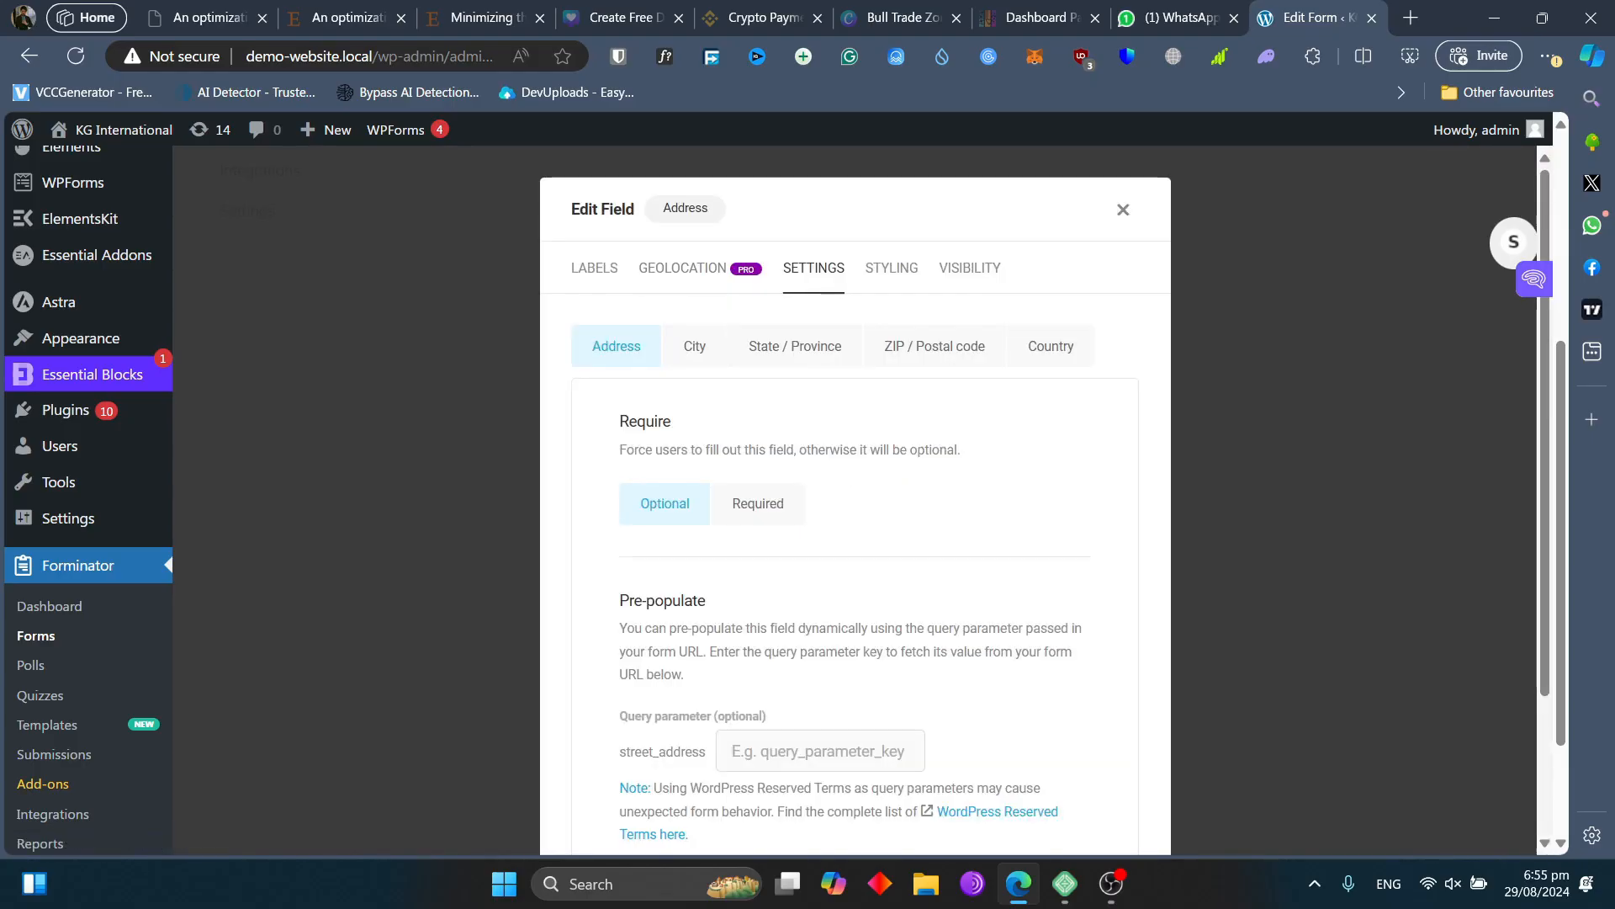
{"action": "left_click", "coordinate": [758, 504]}
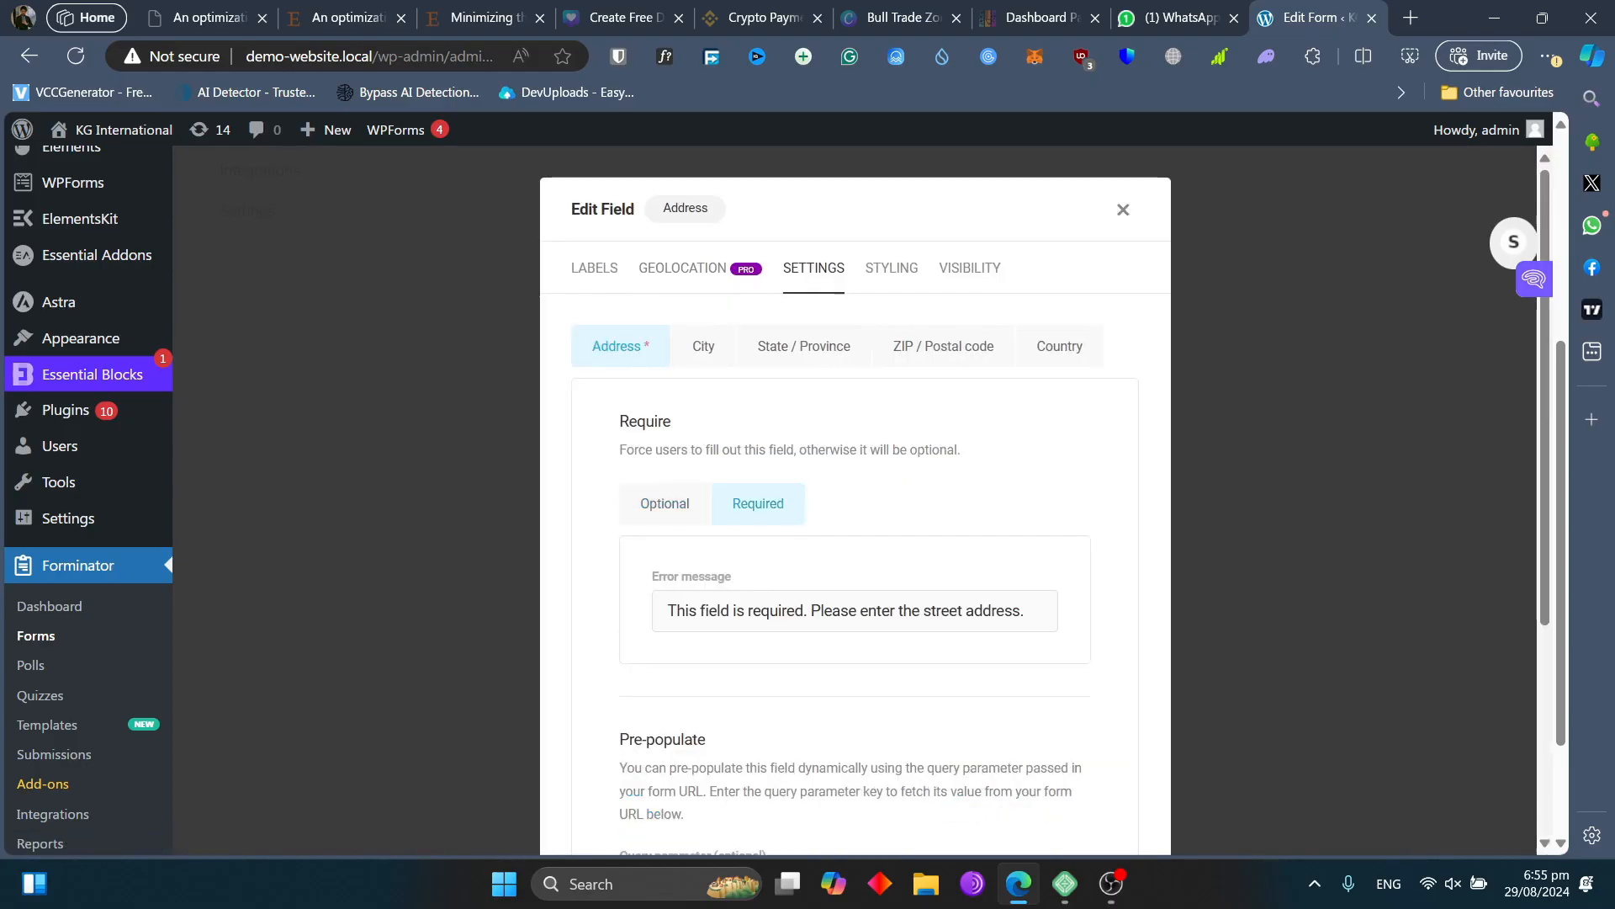
{"action": "left_click", "coordinate": [703, 346]}
{"action": "left_click", "coordinate": [758, 503]}
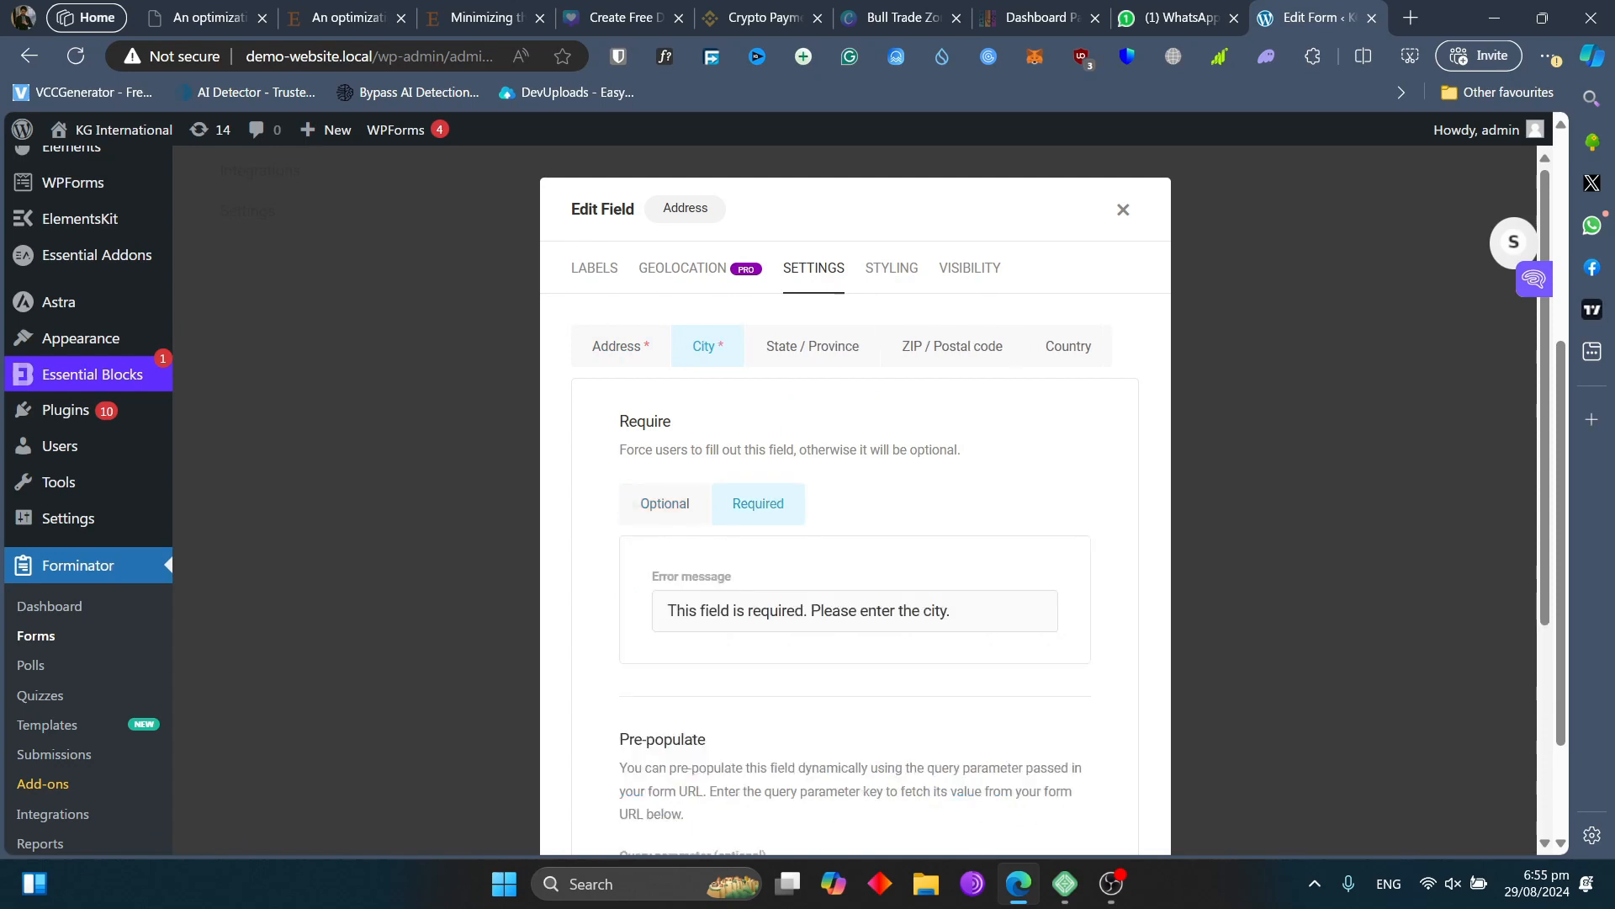
{"action": "left_click", "coordinate": [812, 346]}
{"action": "left_click", "coordinate": [759, 503]}
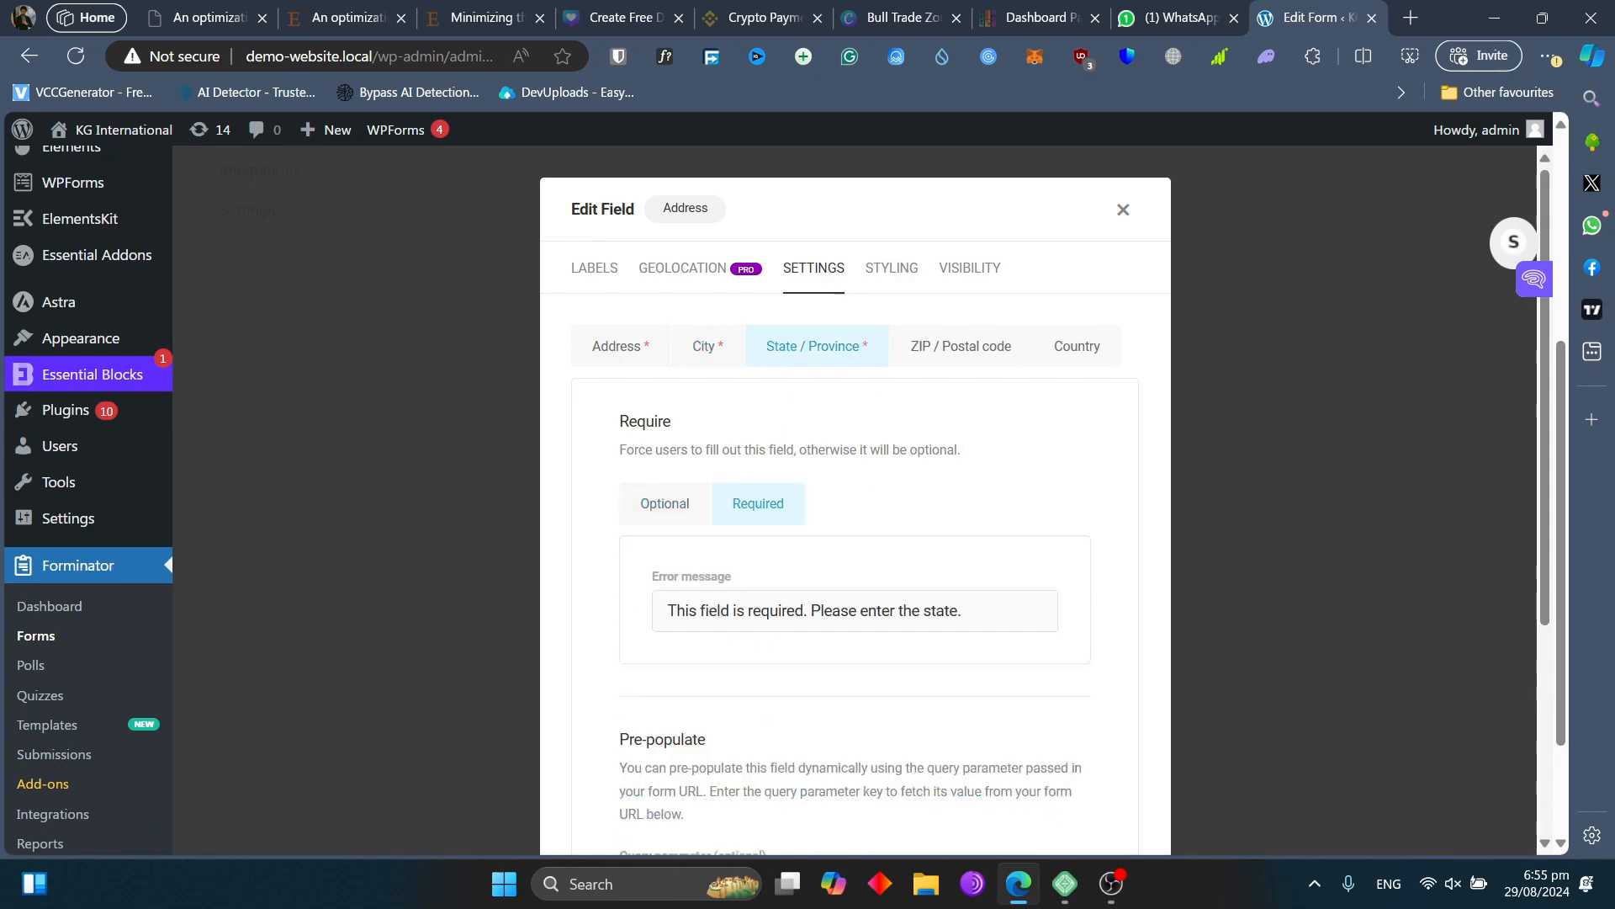
{"action": "left_click", "coordinate": [960, 346]}
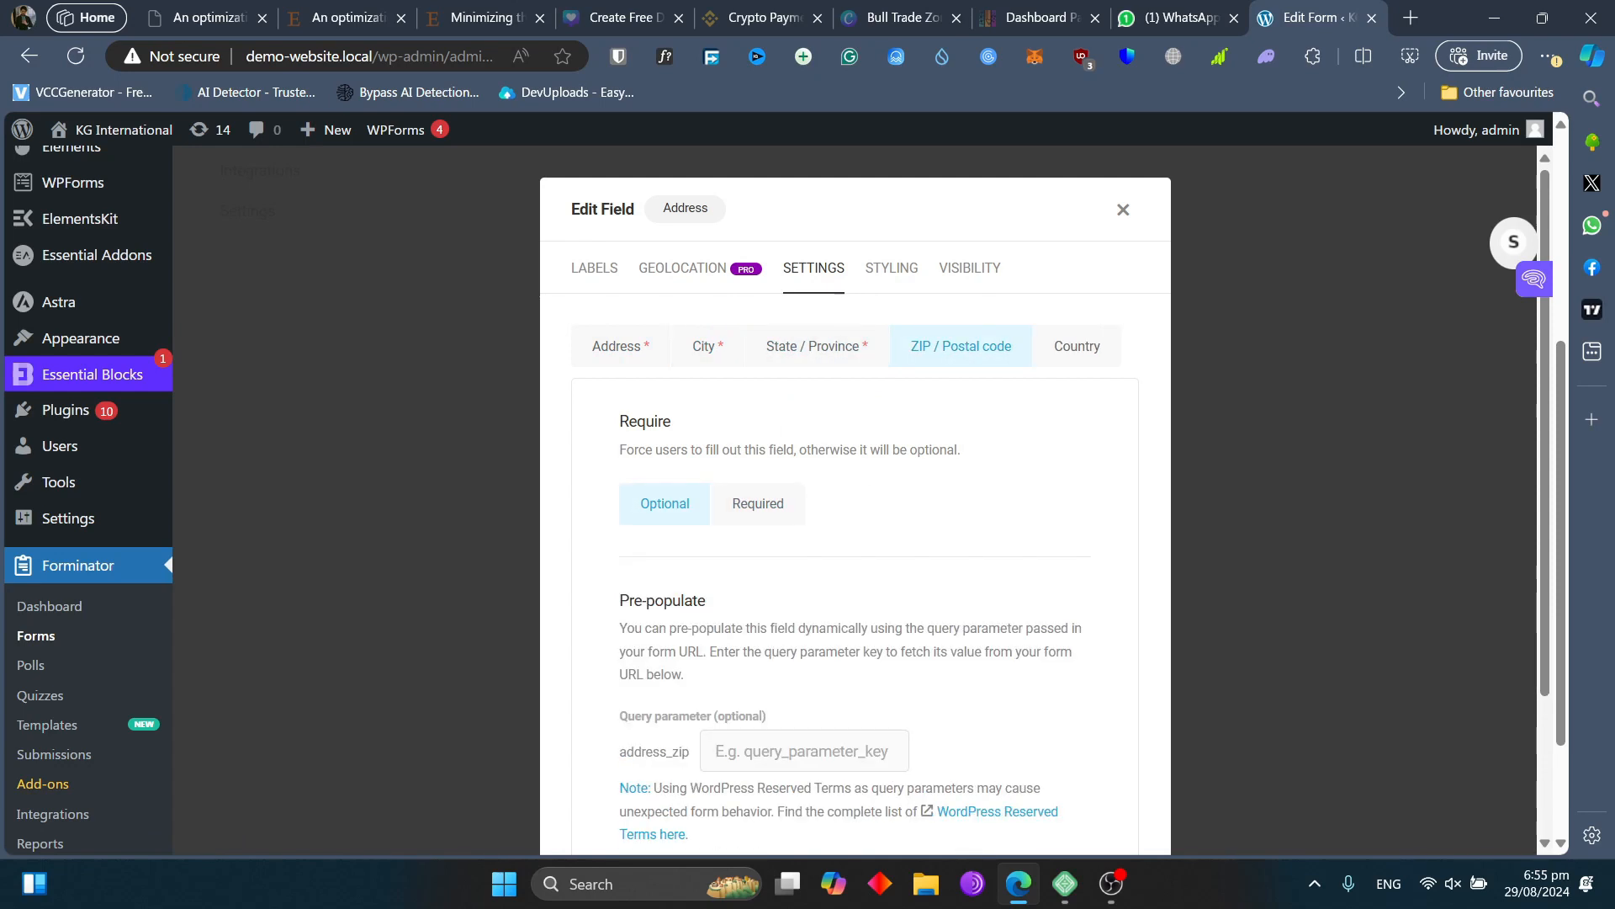
{"action": "left_click", "coordinate": [1077, 346]}
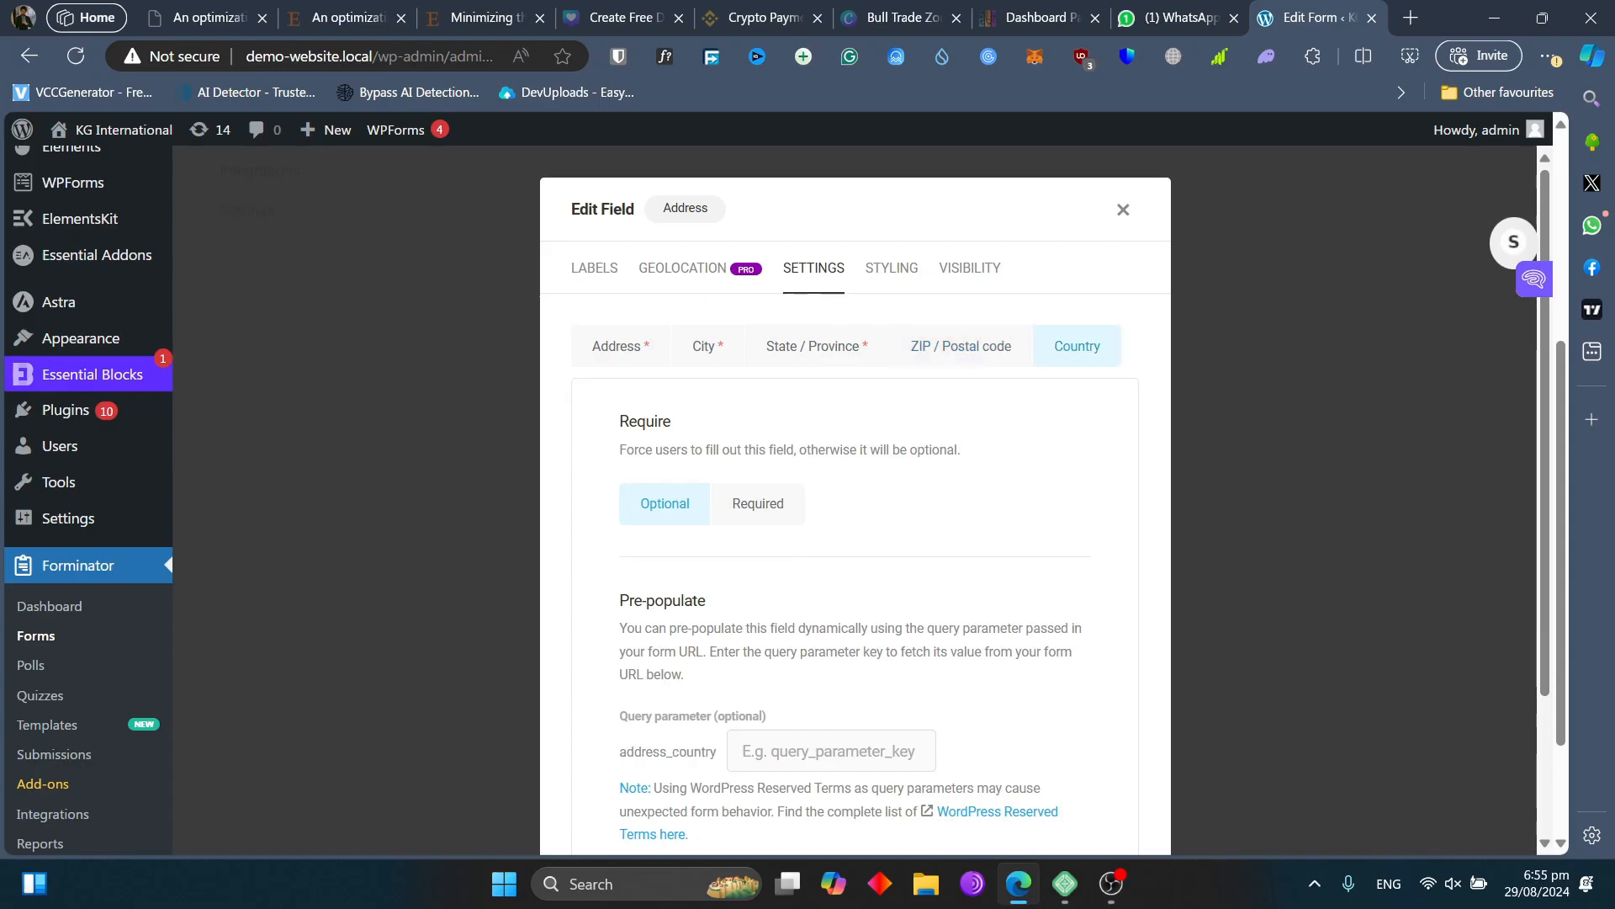
{"action": "left_click", "coordinate": [758, 503]}
{"action": "scroll", "coordinate": [855, 502], "scroll_direction": "down", "scroll_amount": 4}
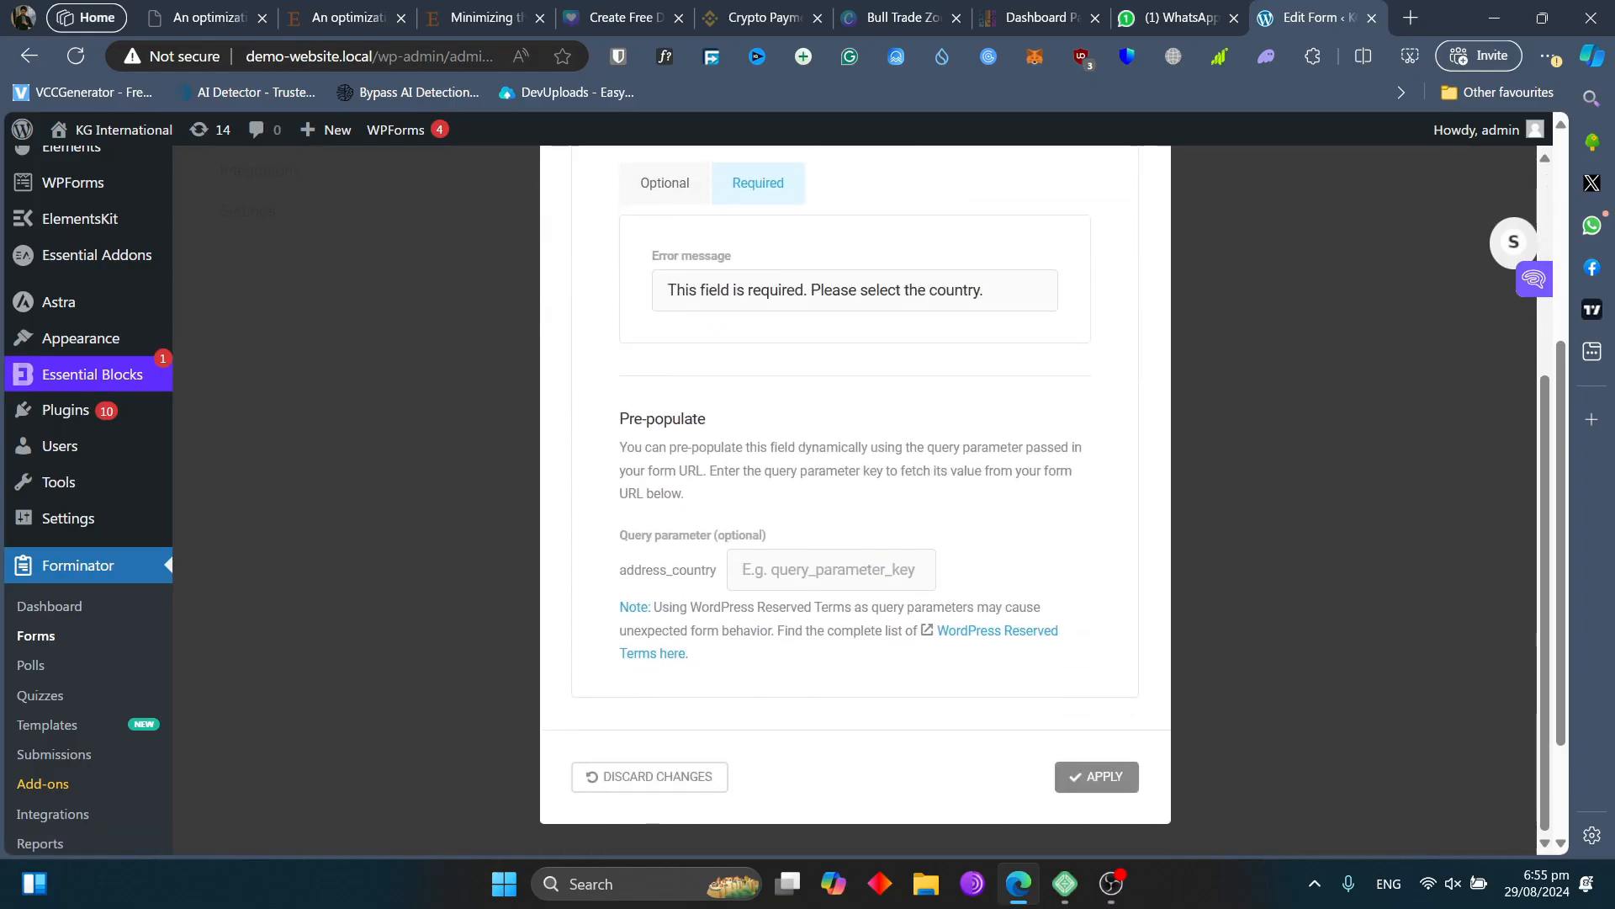
{"action": "left_click", "coordinate": [1096, 776]}
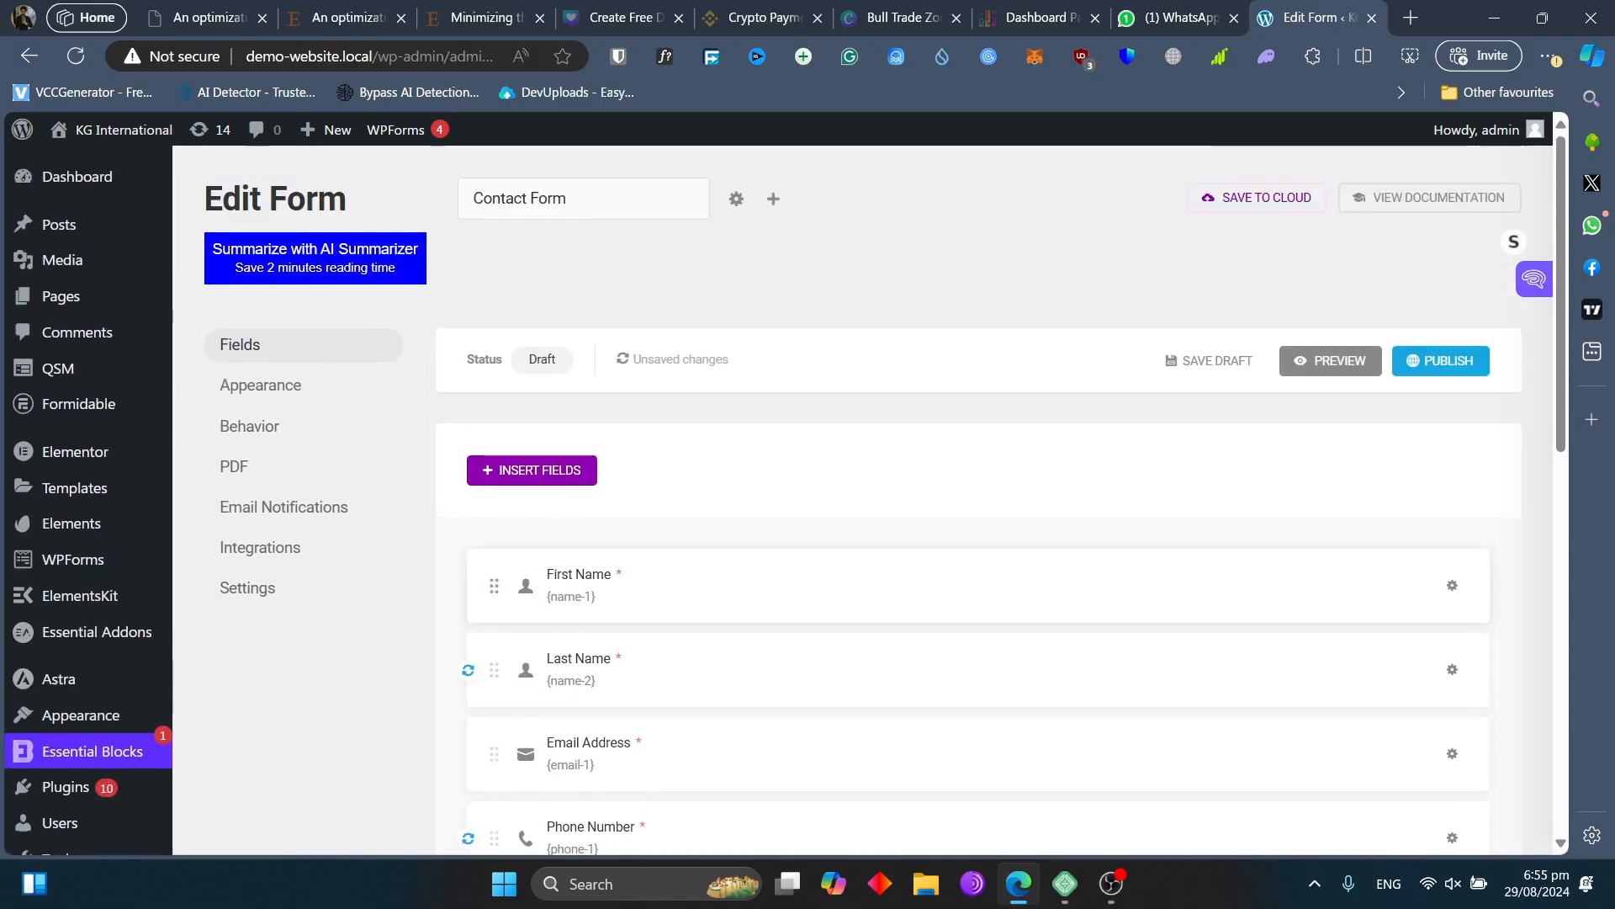
- Insert a Radio field at the end of the contact form
{"action": "scroll", "coordinate": [976, 504], "scroll_direction": "down", "scroll_amount": 3}
{"action": "scroll", "coordinate": [976, 505], "scroll_direction": "up", "scroll_amount": 3}
{"action": "scroll", "coordinate": [976, 505], "scroll_direction": "down", "scroll_amount": 4}
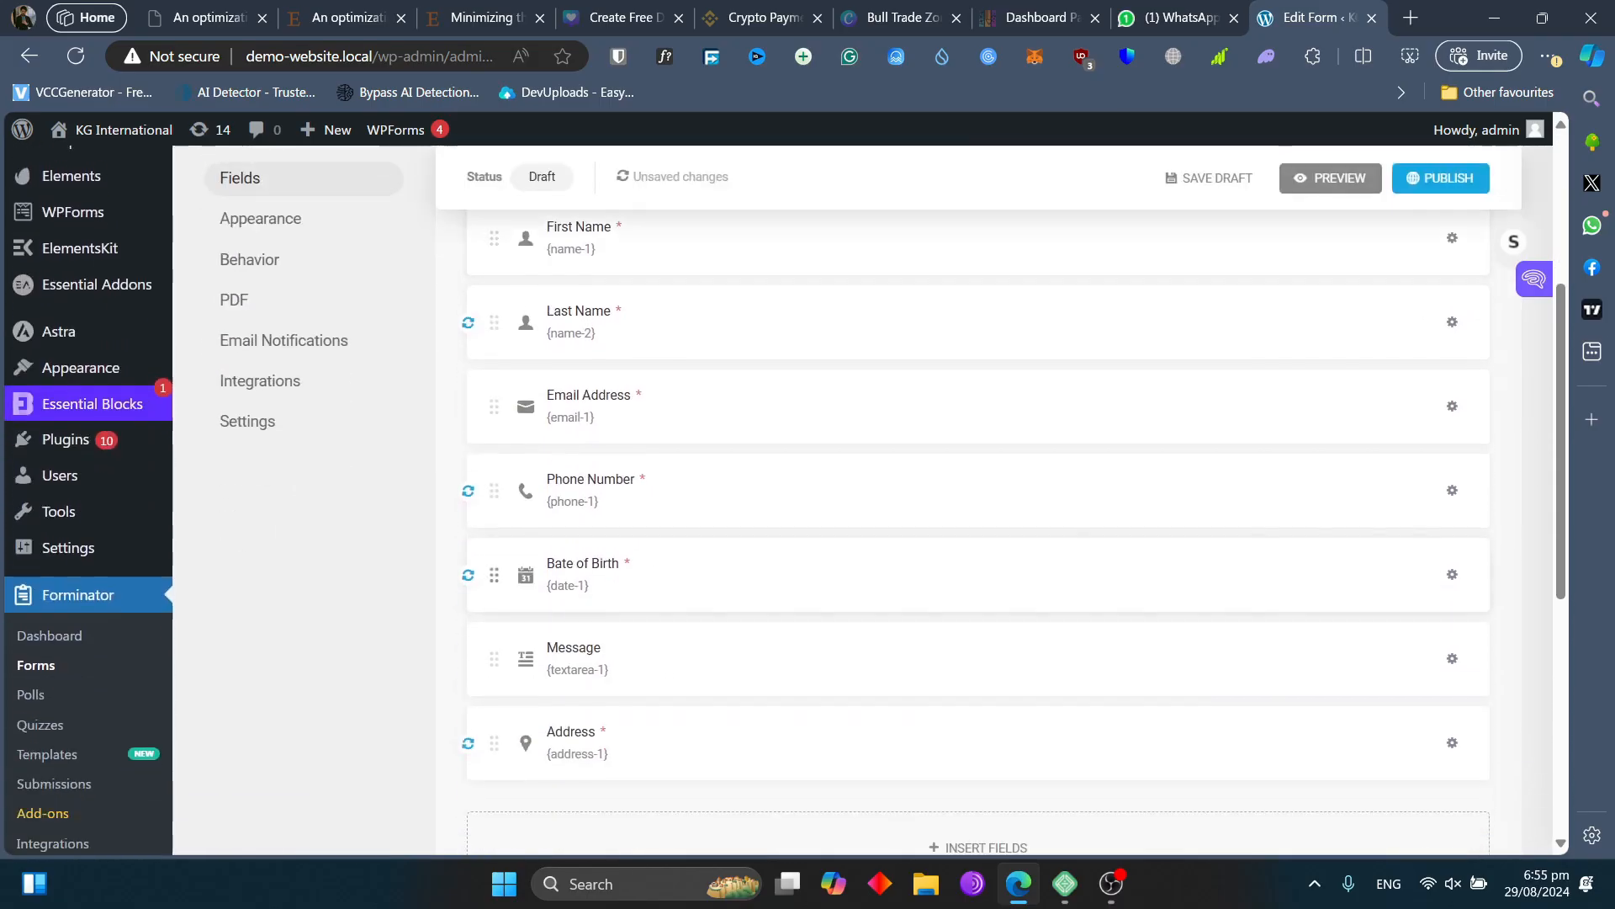
{"action": "scroll", "coordinate": [976, 505], "scroll_direction": "down", "scroll_amount": 2}
{"action": "left_click", "coordinate": [976, 738]}
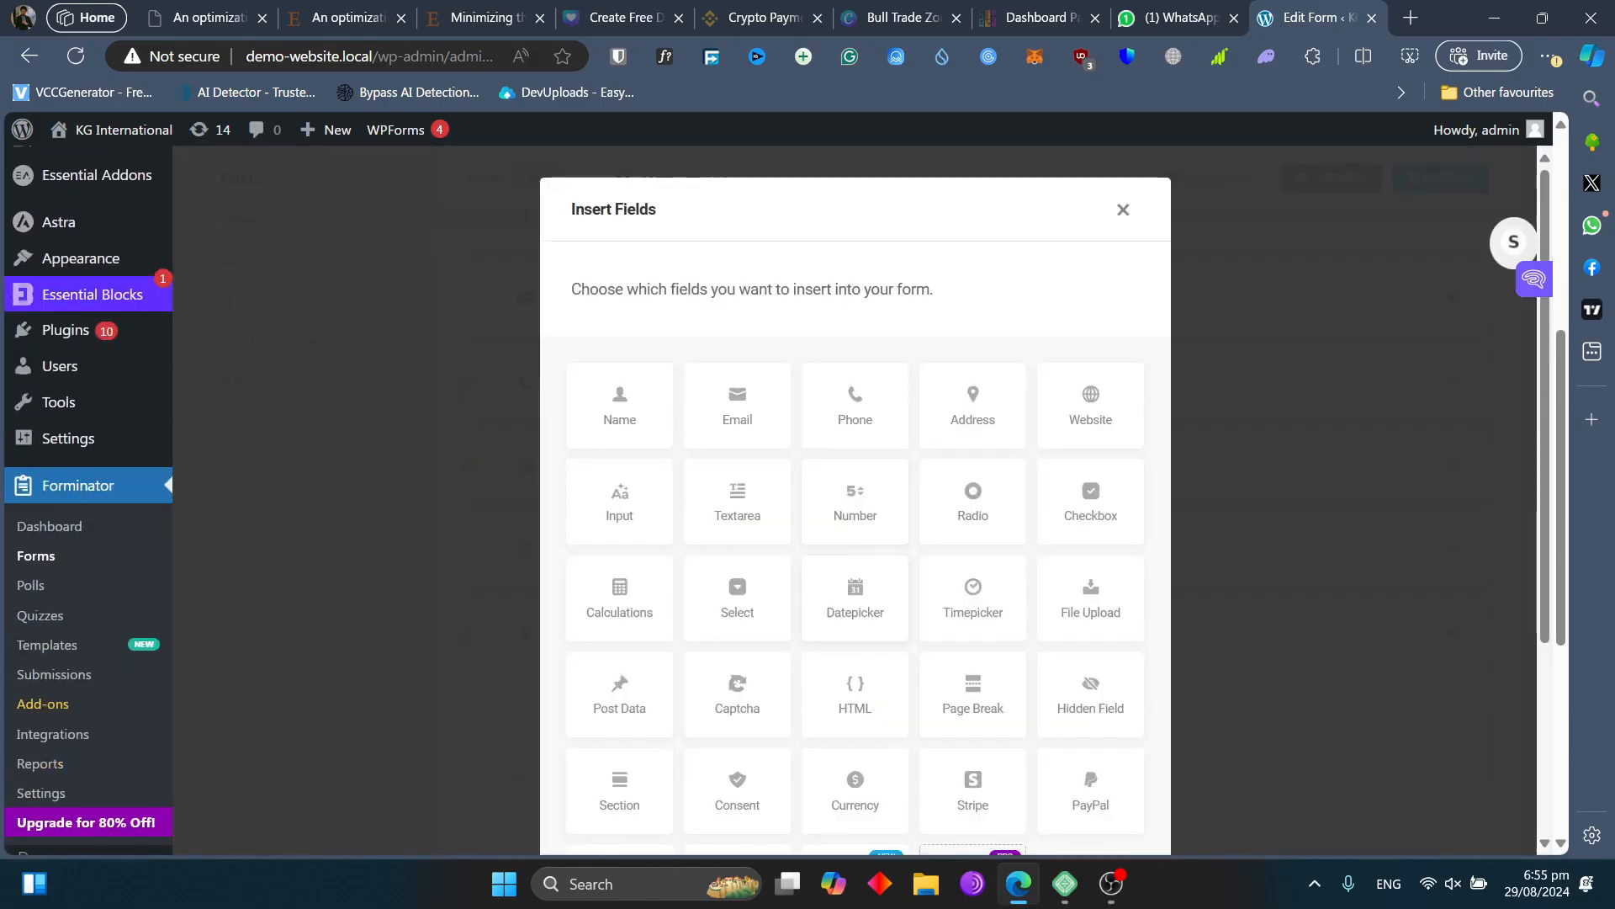
{"action": "scroll", "coordinate": [854, 500], "scroll_direction": "down", "scroll_amount": 2}
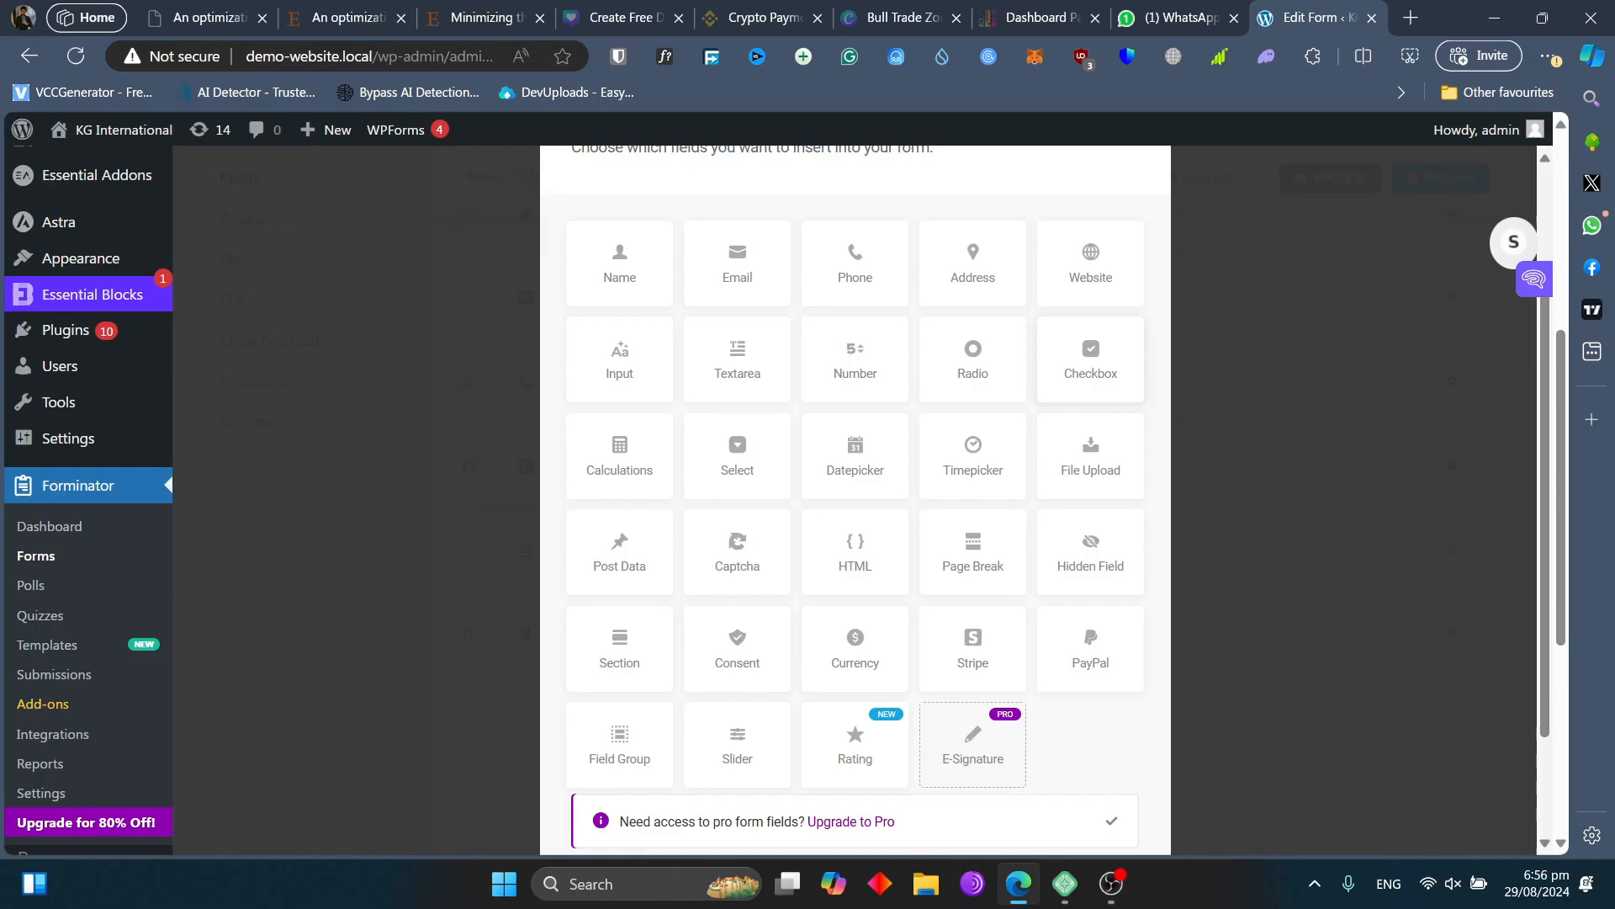
{"action": "left_click", "coordinate": [972, 360]}
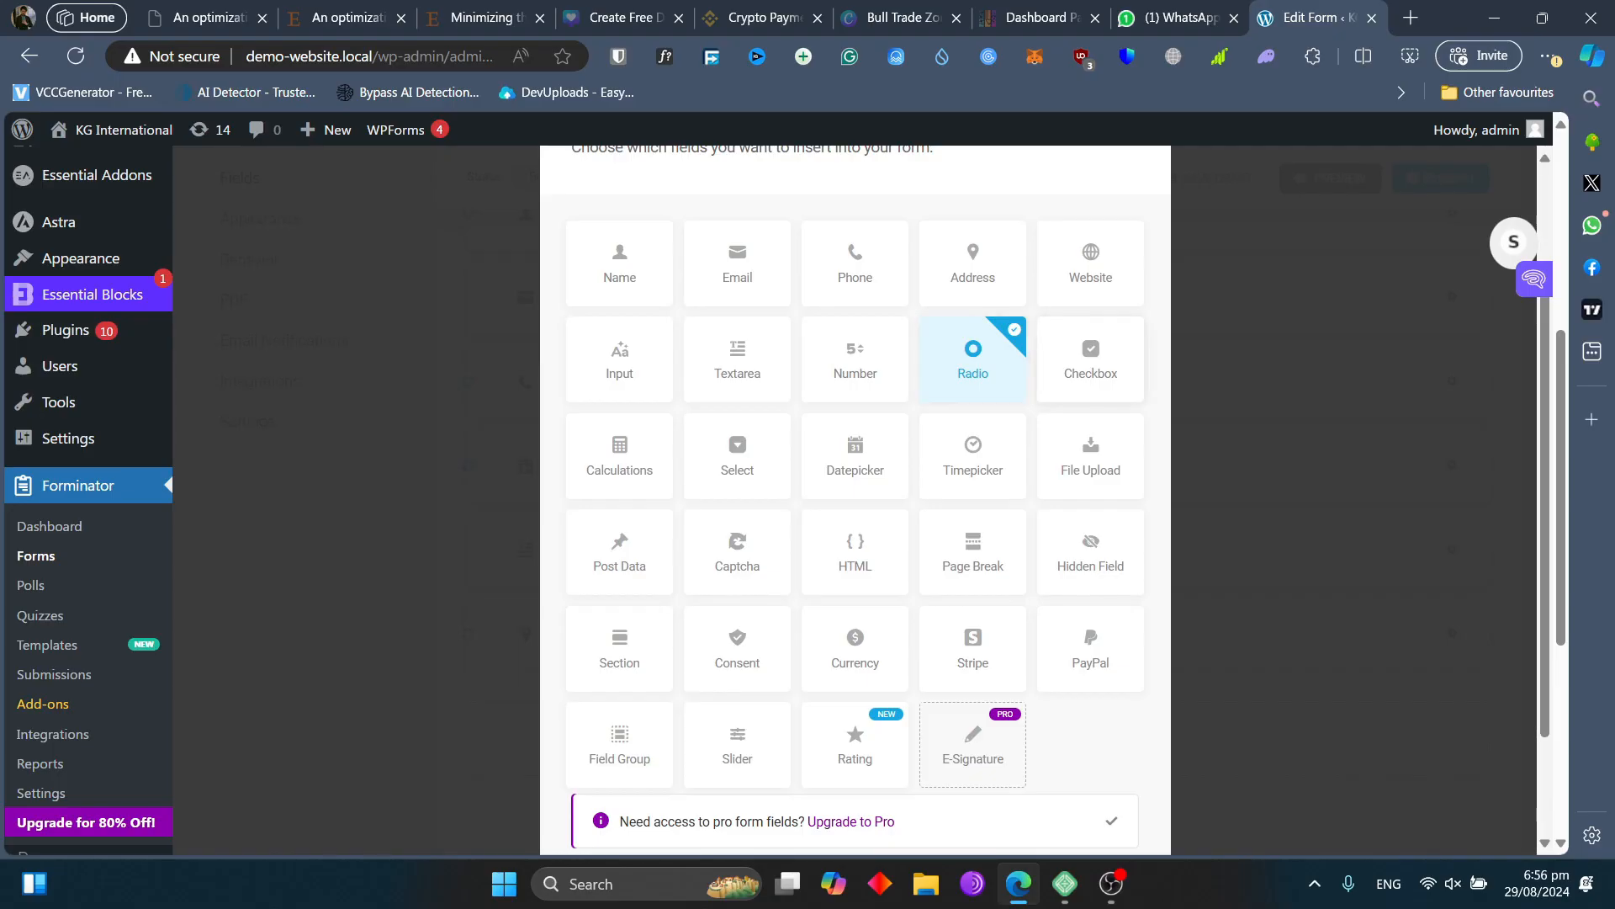
{"action": "left_click", "coordinate": [1090, 359]}
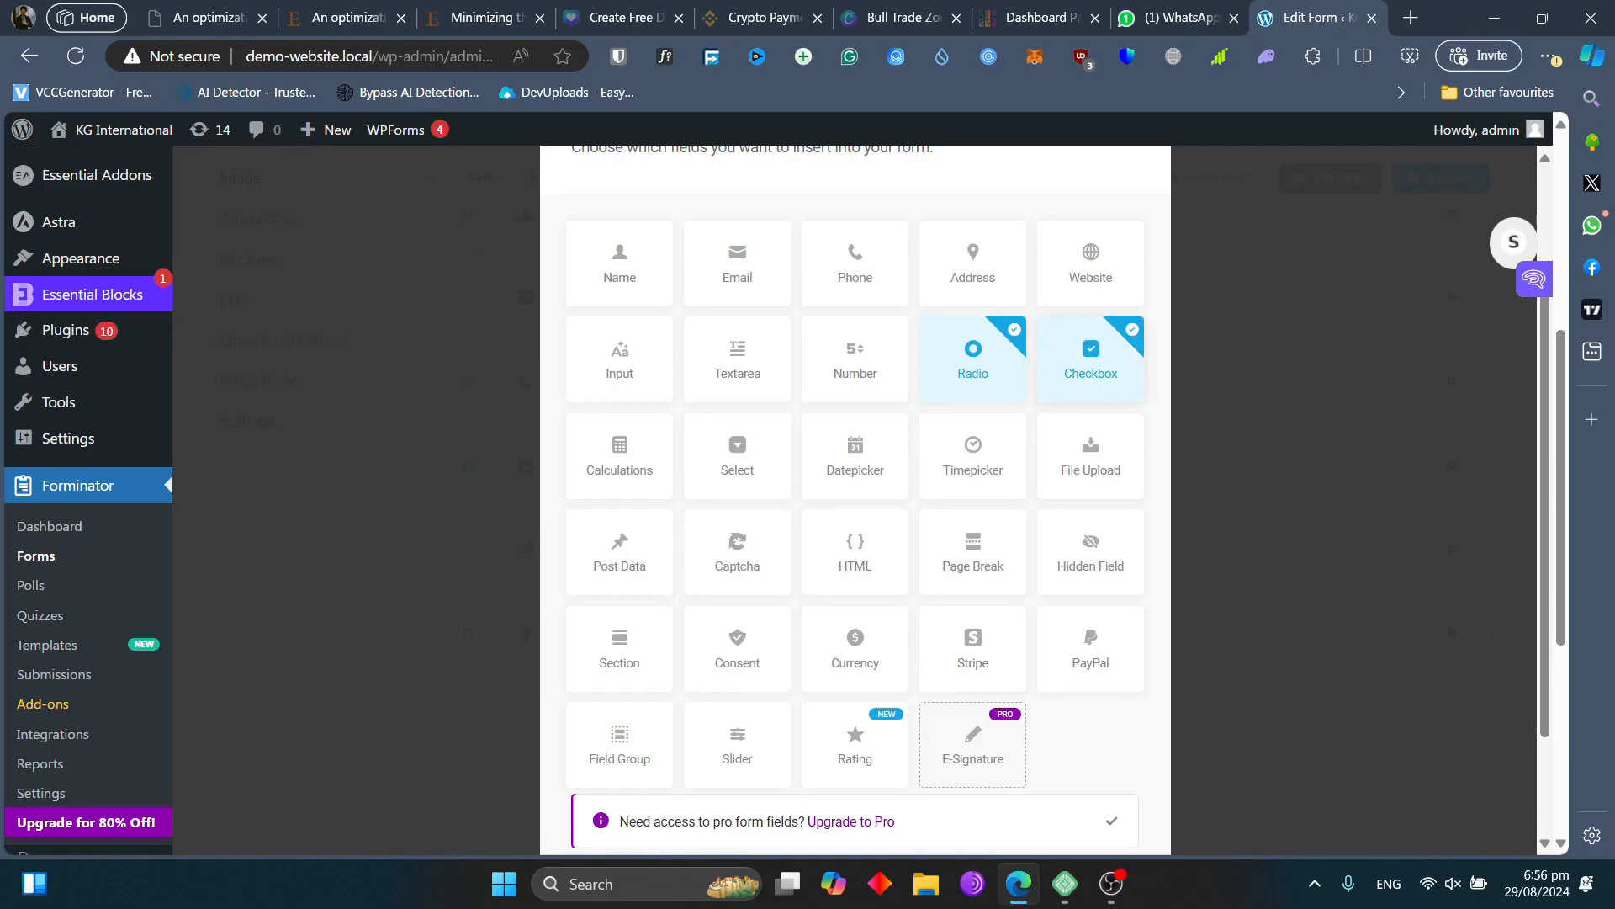
{"action": "left_click", "coordinate": [973, 360]}
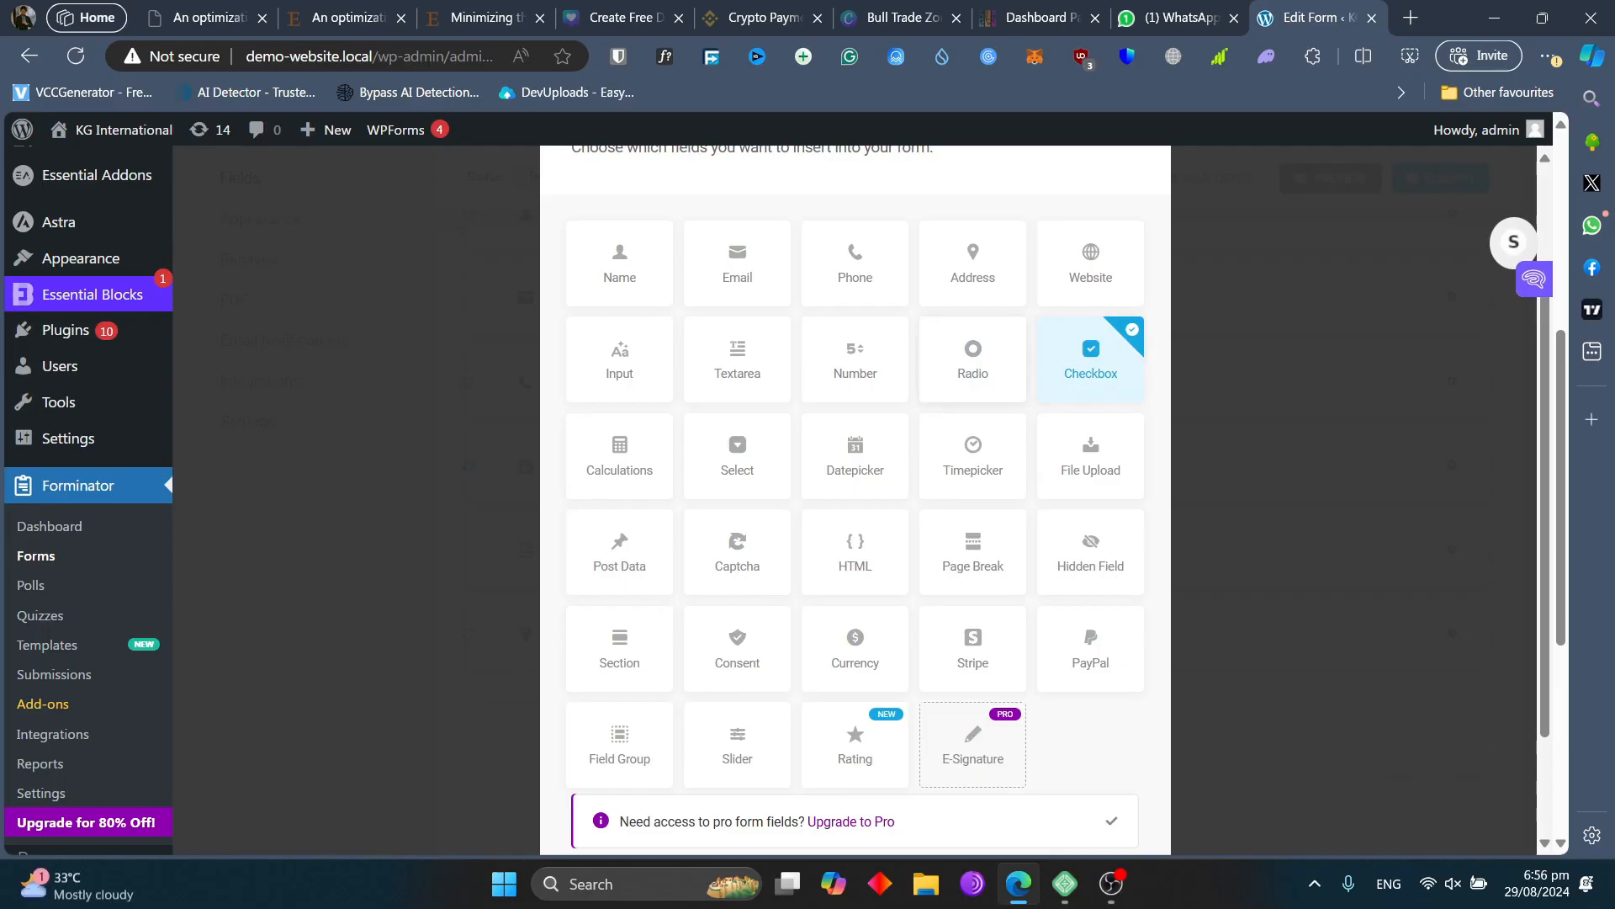
{"action": "left_click", "coordinate": [972, 359]}
{"action": "scroll", "coordinate": [973, 359], "scroll_direction": "down", "scroll_amount": 1}
{"action": "left_click_drag", "start_coordinate": [1122, 352], "coordinate": [1078, 348]}
{"action": "left_click", "coordinate": [1094, 348]}
{"action": "scroll", "coordinate": [854, 505], "scroll_direction": "down", "scroll_amount": 3}
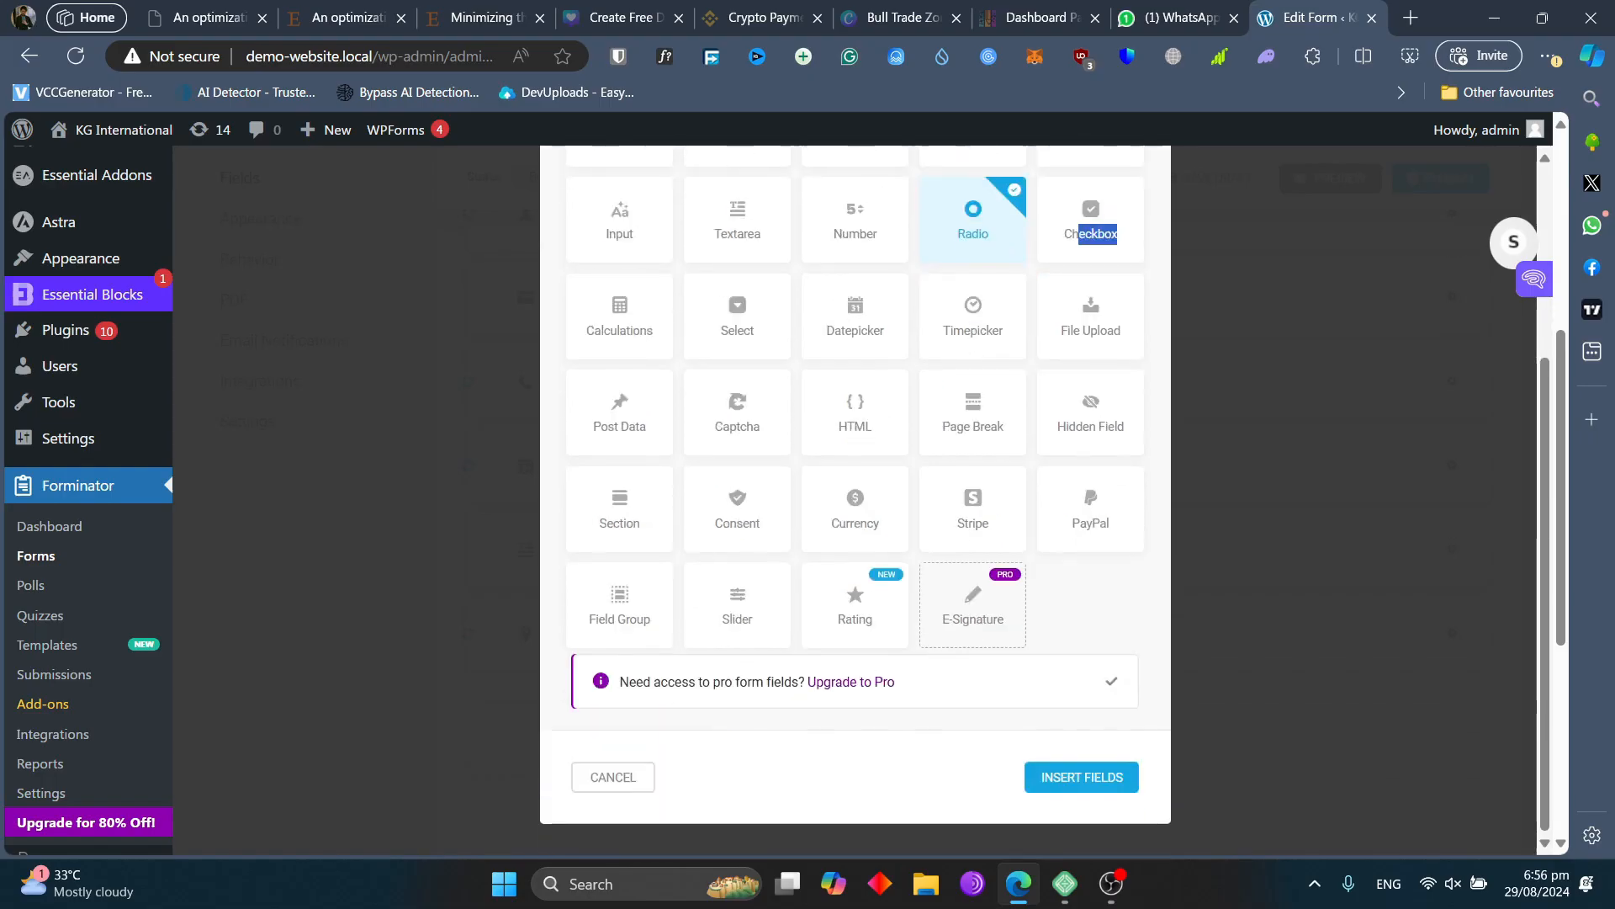
{"action": "left_click", "coordinate": [1083, 776]}
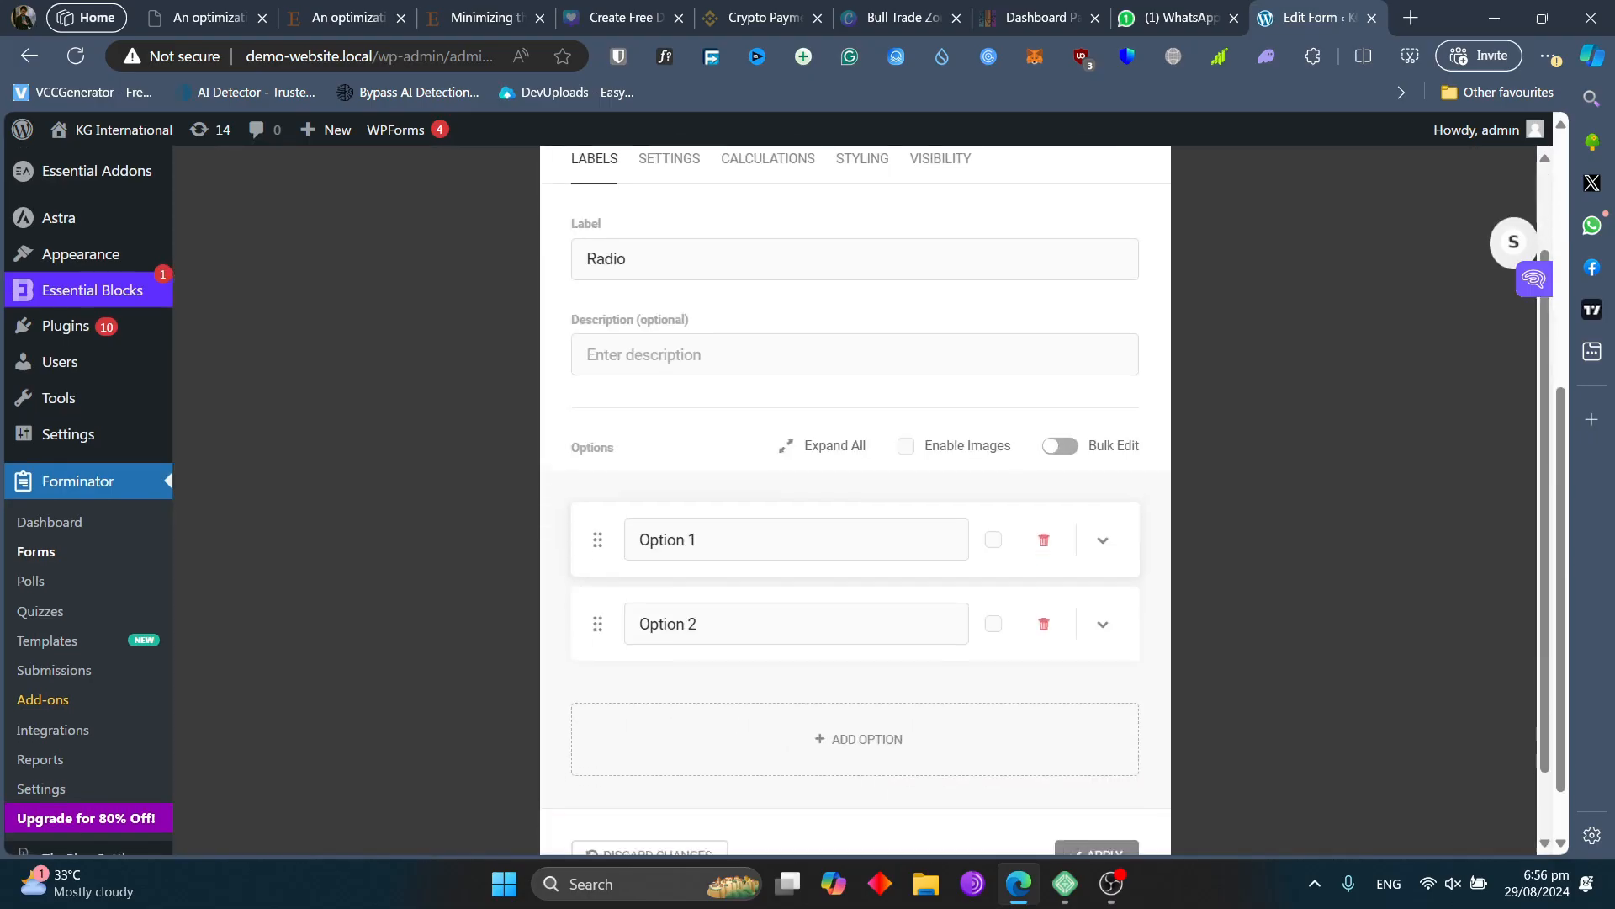
- Name the Radio field's two options "Male" and "Female"
{"action": "left_click_drag", "start_coordinate": [709, 592], "coordinate": [630, 591]}
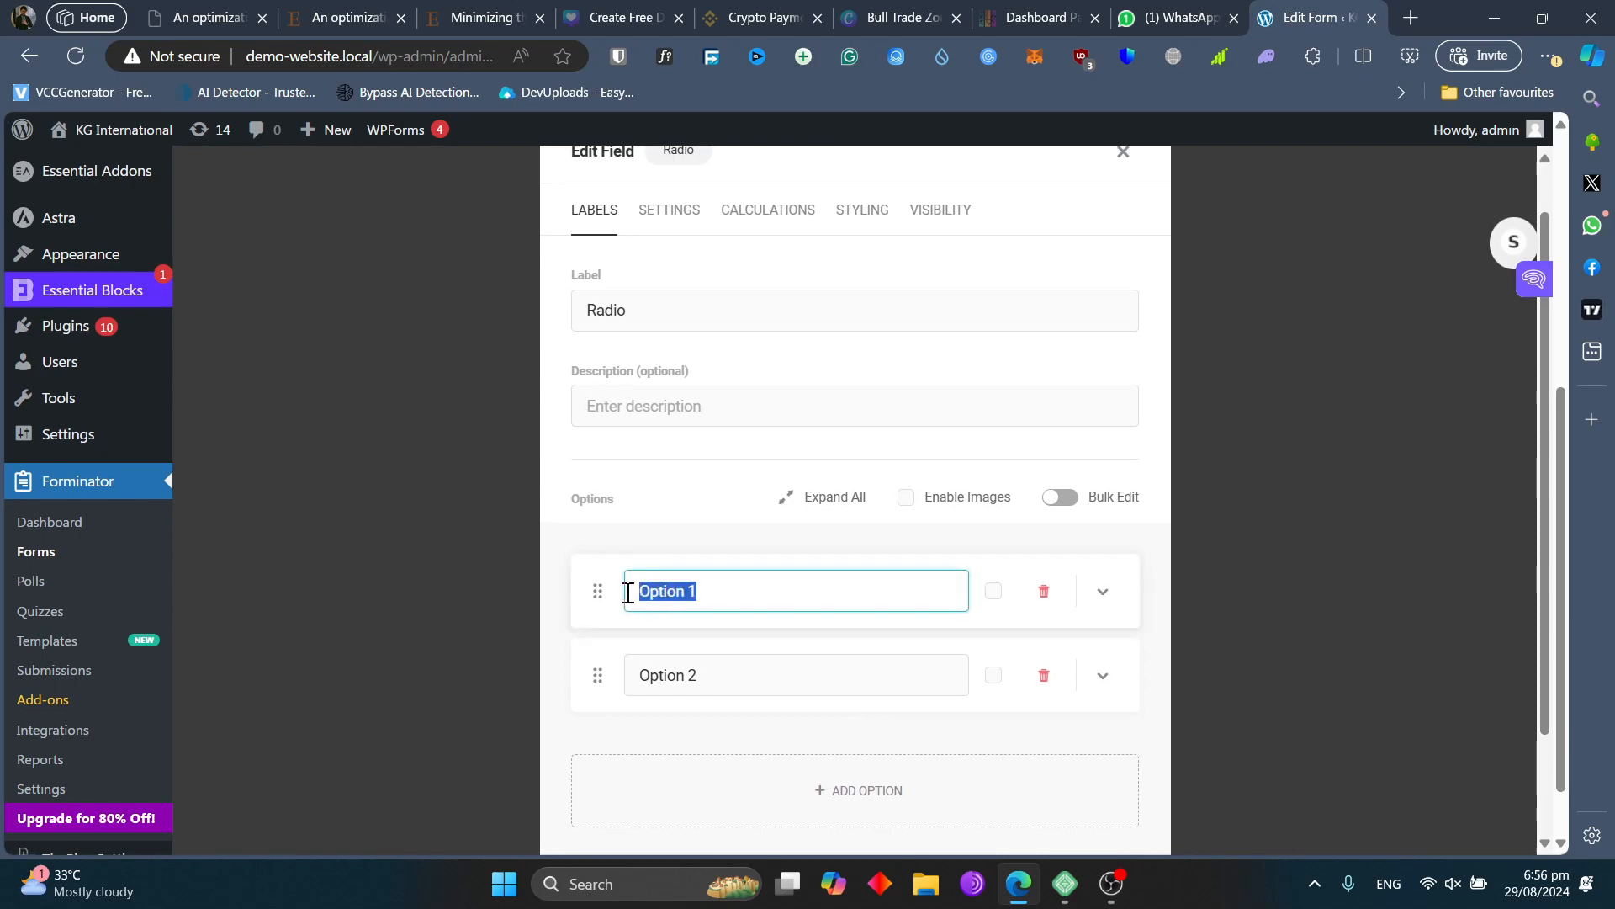
{"action": "type", "text": "MaLE"}
{"action": "key", "text": "BackSpace"}
{"action": "key", "text": "BackSpace"}
{"action": "type", "text": "le"}
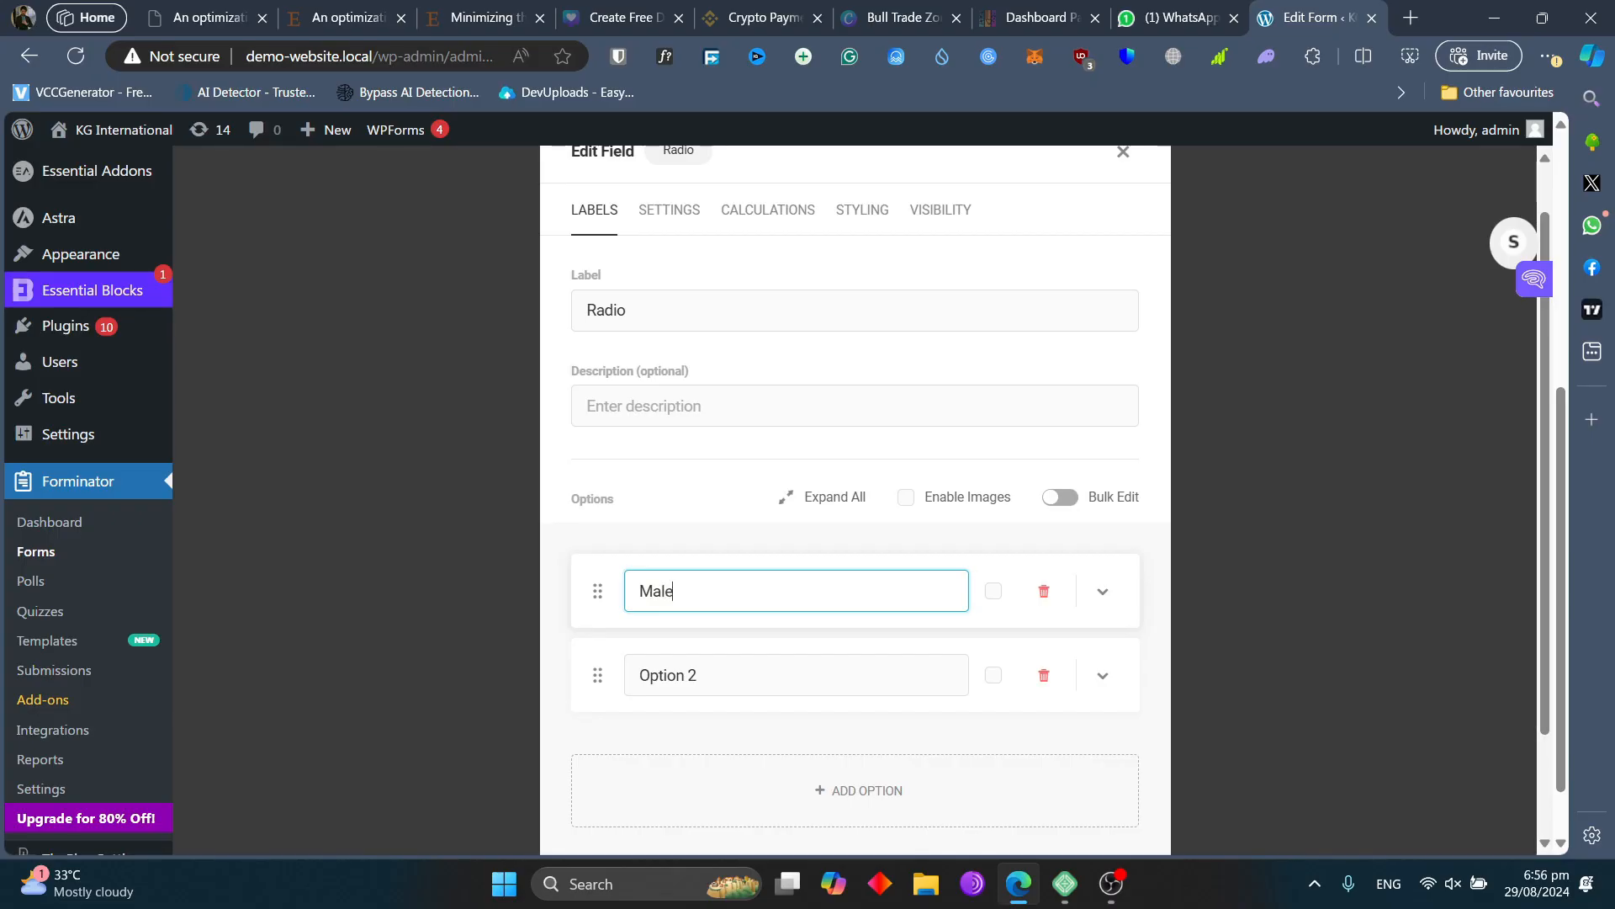
{"action": "left_click_drag", "start_coordinate": [714, 673], "coordinate": [640, 674]}
{"action": "type", "text": "Fem a"}
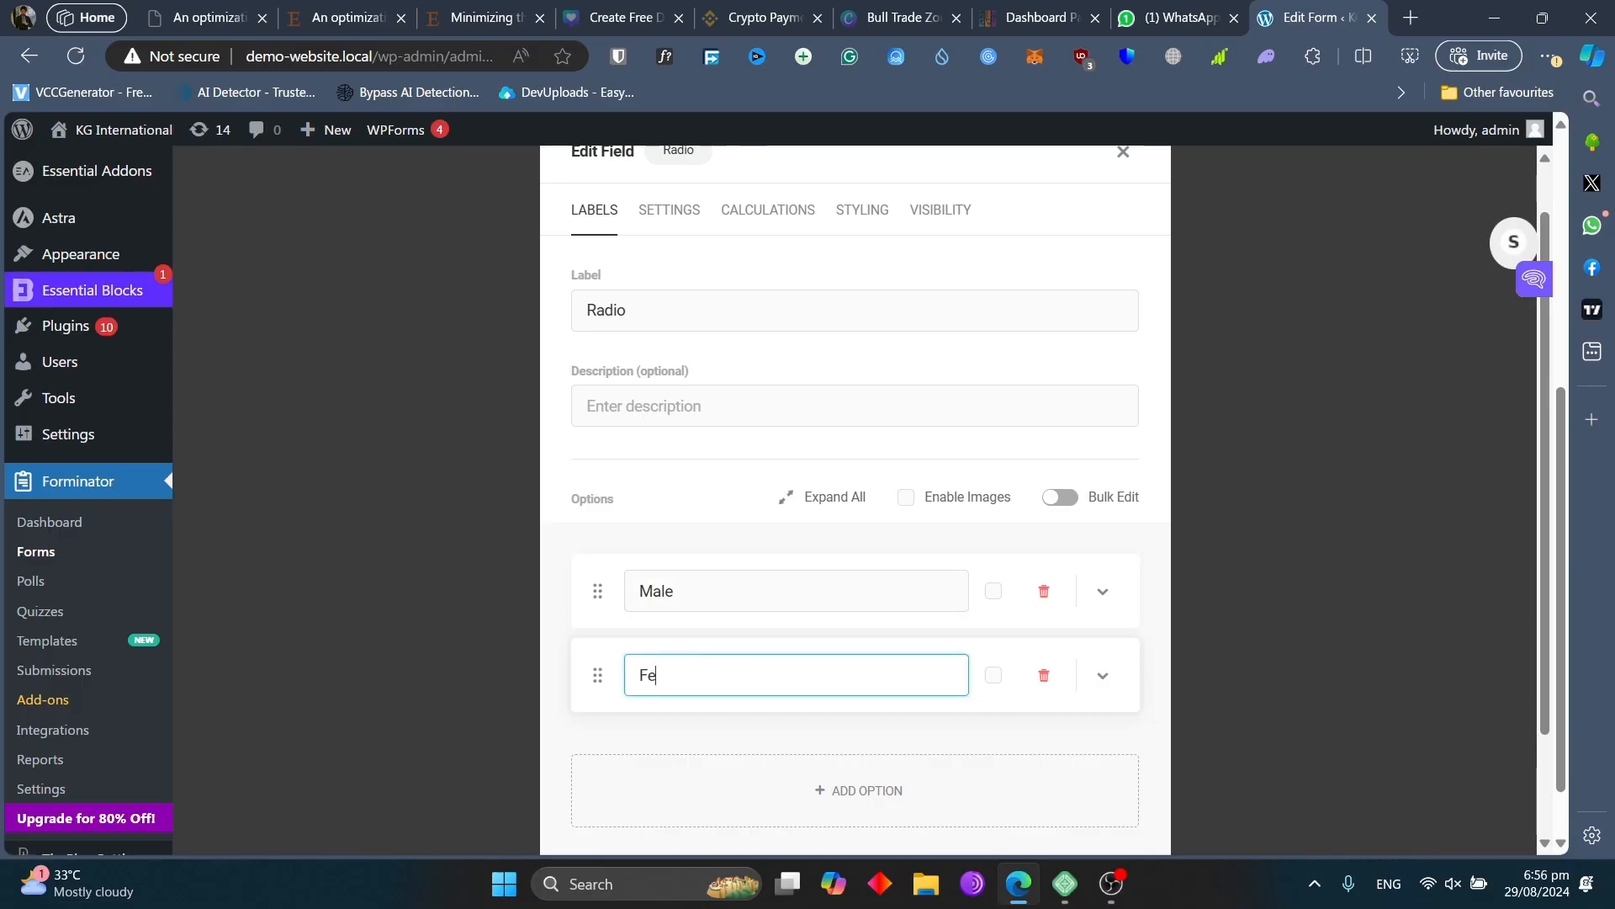
{"action": "key", "text": "BackSpace"}
{"action": "key", "text": "BackSpace"}
{"action": "type", "text": "ale"}
- Make the Radio field required, review its calculation options, and apply the changes
{"action": "scroll", "coordinate": [640, 396], "scroll_direction": "up", "scroll_amount": 1}
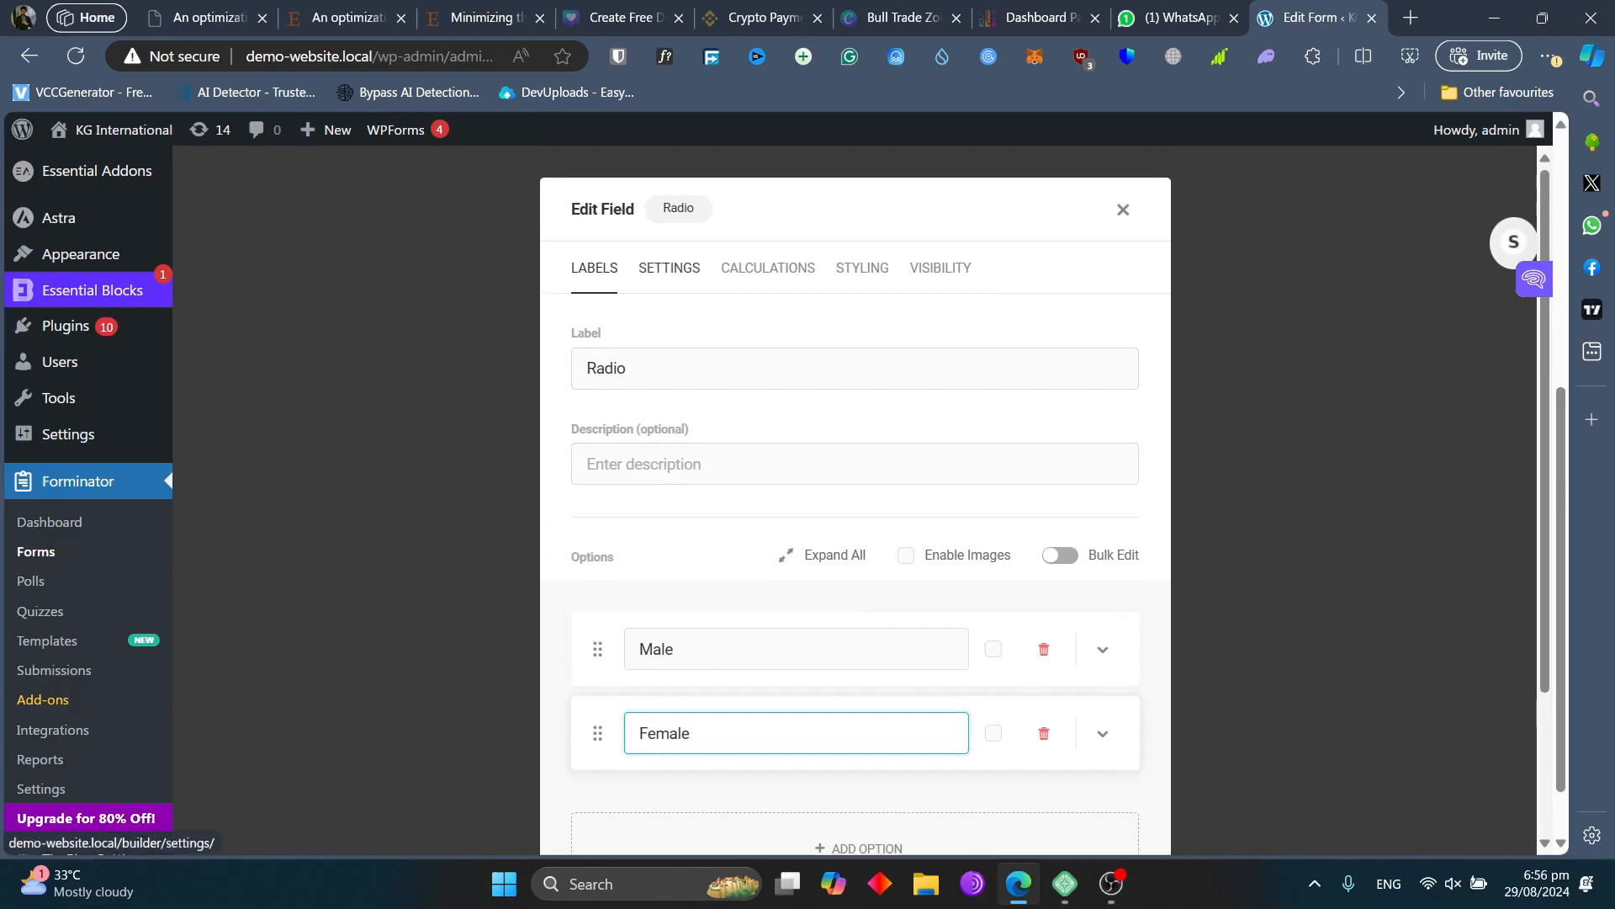
{"action": "left_click", "coordinate": [669, 268]}
{"action": "left_click", "coordinate": [710, 418]}
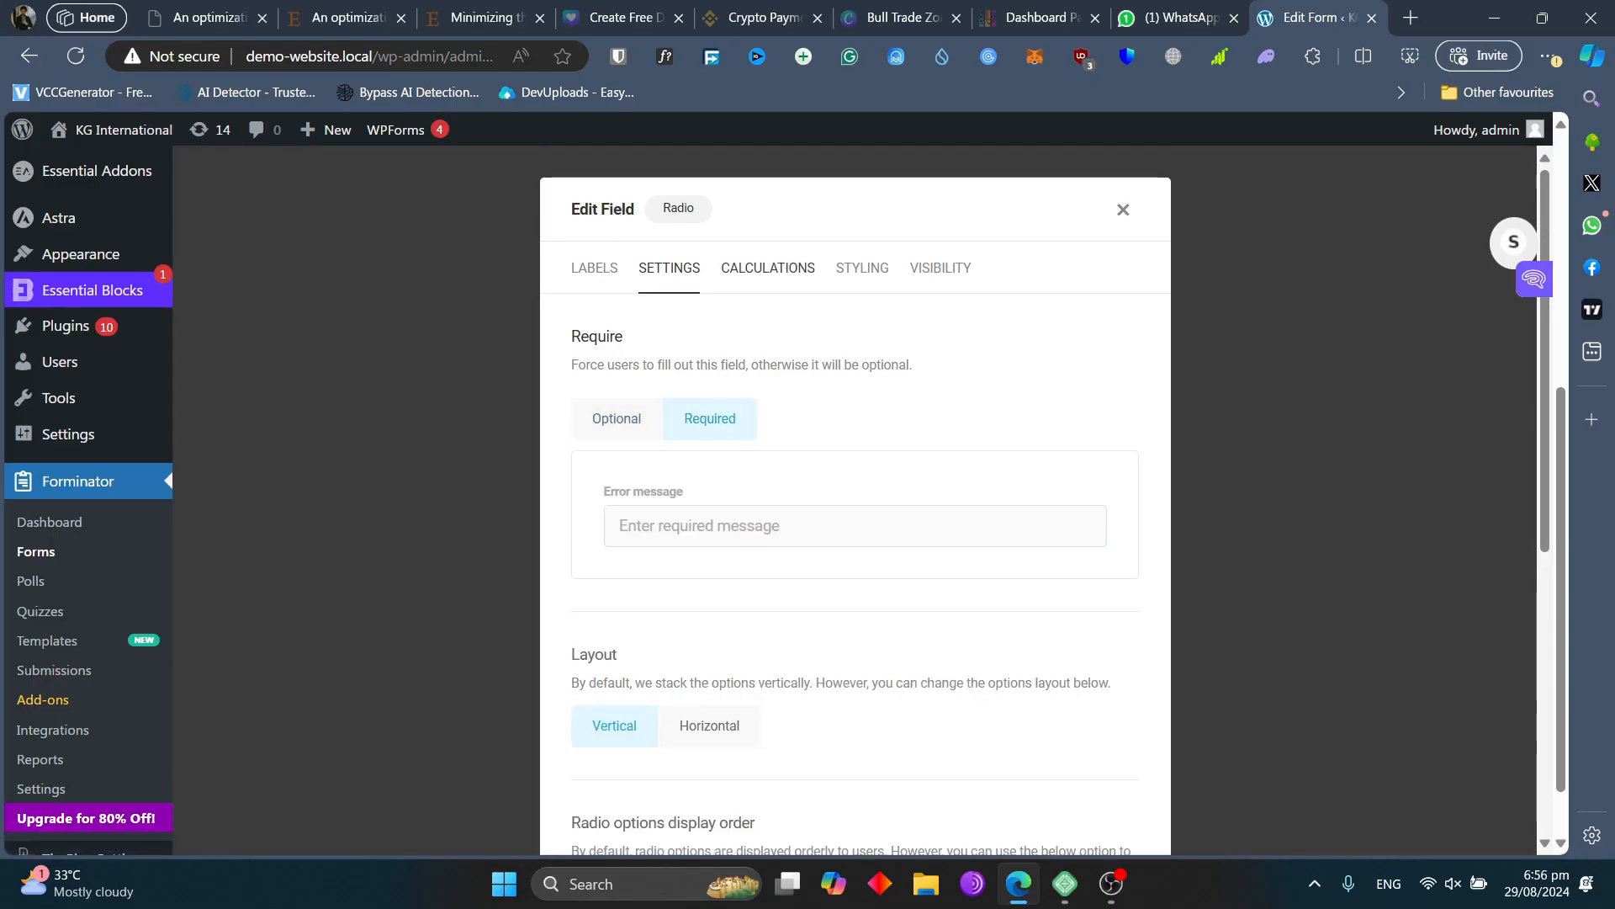
{"action": "left_click", "coordinate": [767, 267]}
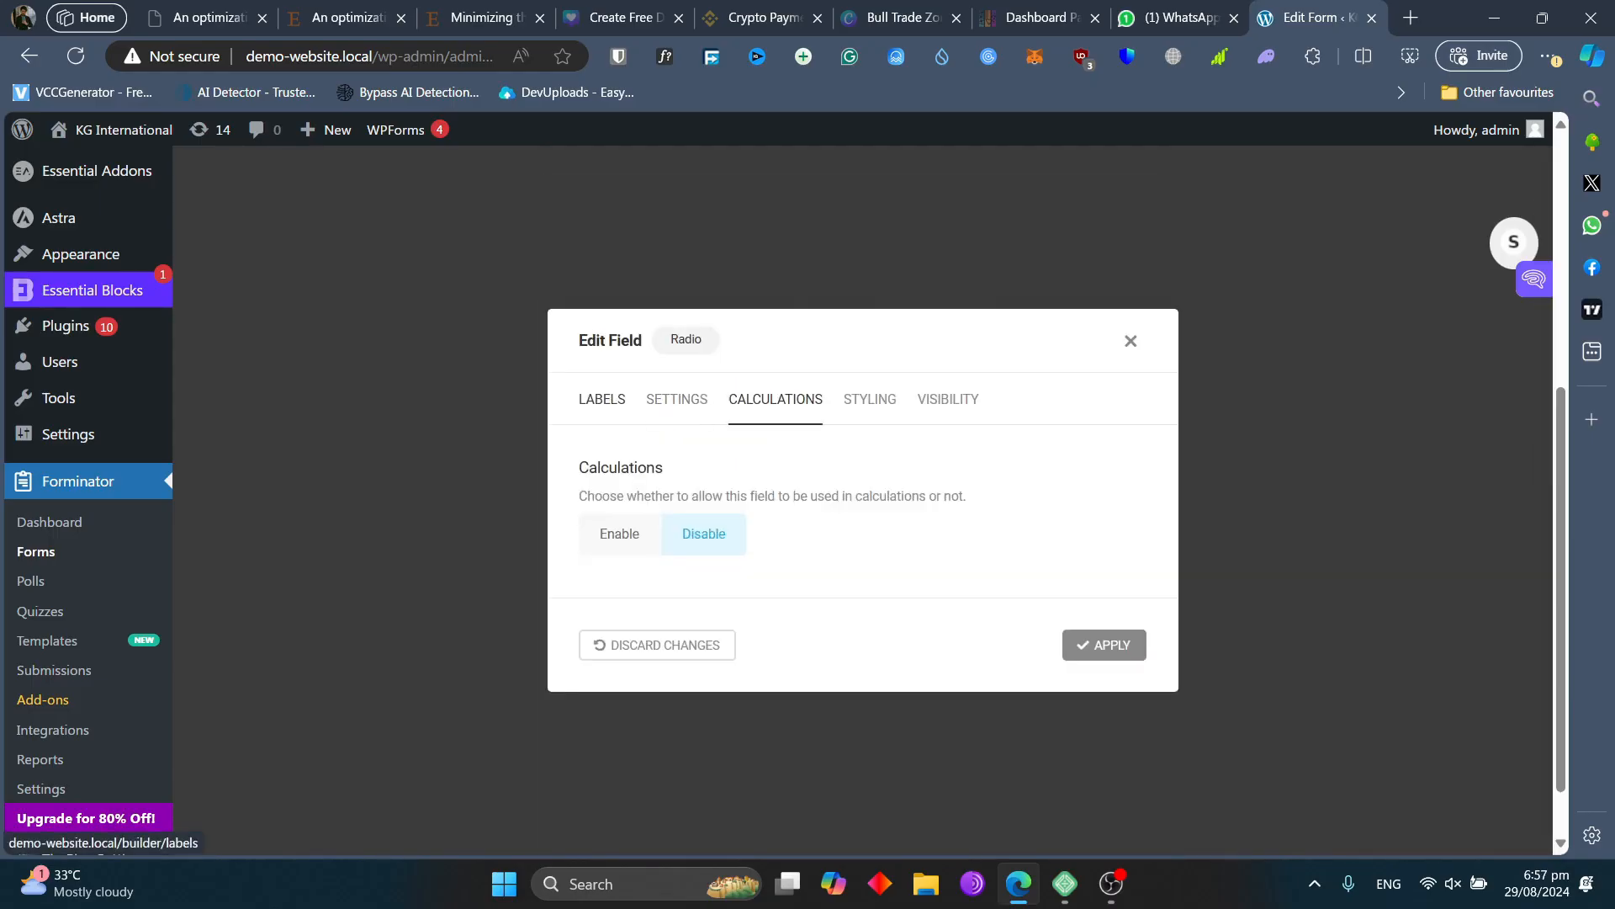
{"action": "left_click", "coordinate": [594, 268]}
{"action": "scroll", "coordinate": [856, 505], "scroll_direction": "down", "scroll_amount": 5}
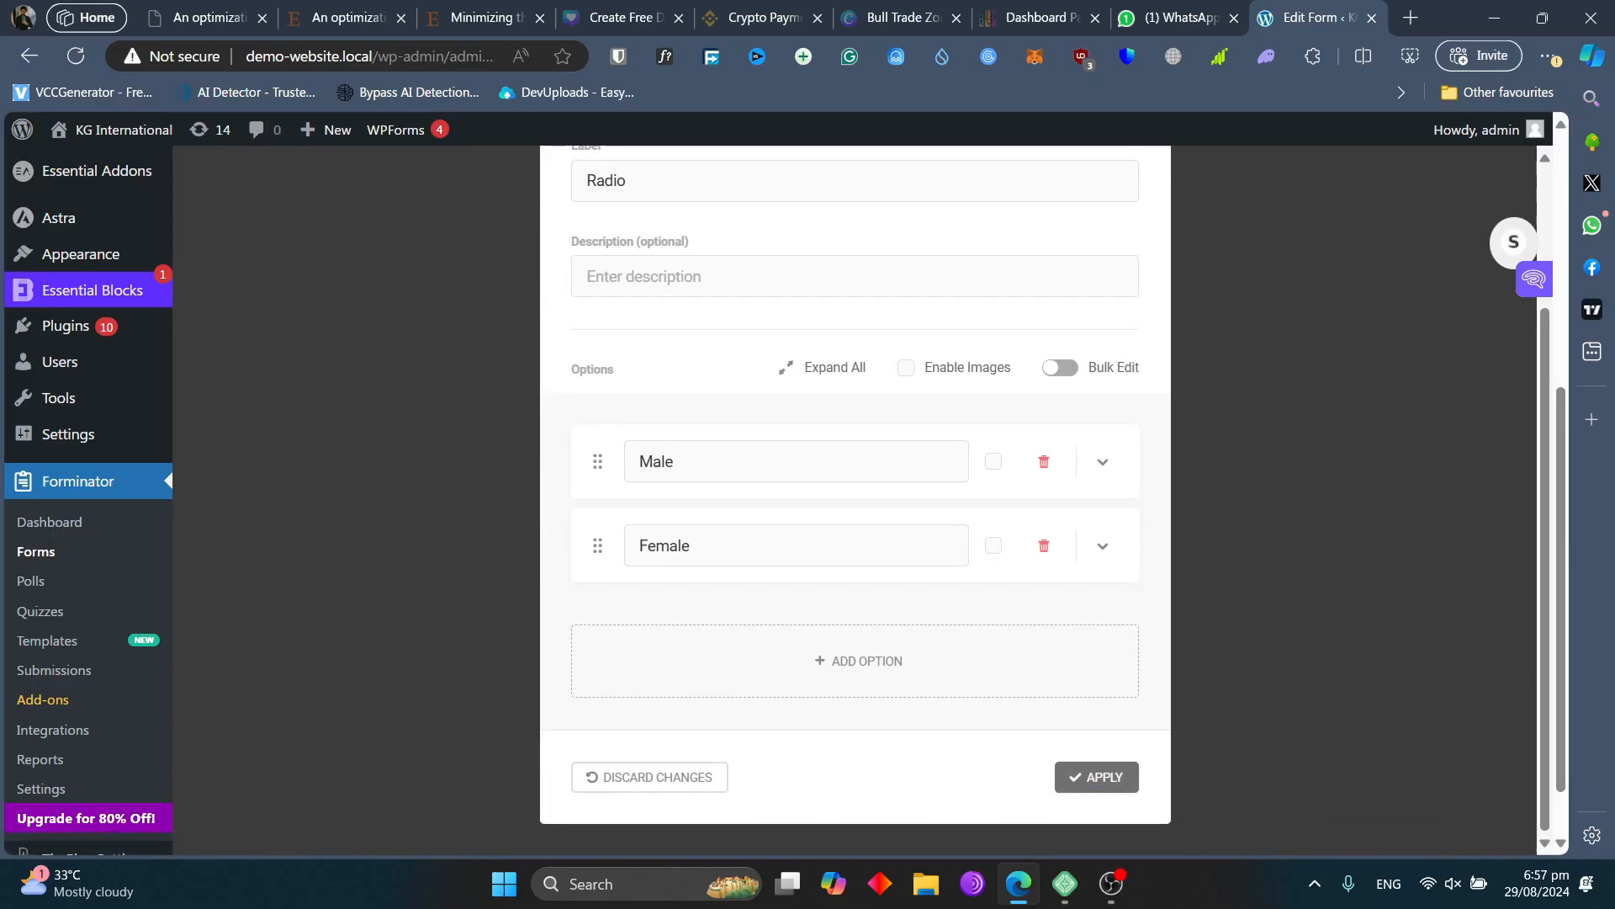
{"action": "left_click", "coordinate": [1092, 775]}
- Relabel the Radio field "Gender" and apply the change
{"action": "scroll", "coordinate": [978, 613], "scroll_direction": "up", "scroll_amount": 4}
{"action": "scroll", "coordinate": [978, 613], "scroll_direction": "down", "scroll_amount": 4}
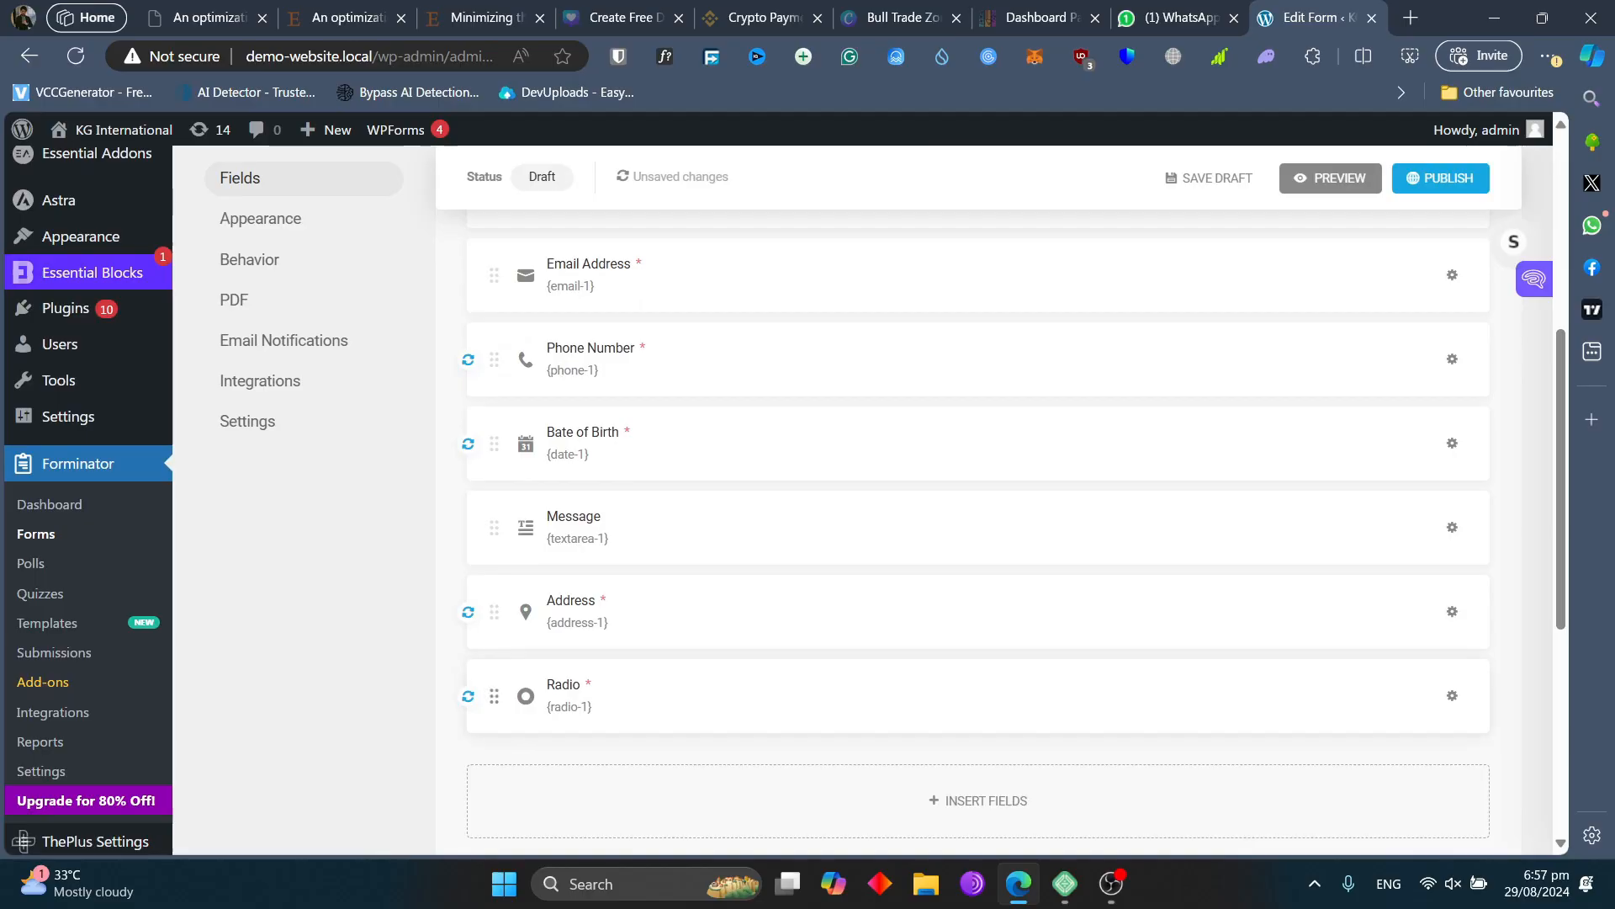
{"action": "left_click", "coordinate": [1453, 695]}
{"action": "left_click", "coordinate": [1363, 757]}
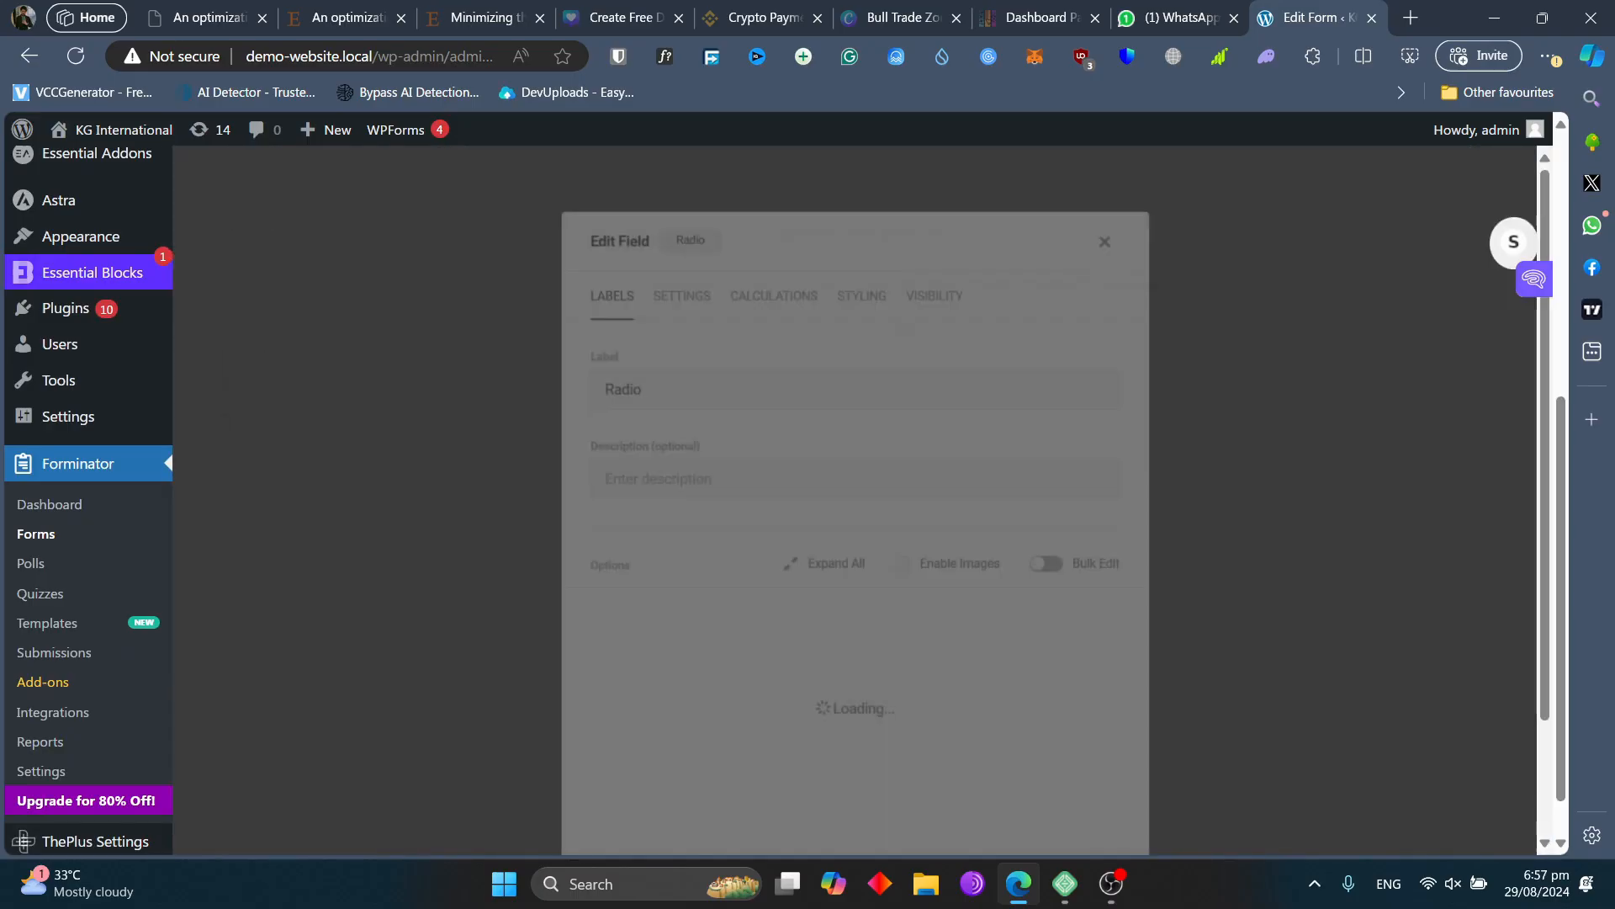
{"action": "double_click", "coordinate": [650, 375]}
{"action": "type", "text": "Ge"}
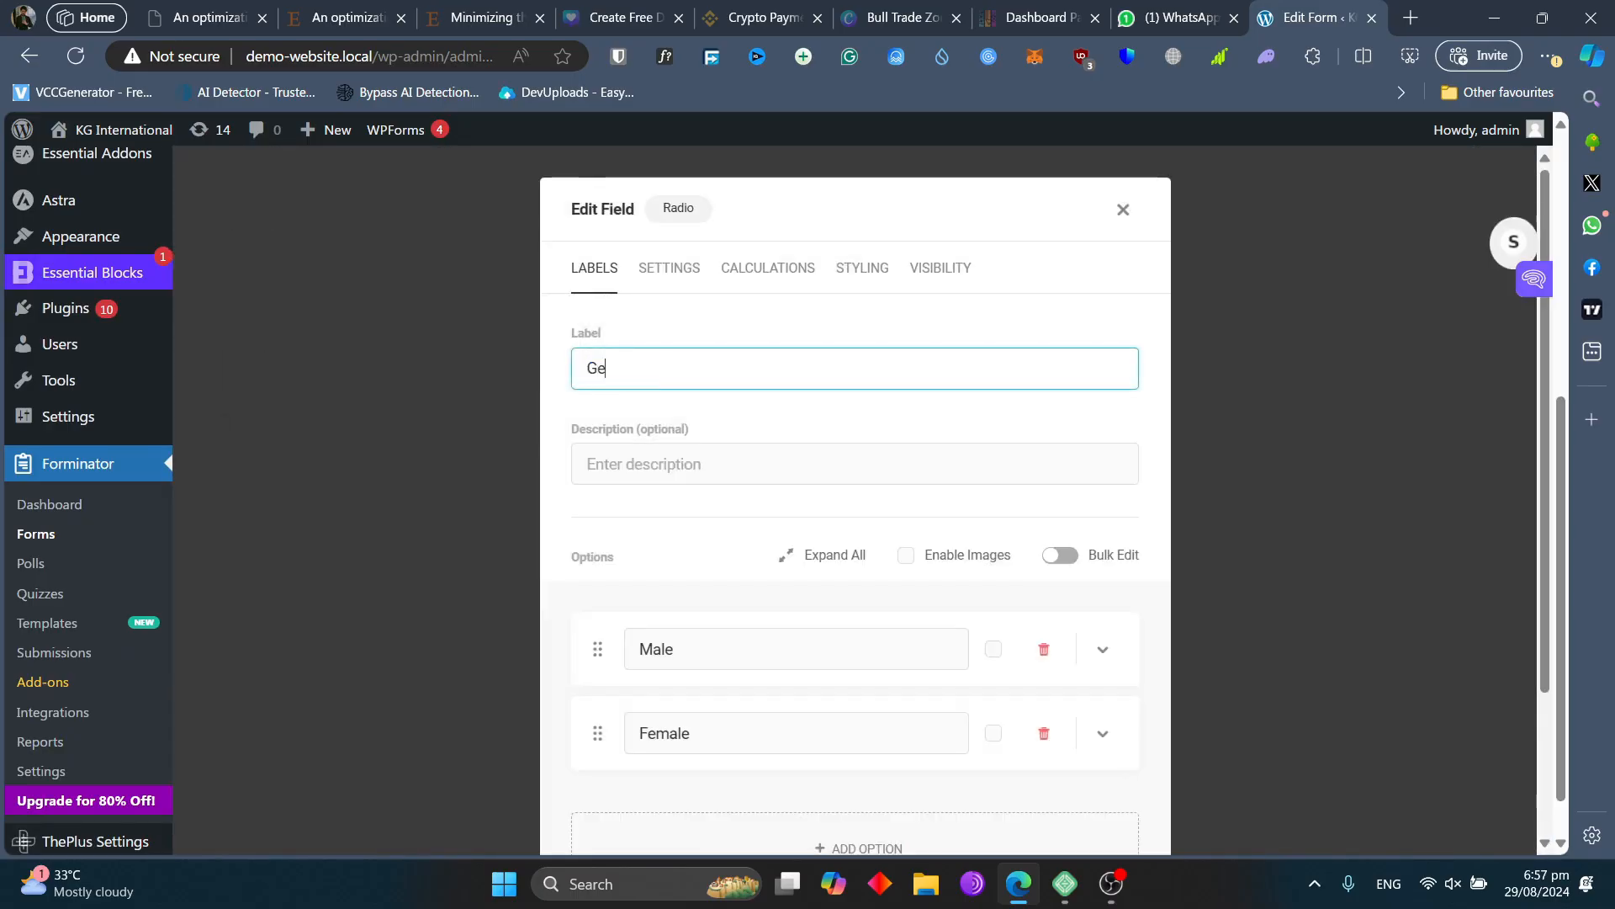
{"action": "type", "text": "nder"}
{"action": "scroll", "coordinate": [855, 505], "scroll_direction": "down", "scroll_amount": 2}
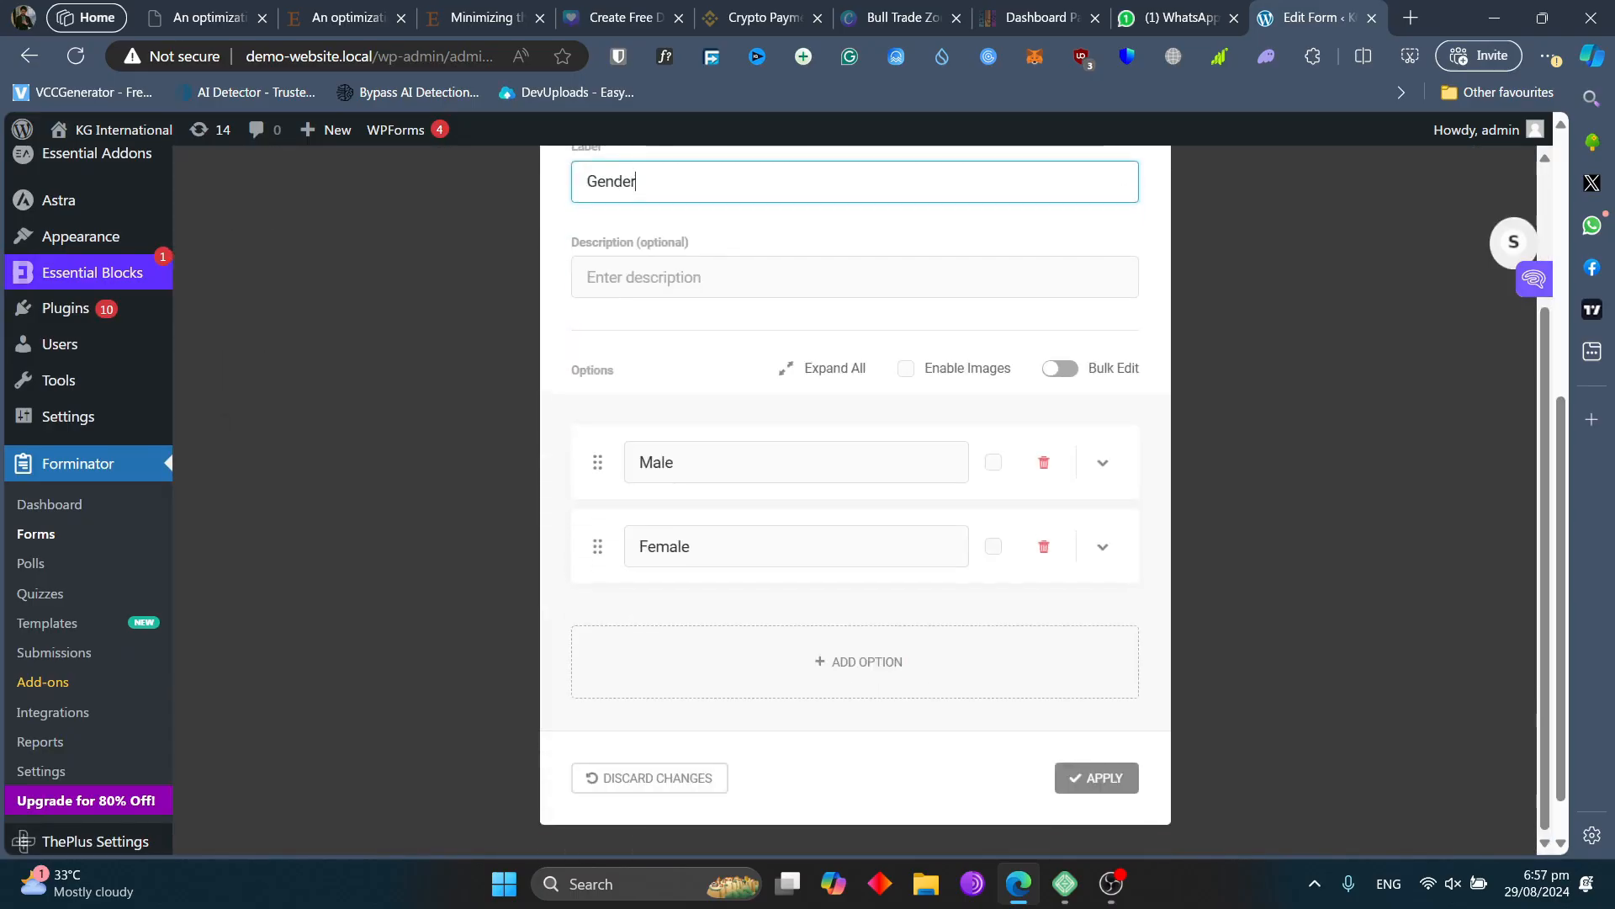
{"action": "left_click", "coordinate": [1096, 778]}
- Move the Gender field onto its own row between Phone Number and Bate of Birth
{"action": "scroll", "coordinate": [842, 725], "scroll_direction": "up", "scroll_amount": 5}
{"action": "scroll", "coordinate": [842, 726], "scroll_direction": "down", "scroll_amount": 5}
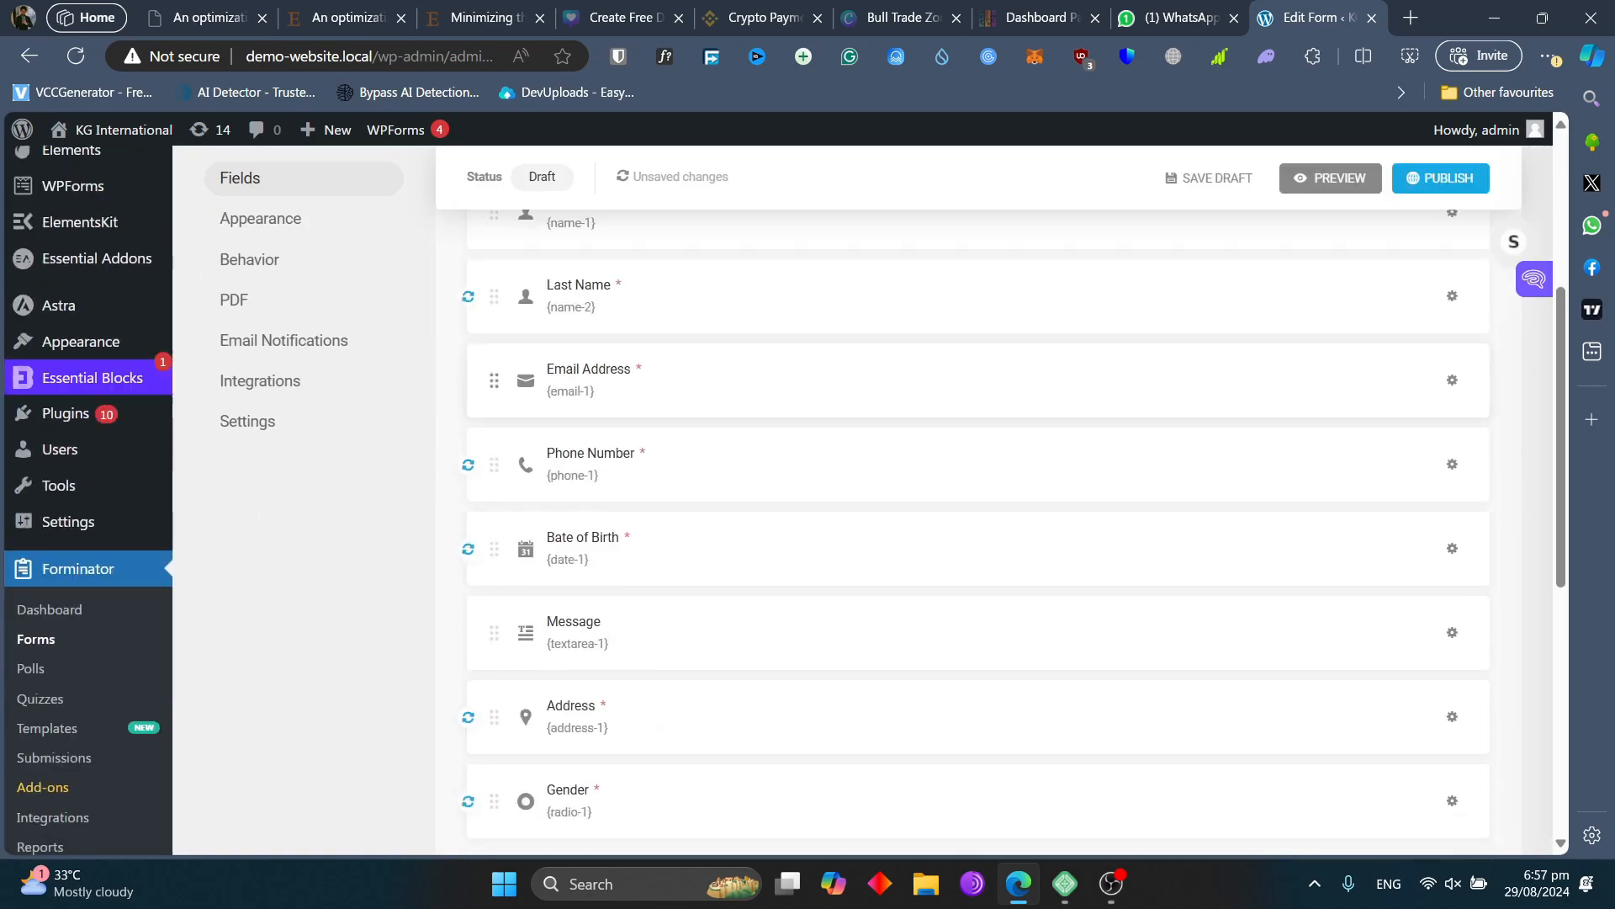
{"action": "left_click_drag", "start_coordinate": [842, 725], "coordinate": [842, 461]}
{"action": "left_click_drag", "start_coordinate": [1128, 458], "coordinate": [851, 504]}
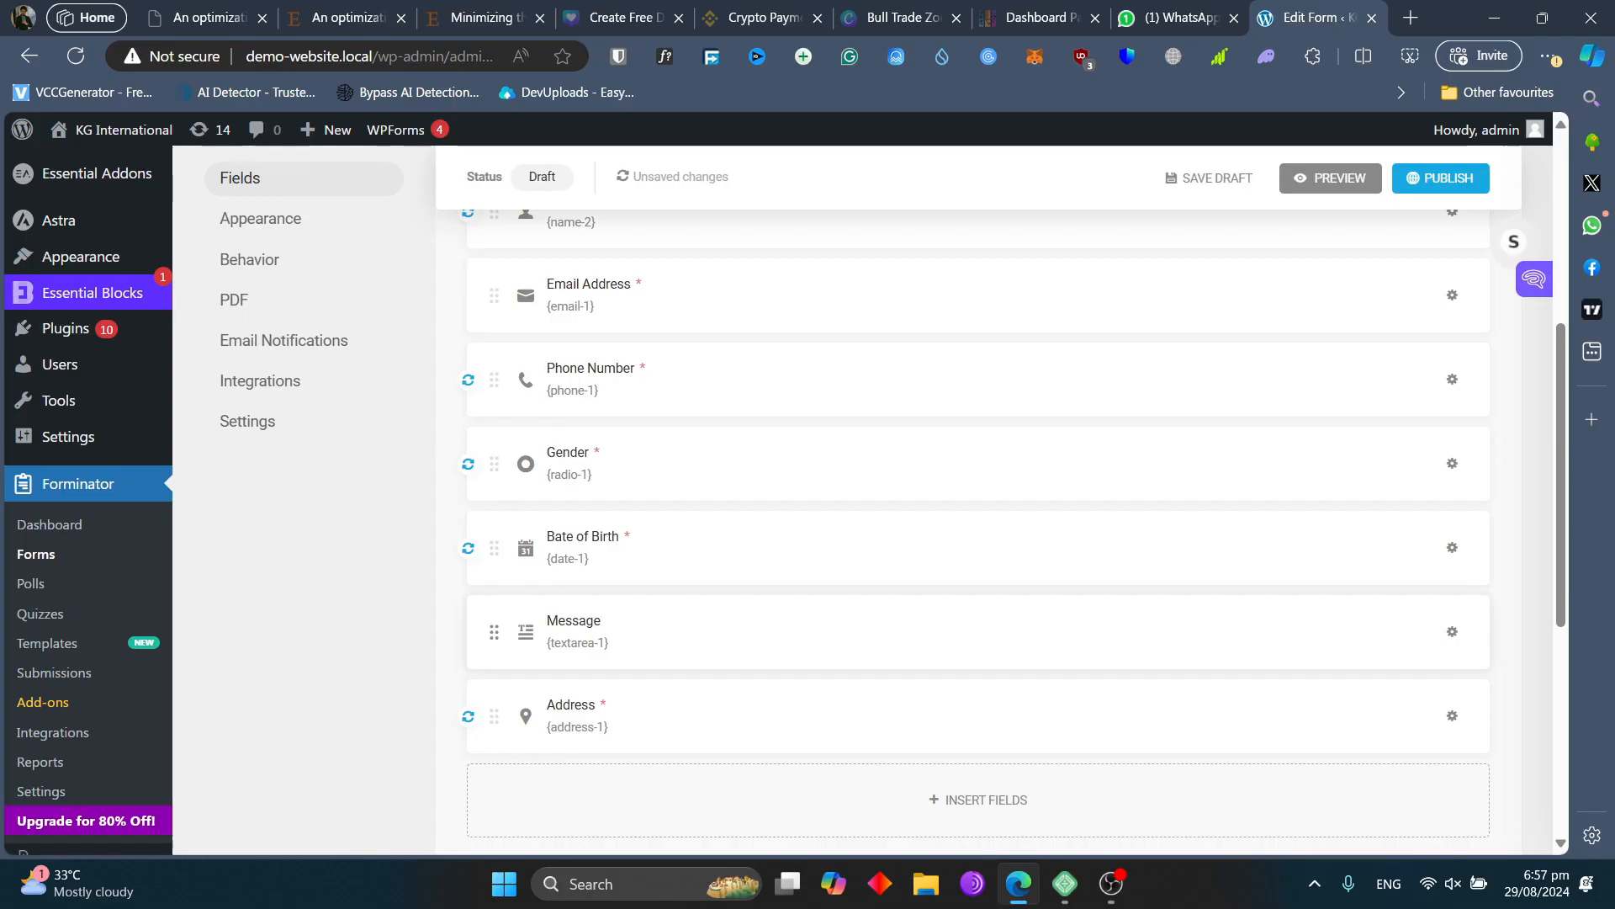
- Try to move the Message field below the Address field, leaving each on its own row
{"action": "left_click_drag", "start_coordinate": [494, 631], "coordinate": [480, 723]}
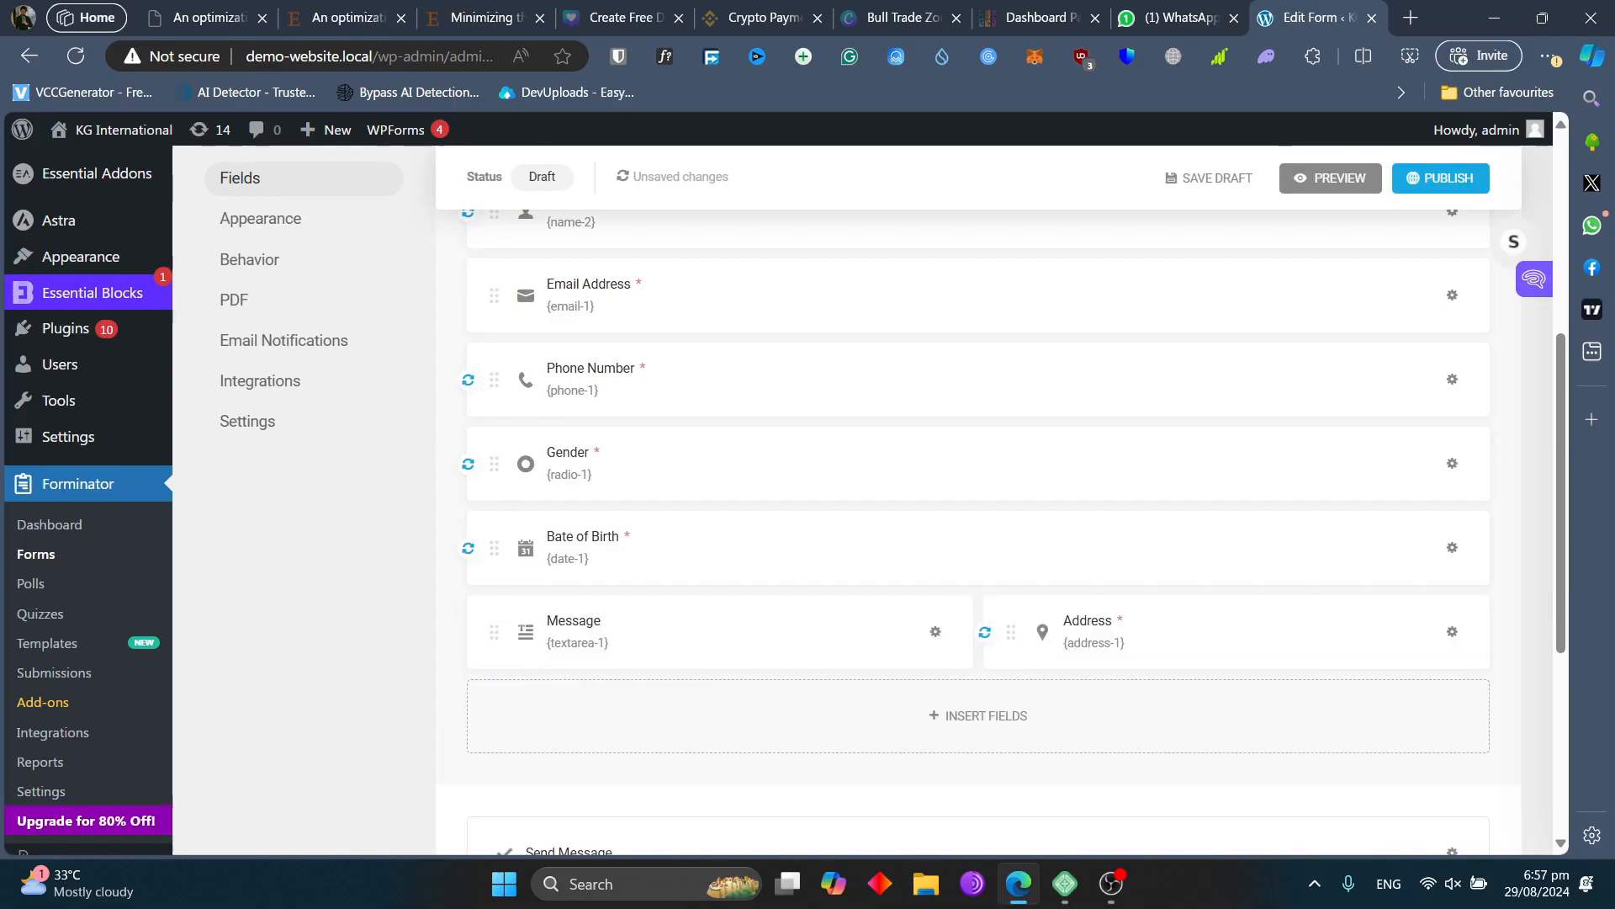
{"action": "left_click_drag", "start_coordinate": [1011, 631], "coordinate": [496, 640]}
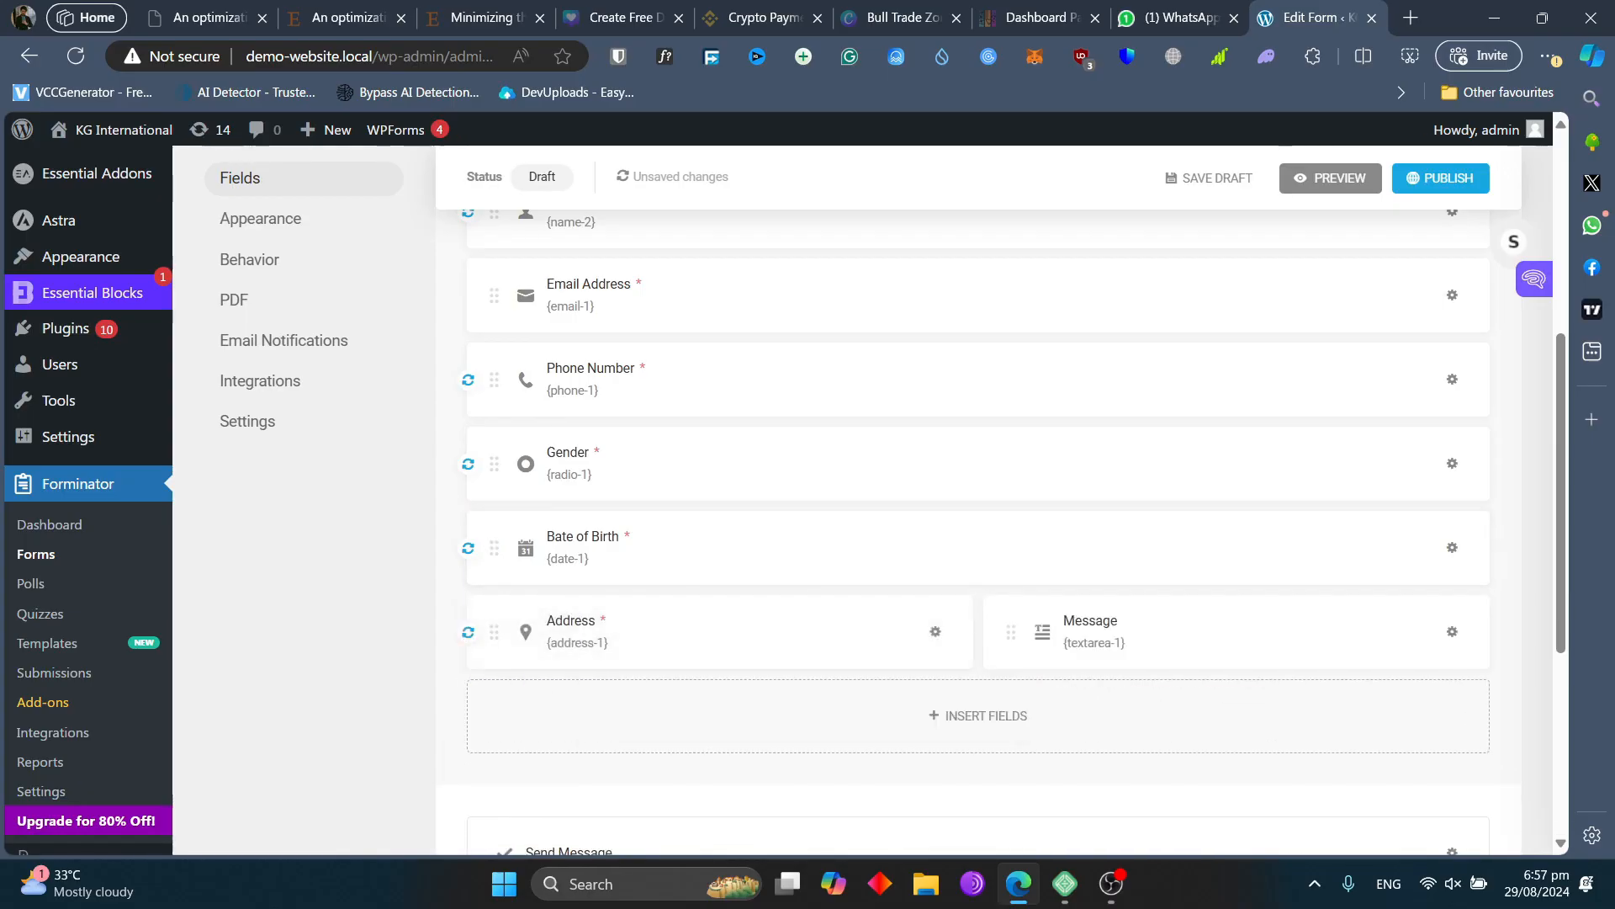
{"action": "left_click_drag", "start_coordinate": [1010, 631], "coordinate": [494, 639]}
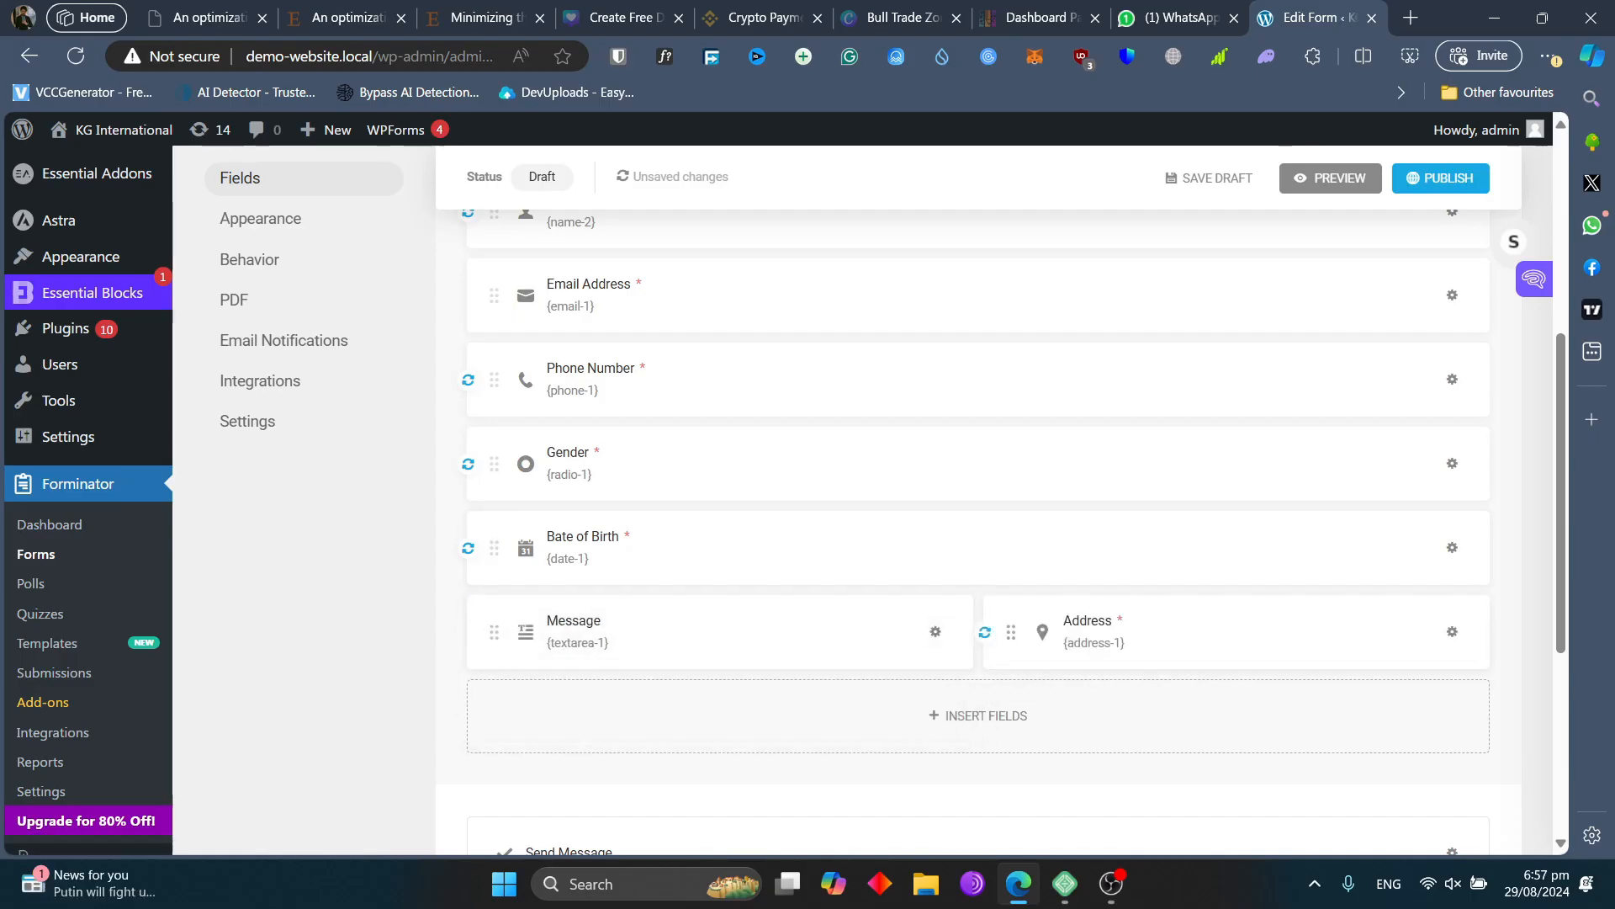
{"action": "left_click_drag", "start_coordinate": [1010, 631], "coordinate": [623, 671]}
{"action": "scroll", "coordinate": [673, 635], "scroll_direction": "down", "scroll_amount": 1}
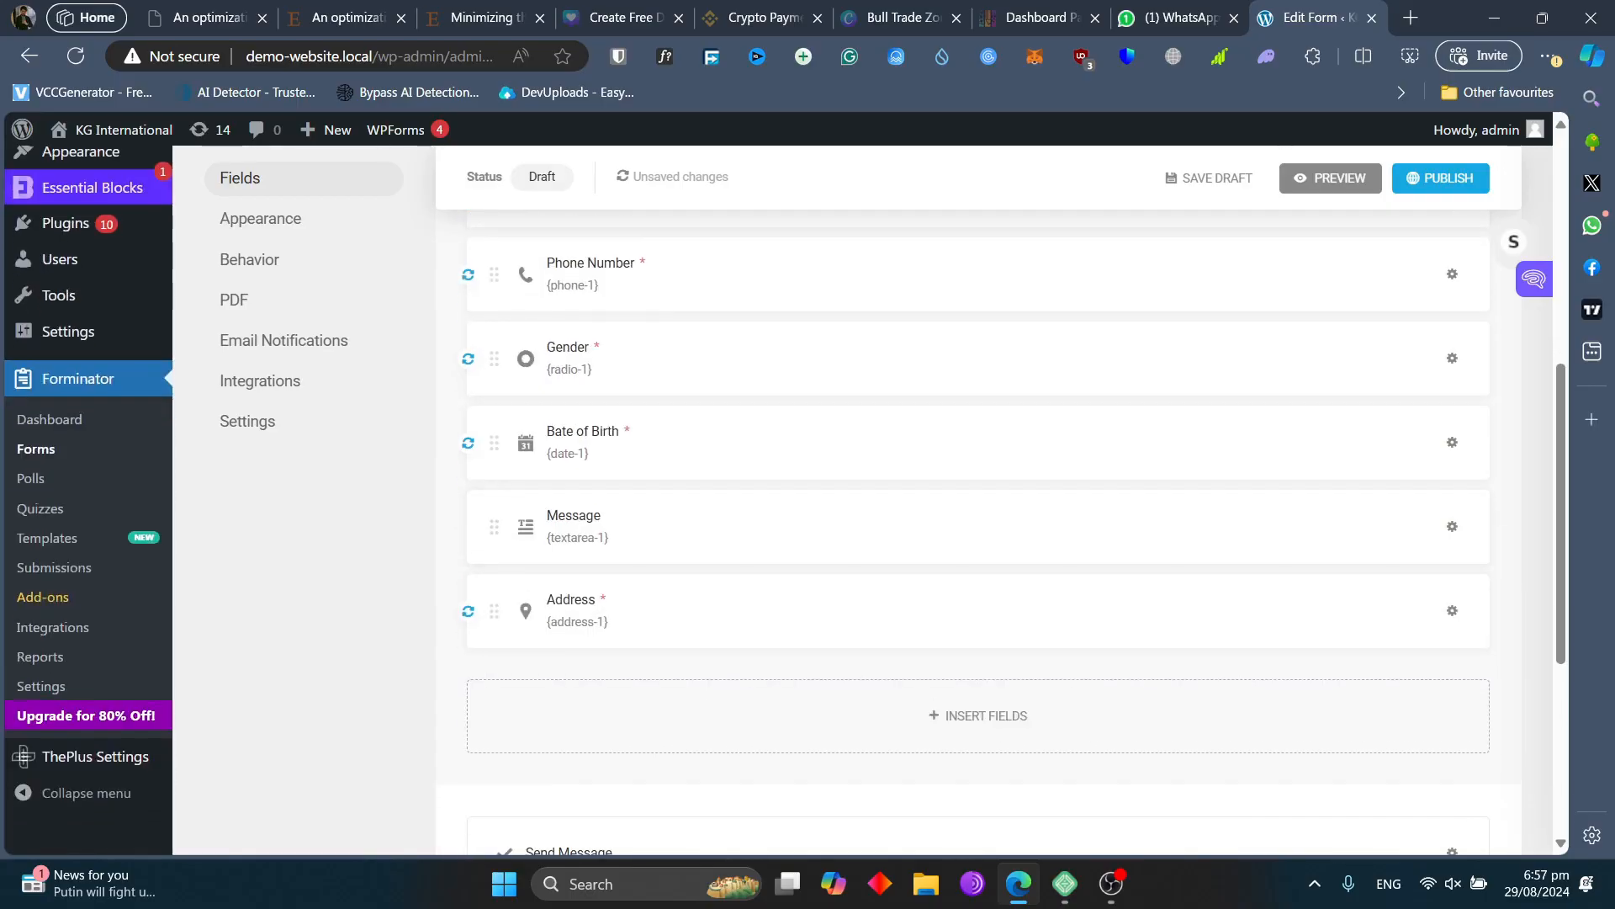
- Insert a Checkbox field at the end of the form
{"action": "left_click", "coordinate": [977, 715]}
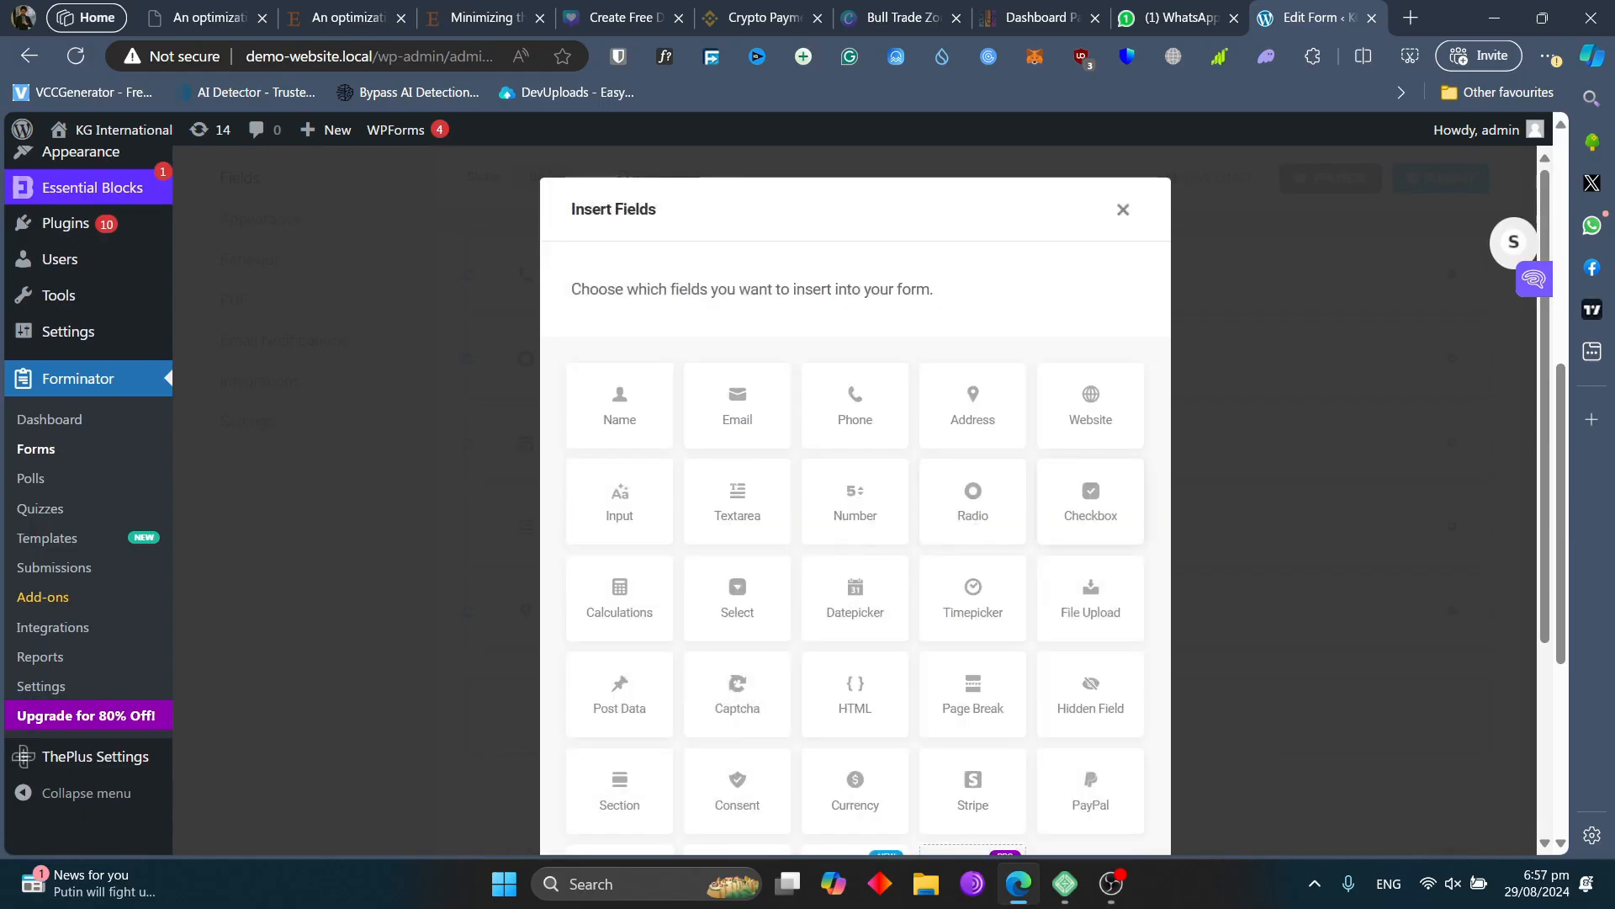
{"action": "left_click", "coordinate": [1090, 501]}
{"action": "scroll", "coordinate": [855, 505], "scroll_direction": "down", "scroll_amount": 3}
{"action": "left_click", "coordinate": [1084, 775]}
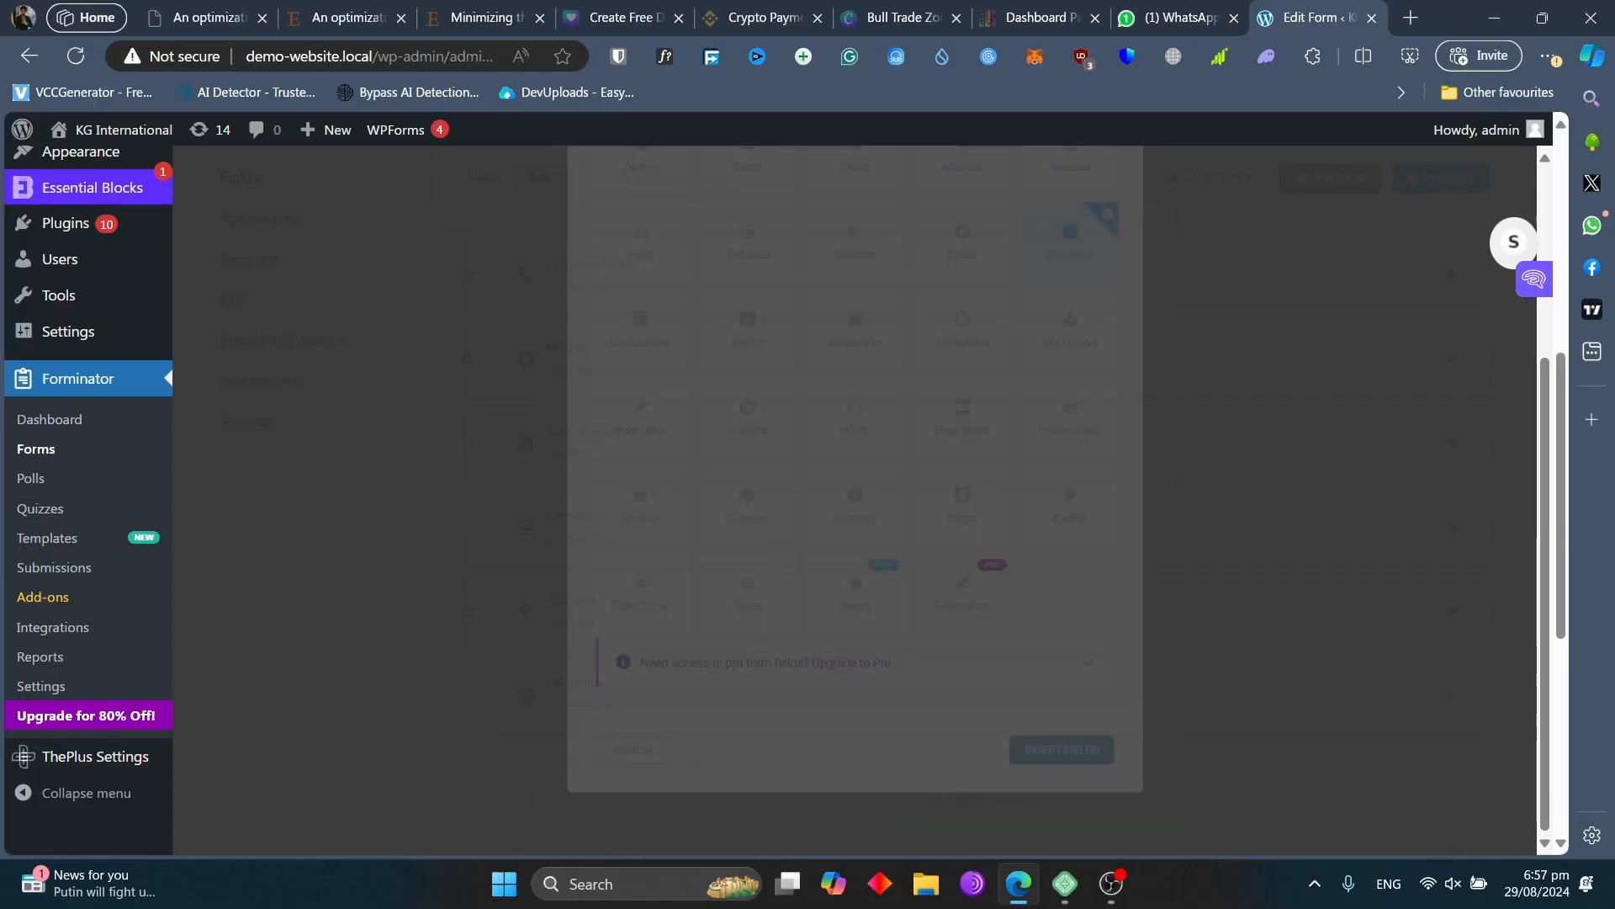
- Examine the Checkbox field's label, options and settings, and close its editor without changes
{"action": "double_click", "coordinate": [660, 368]}
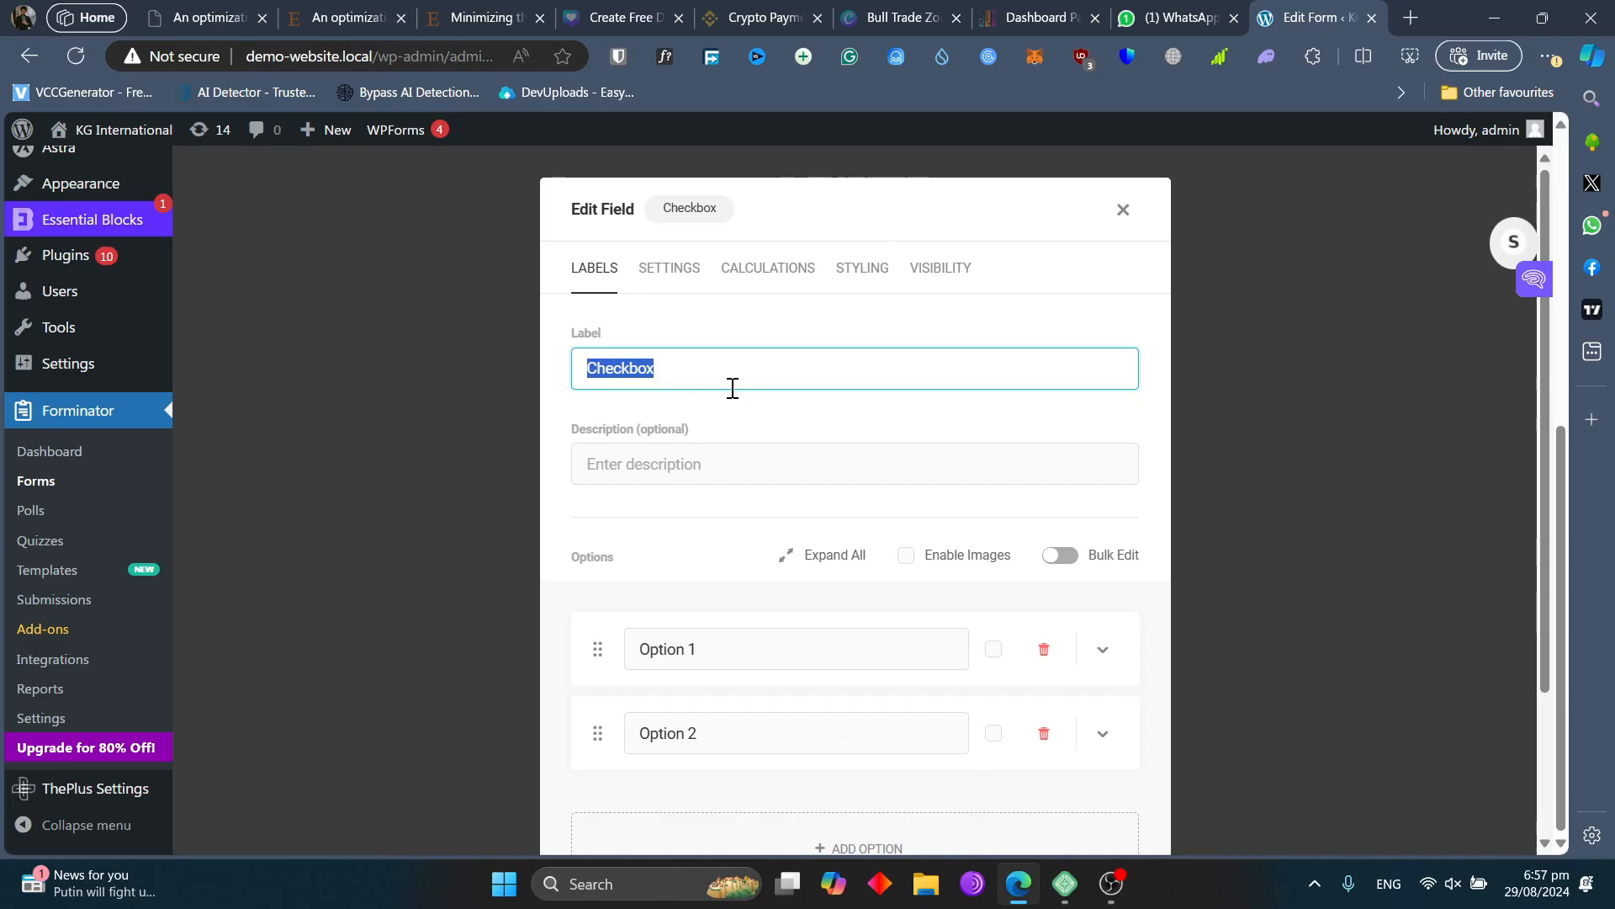
{"action": "scroll", "coordinate": [667, 633], "scroll_direction": "down", "scroll_amount": 1}
{"action": "left_click", "coordinate": [716, 546]}
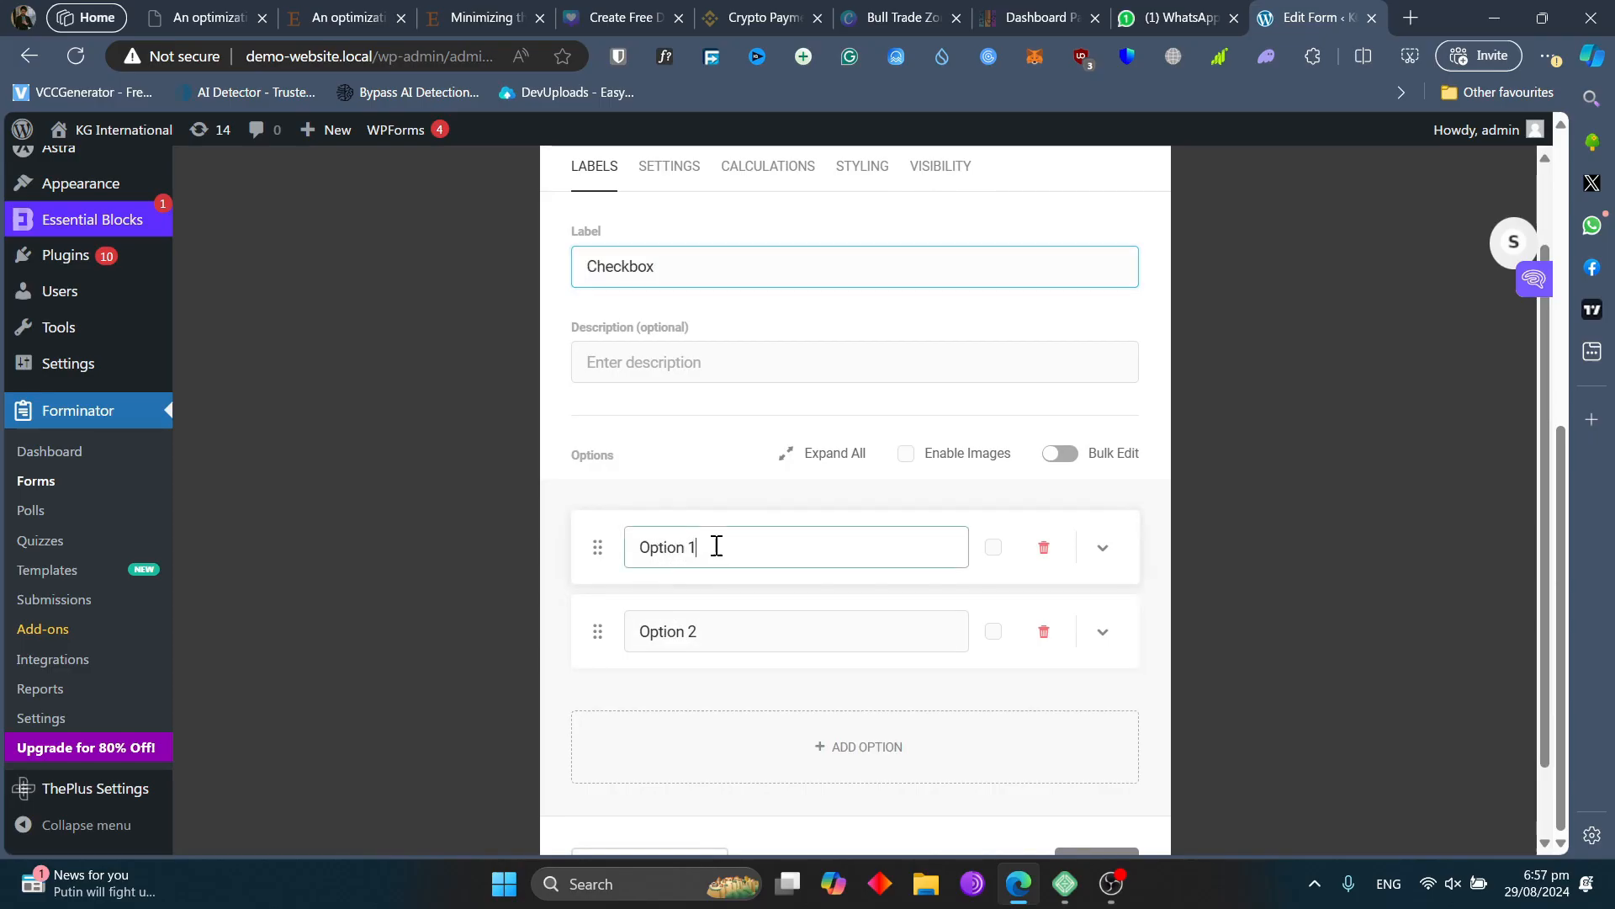
{"action": "left_click_drag", "start_coordinate": [716, 546], "coordinate": [627, 544]}
{"action": "left_click_drag", "start_coordinate": [713, 633], "coordinate": [631, 637]}
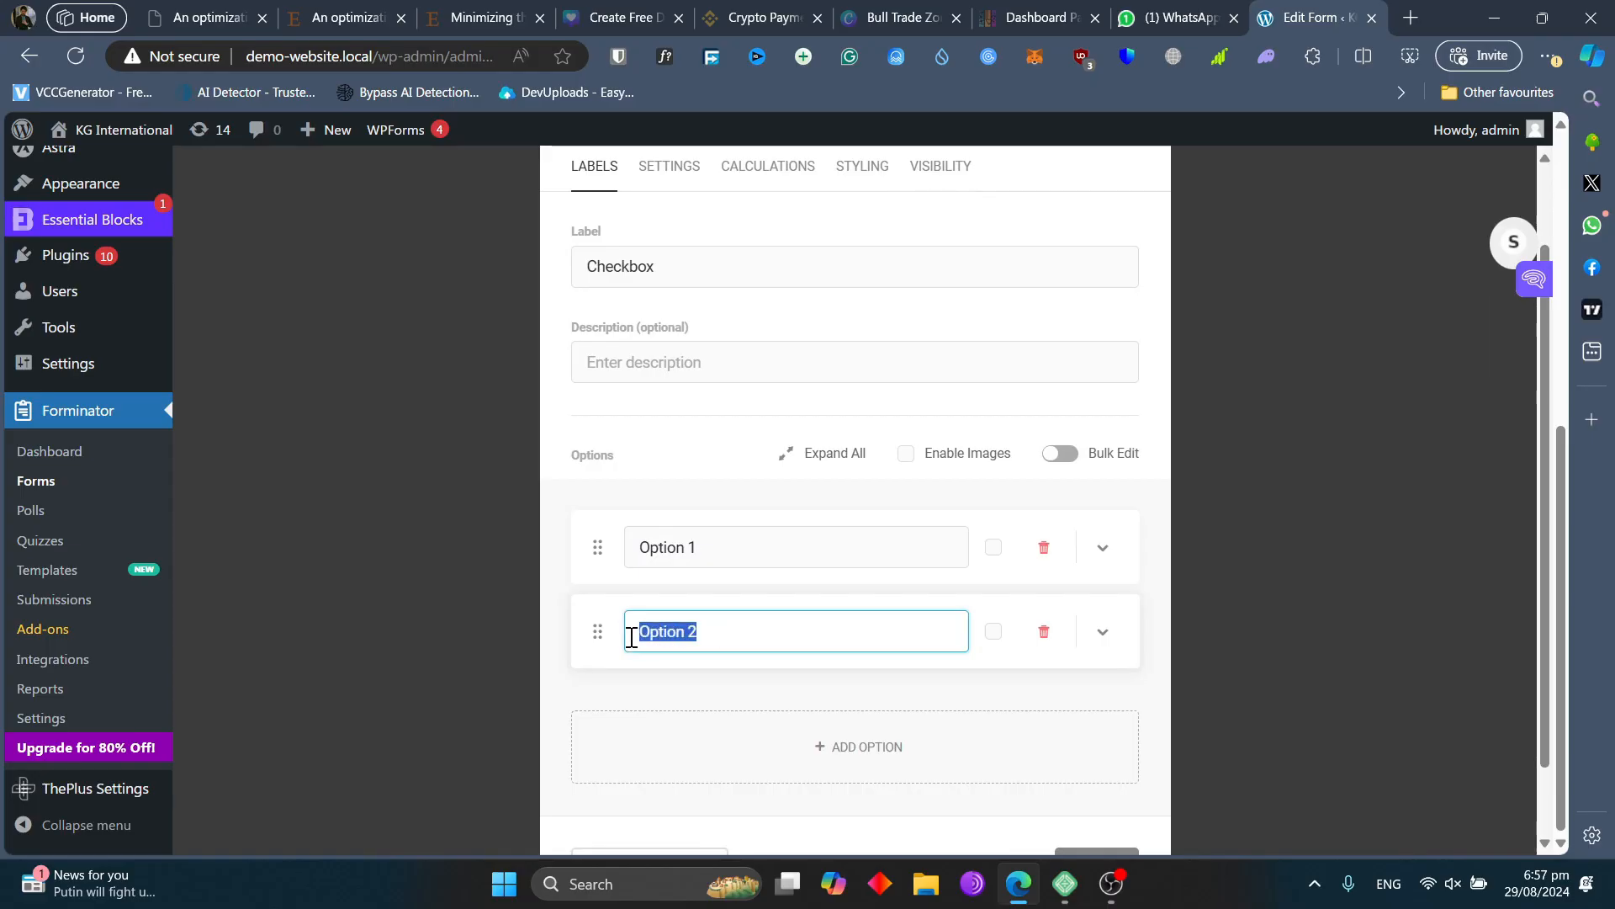
{"action": "scroll", "coordinate": [642, 353], "scroll_direction": "up", "scroll_amount": 1}
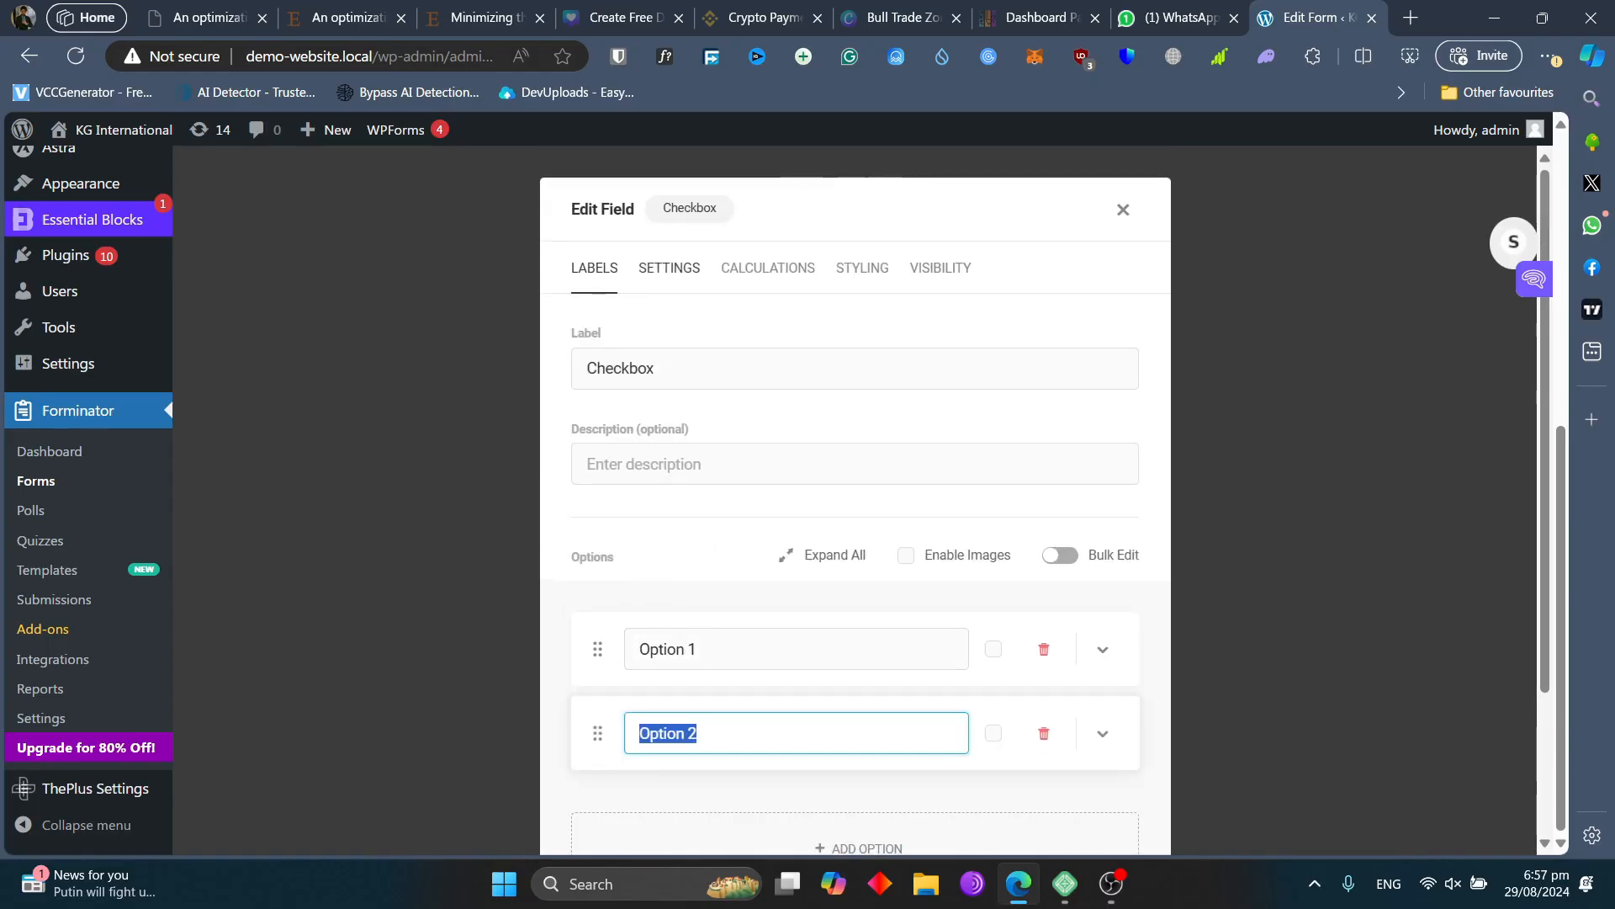
{"action": "left_click", "coordinate": [669, 269]}
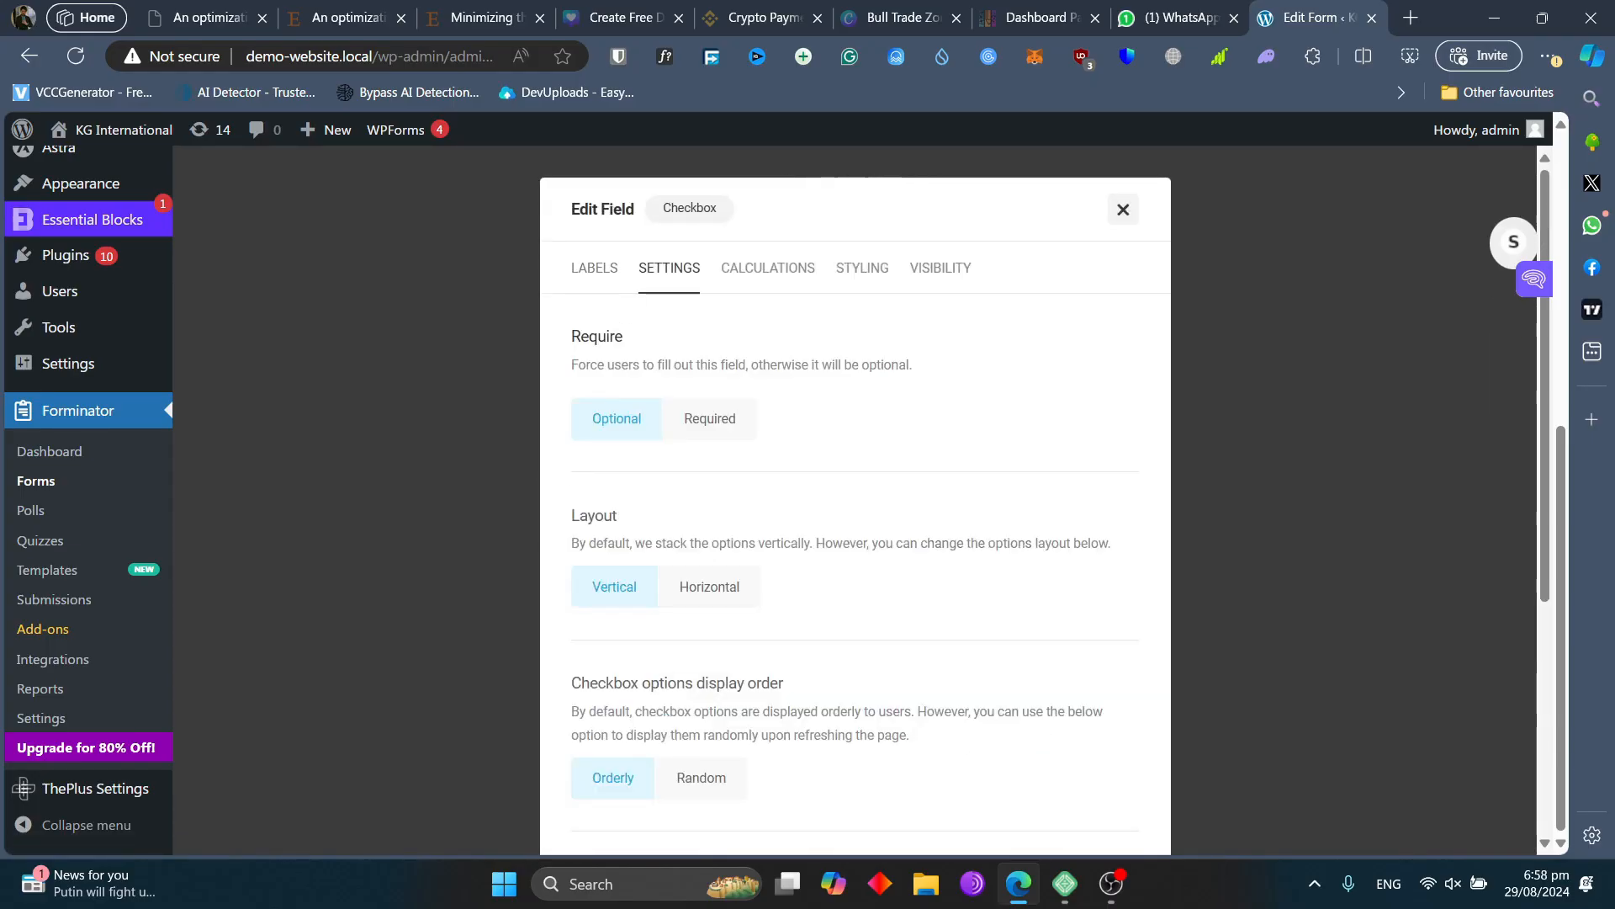
{"action": "left_click", "coordinate": [1123, 209]}
- Delete the Checkbox field from the form
{"action": "scroll", "coordinate": [841, 505], "scroll_direction": "up", "scroll_amount": 3}
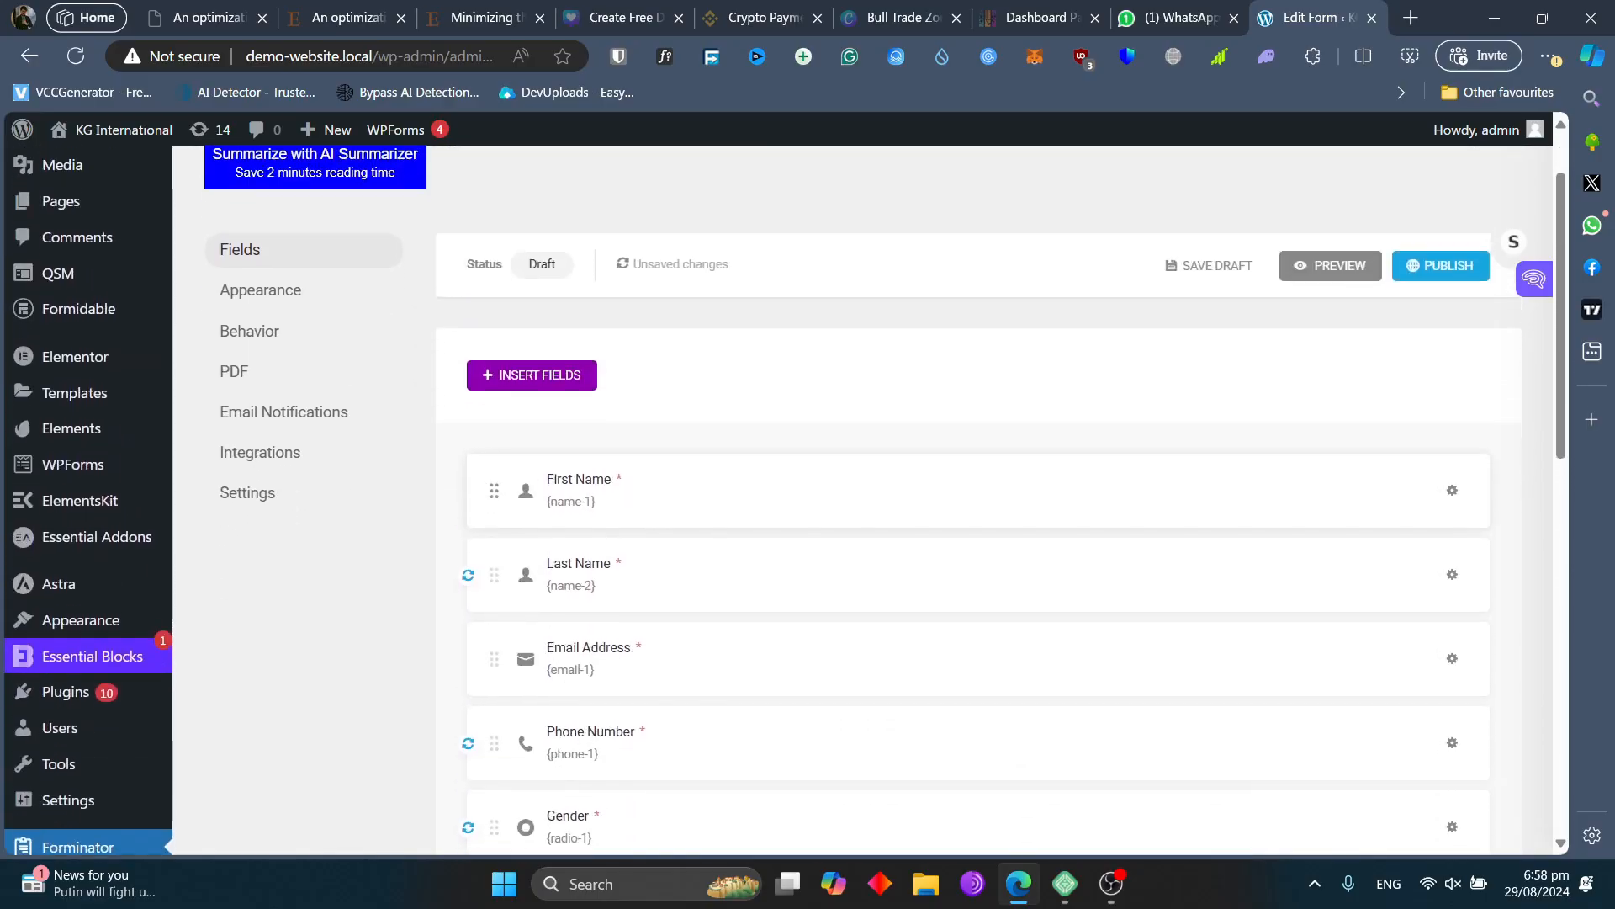
{"action": "scroll", "coordinate": [841, 504], "scroll_direction": "down", "scroll_amount": 3}
{"action": "scroll", "coordinate": [841, 504], "scroll_direction": "down", "scroll_amount": 1}
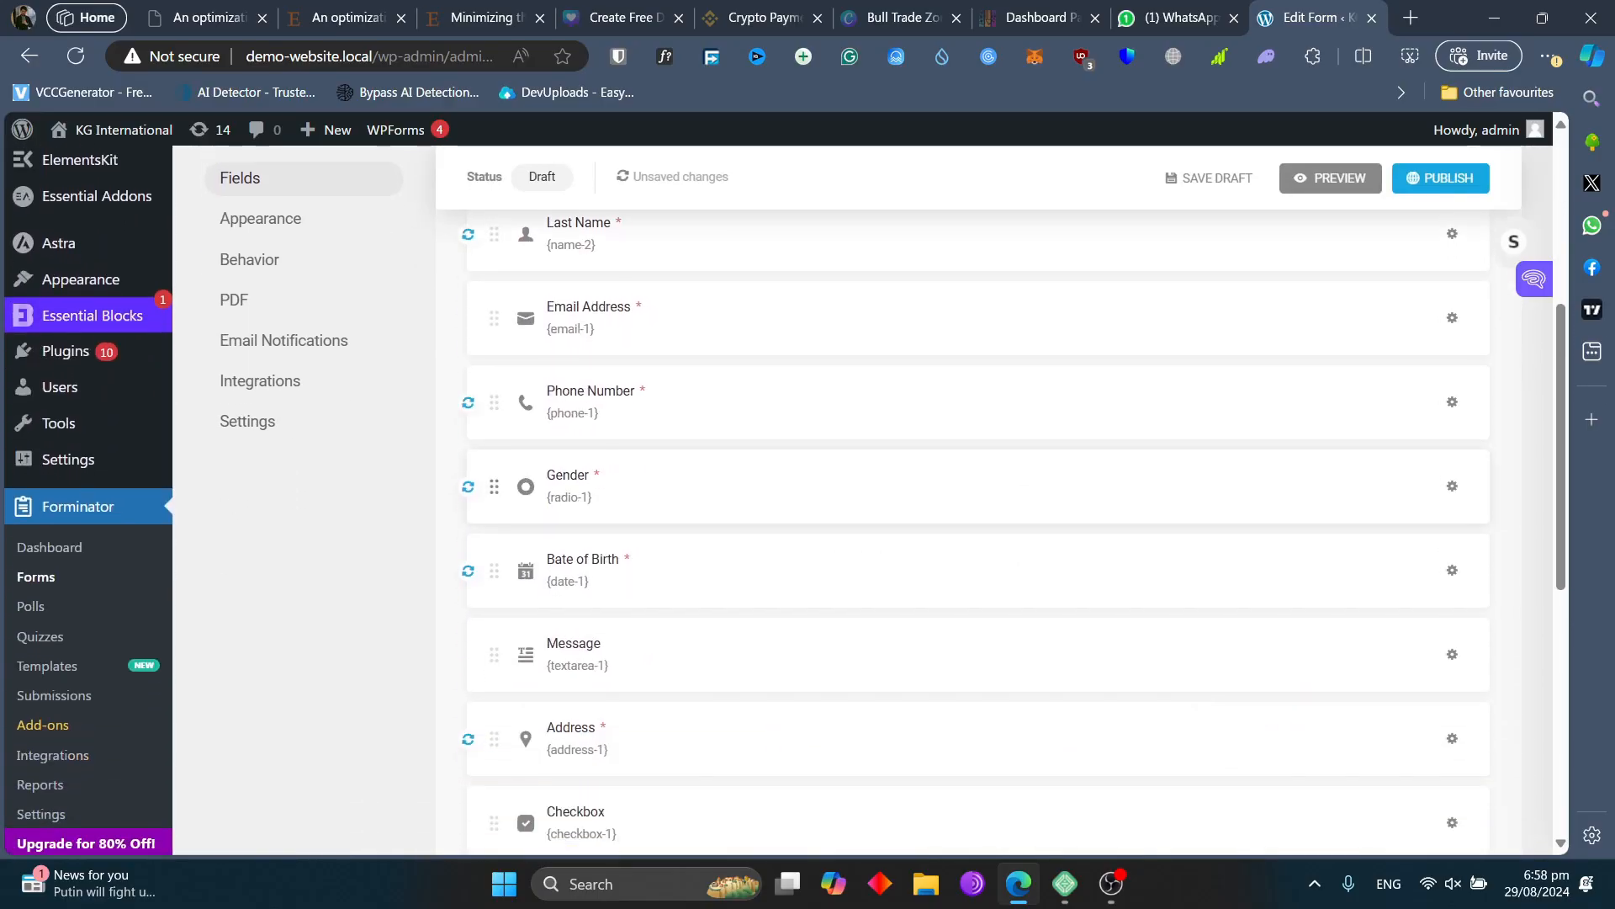
{"action": "scroll", "coordinate": [842, 505], "scroll_direction": "down", "scroll_amount": 2}
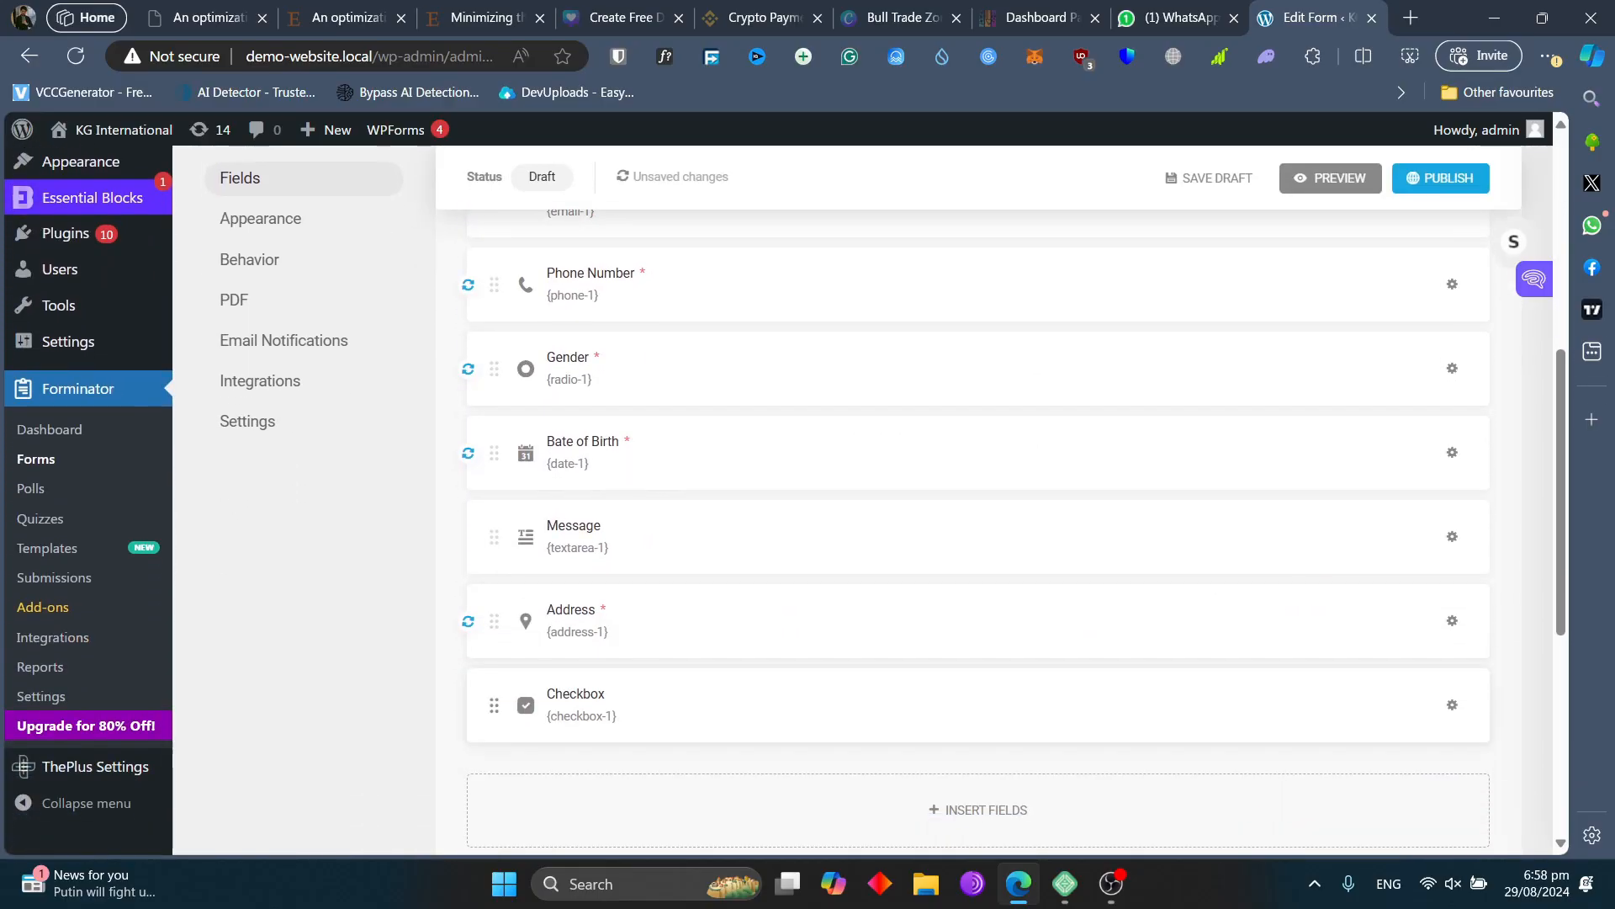
{"action": "left_click", "coordinate": [1453, 704]}
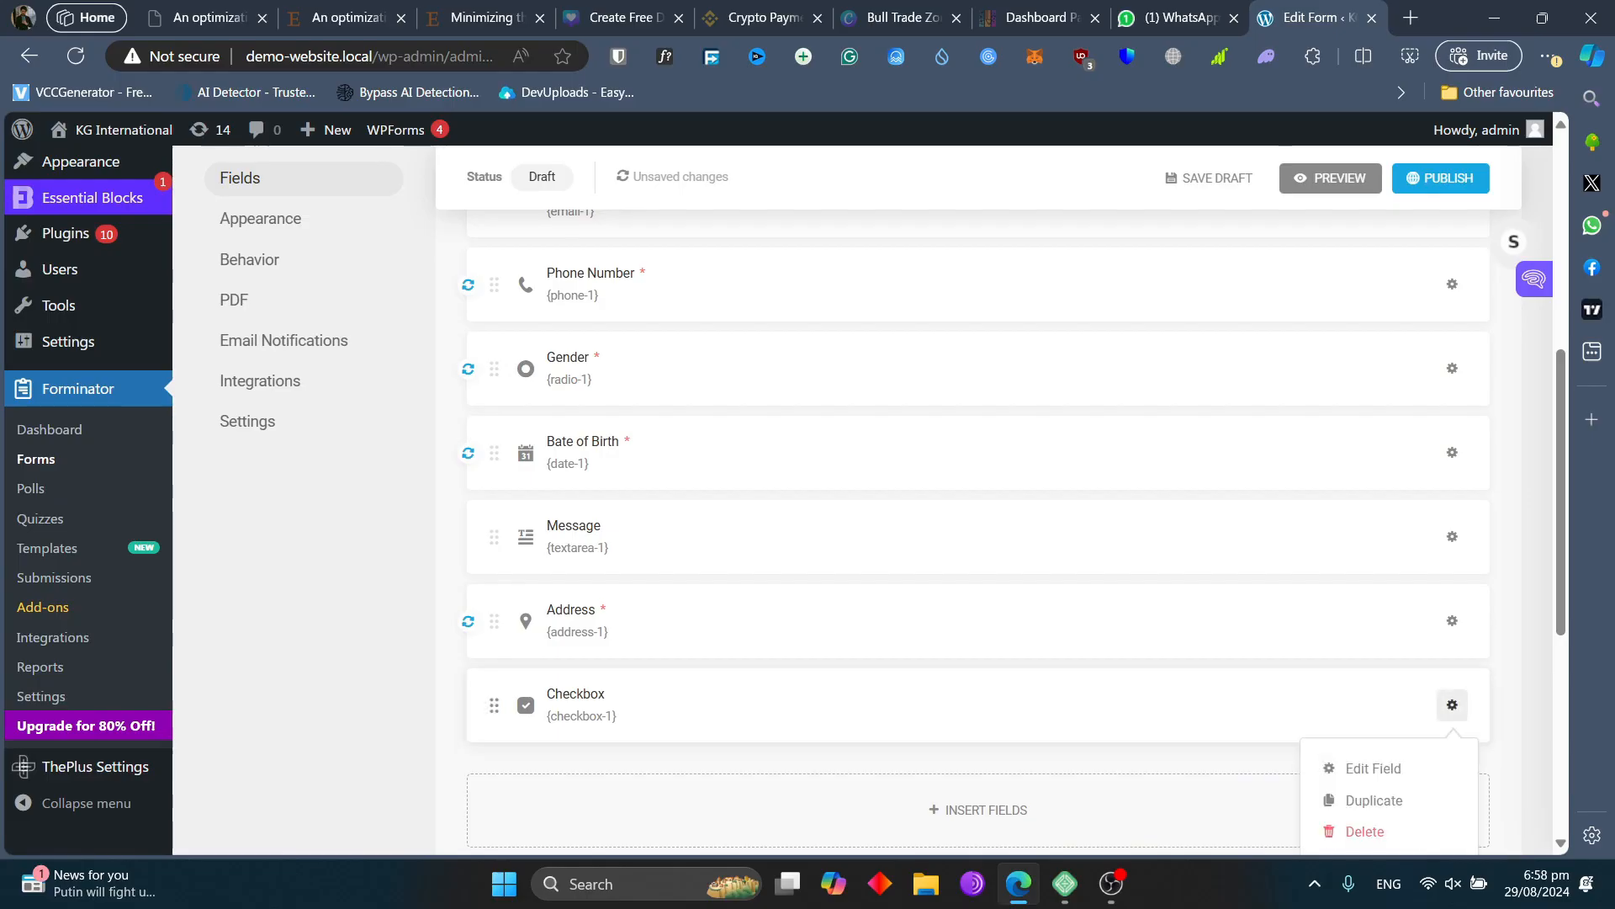
{"action": "left_click", "coordinate": [1365, 832]}
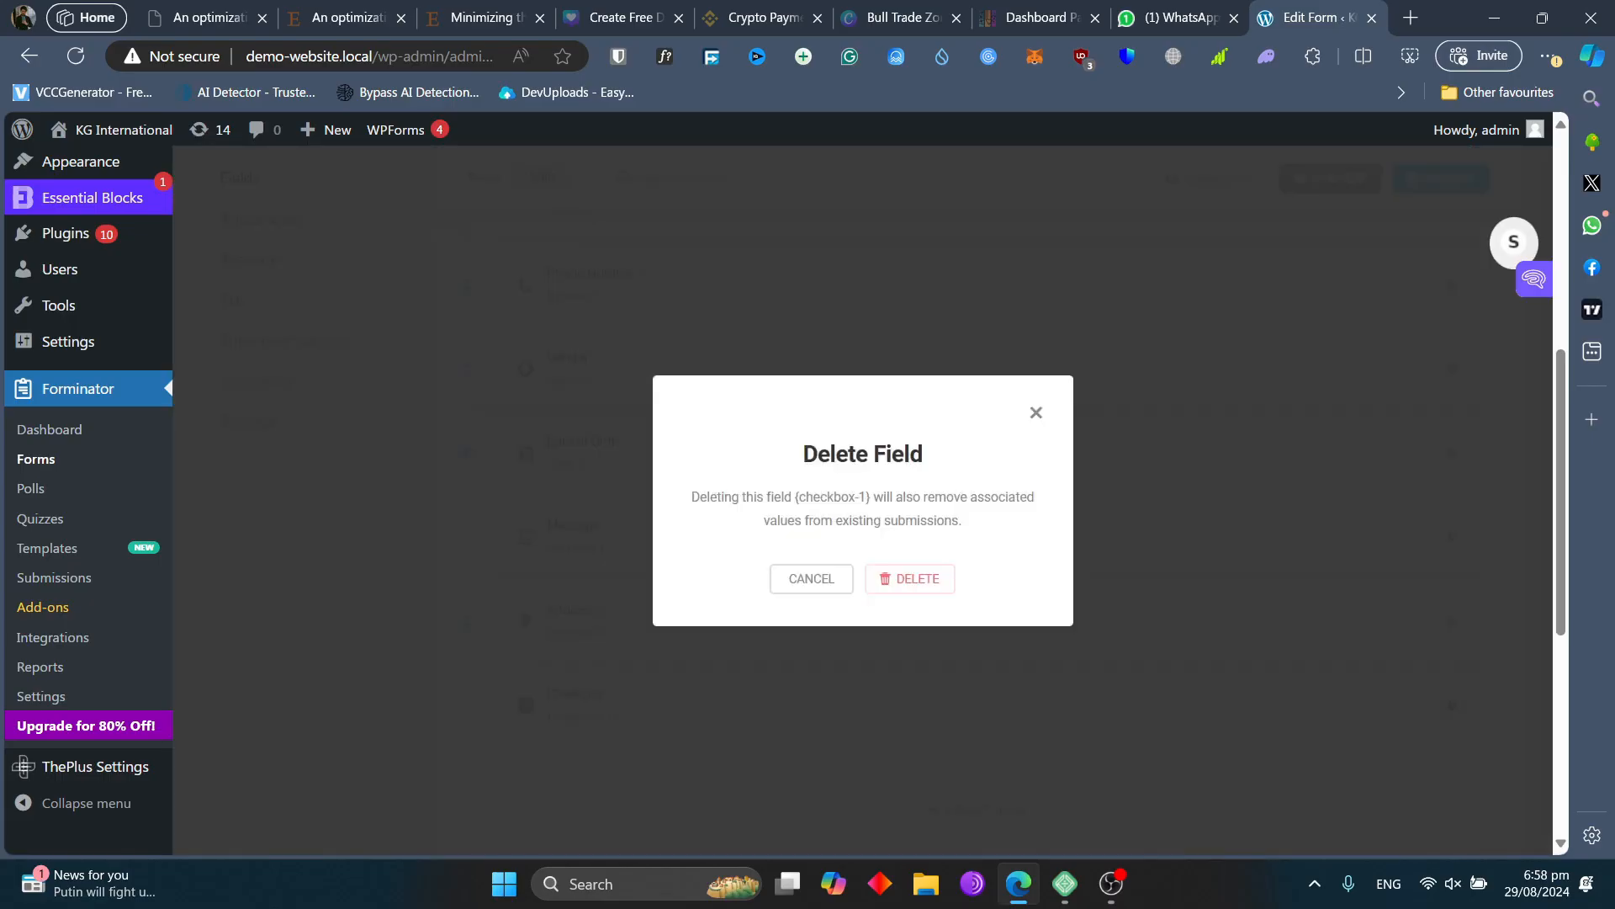
{"action": "left_click", "coordinate": [909, 578]}
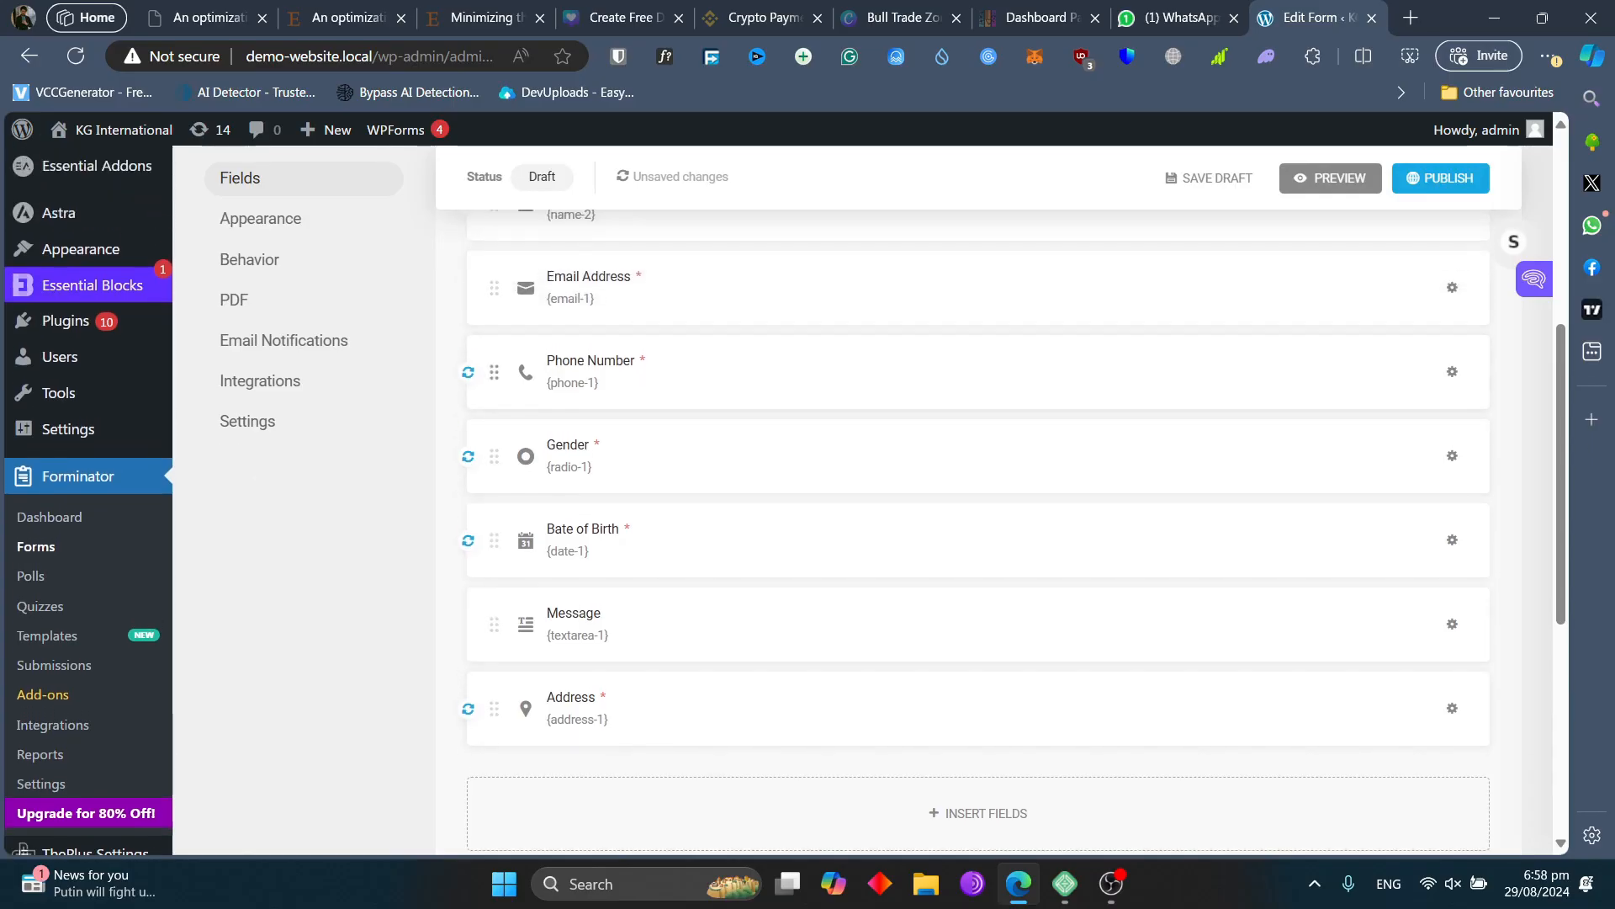
- Check the form's field list, publish the form, and copy its shortcode
{"action": "scroll", "coordinate": [978, 521], "scroll_direction": "up", "scroll_amount": 1}
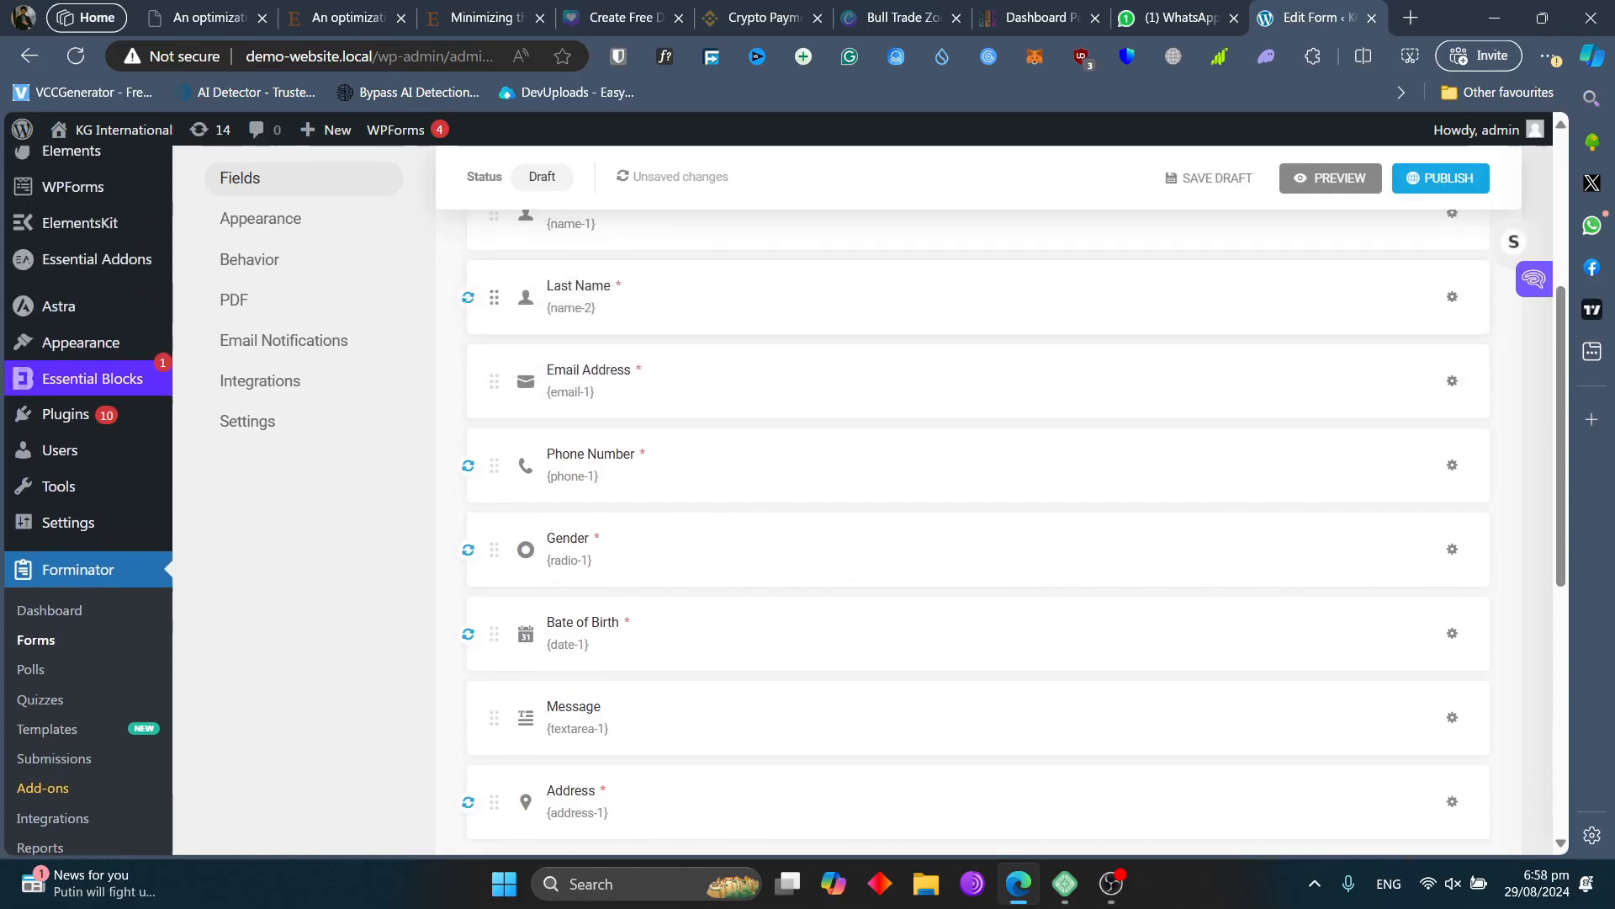
{"action": "scroll", "coordinate": [977, 505], "scroll_direction": "up", "scroll_amount": 1}
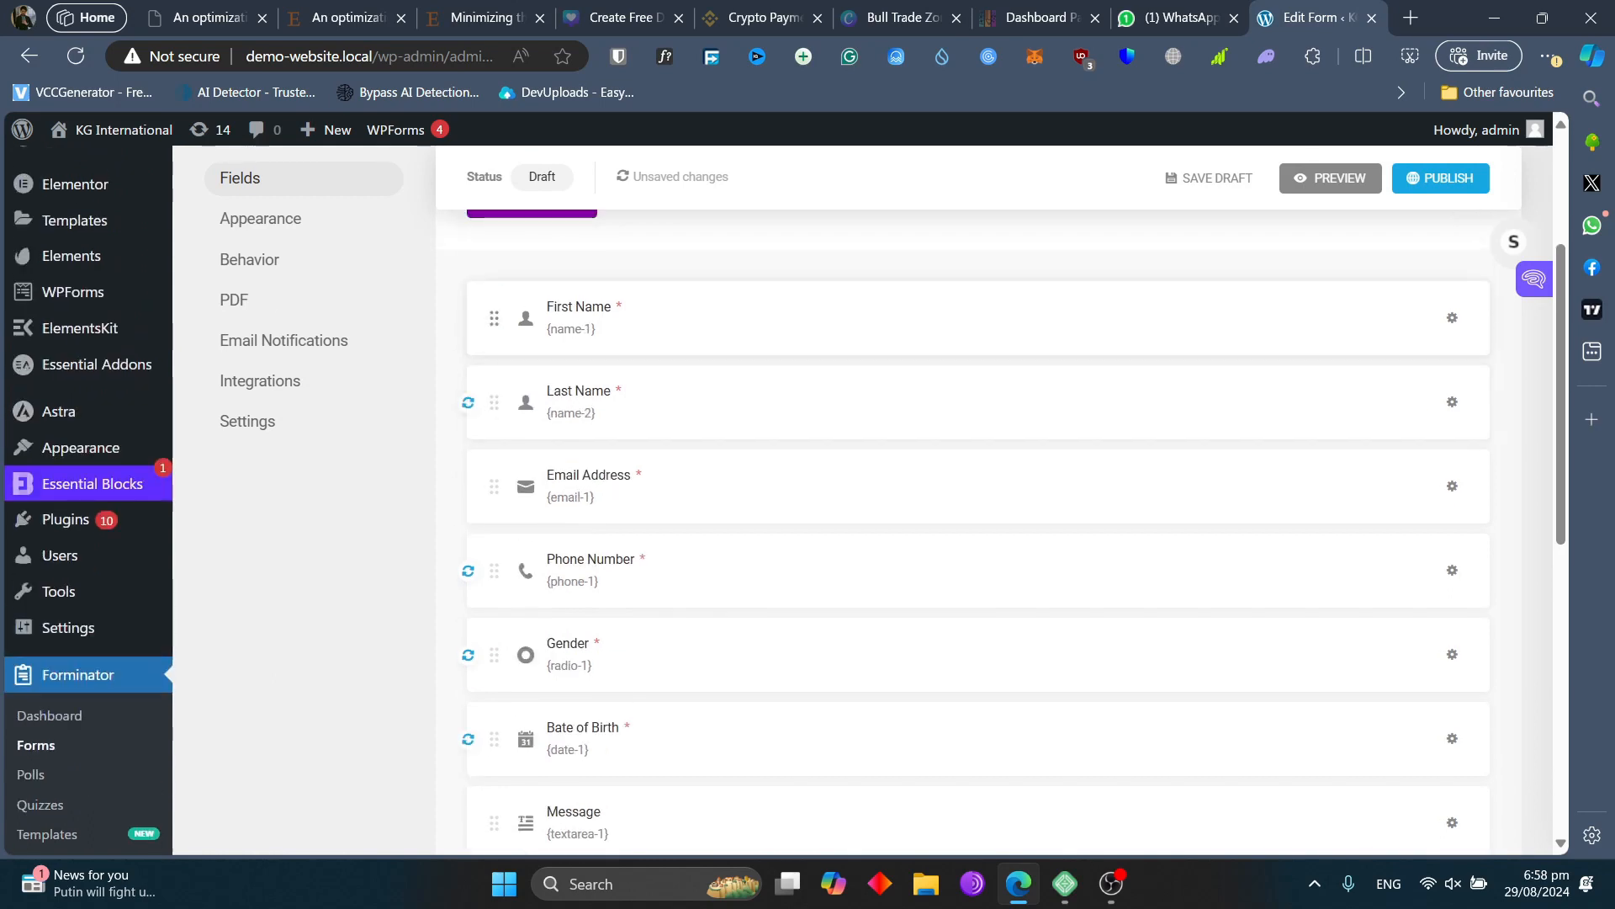
{"action": "scroll", "coordinate": [978, 505], "scroll_direction": "down", "scroll_amount": 2}
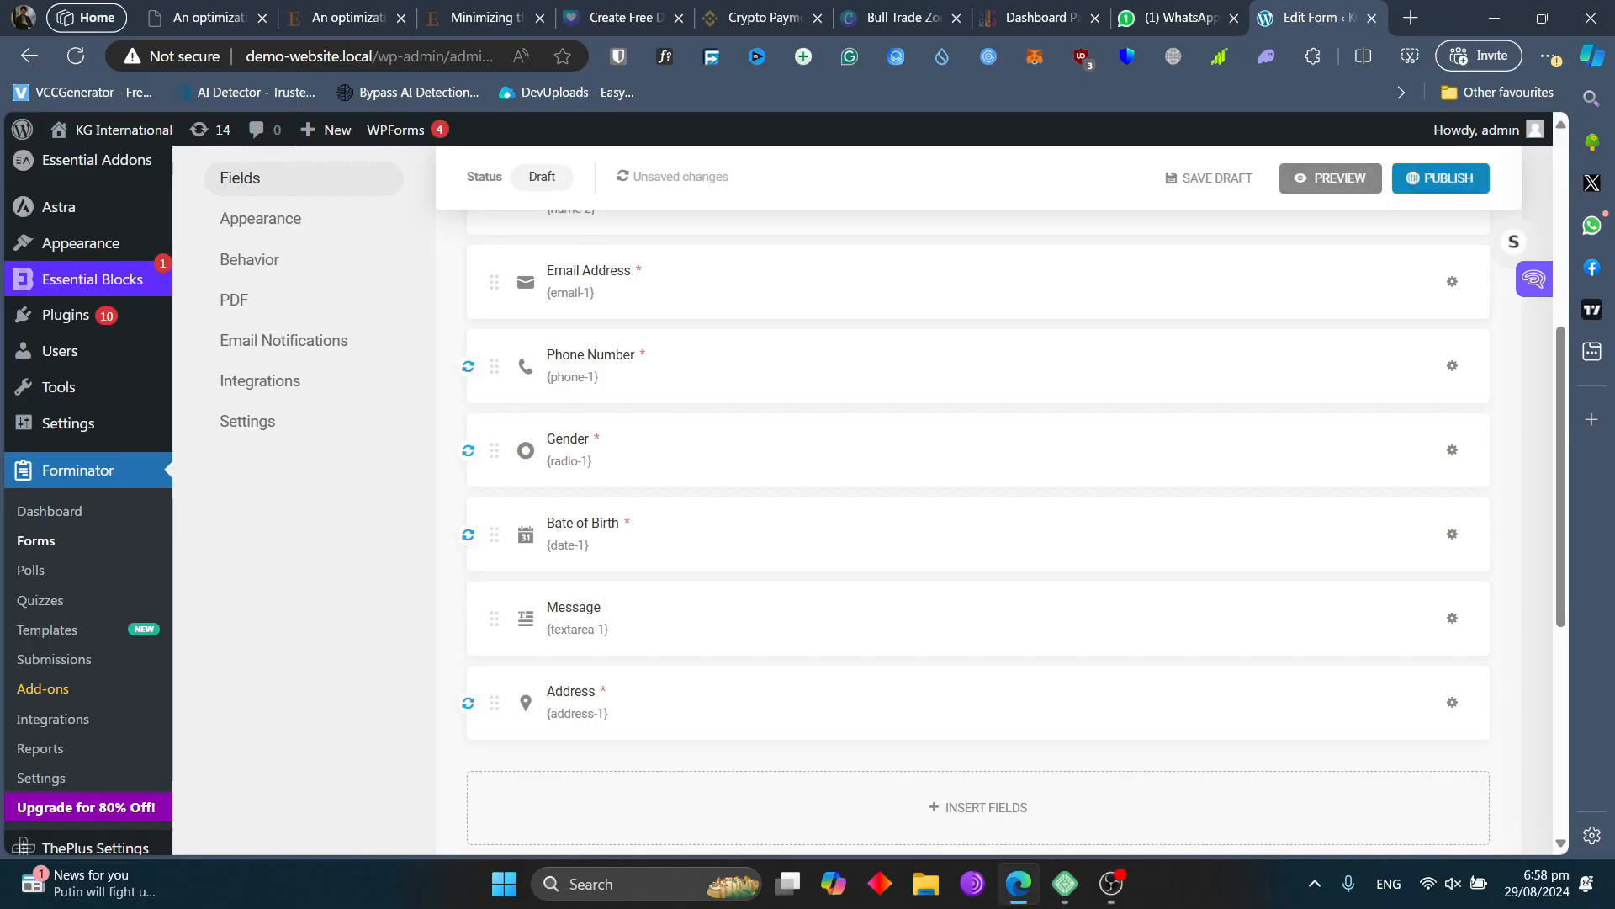
{"action": "left_click", "coordinate": [1440, 178]}
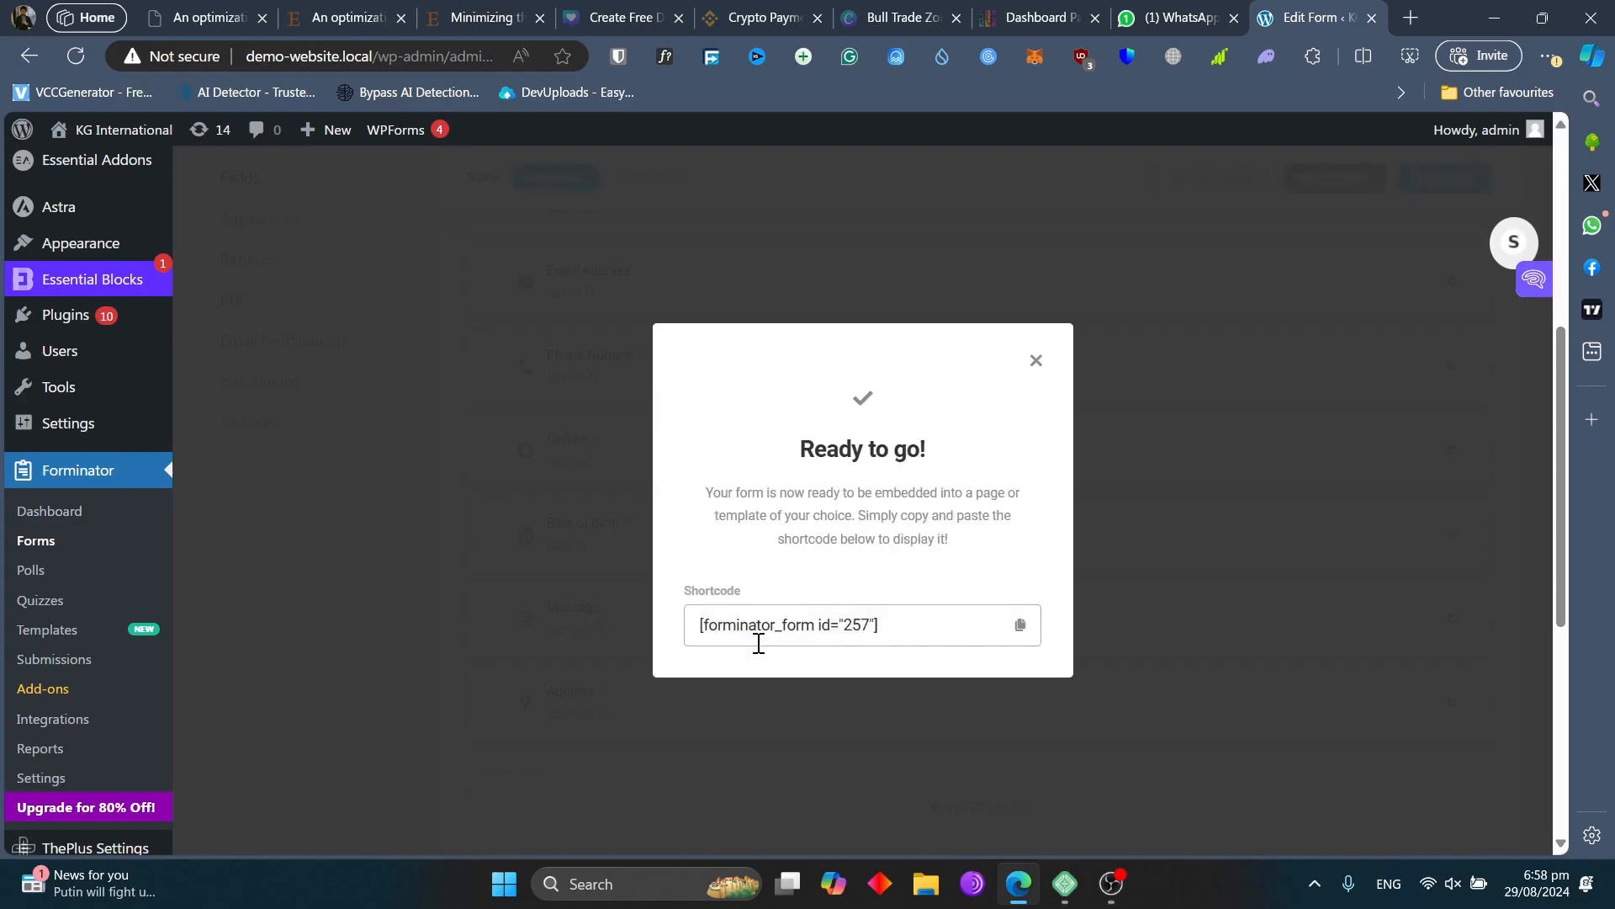
{"action": "left_click", "coordinate": [886, 625]}
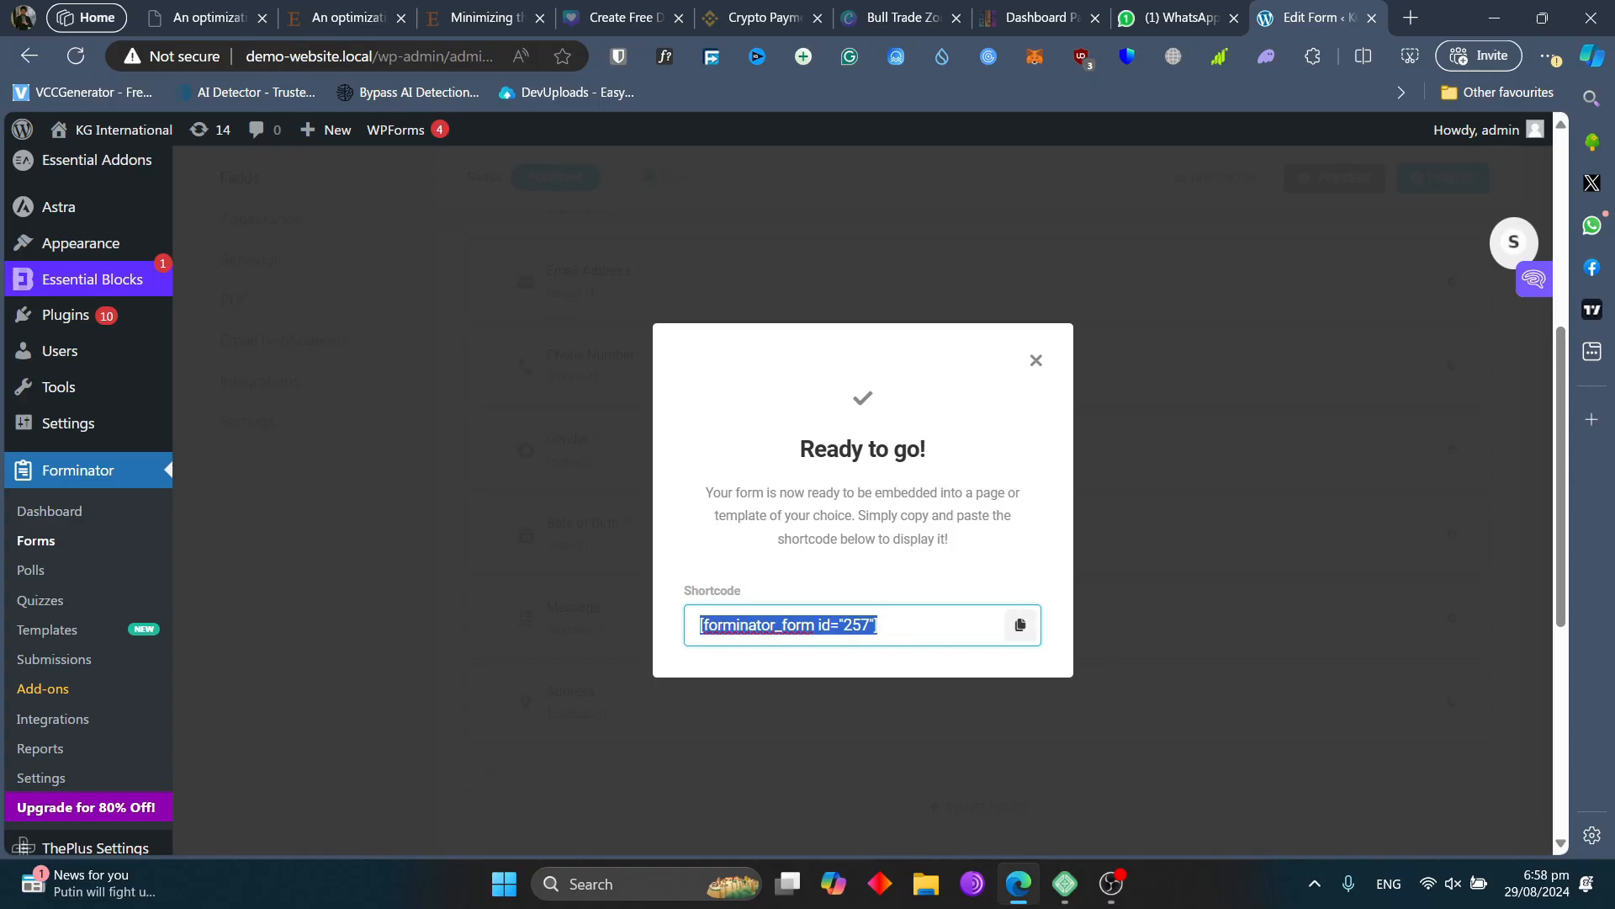
{"action": "left_click", "coordinate": [1021, 624]}
- Switch to Local to open the Demo website's front end, and copy the published form's shortcode again in the browser
{"action": "left_click", "coordinate": [1066, 884]}
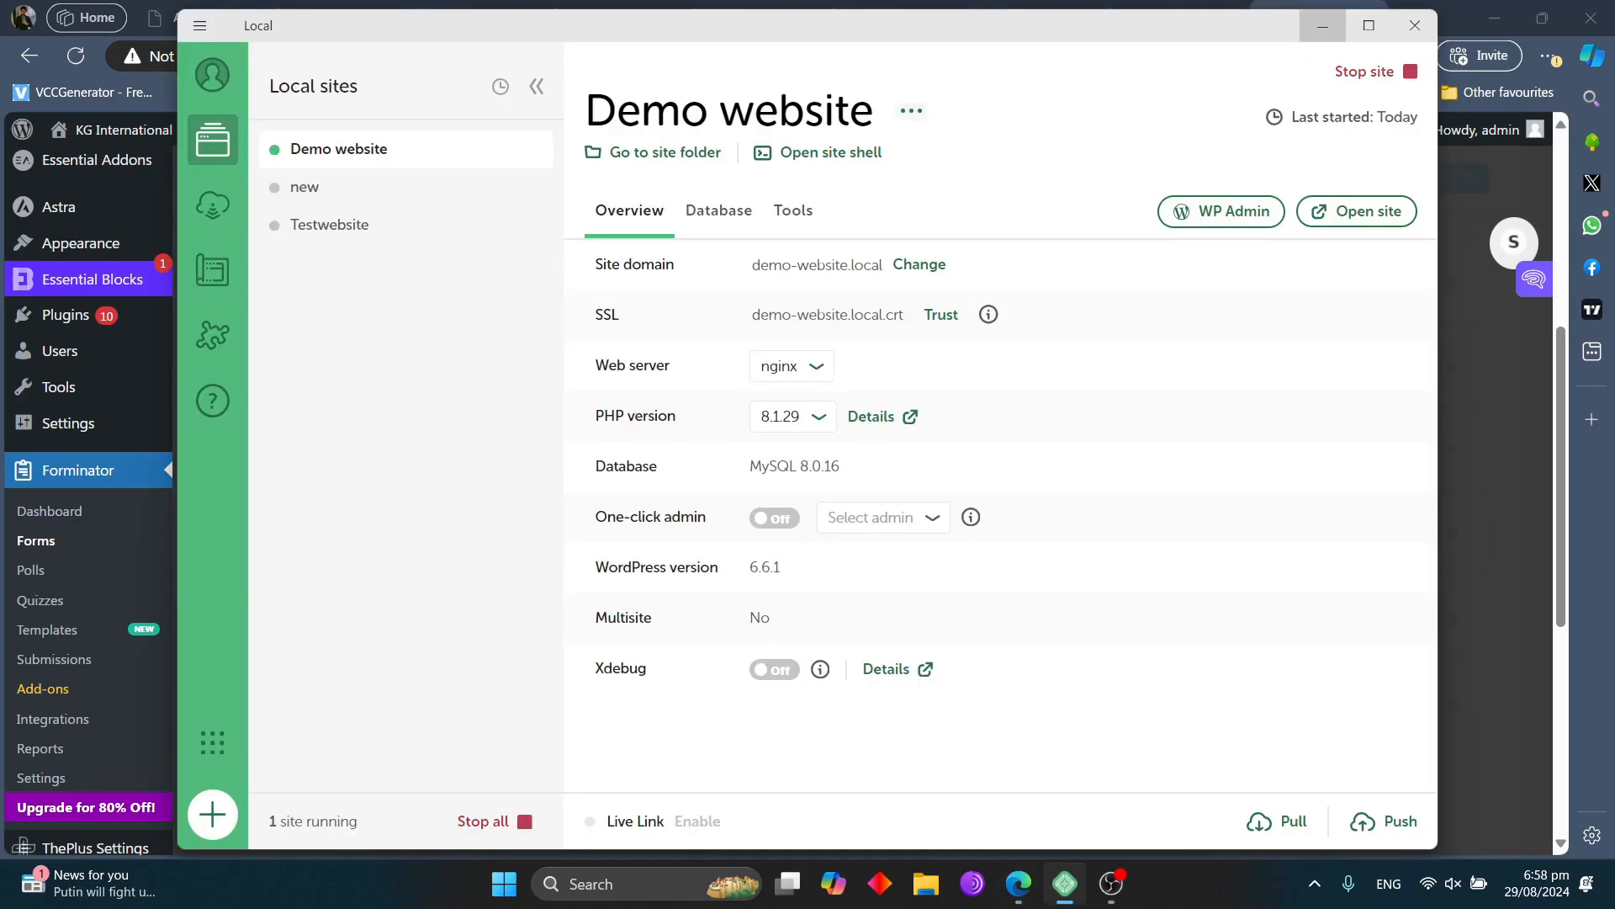
{"action": "left_click", "coordinate": [1356, 211]}
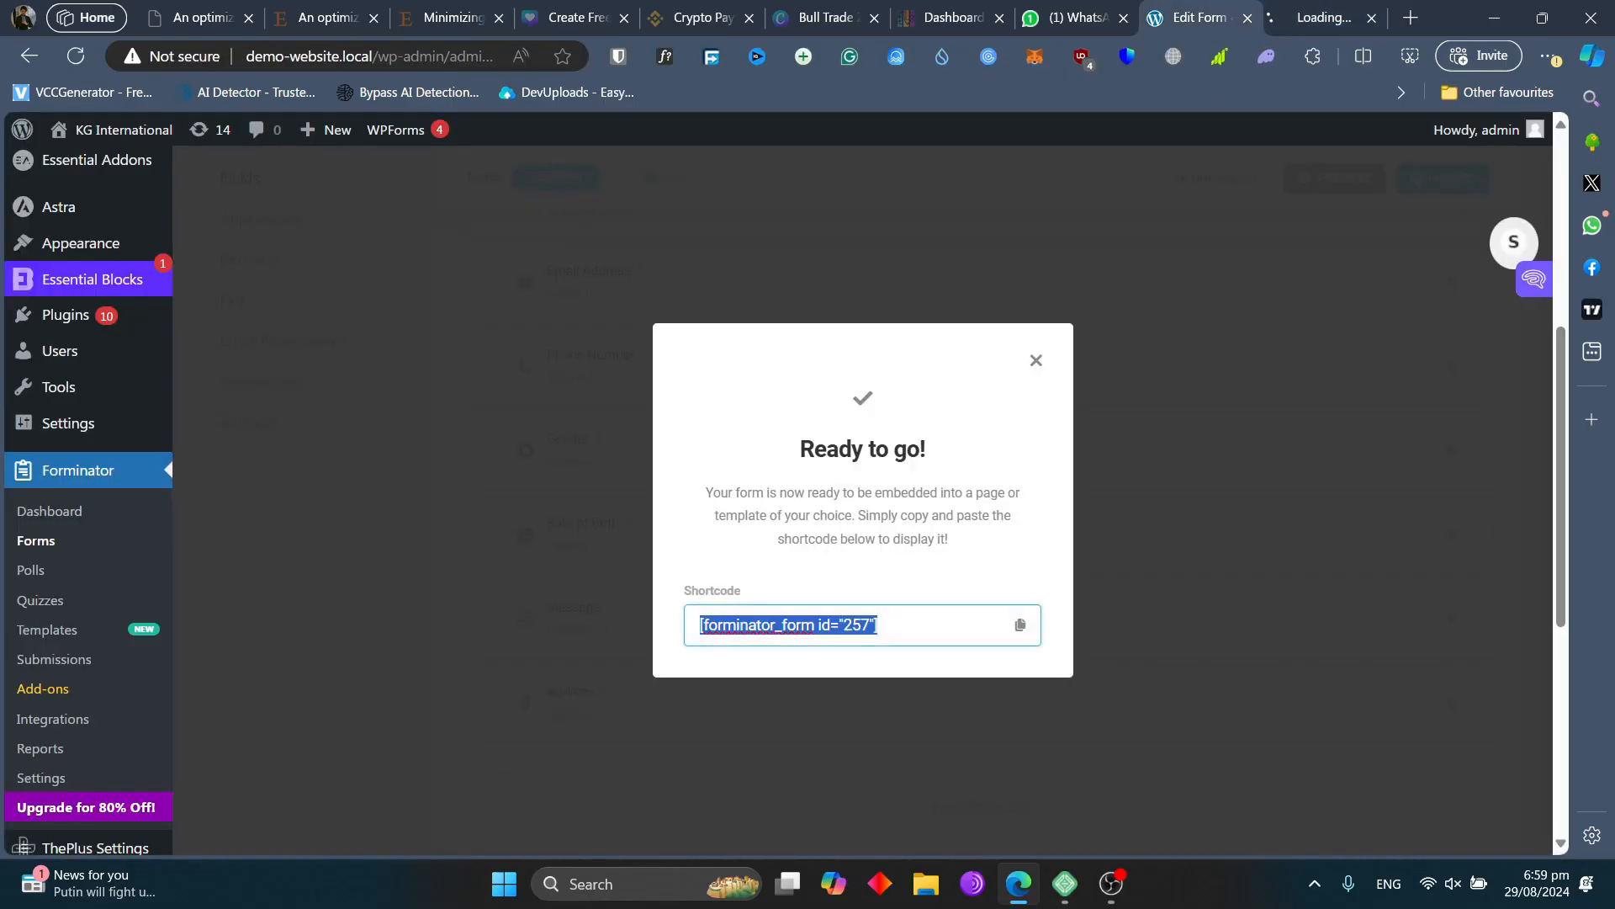
{"action": "left_click_drag", "start_coordinate": [887, 624], "coordinate": [691, 645]}
{"action": "key", "text": "ctrl+c"}
{"action": "left_click", "coordinate": [1020, 625]}
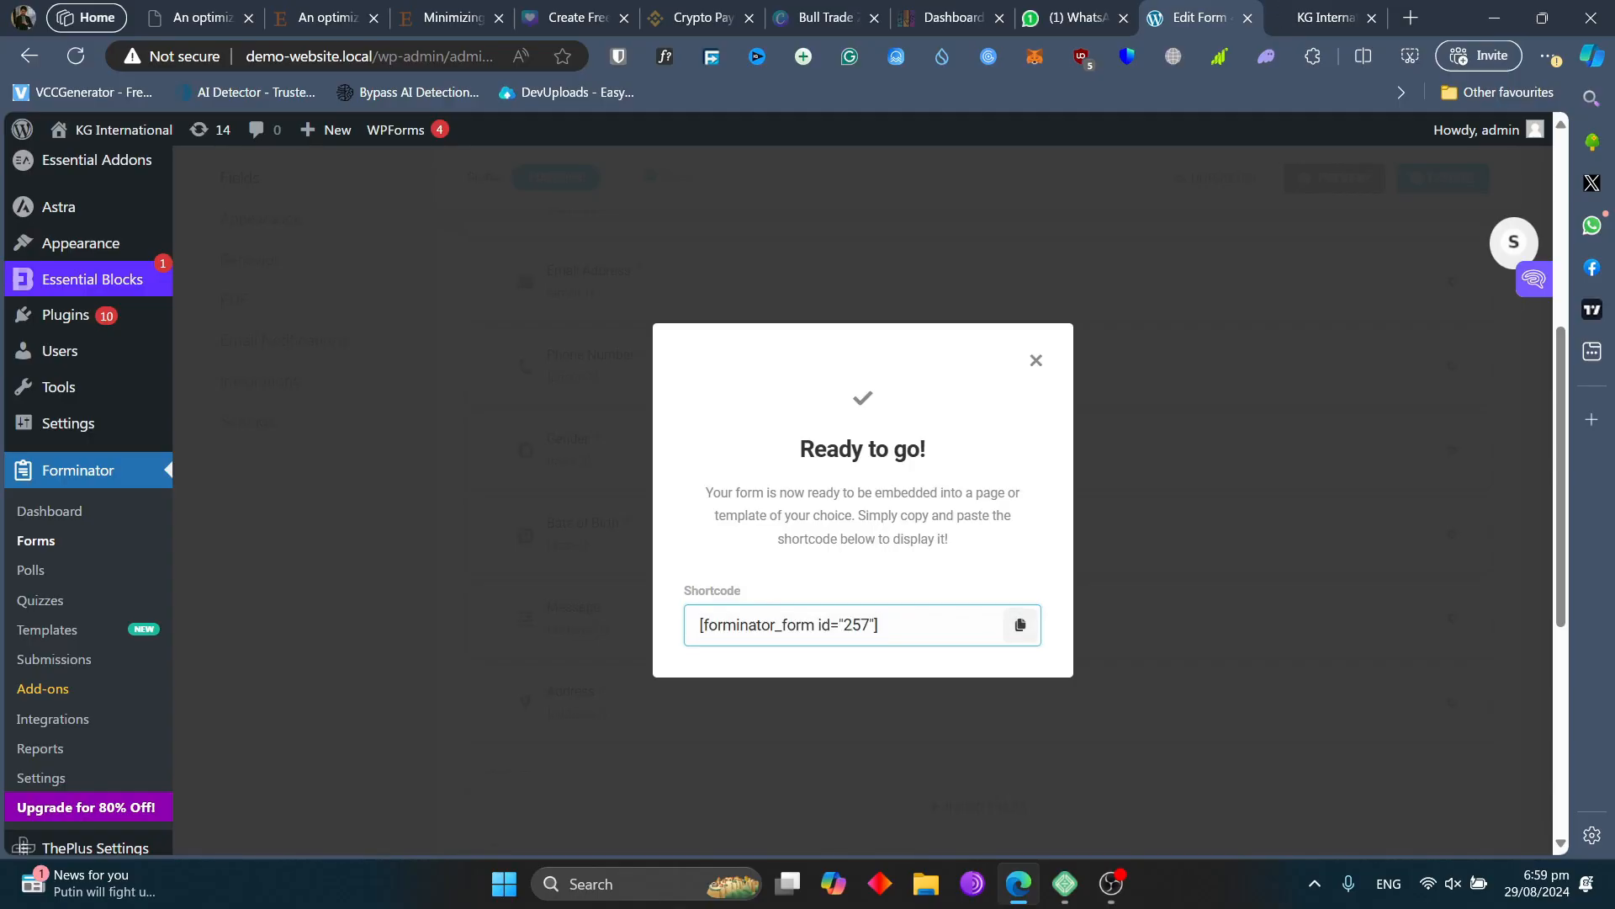
- Look over the site's homepage and About Us page for a place to embed the form
{"action": "left_click", "coordinate": [1325, 18]}
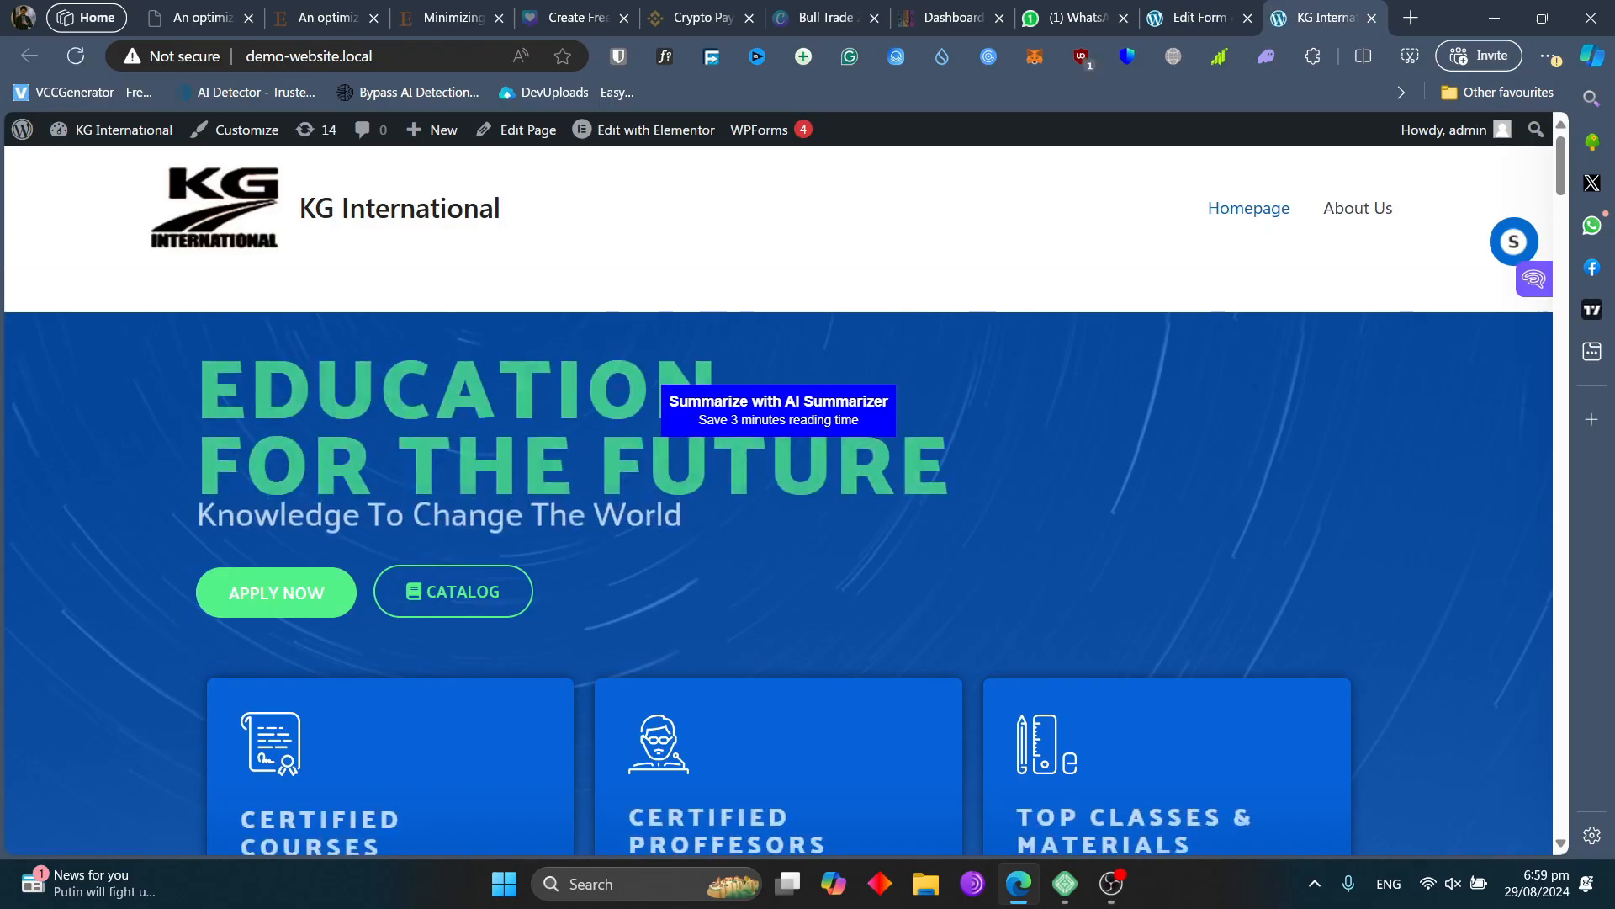
{"action": "scroll", "coordinate": [778, 421], "scroll_direction": "down", "scroll_amount": 5}
{"action": "scroll", "coordinate": [778, 421], "scroll_direction": "down", "scroll_amount": 7}
{"action": "scroll", "coordinate": [779, 420], "scroll_direction": "up", "scroll_amount": 13}
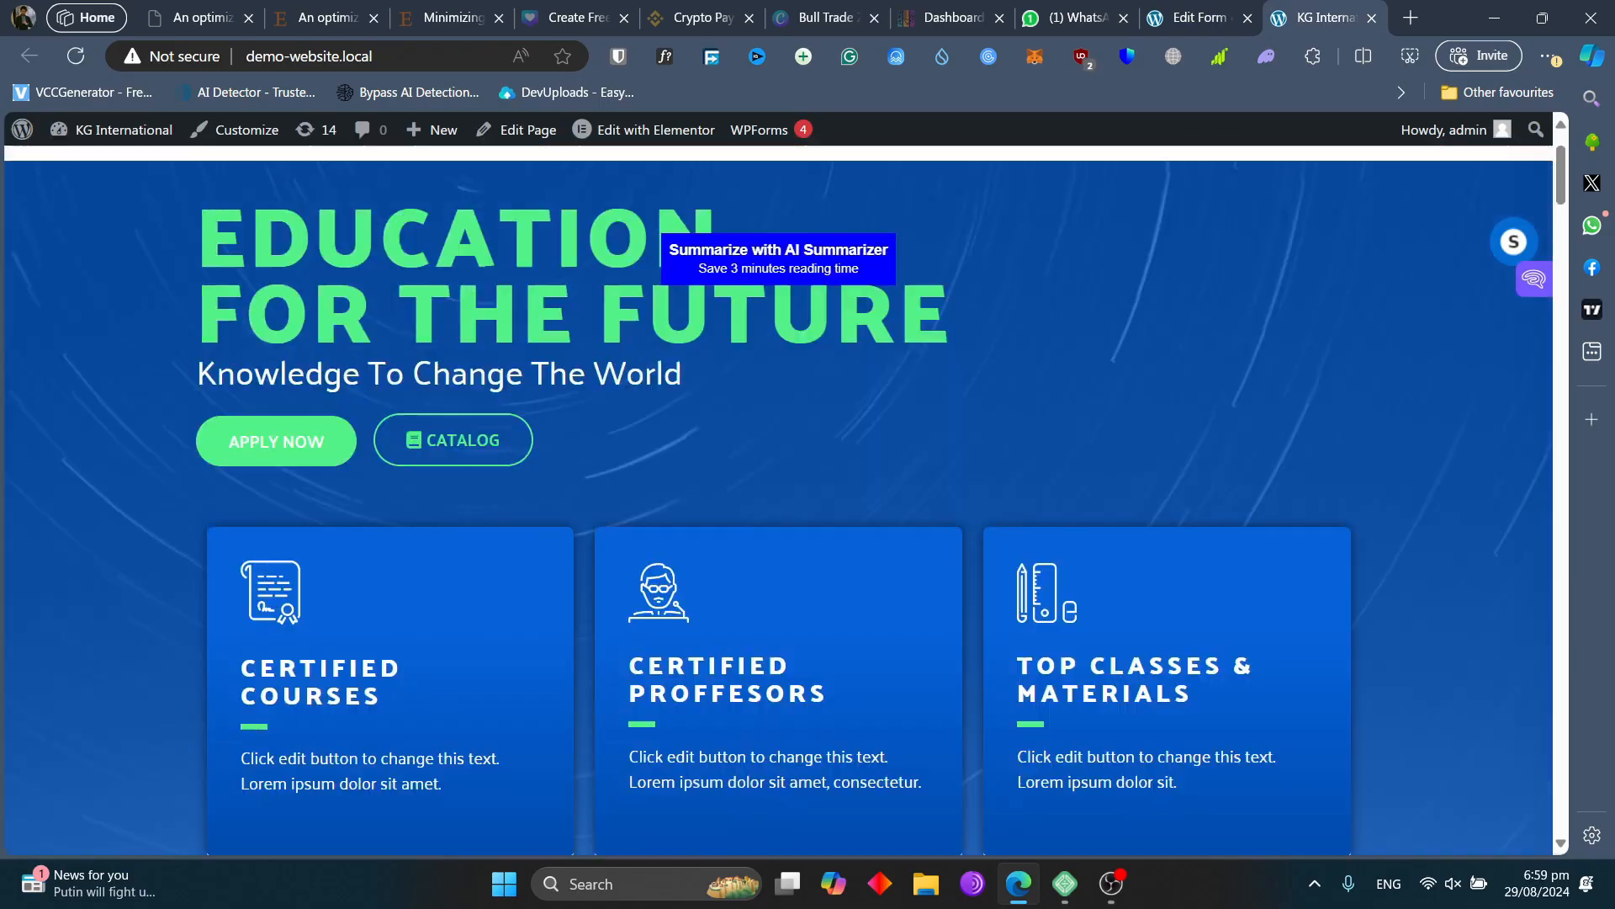
{"action": "scroll", "coordinate": [778, 421], "scroll_direction": "down", "scroll_amount": 2}
{"action": "scroll", "coordinate": [778, 420], "scroll_direction": "up", "scroll_amount": 2}
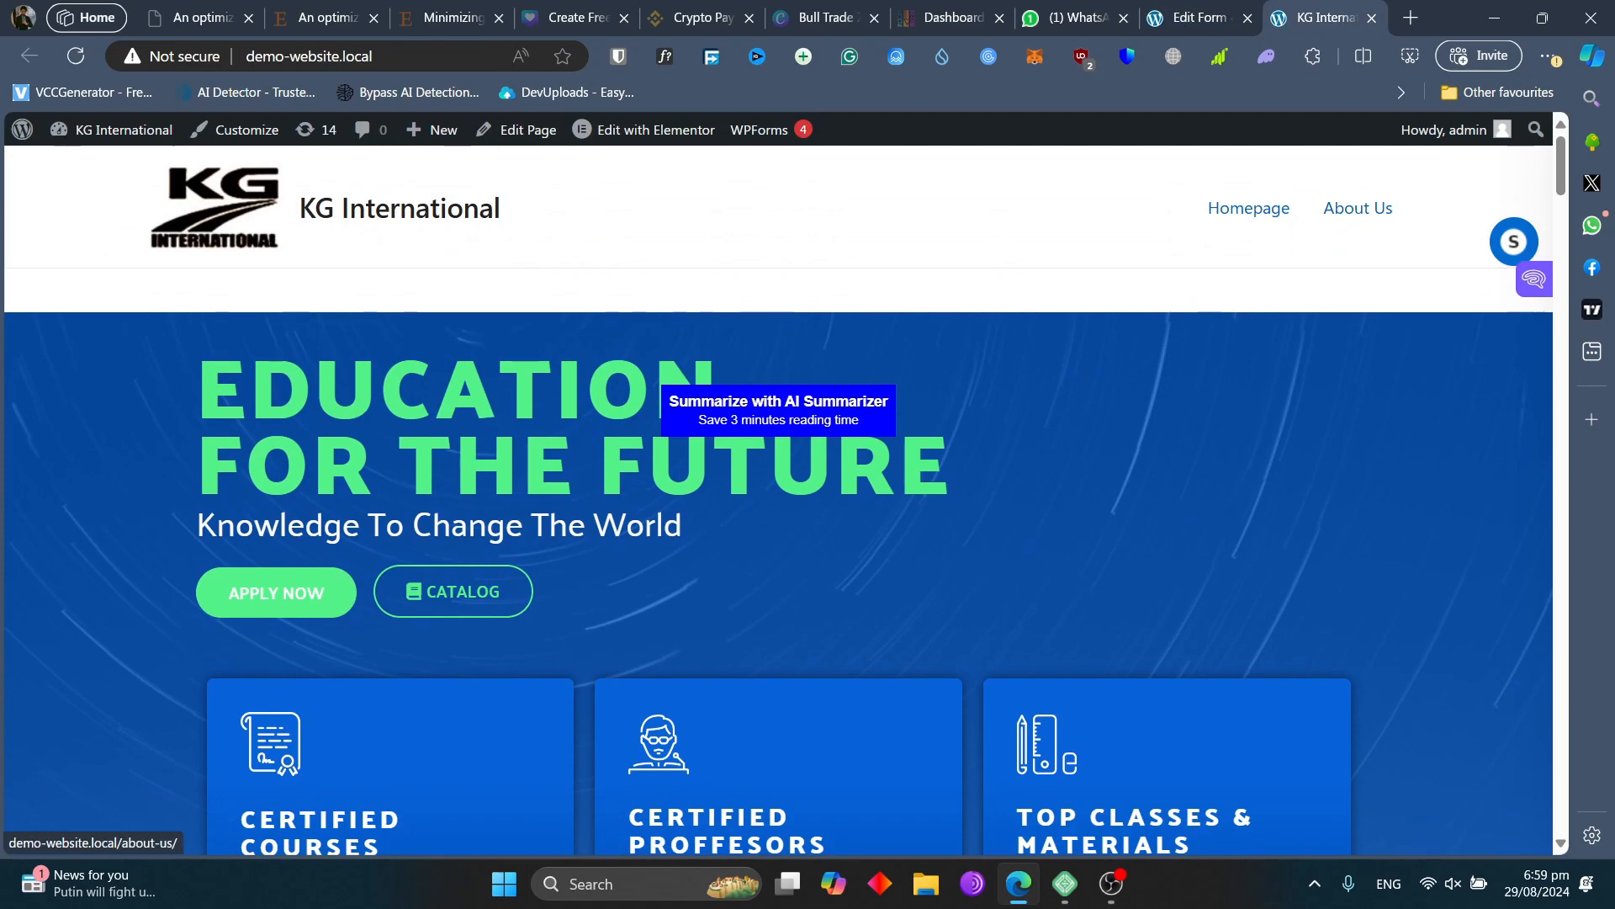
{"action": "left_click", "coordinate": [1358, 208]}
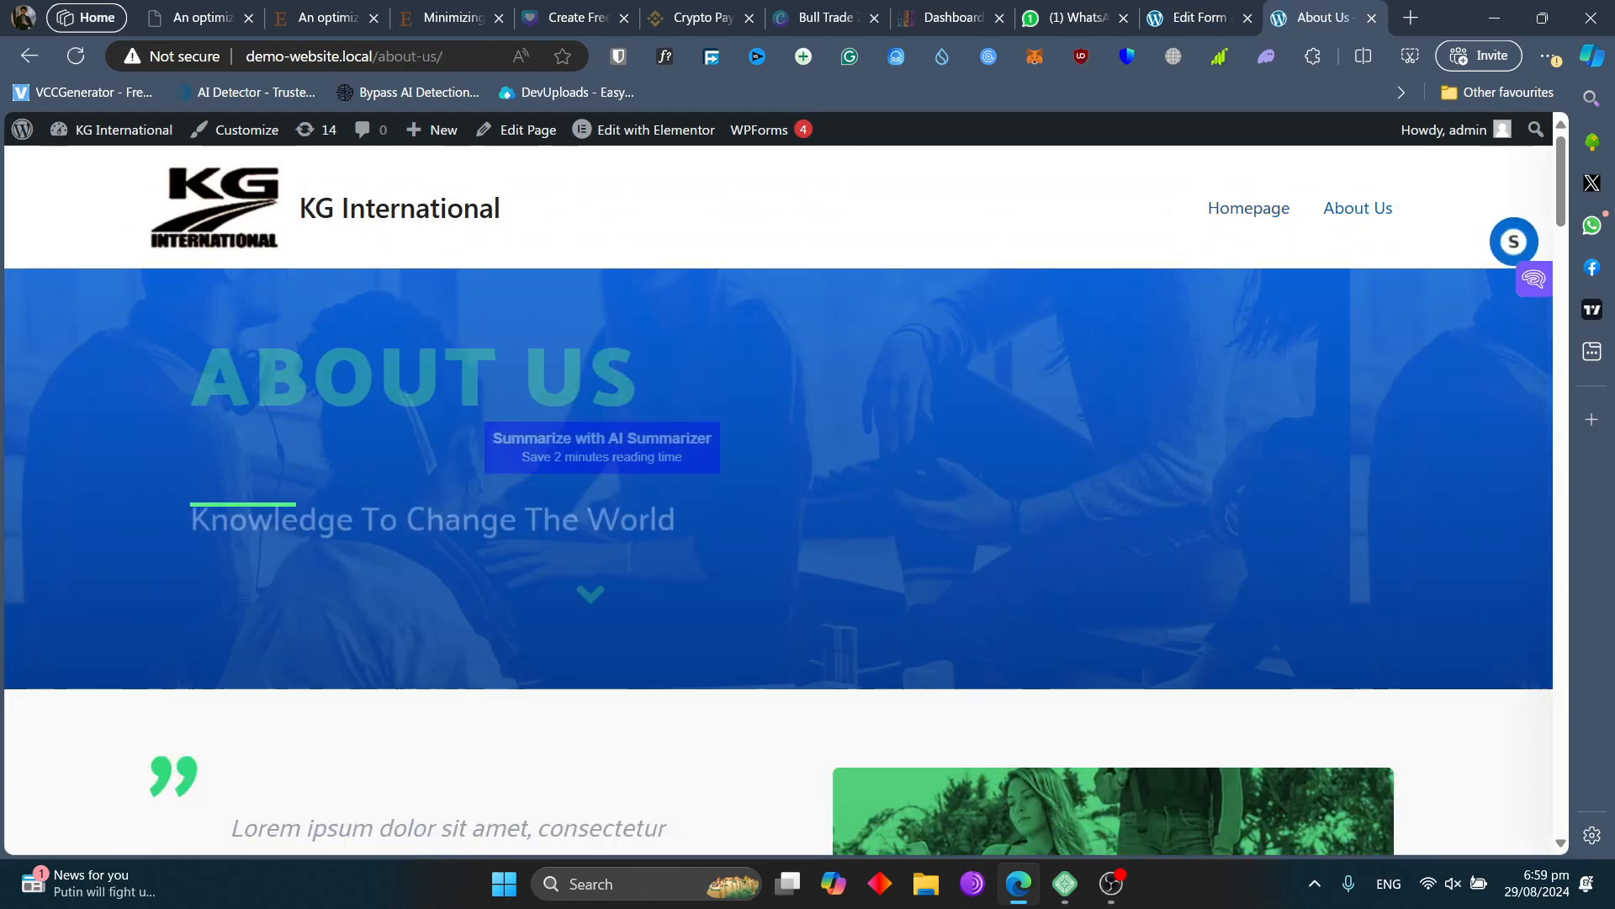
{"action": "scroll", "coordinate": [778, 496], "scroll_direction": "down", "scroll_amount": 4}
{"action": "scroll", "coordinate": [778, 497], "scroll_direction": "up", "scroll_amount": 5}
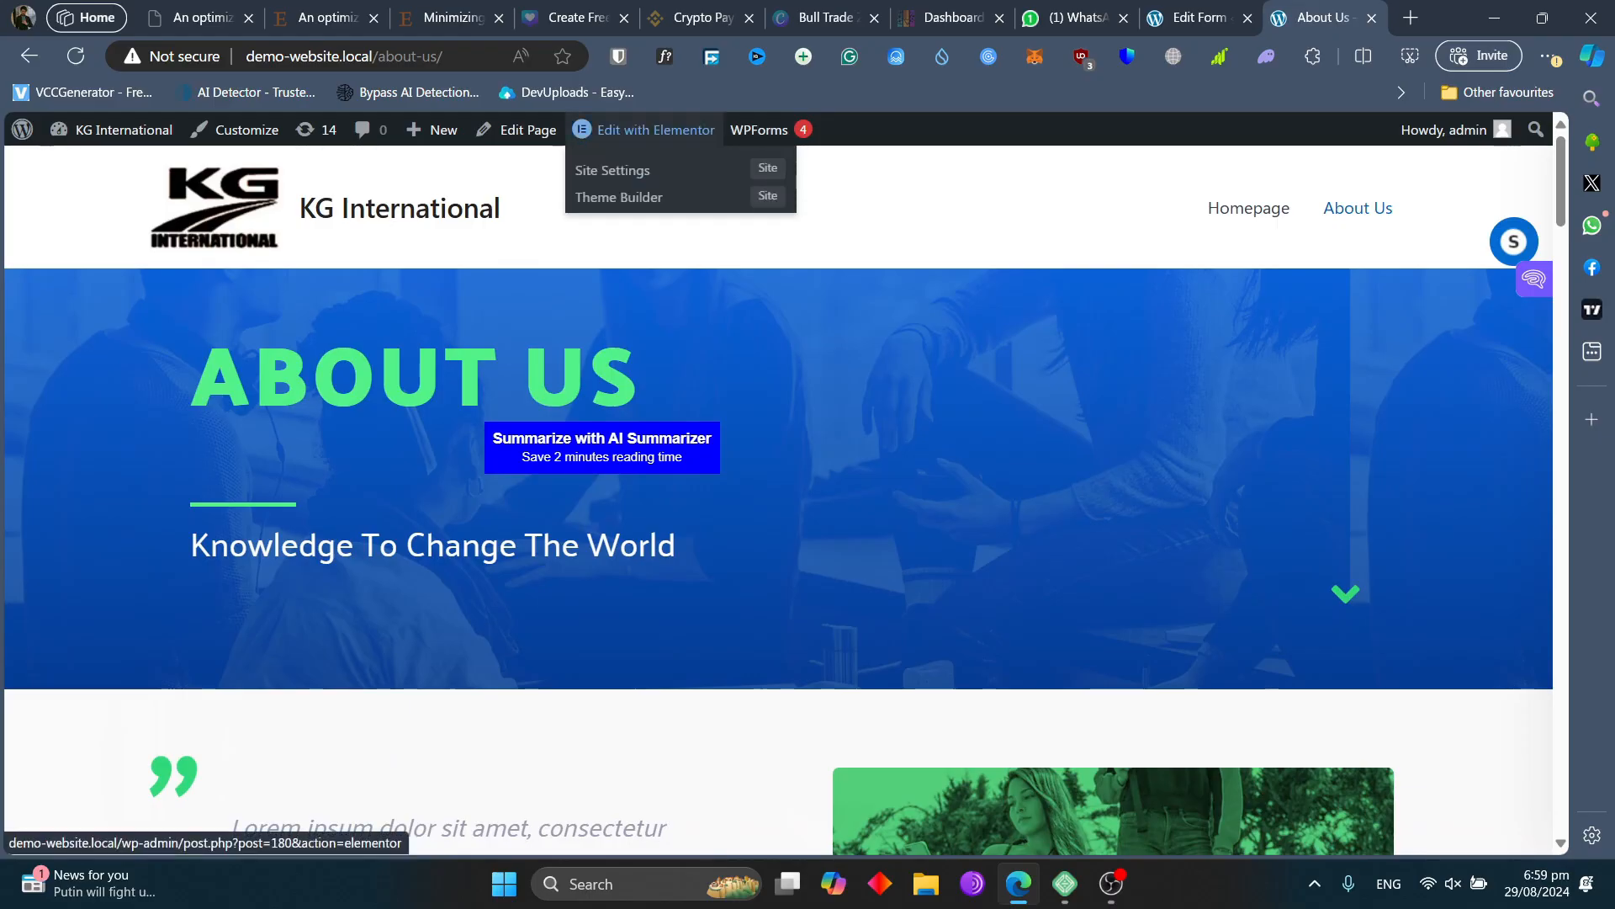
- Open the About Us page for editing with Elementor and look through its sections
{"action": "left_click", "coordinate": [643, 130]}
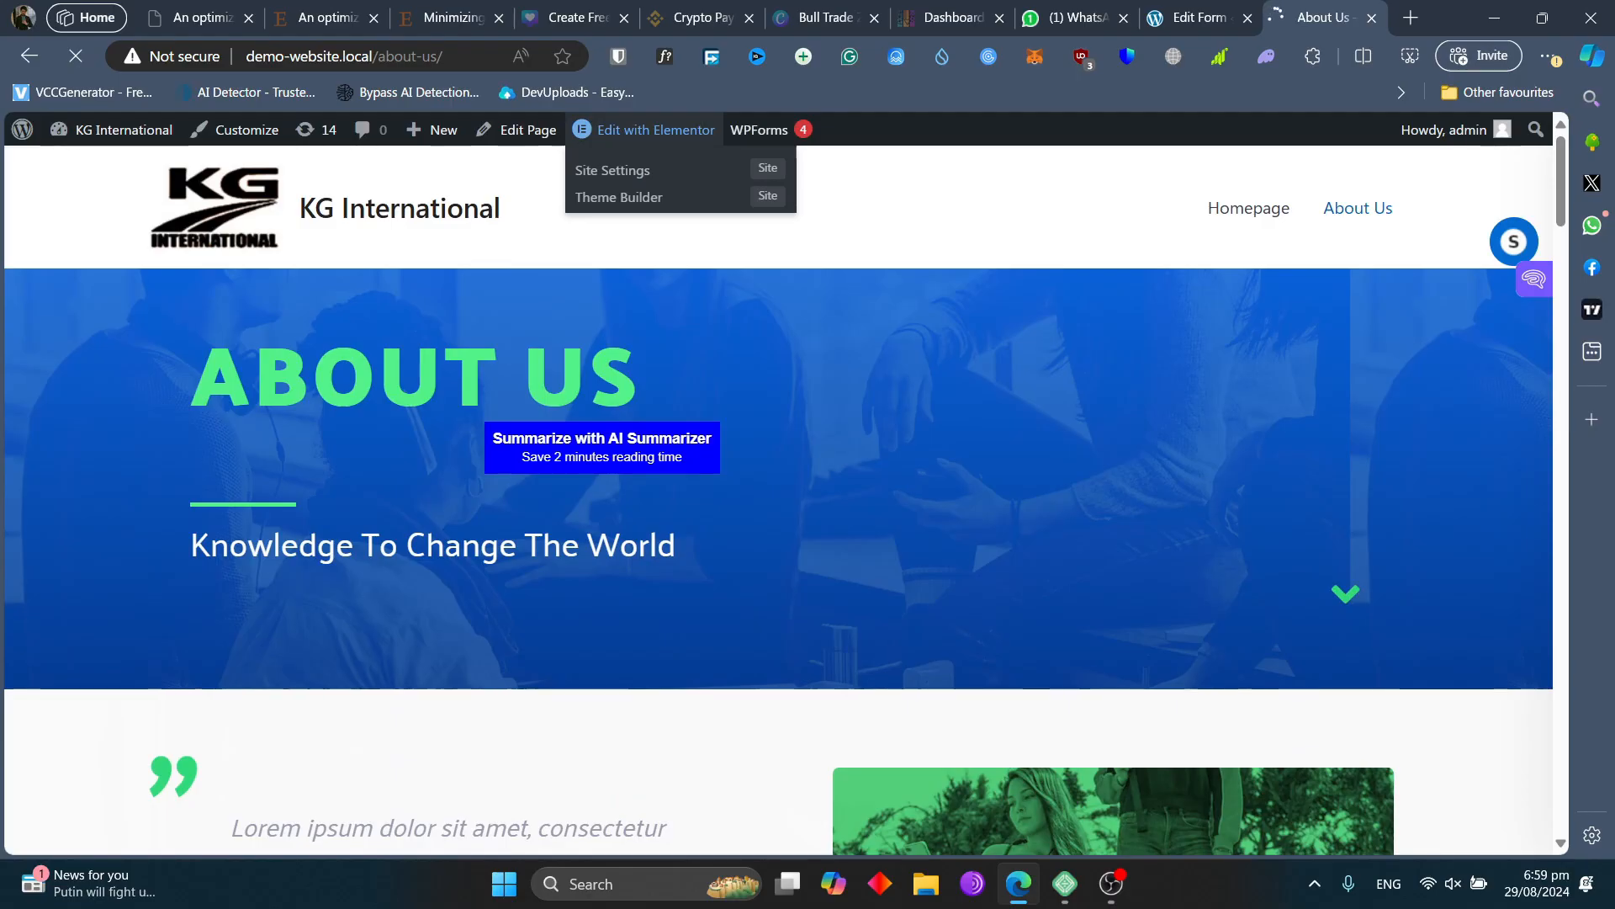
{"action": "scroll", "coordinate": [779, 496], "scroll_direction": "down", "scroll_amount": 15}
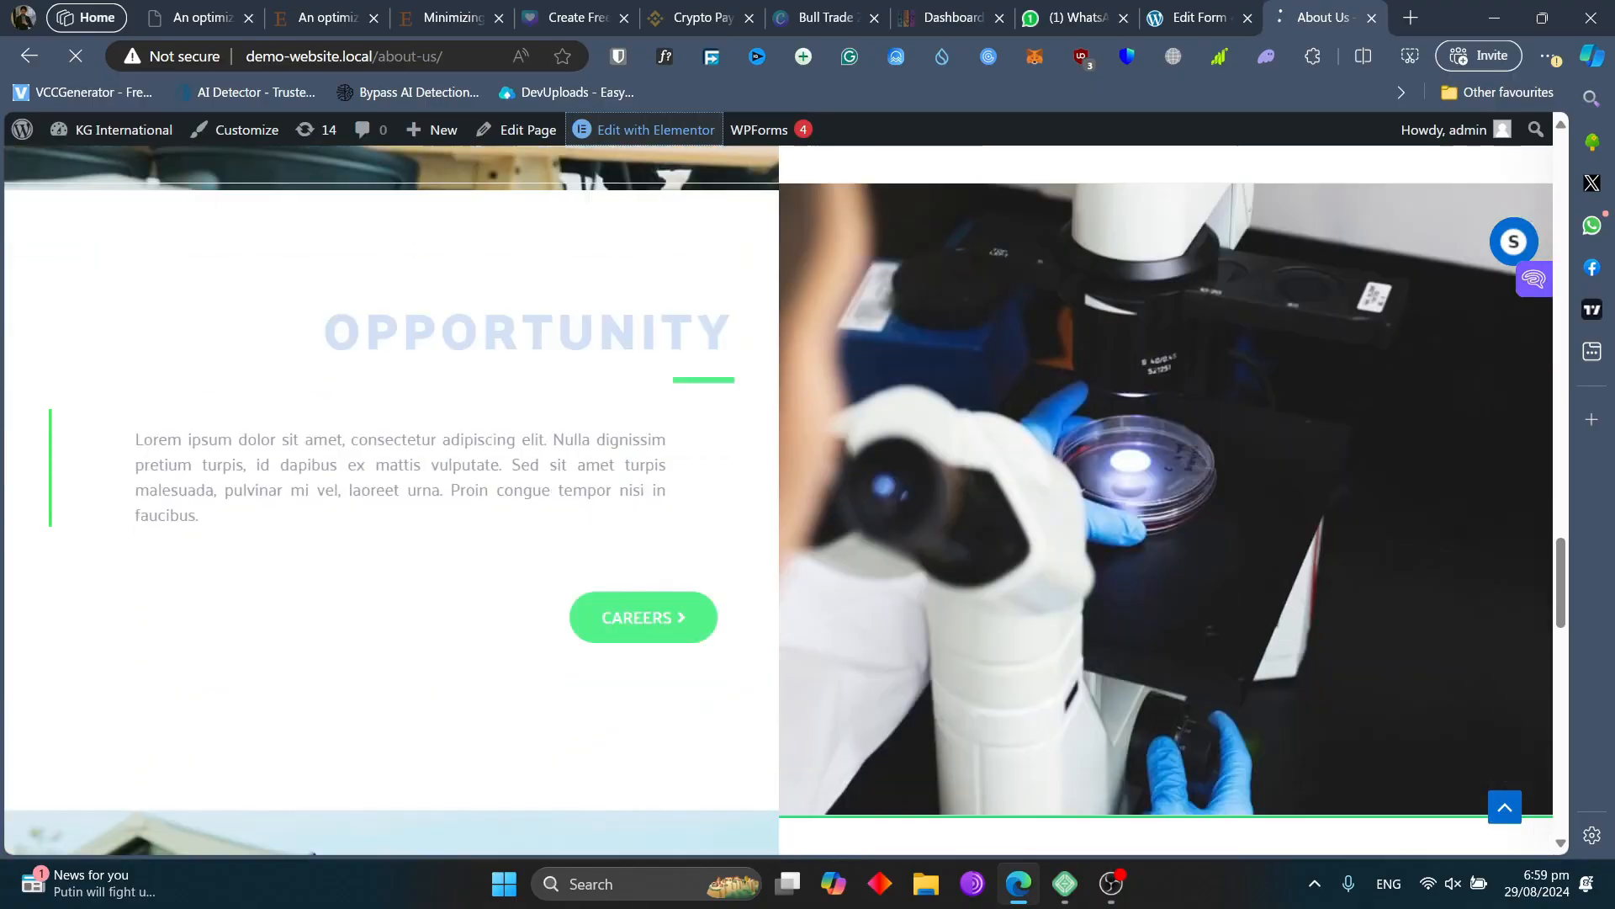
{"action": "scroll", "coordinate": [778, 496], "scroll_direction": "down", "scroll_amount": 20}
{"action": "scroll", "coordinate": [778, 496], "scroll_direction": "up", "scroll_amount": 18}
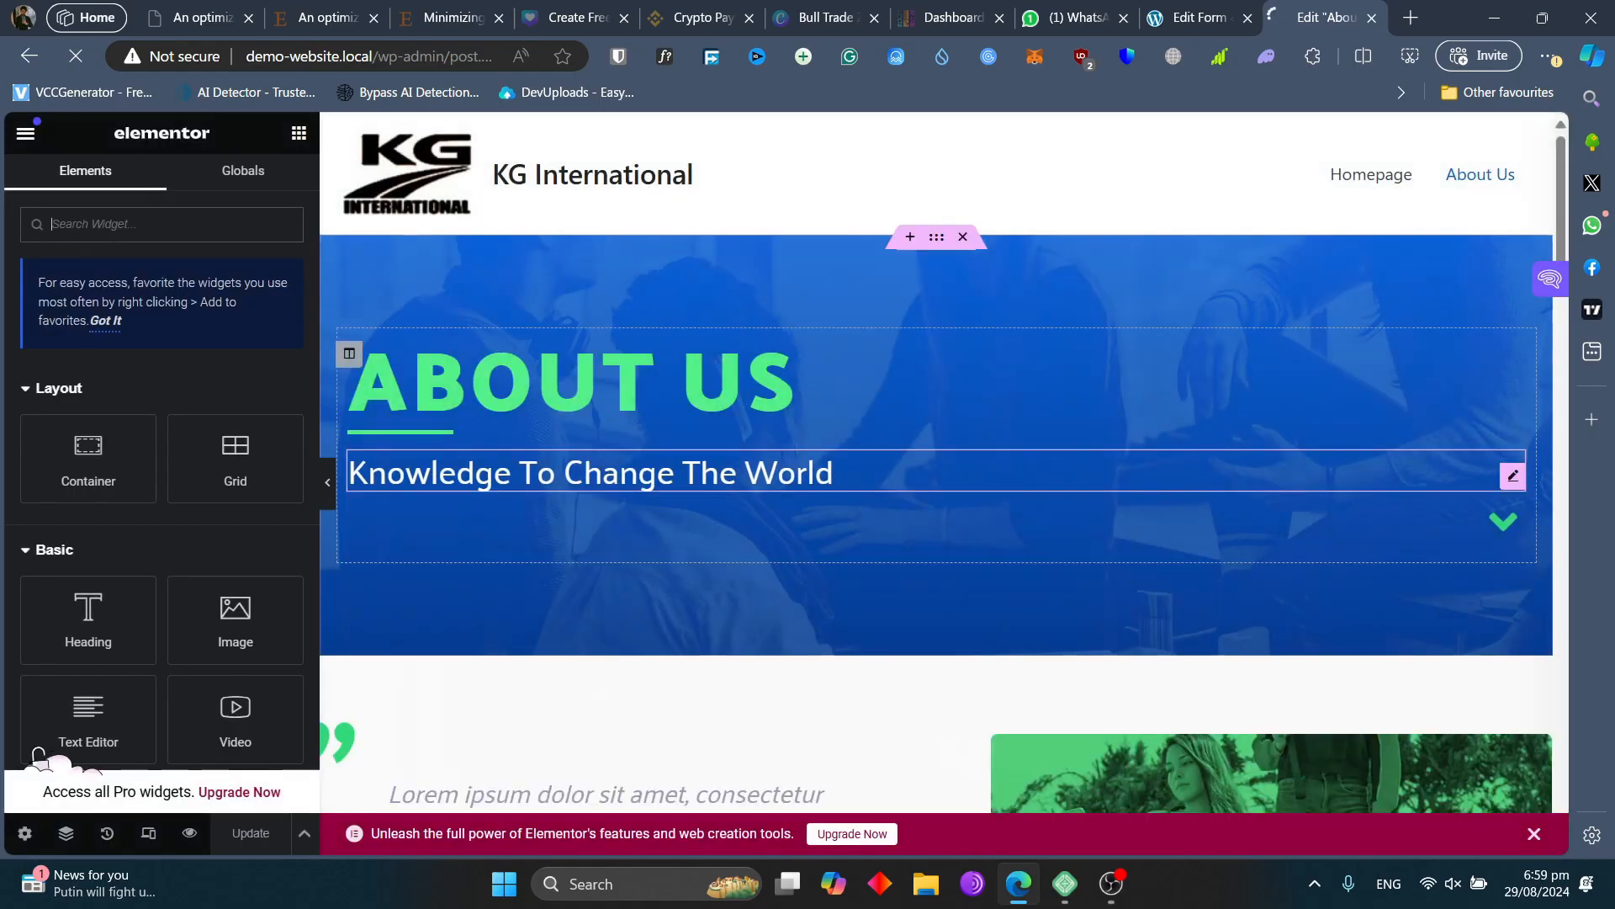
{"action": "scroll", "coordinate": [937, 462], "scroll_direction": "down", "scroll_amount": 20}
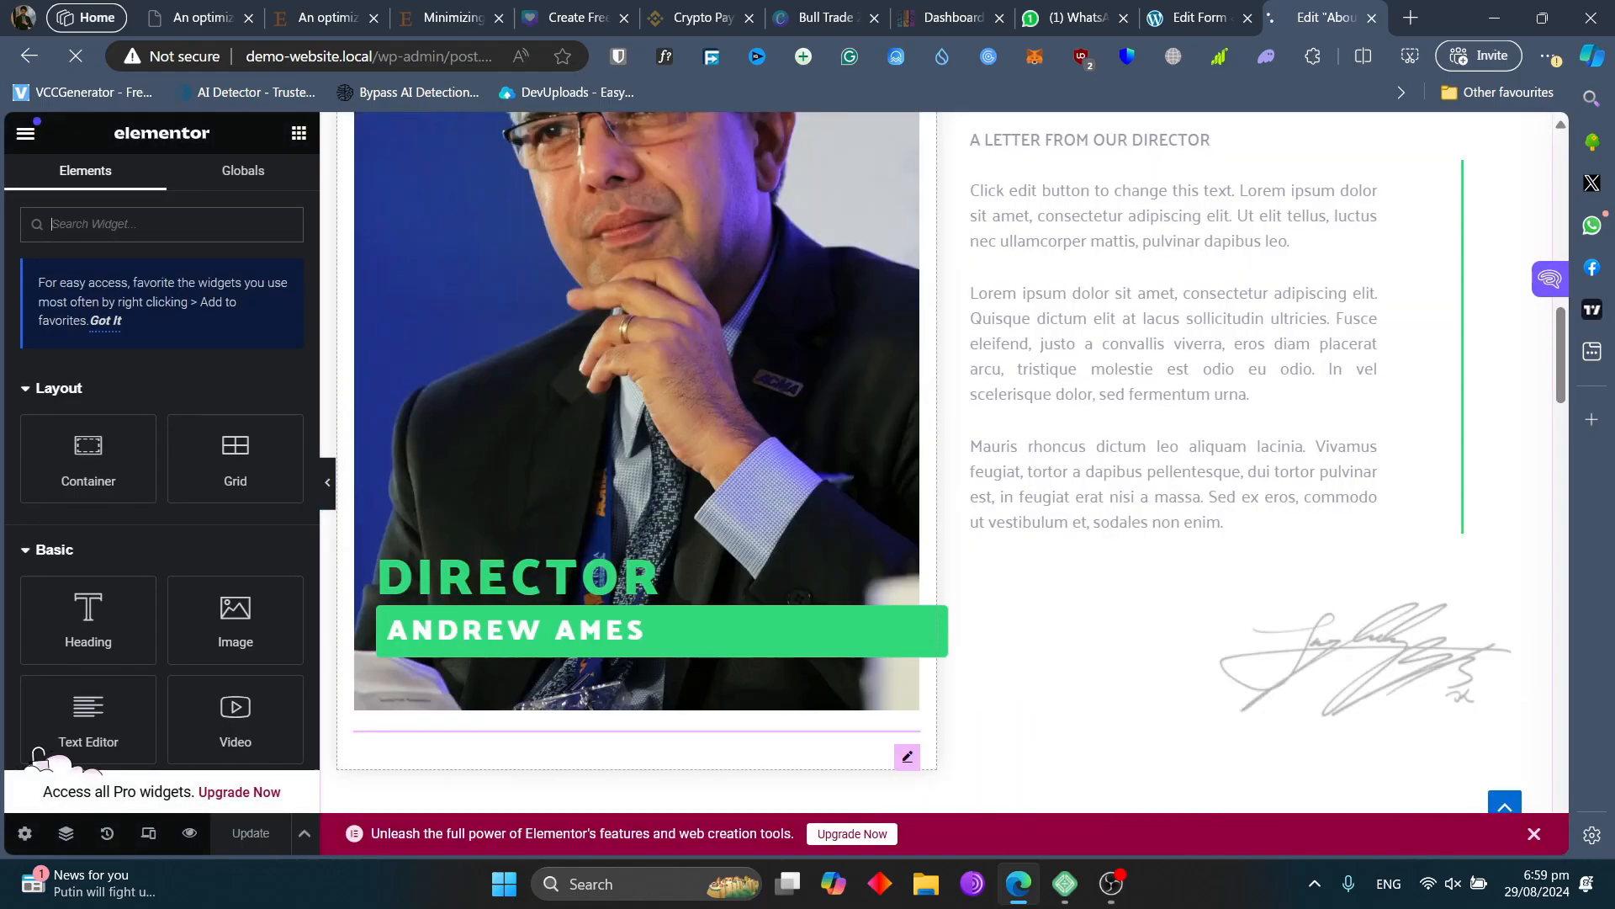
{"action": "scroll", "coordinate": [937, 463], "scroll_direction": "up", "scroll_amount": 20}
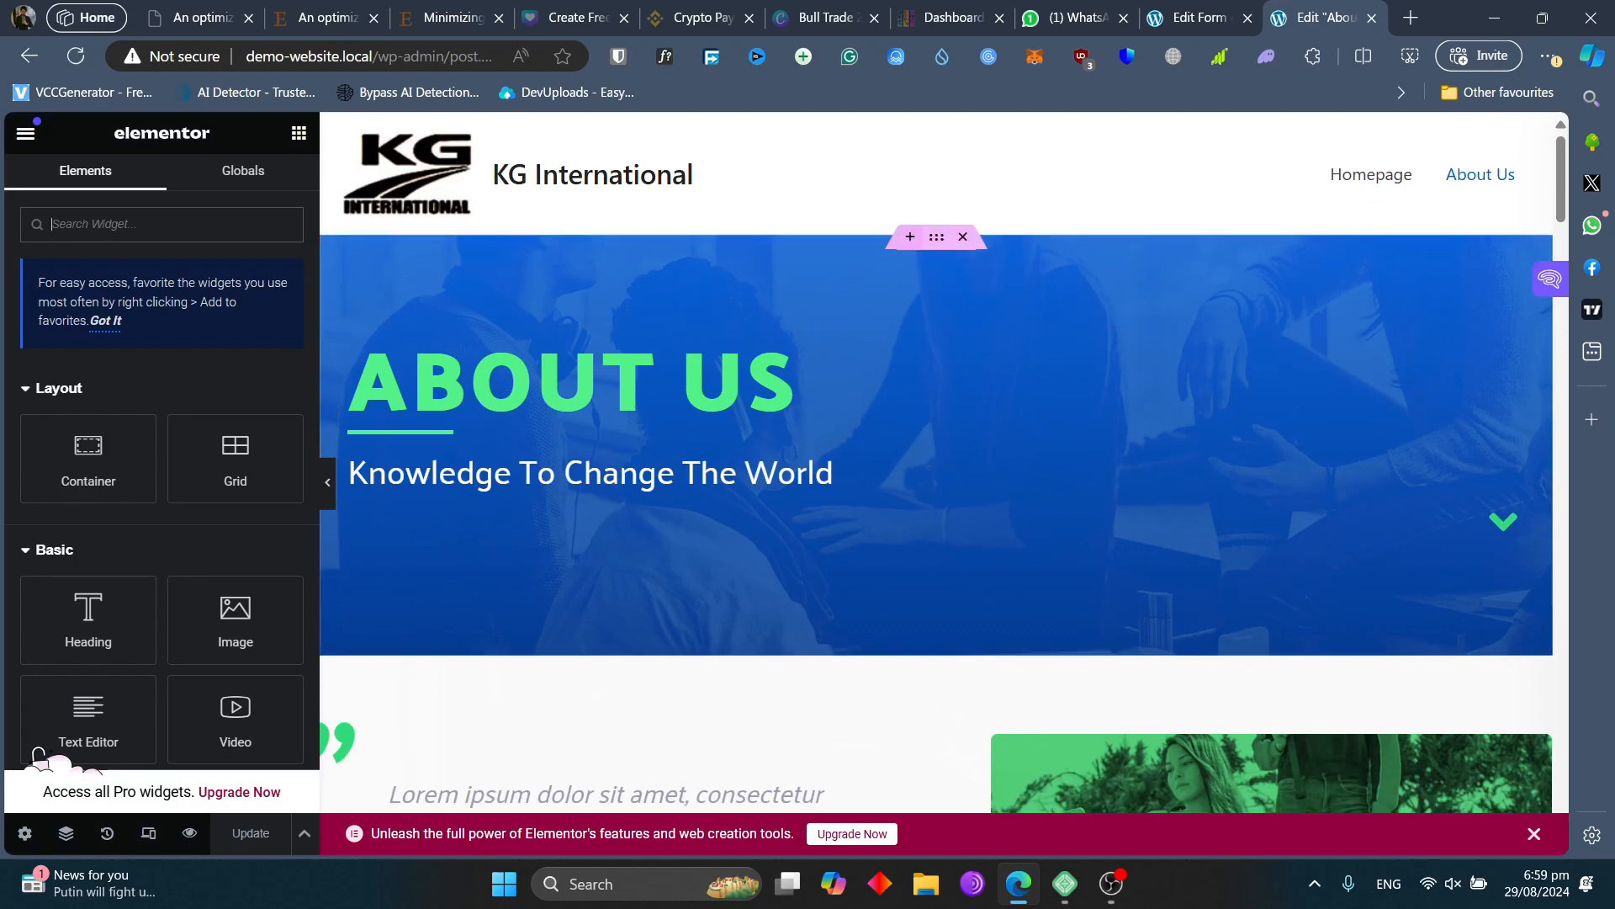
- Add a single-column Flexbox container above the About Us banner section
{"action": "left_click", "coordinate": [909, 236]}
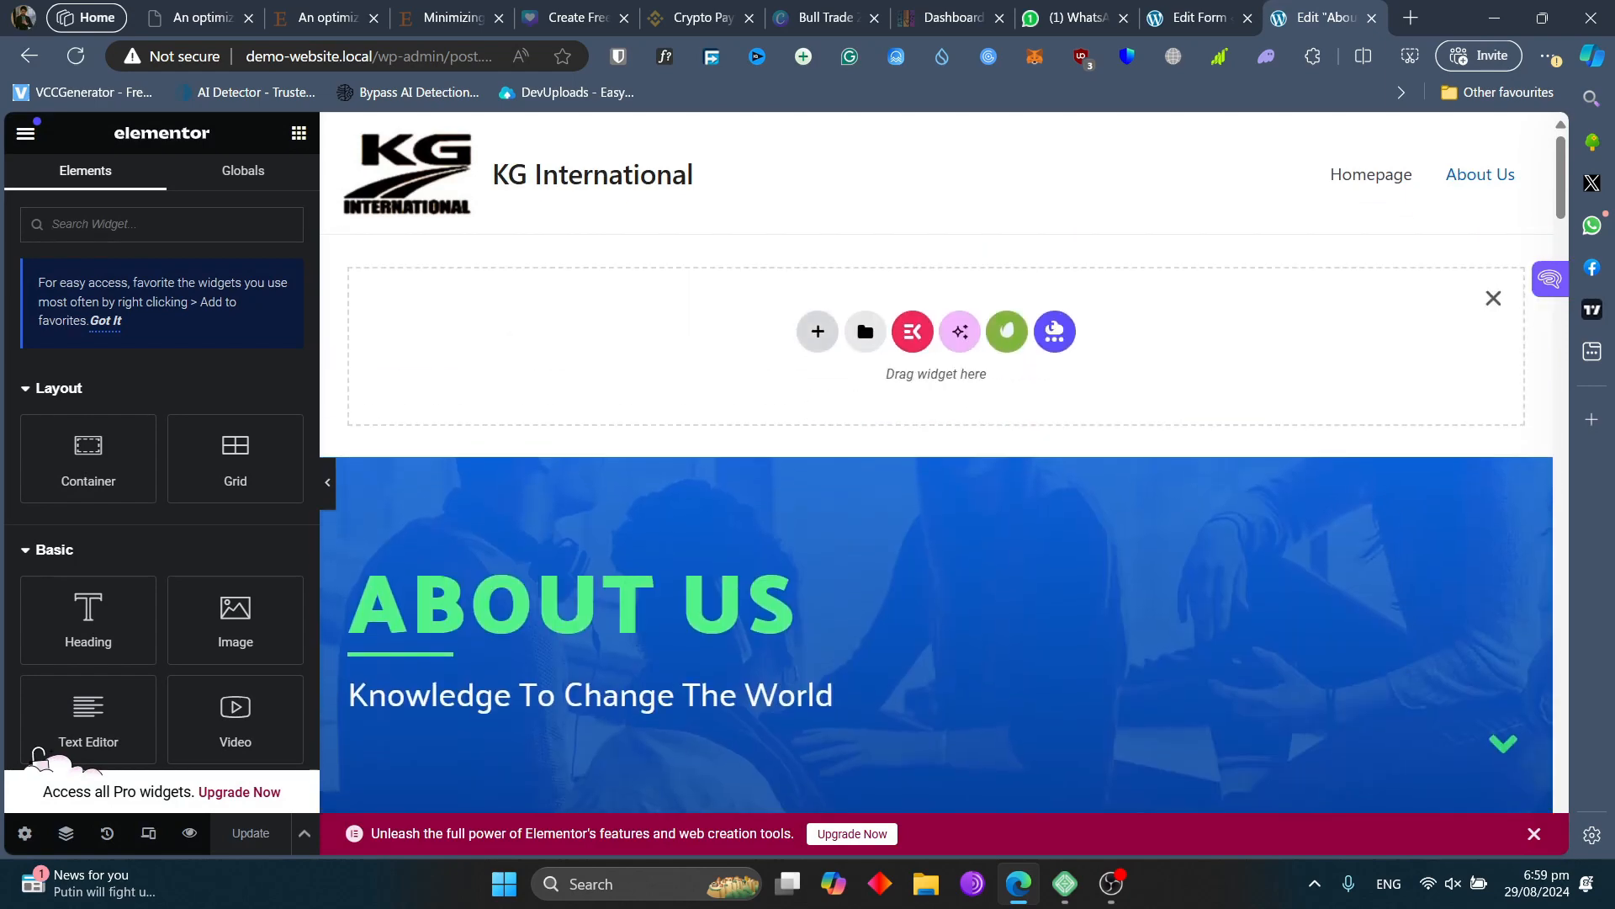
{"action": "left_click", "coordinate": [818, 332]}
{"action": "left_click", "coordinate": [870, 399]}
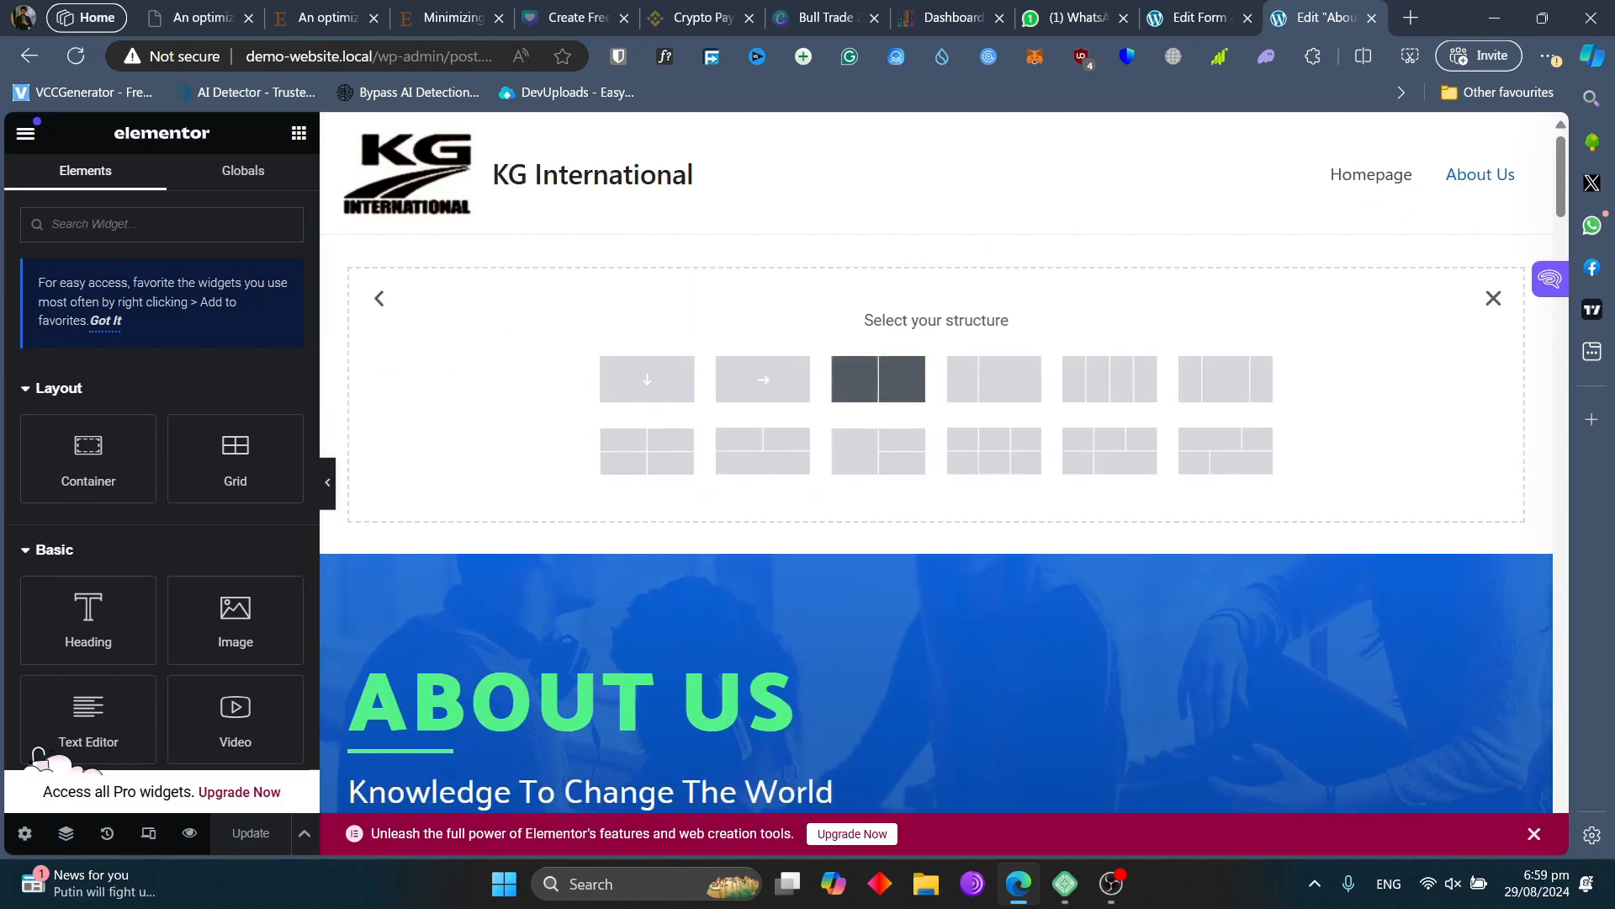
{"action": "left_click", "coordinate": [647, 379]}
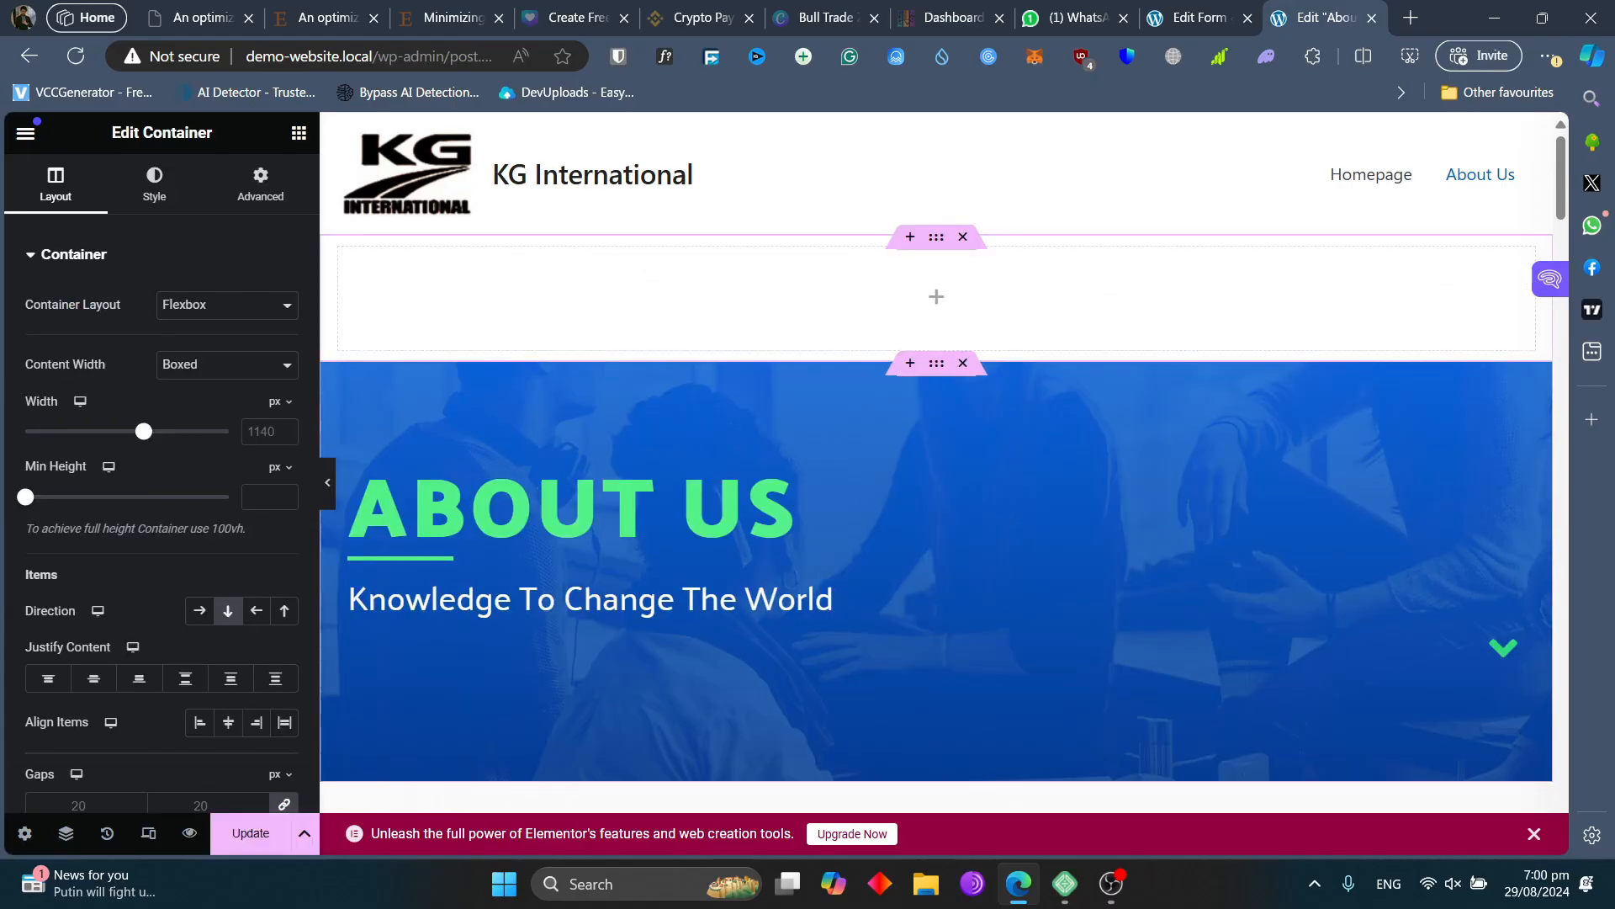
- Find the Shortcode widget by searching for "short" and place it in the empty container above the About Us banner
{"action": "left_click", "coordinate": [25, 133]}
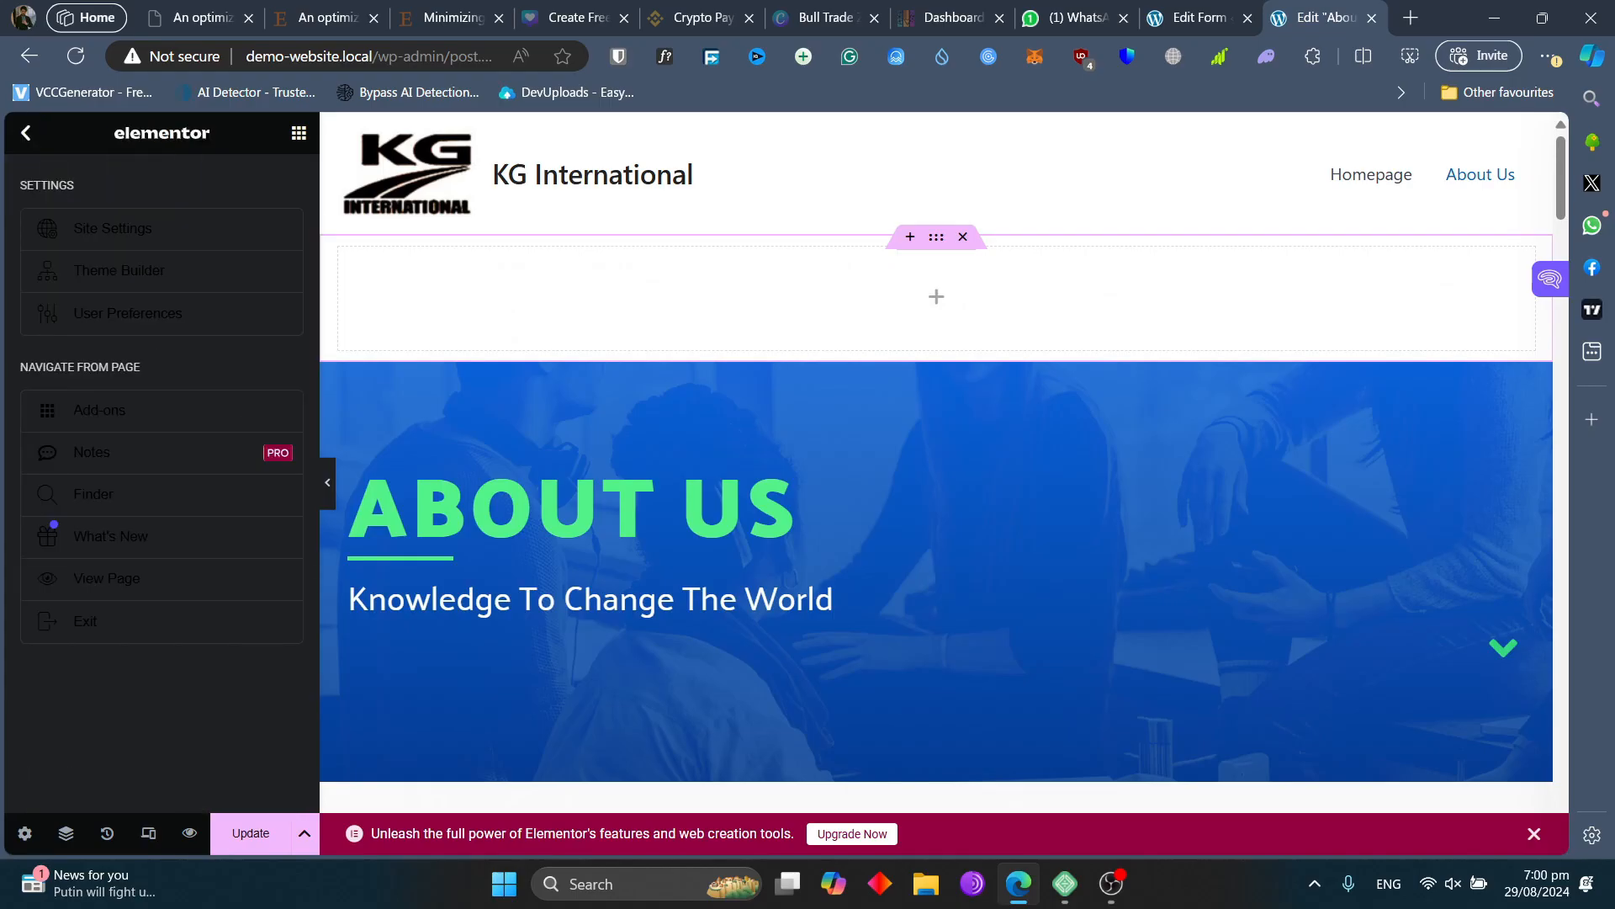
{"action": "left_click", "coordinate": [26, 133]}
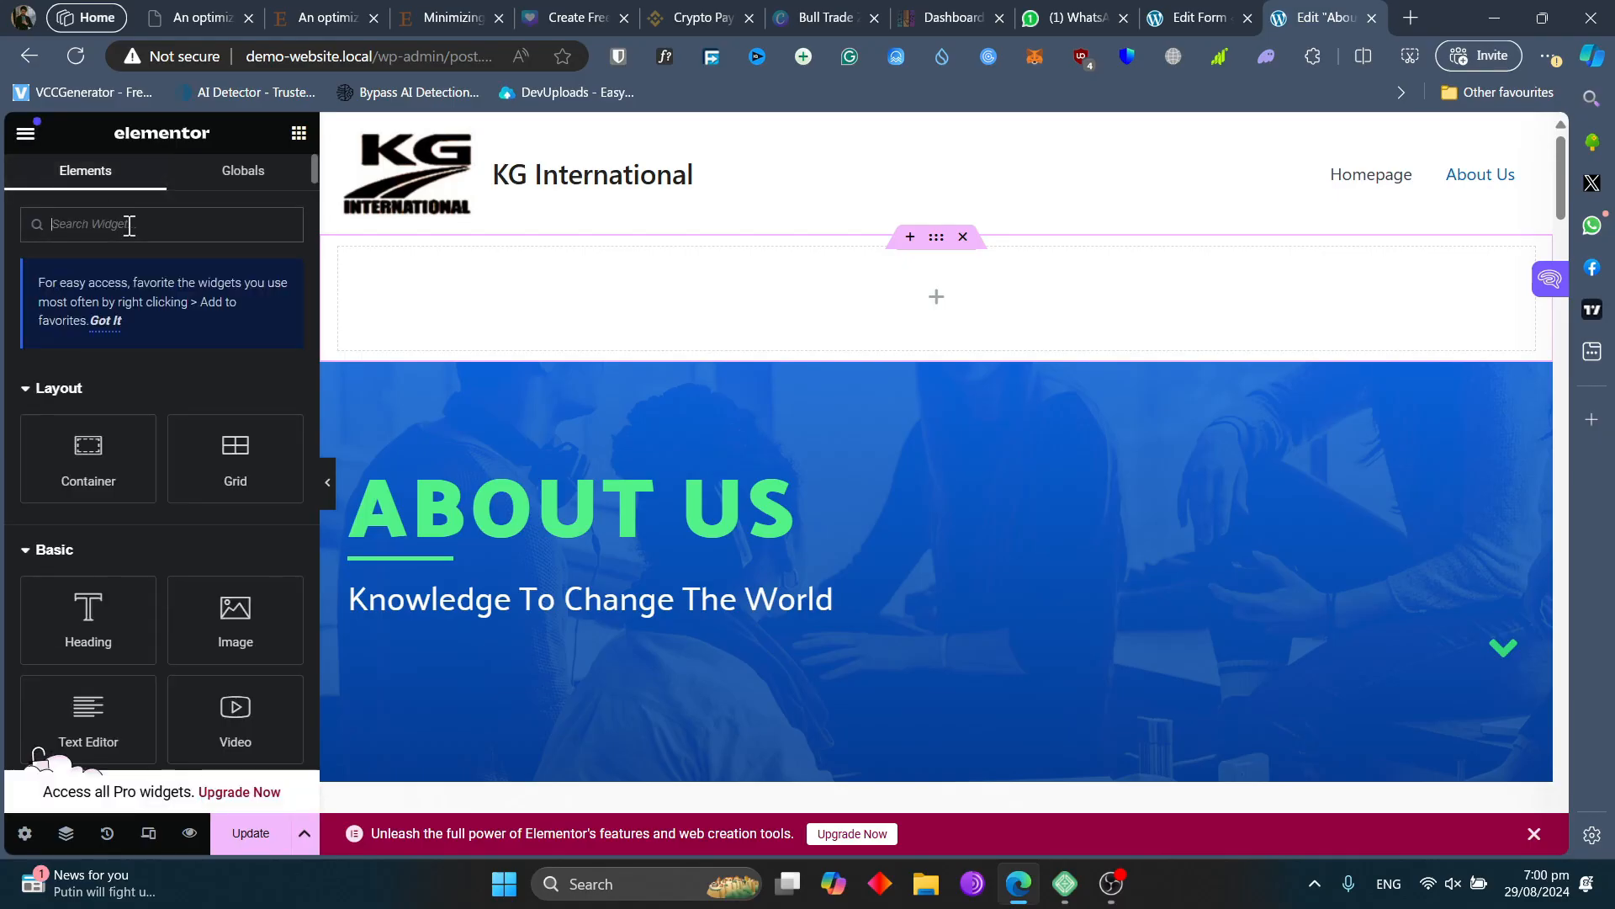
{"action": "left_click", "coordinate": [129, 225]}
{"action": "type", "text": "short"}
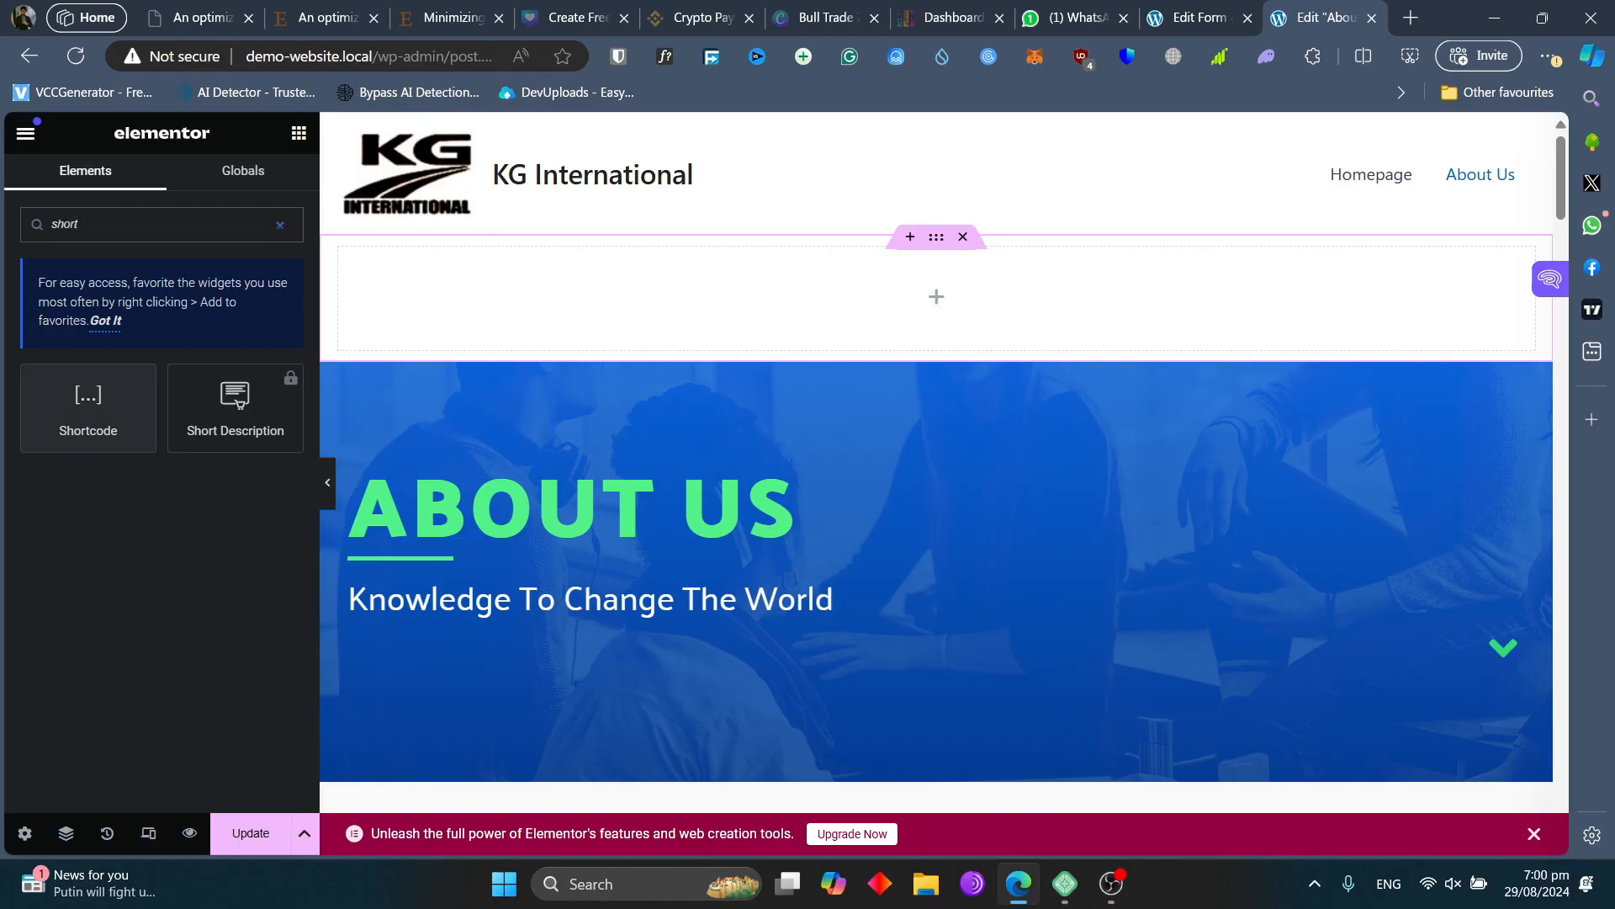
{"action": "left_click_drag", "start_coordinate": [88, 404], "coordinate": [863, 274]}
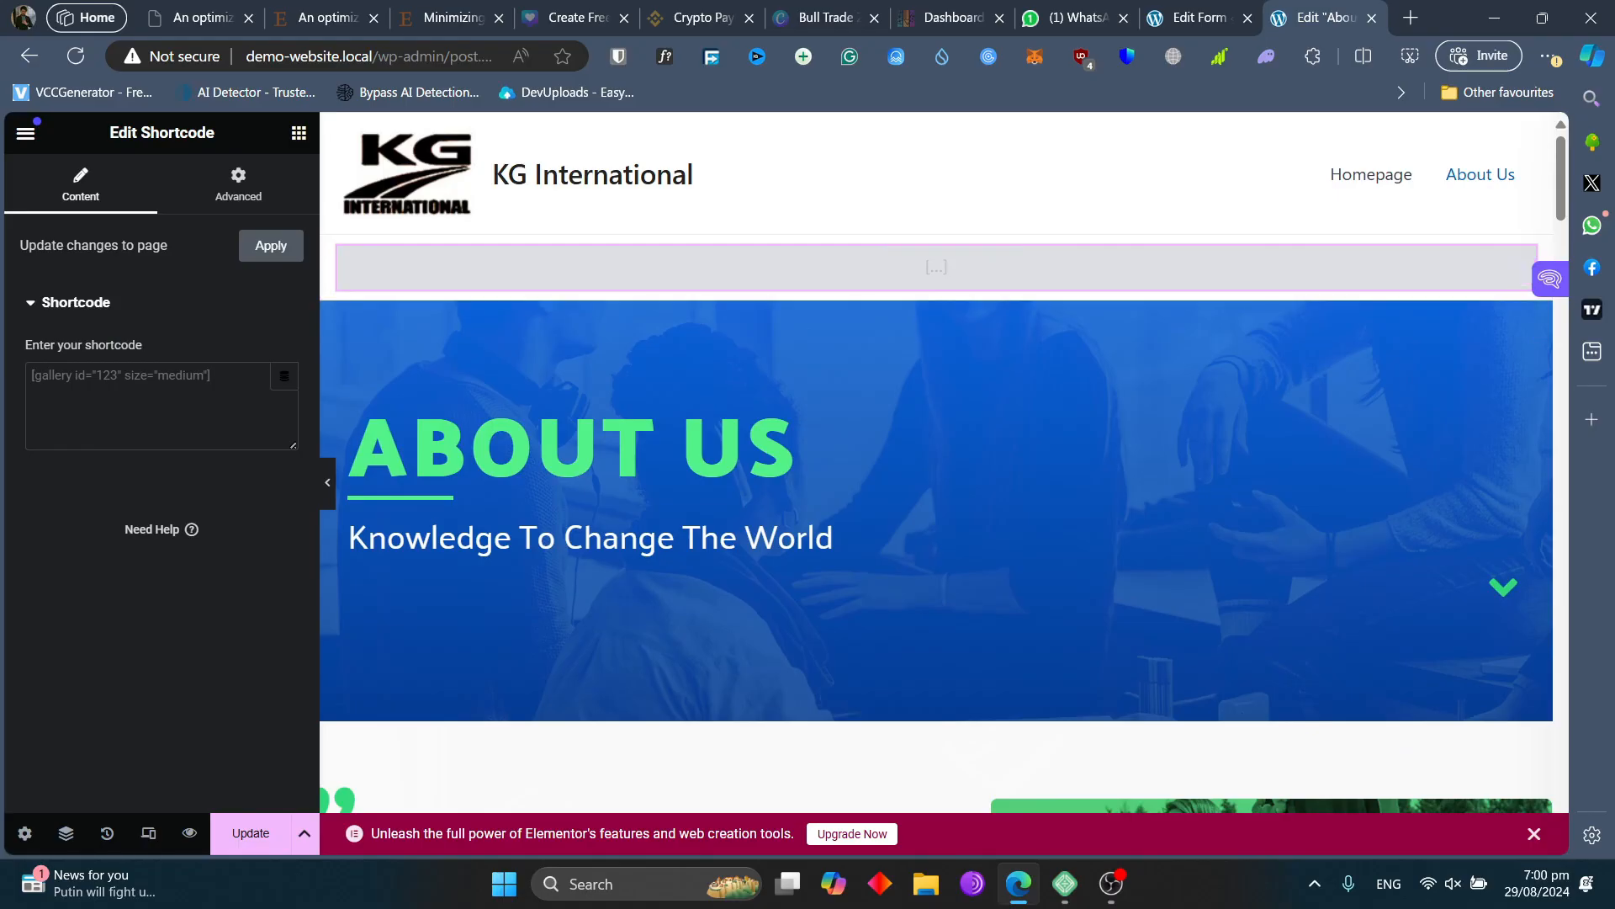
- Enter the shortcode [forminator_form id="257"] in the Shortcode widget and update the page
{"action": "left_click_drag", "start_coordinate": [33, 345], "coordinate": [144, 345]}
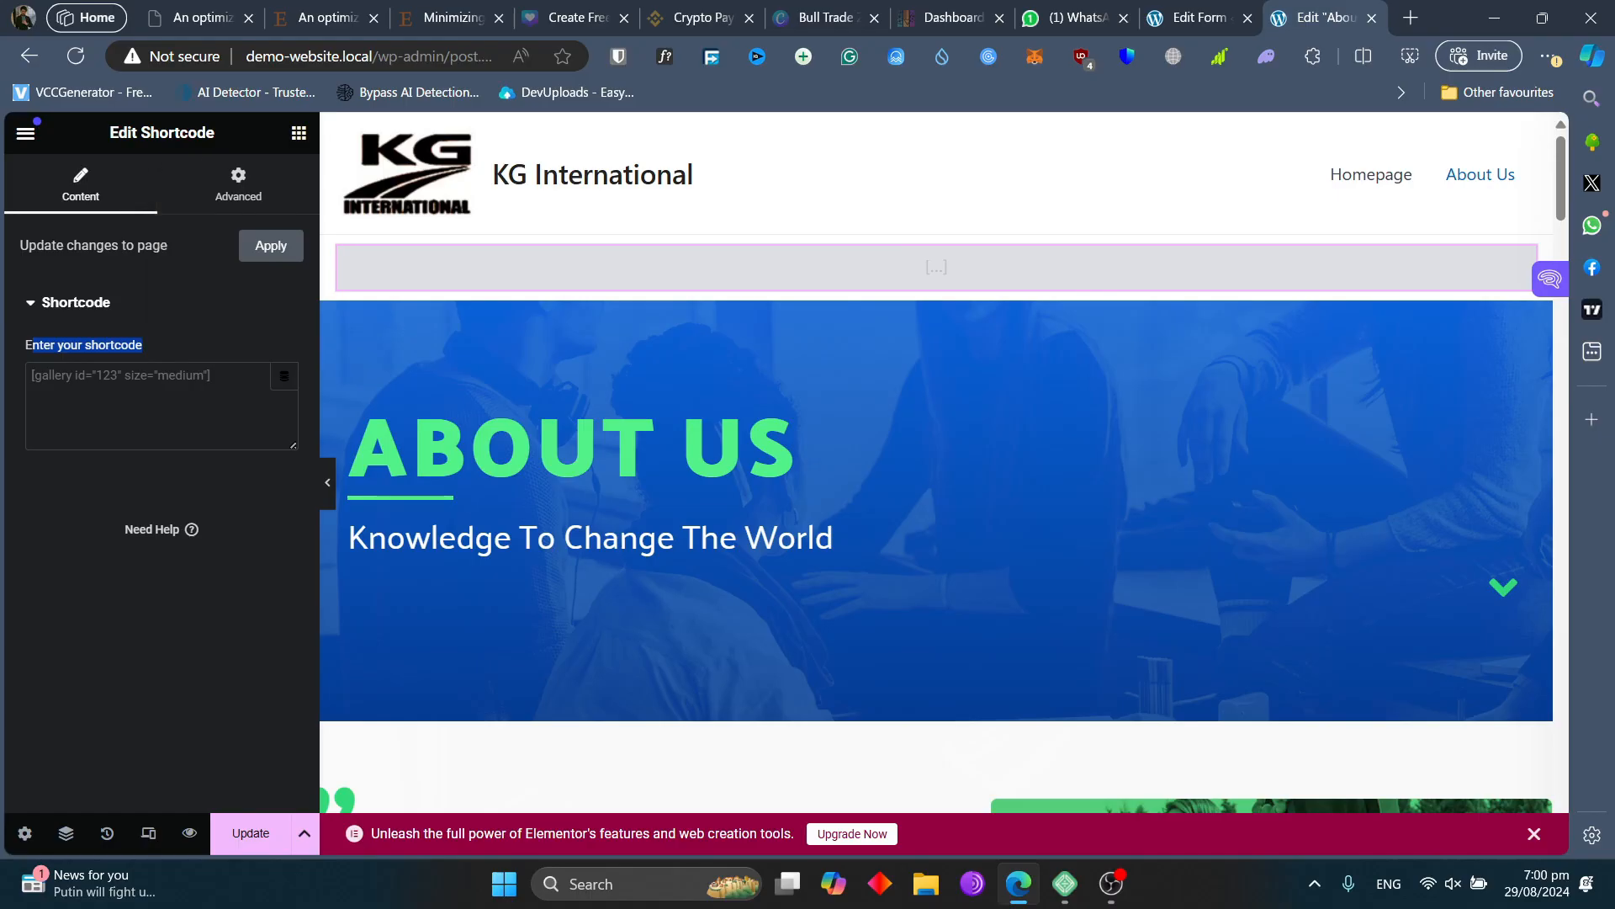
{"action": "key", "text": "ctrl+shift+Tab"}
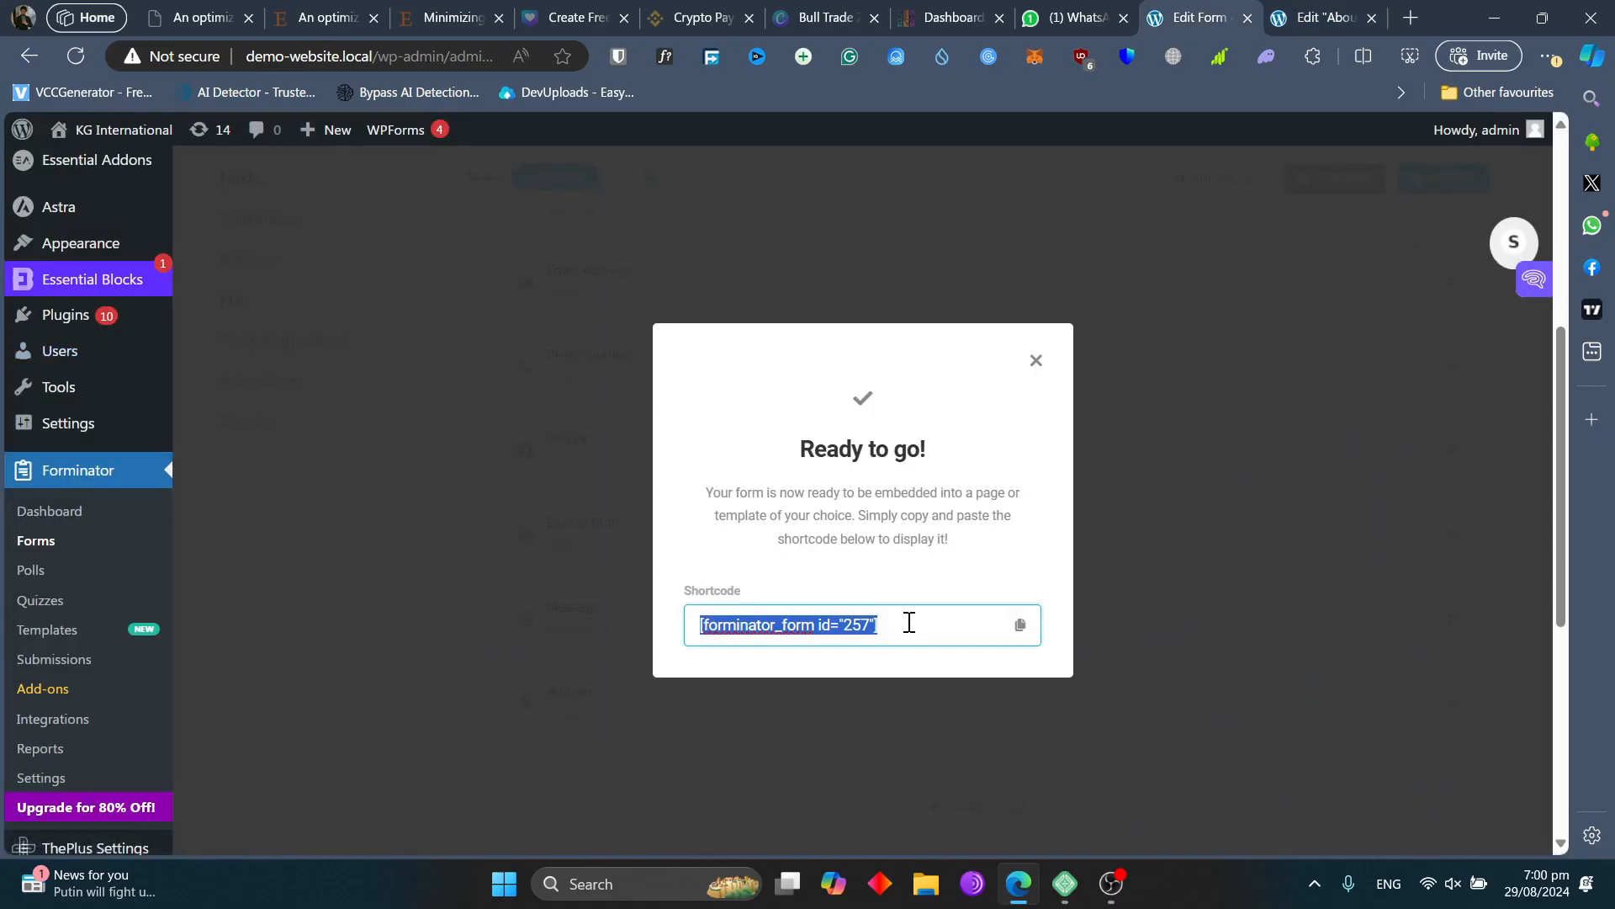
{"action": "key", "text": "ctrl+Tab"}
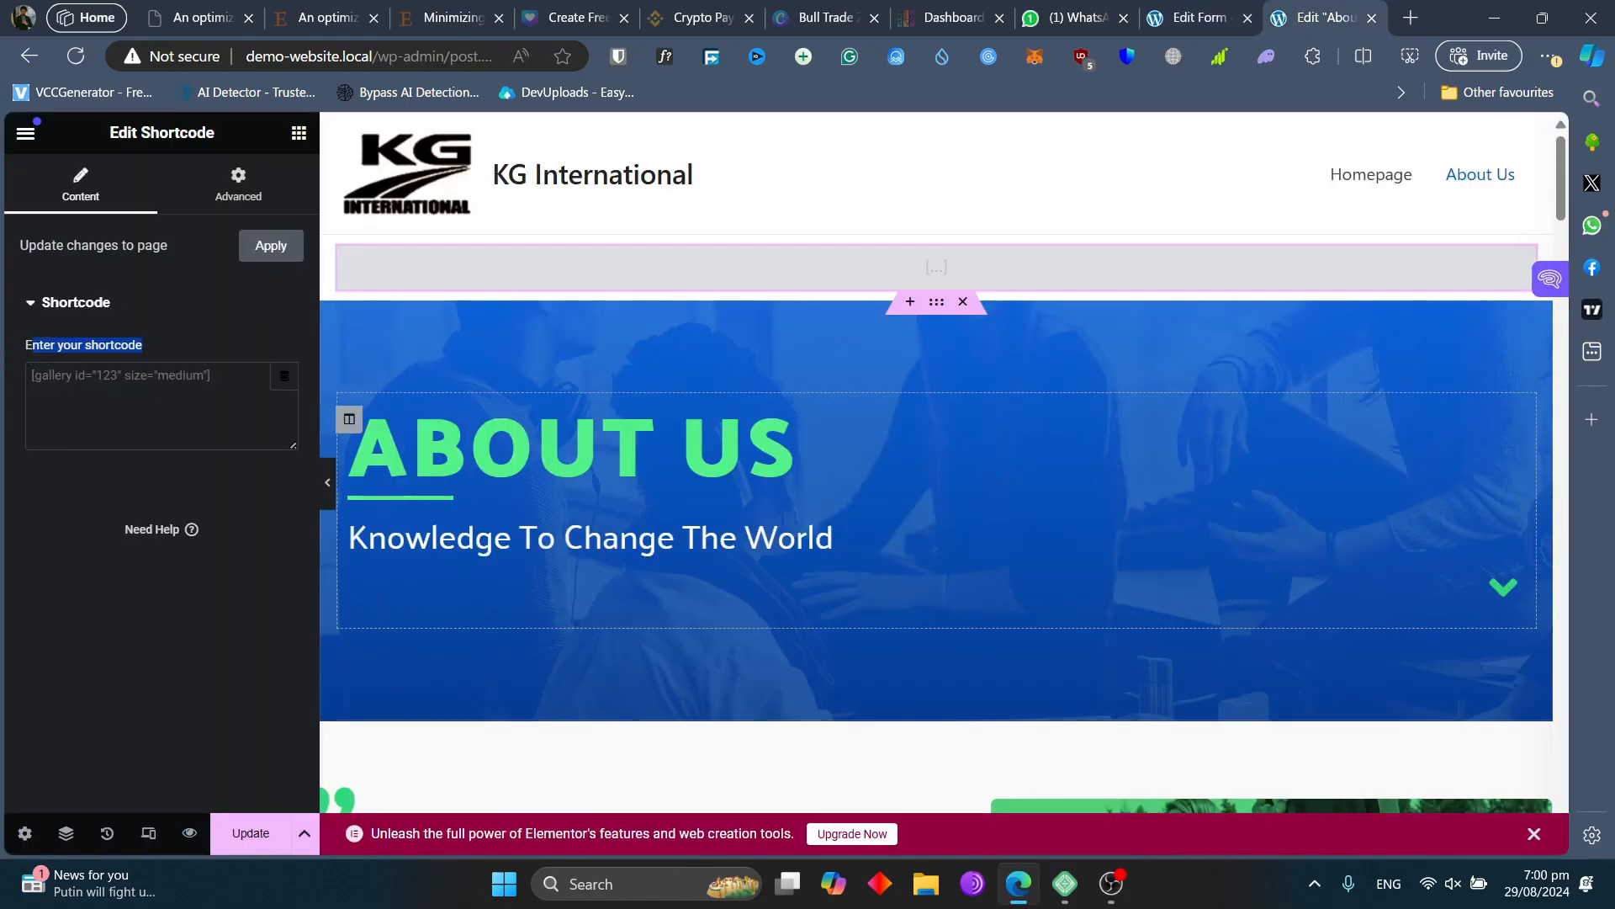
{"action": "left_click", "coordinate": [63, 377]}
{"action": "type", "text": "[forminator_form id=\"257\"]"}
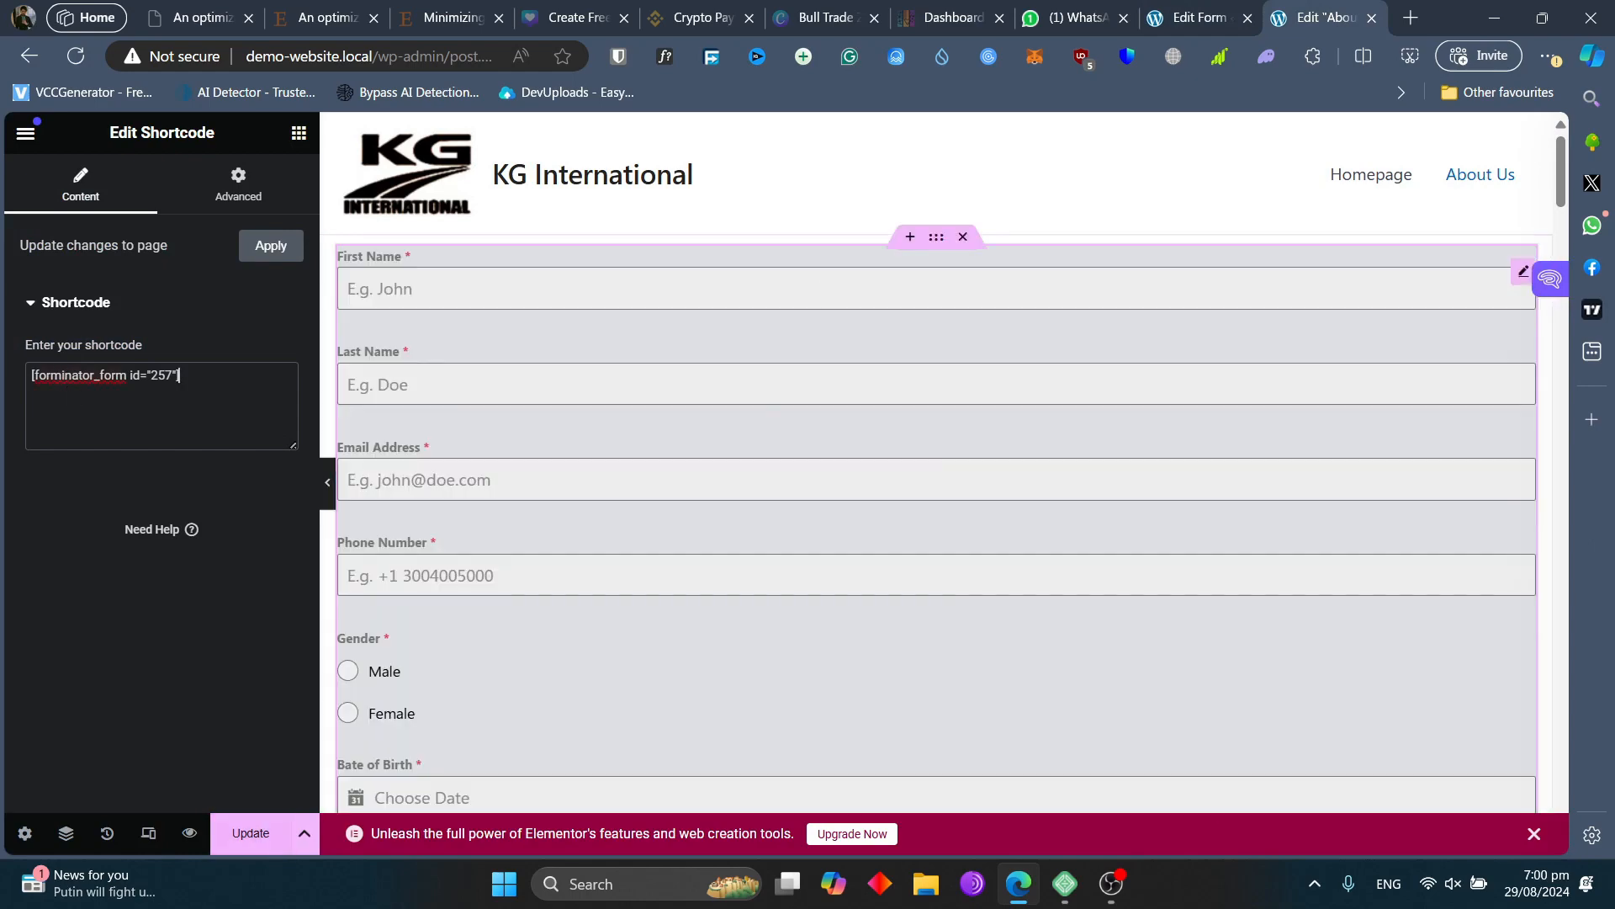
{"action": "scroll", "coordinate": [943, 463], "scroll_direction": "down", "scroll_amount": 4}
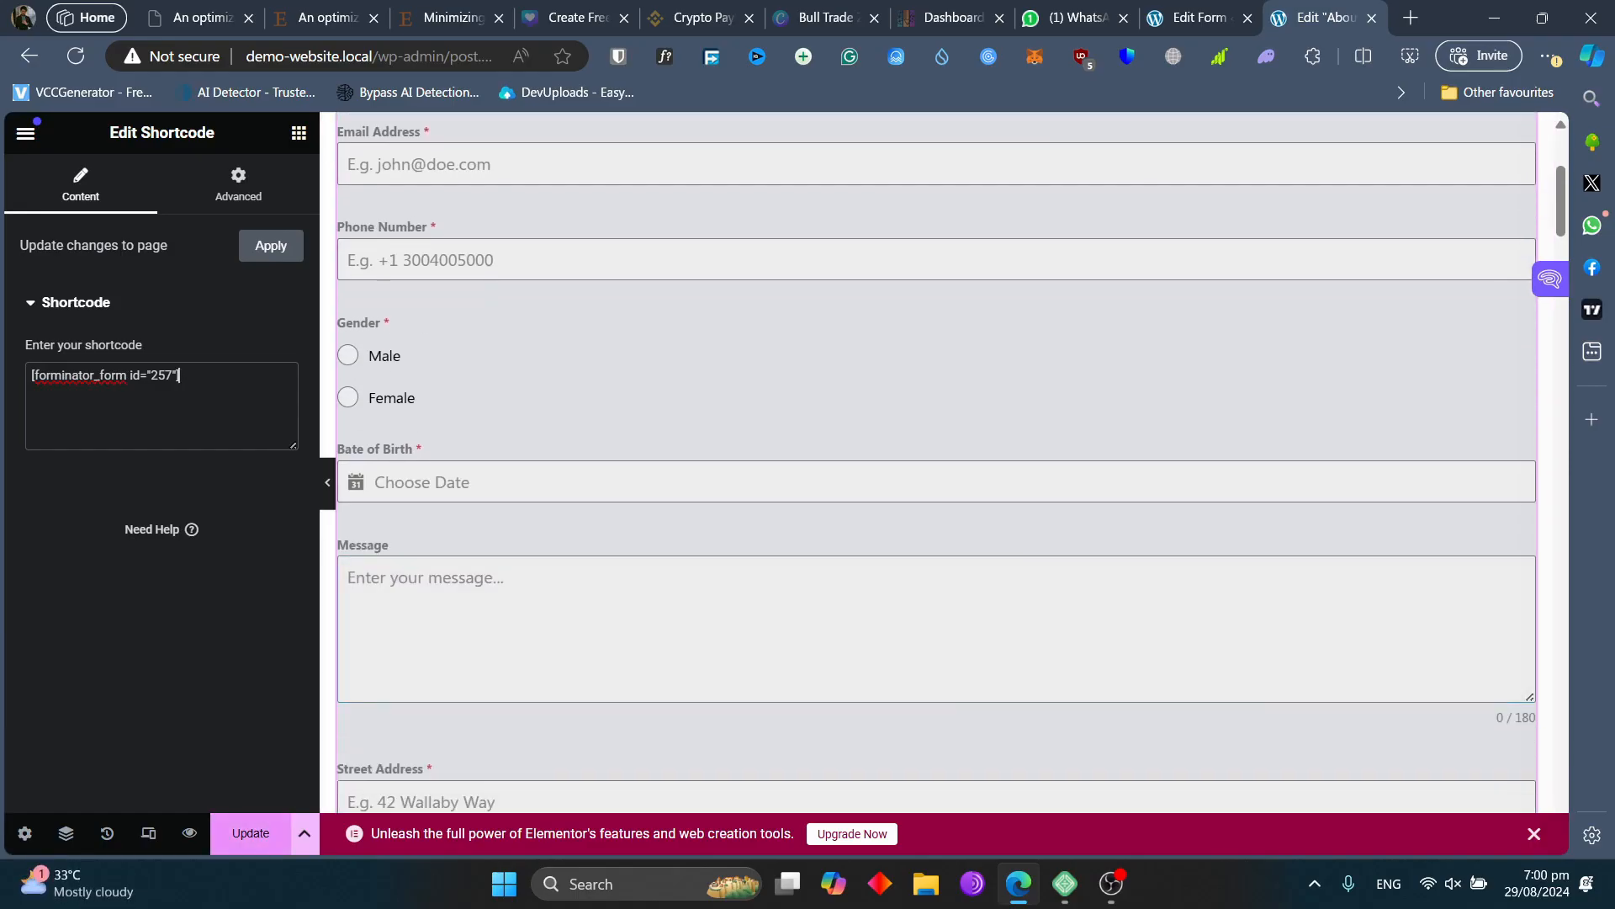
{"action": "left_click", "coordinate": [250, 833]}
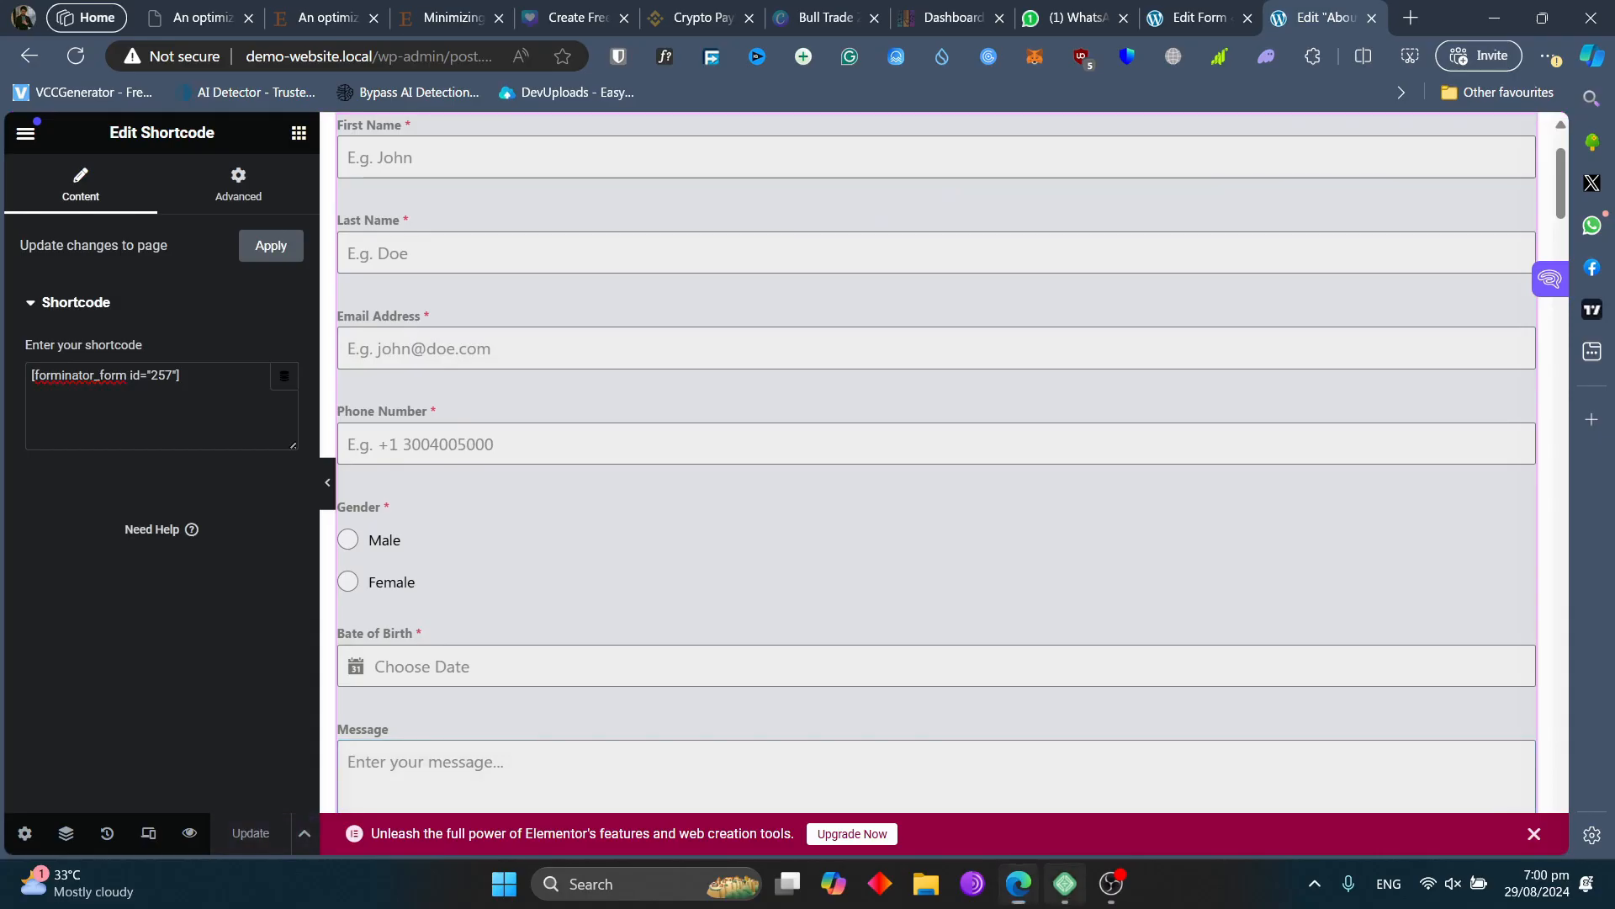
- Switch to Local to open the site's front end, and check the embedded form in the Elementor preview and on the live About Us page
{"action": "left_click", "coordinate": [1064, 884]}
{"action": "left_click", "coordinate": [1356, 211]}
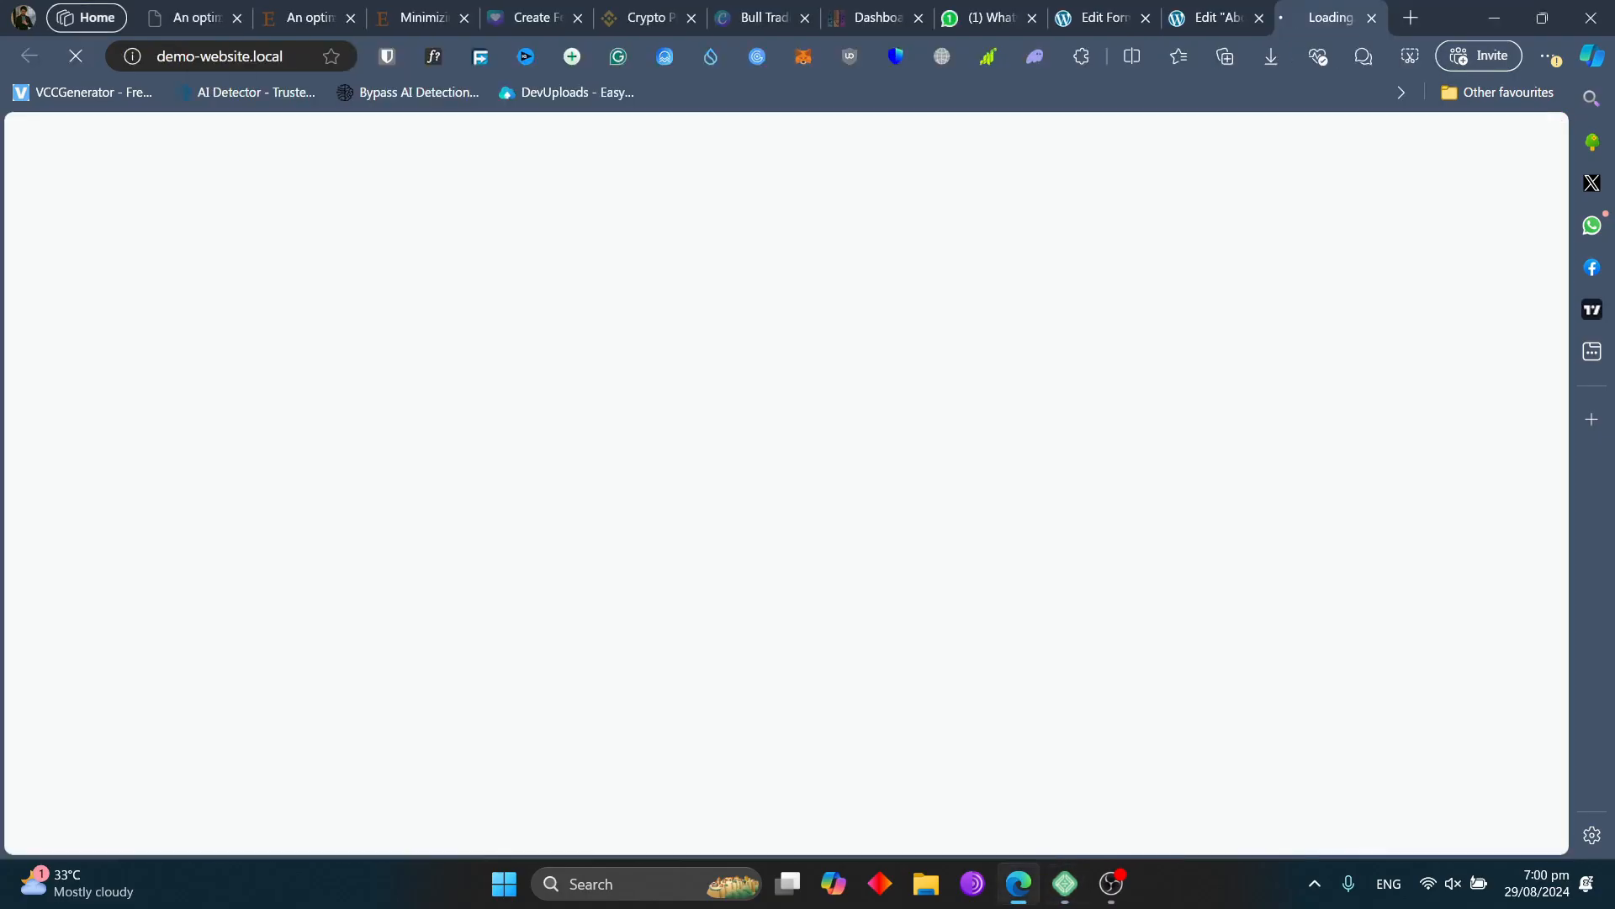
{"action": "left_click", "coordinate": [1216, 17]}
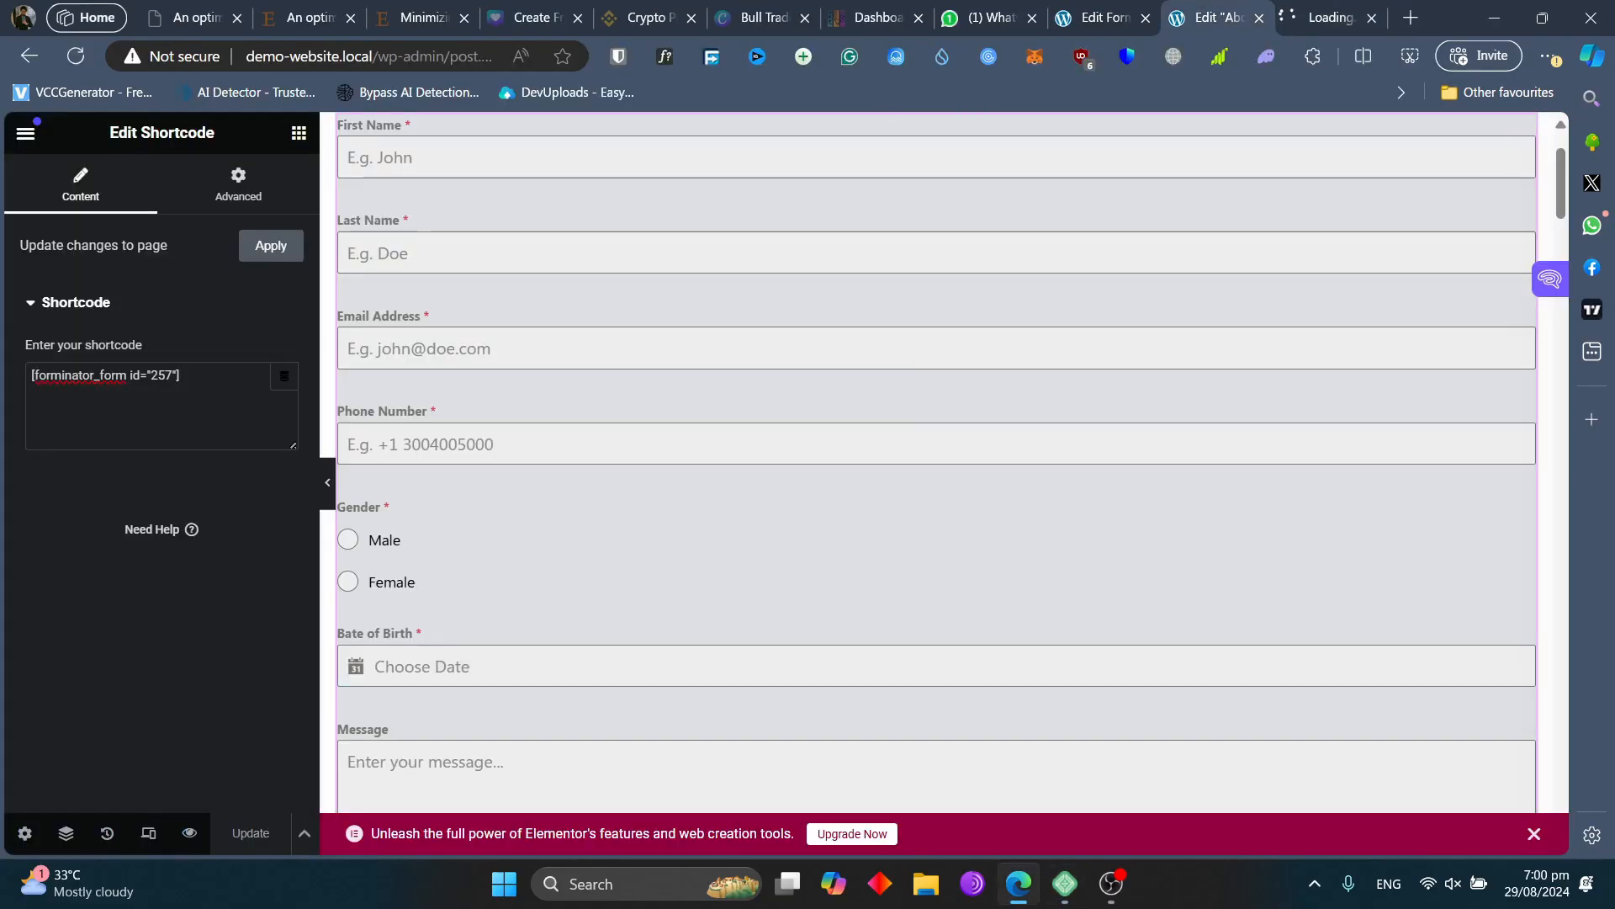
{"action": "scroll", "coordinate": [1099, 502], "scroll_direction": "down", "scroll_amount": 9}
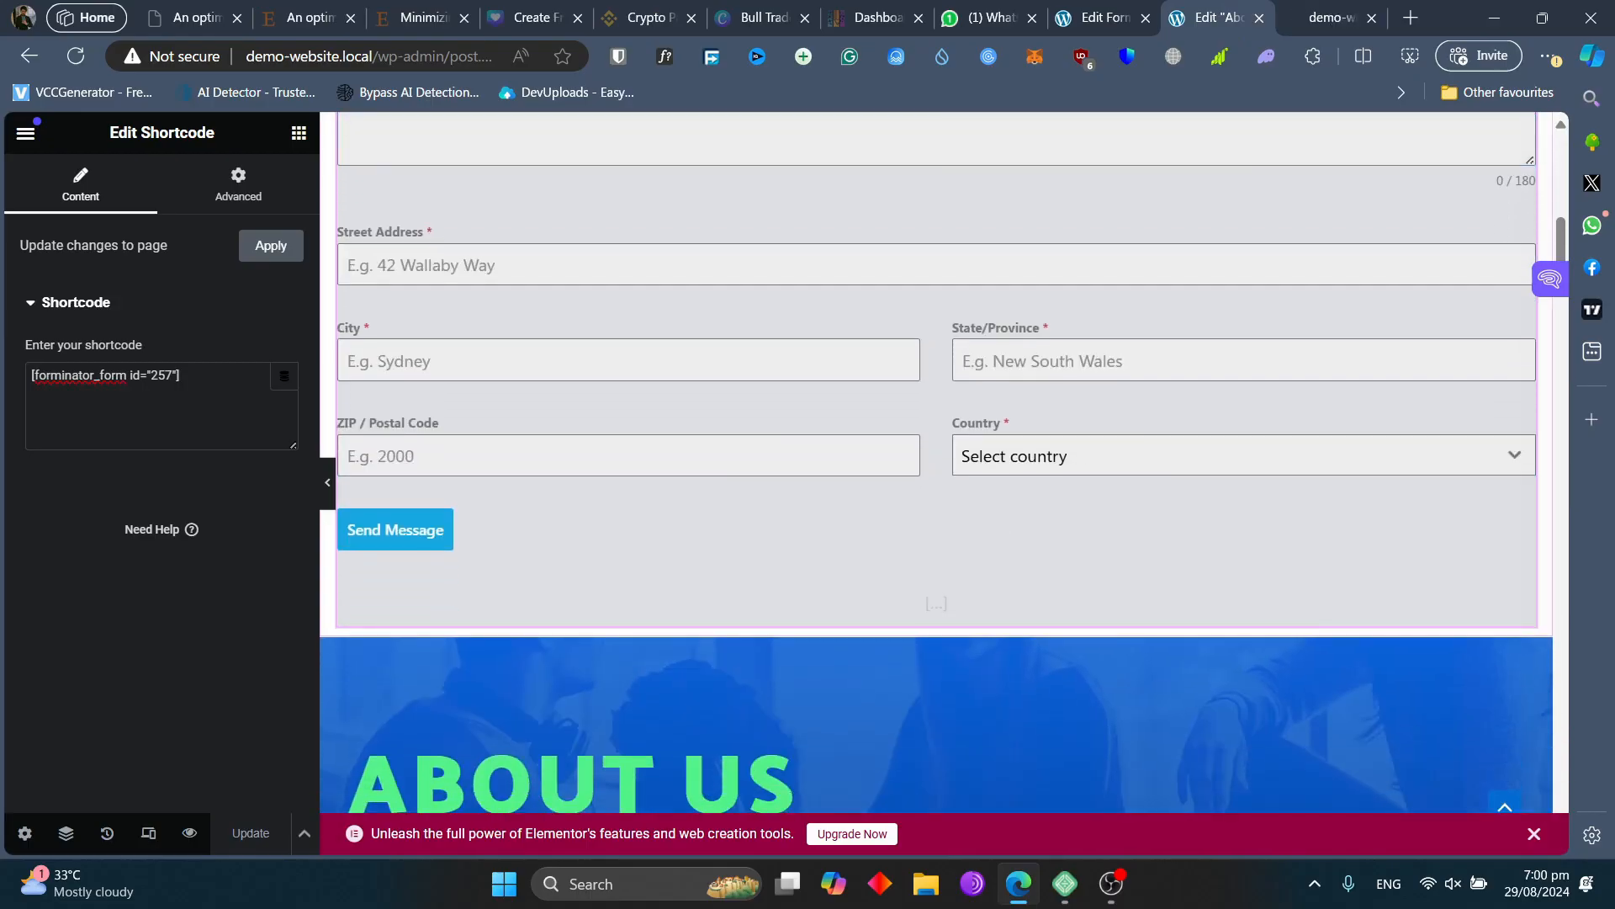
{"action": "scroll", "coordinate": [642, 318], "scroll_direction": "up", "scroll_amount": 10}
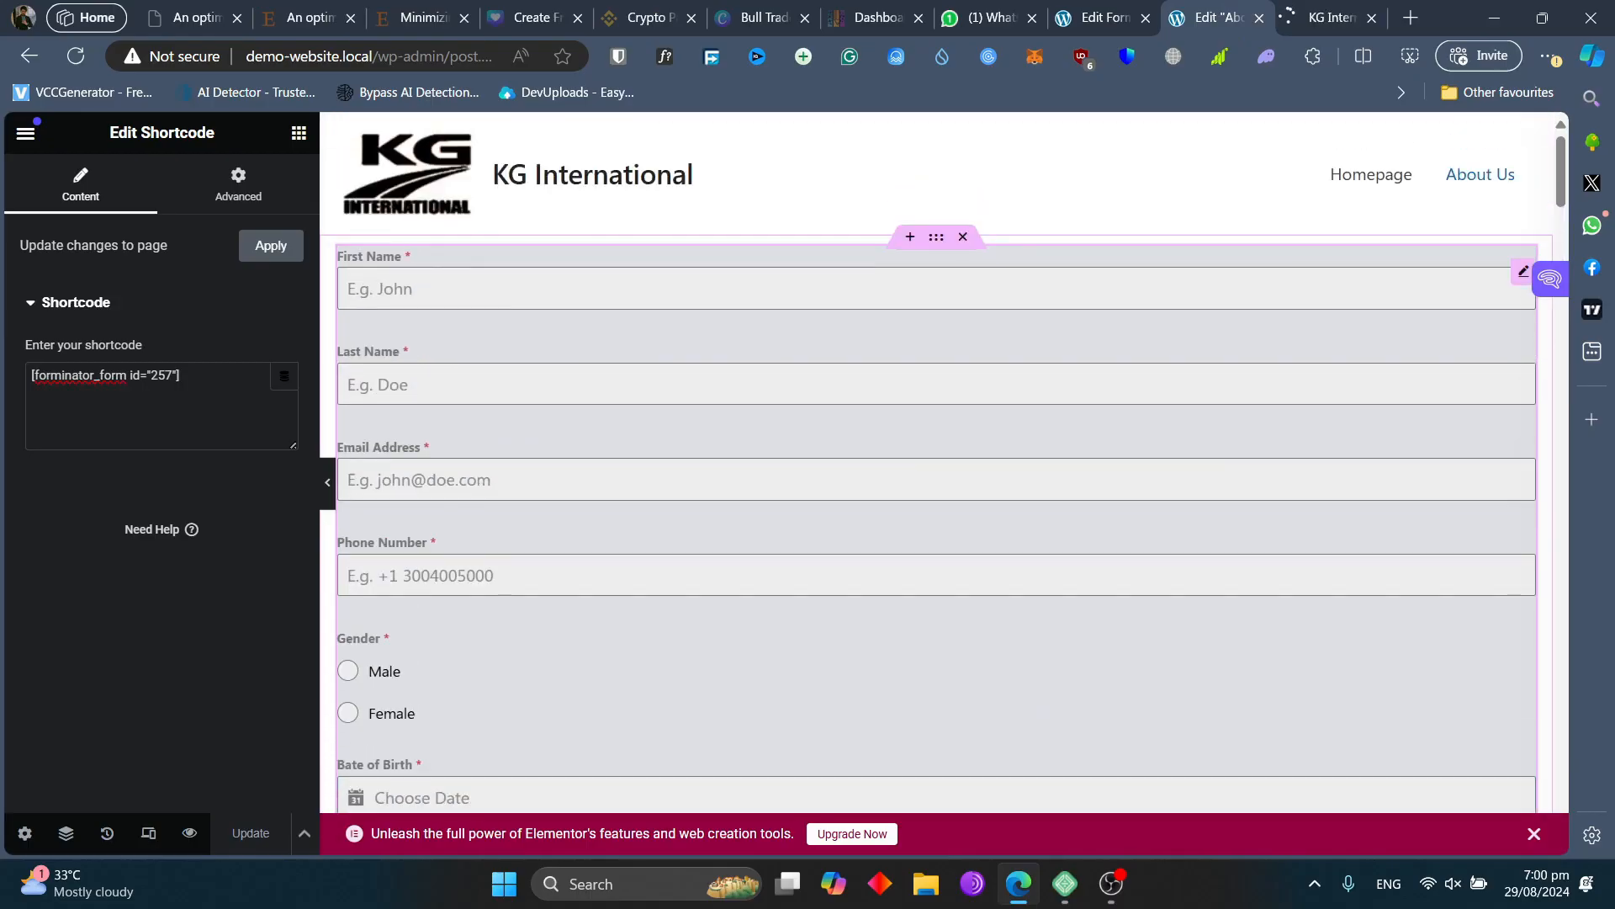
{"action": "key", "text": "ctrl+Tab"}
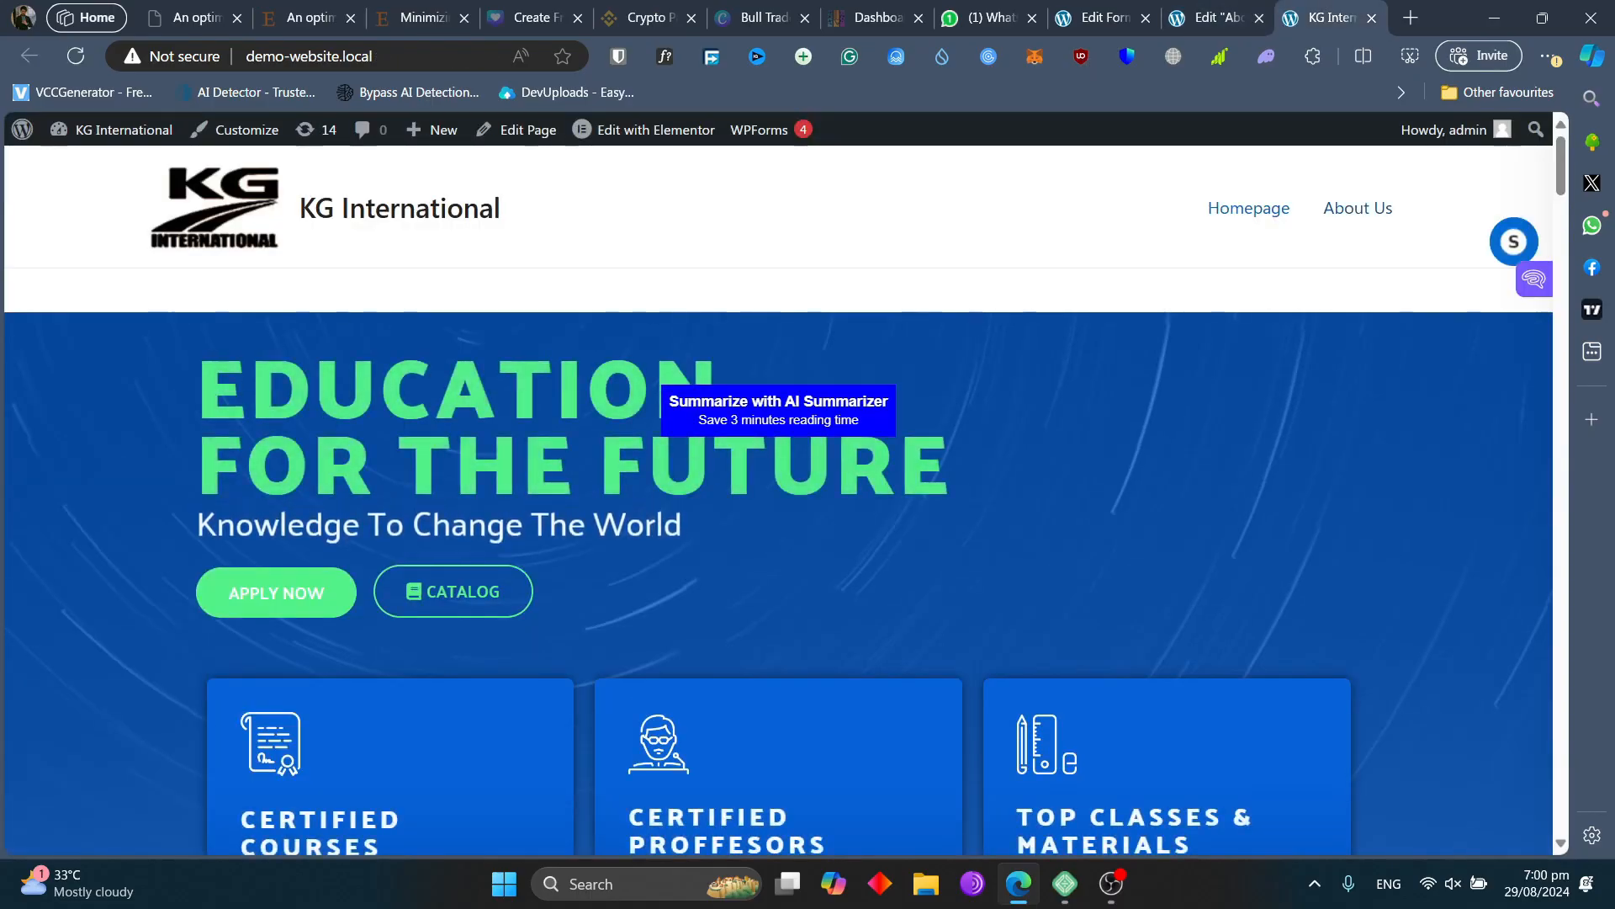
{"action": "key", "text": "F5"}
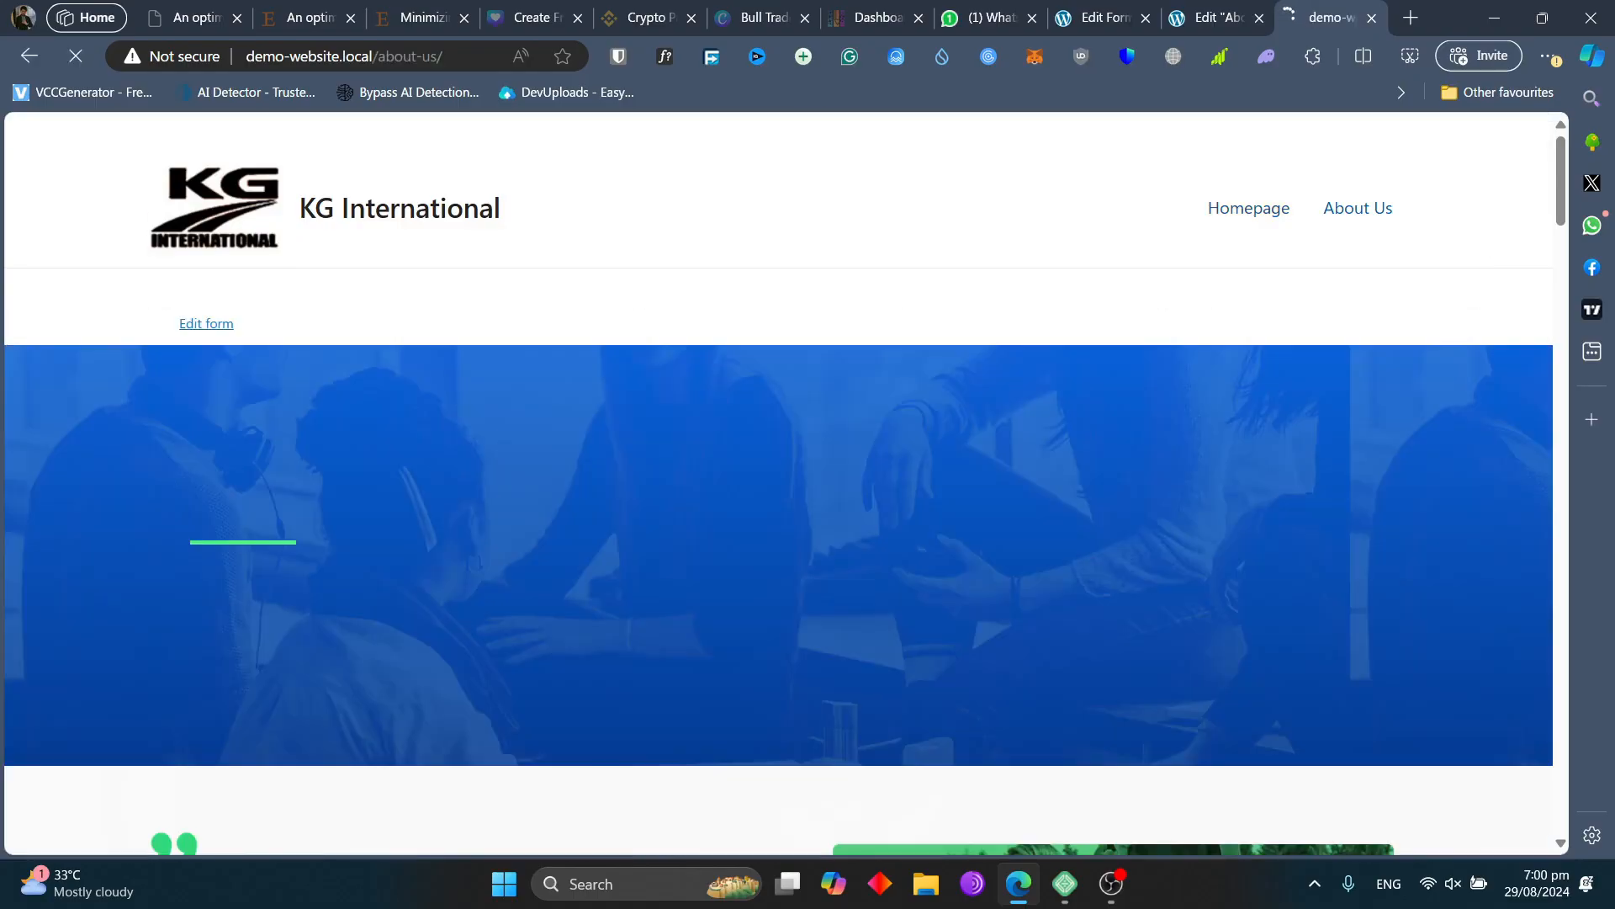
{"action": "scroll", "coordinate": [227, 484], "scroll_direction": "down", "scroll_amount": 8}
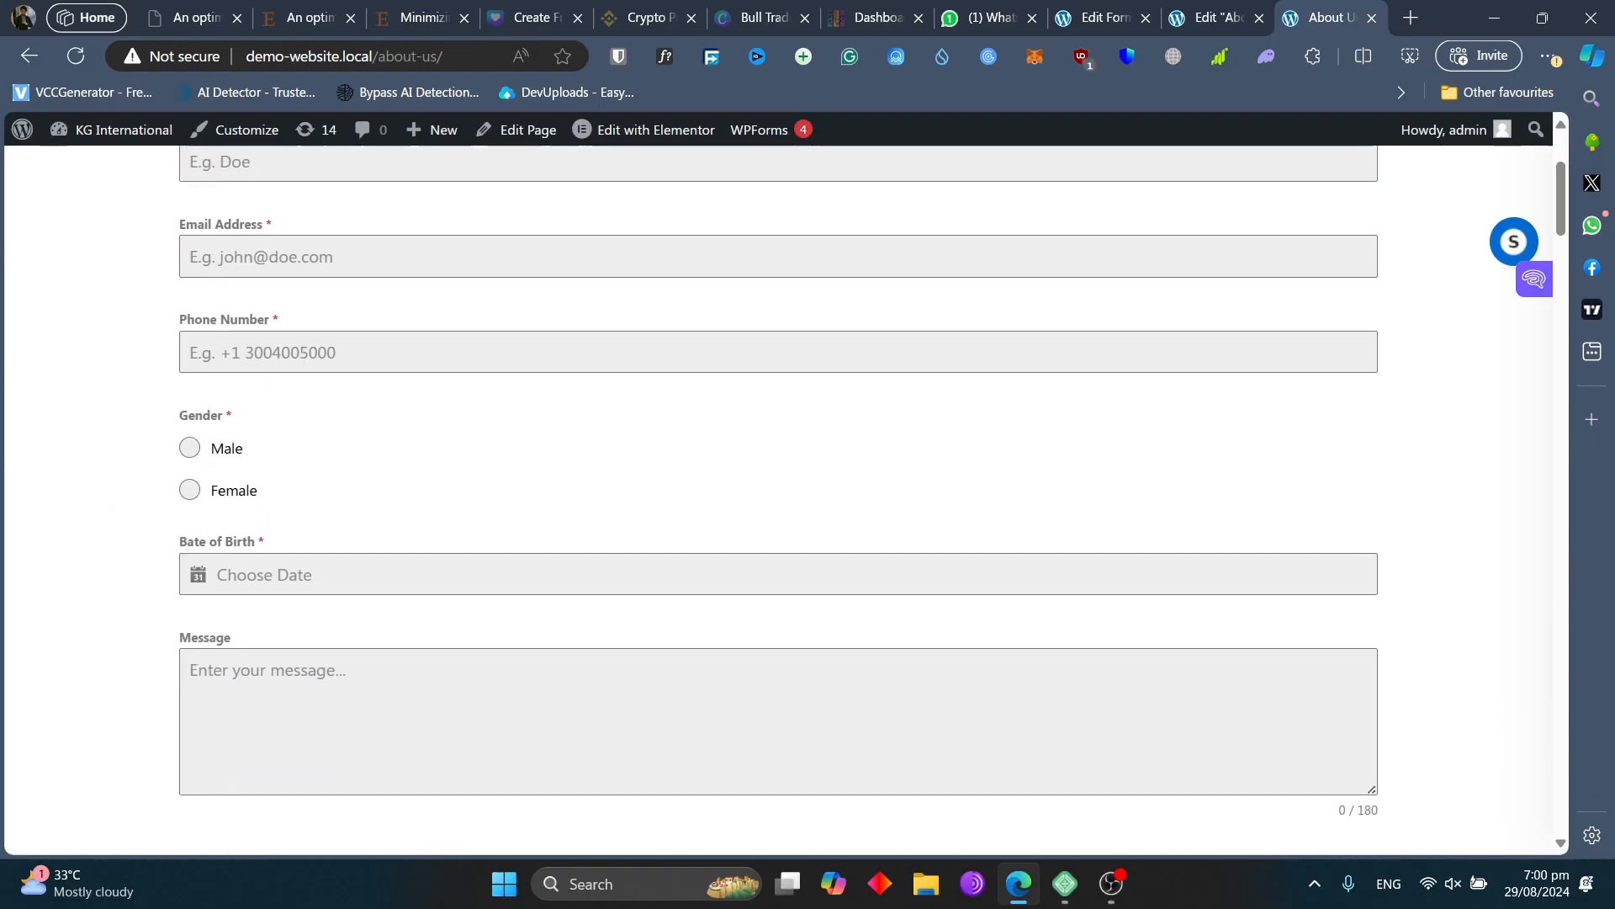
{"action": "scroll", "coordinate": [227, 485], "scroll_direction": "up", "scroll_amount": 10}
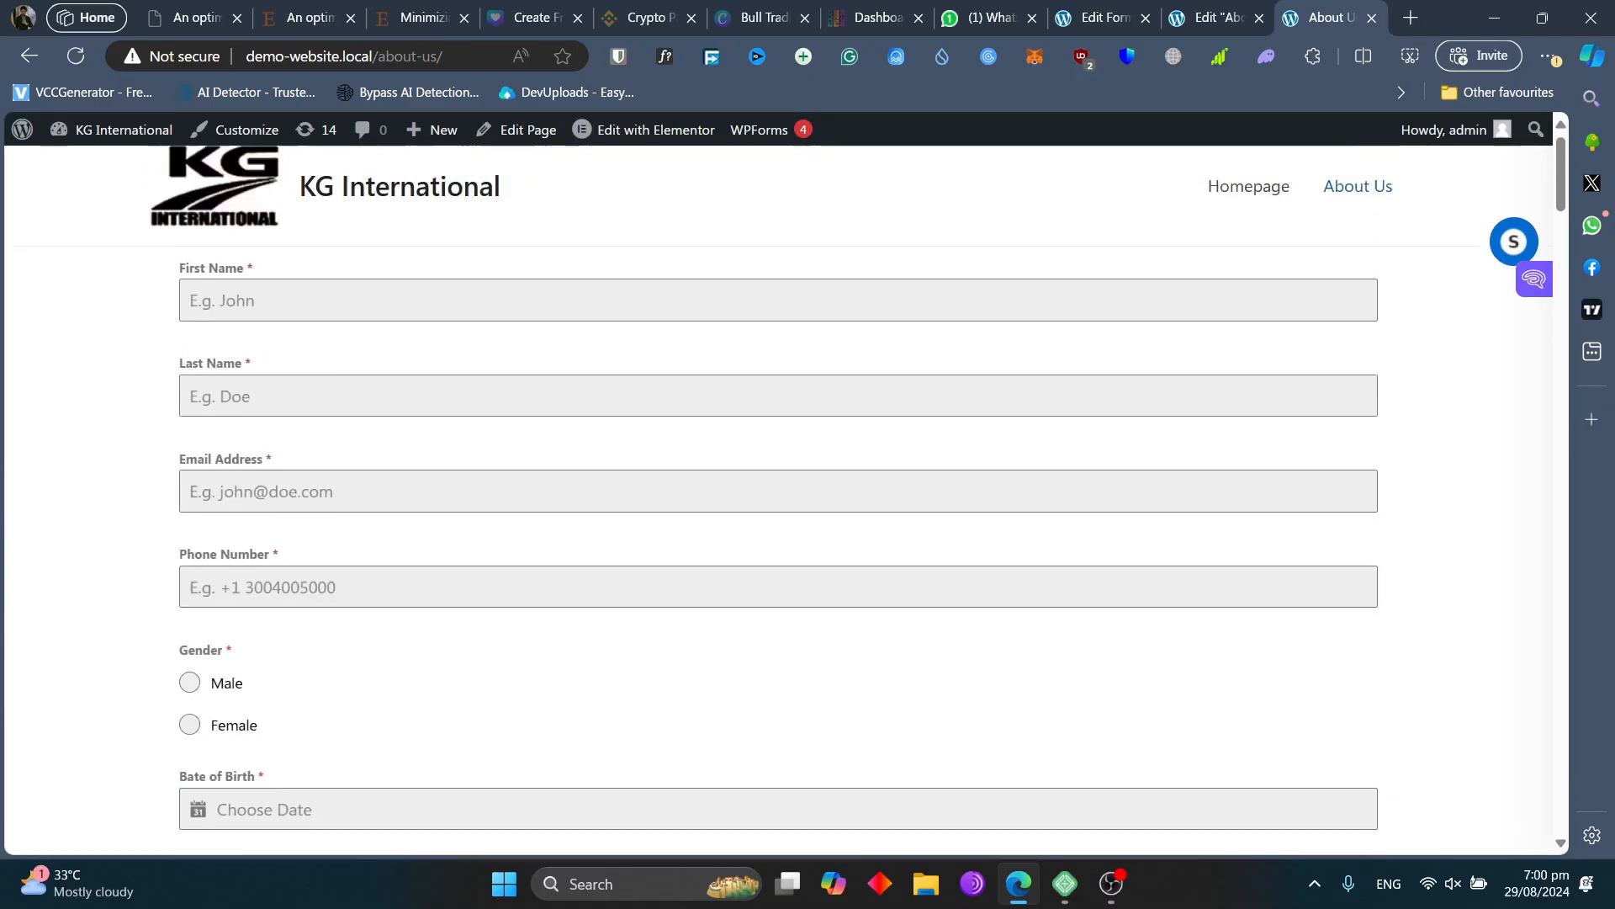
- Test the required First Name and Last Name fields by leaving them empty and dismissing the saved personal info suggestions
{"action": "left_click", "coordinate": [234, 322]}
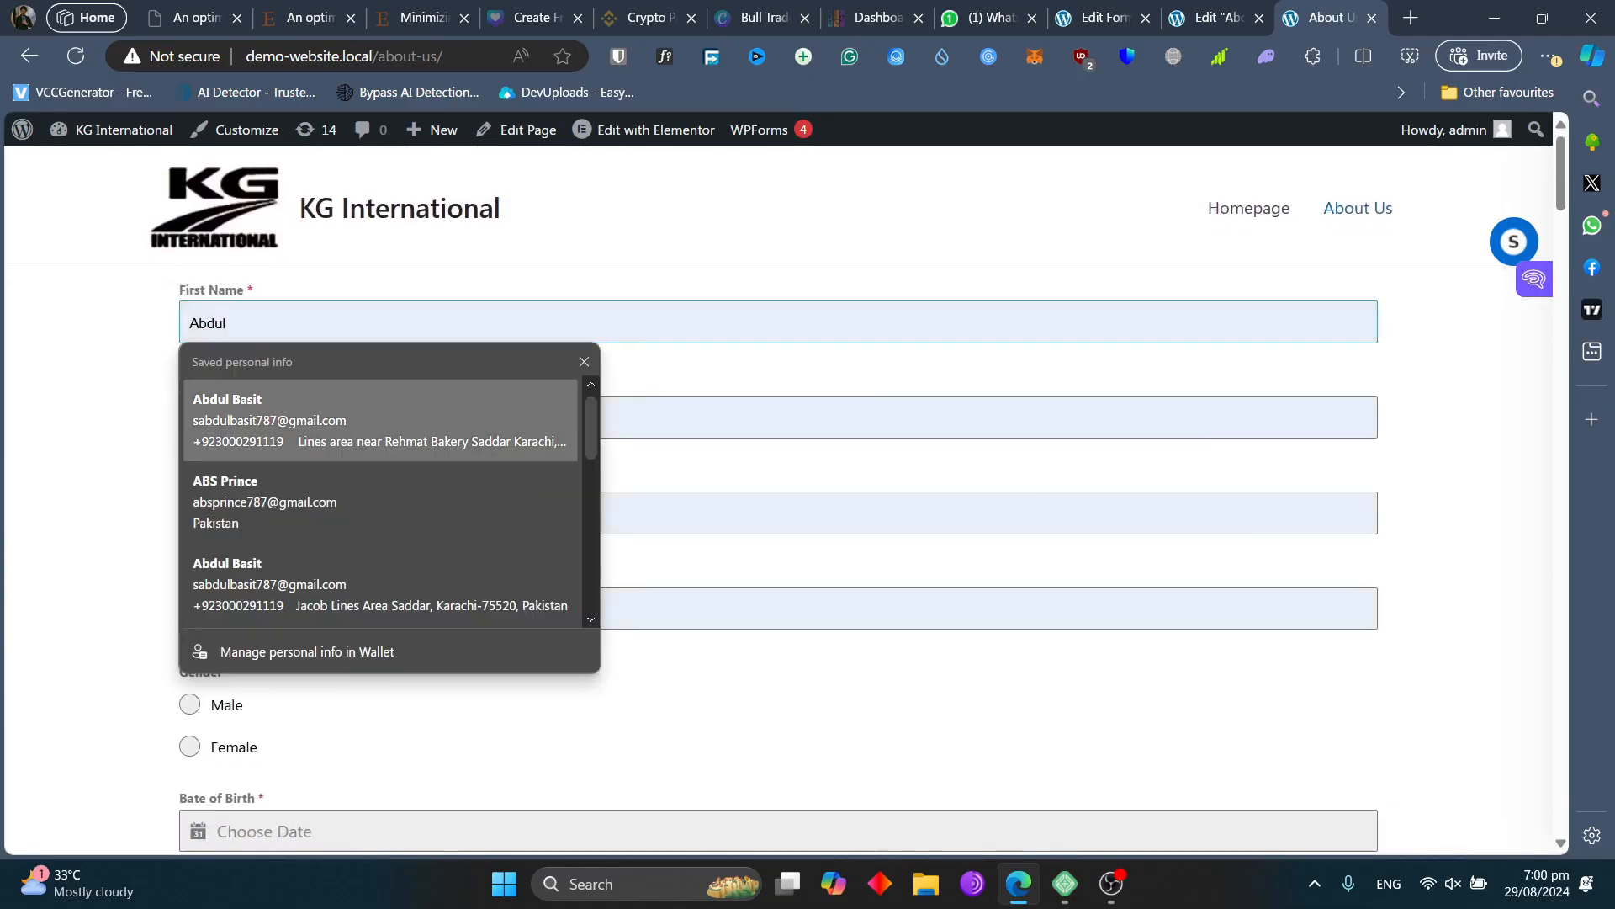
{"action": "left_click", "coordinate": [720, 406]}
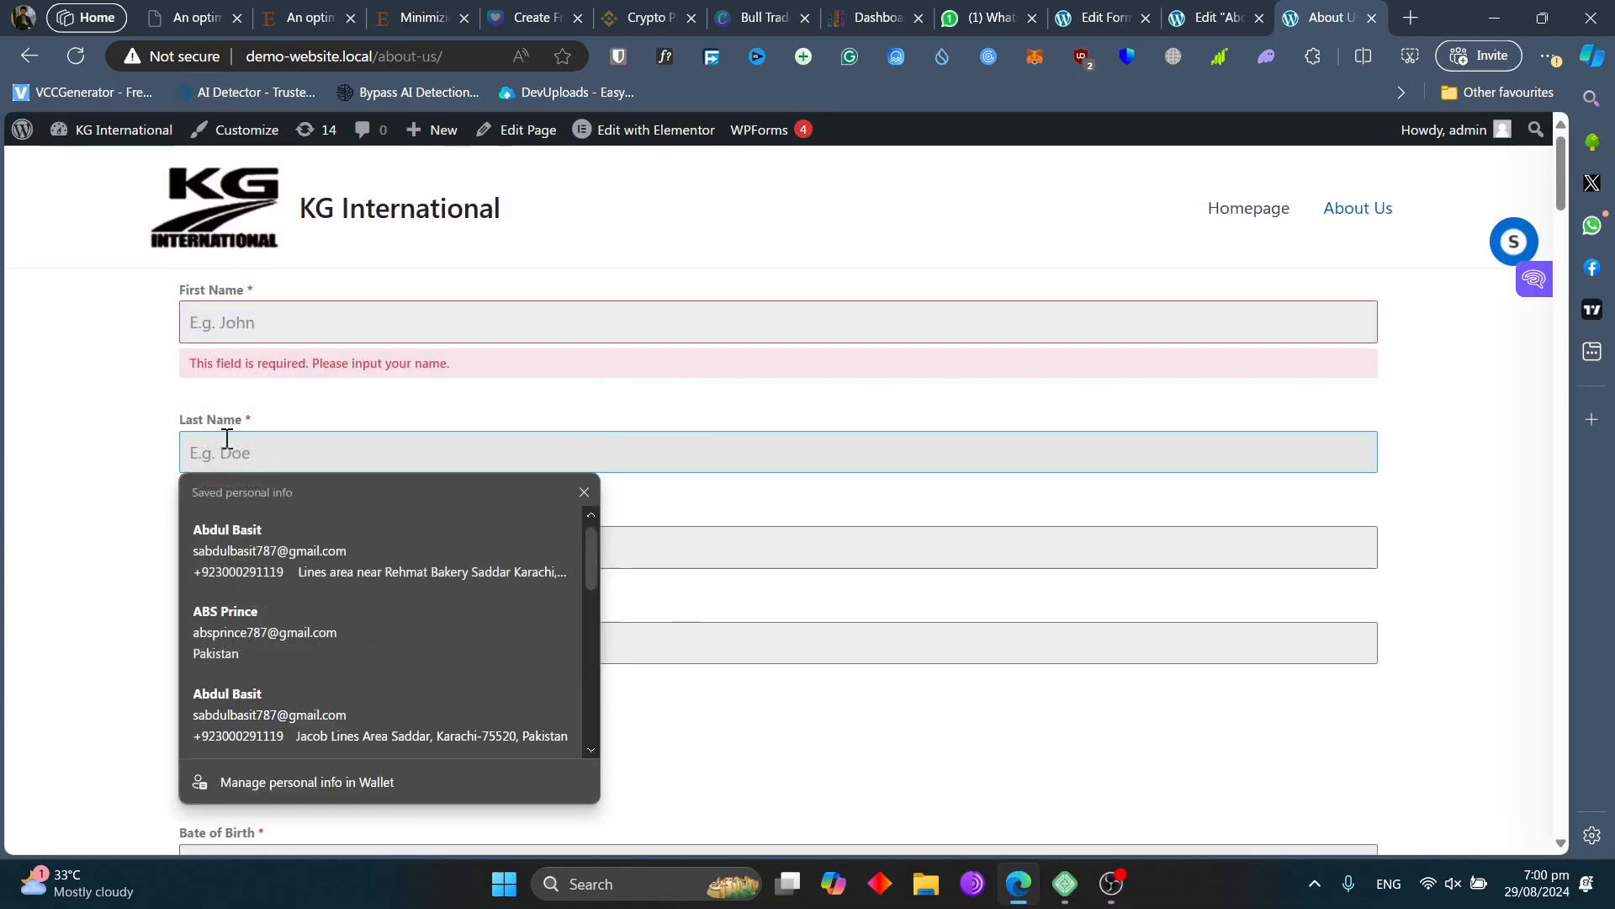
{"action": "left_click", "coordinate": [238, 321]}
{"action": "key", "text": "Down"}
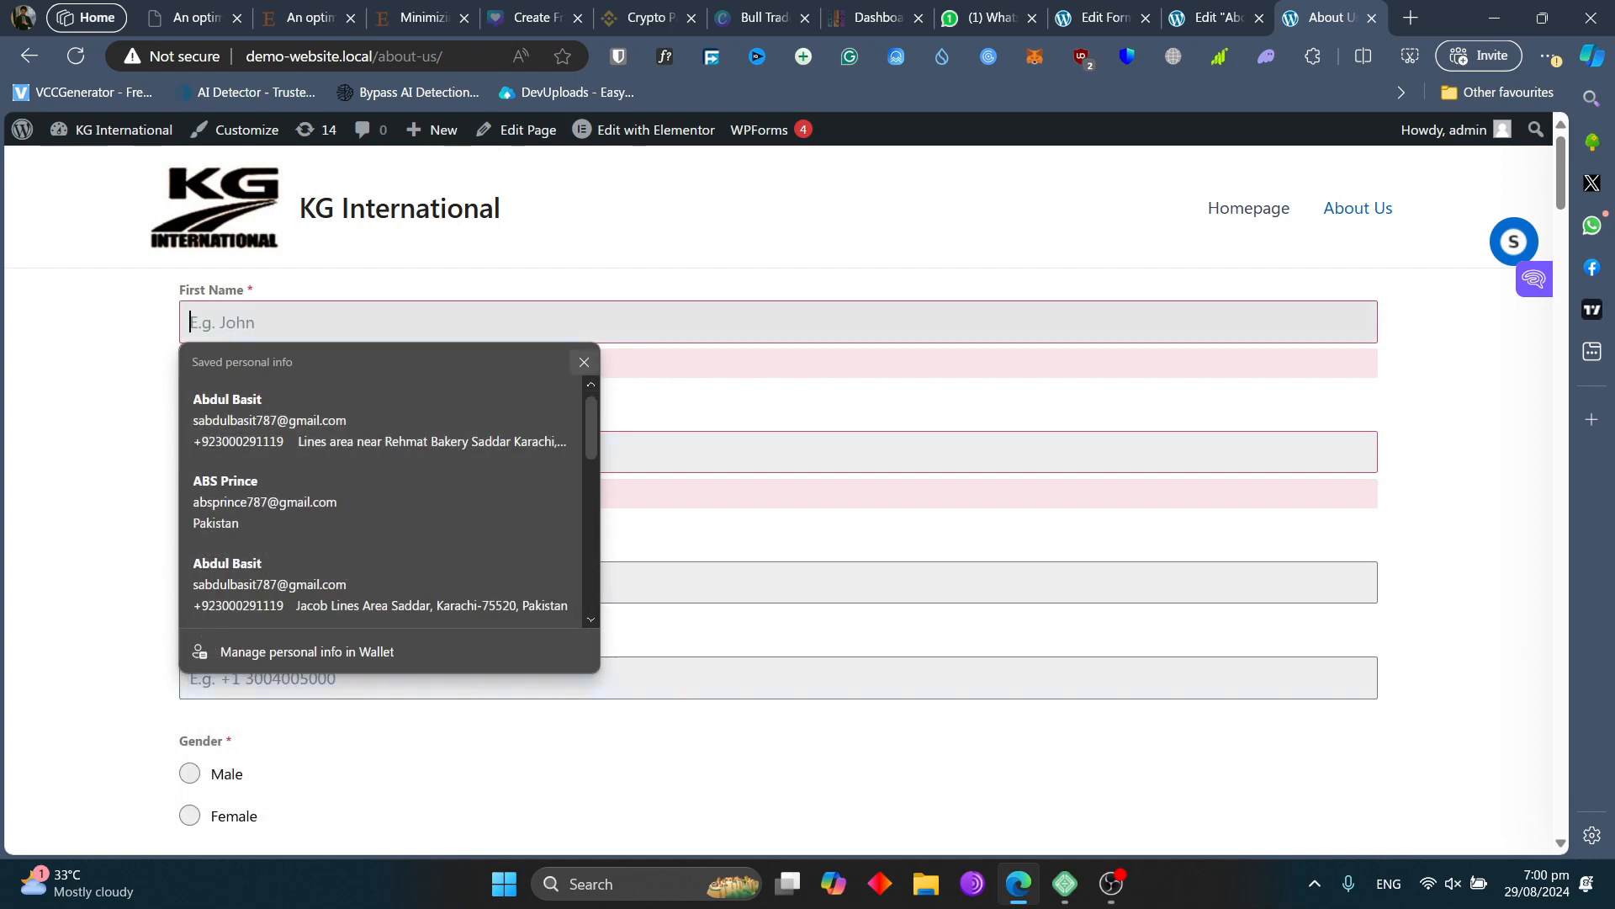
{"action": "left_click", "coordinate": [584, 361]}
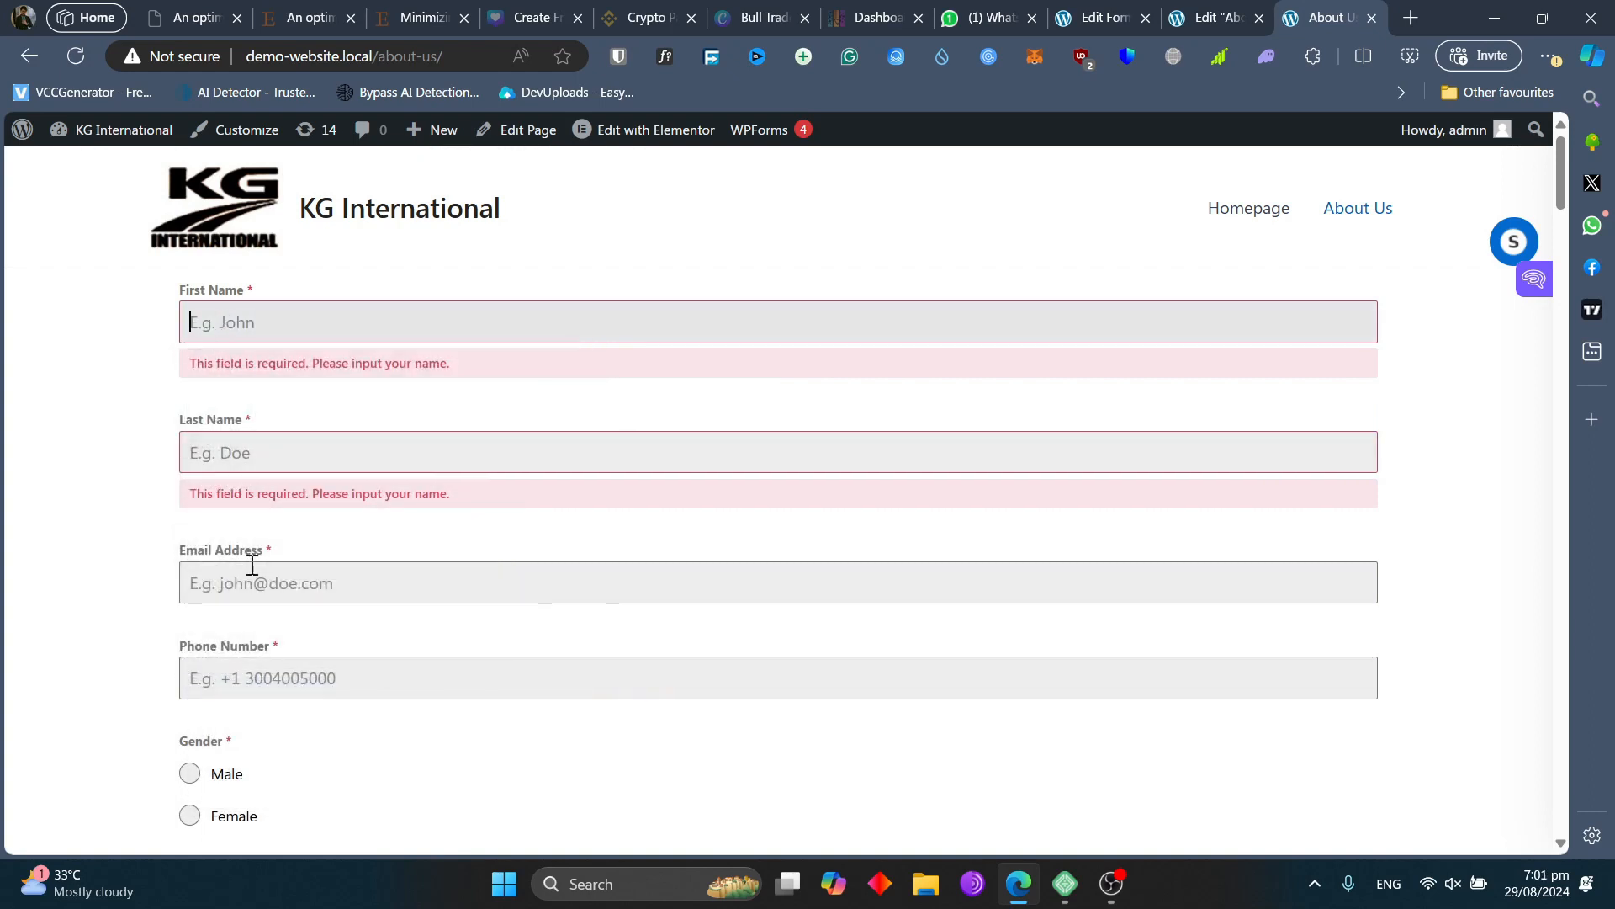
{"action": "left_click", "coordinate": [270, 676]}
- Try both Gender options in the form and leave Male selected
{"action": "scroll", "coordinate": [270, 673], "scroll_direction": "down", "scroll_amount": 2}
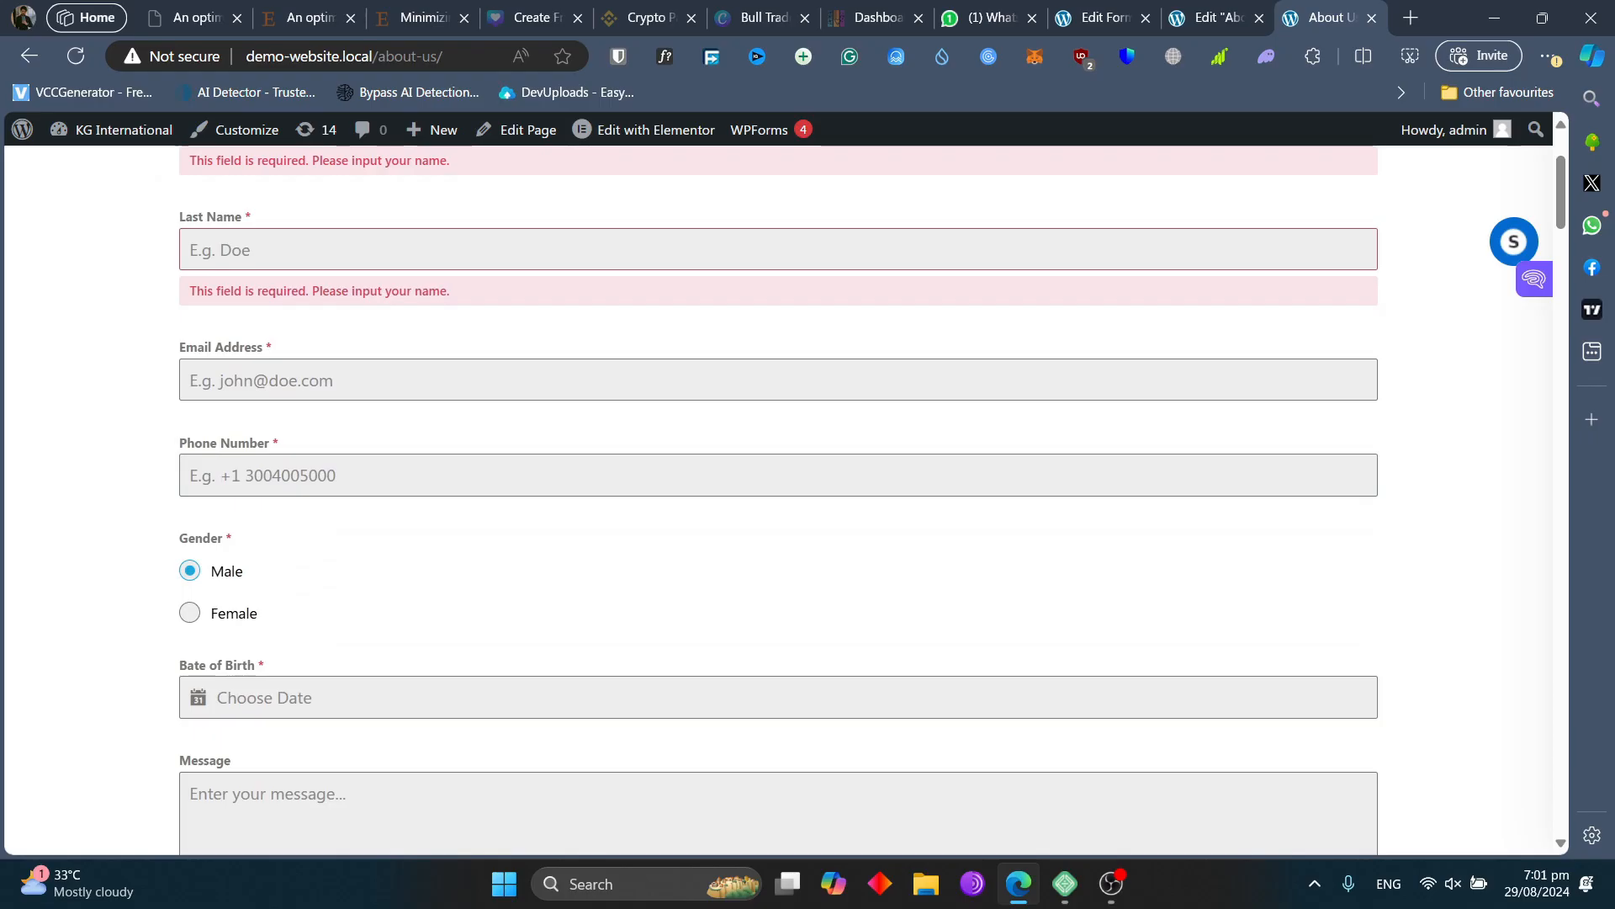
{"action": "left_click", "coordinate": [190, 612]}
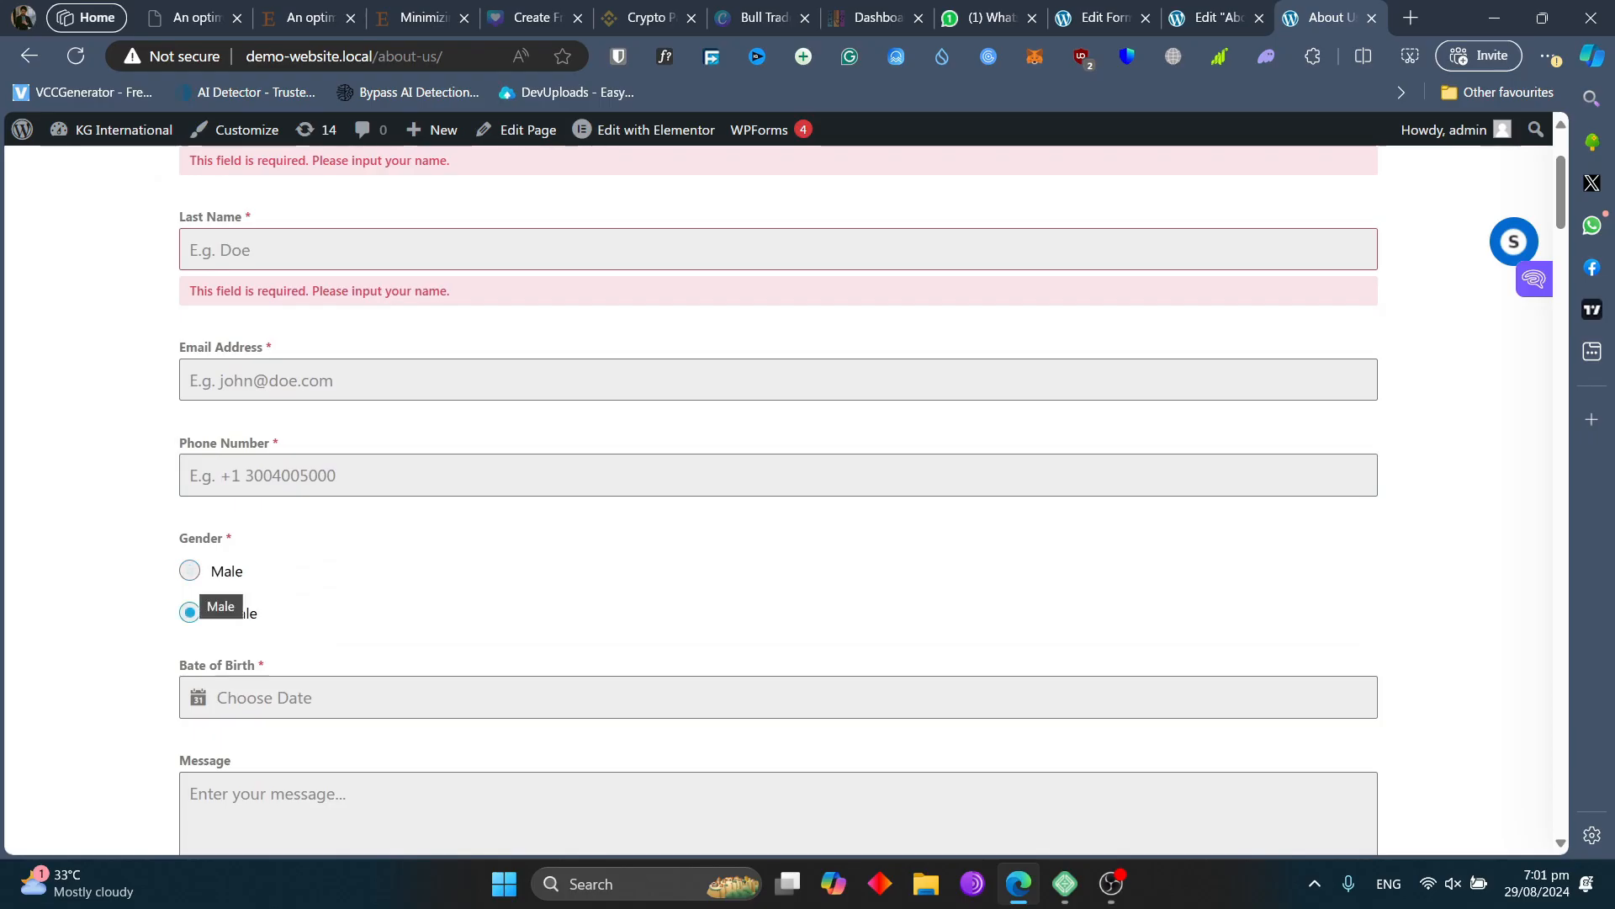
{"action": "left_click", "coordinate": [190, 571]}
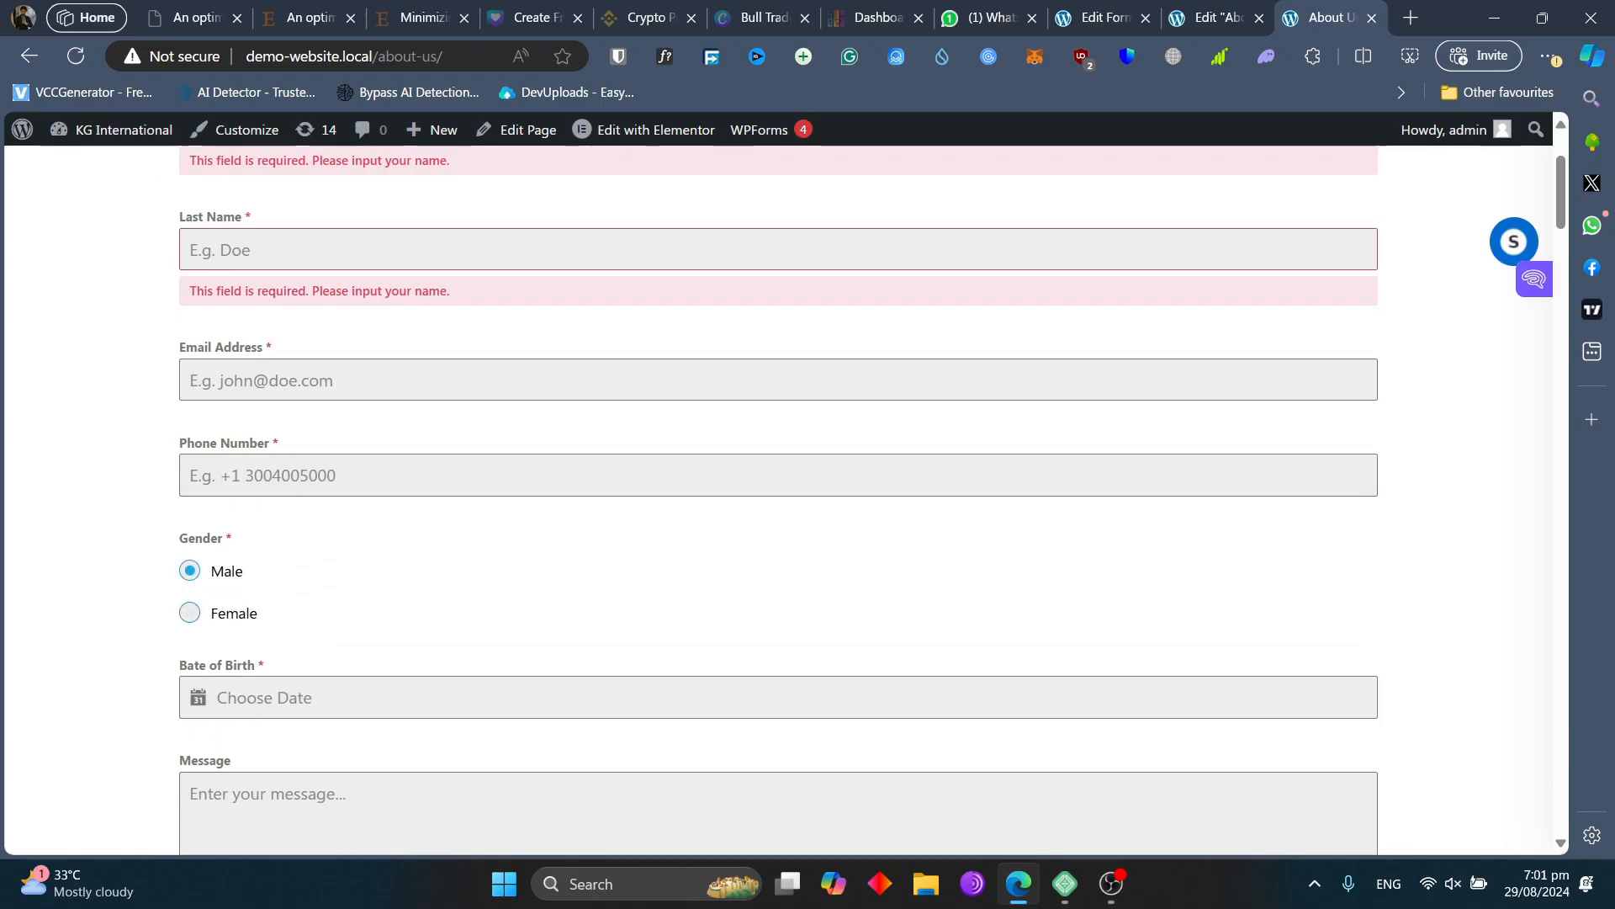
{"action": "scroll", "coordinate": [328, 517], "scroll_direction": "down", "scroll_amount": 2}
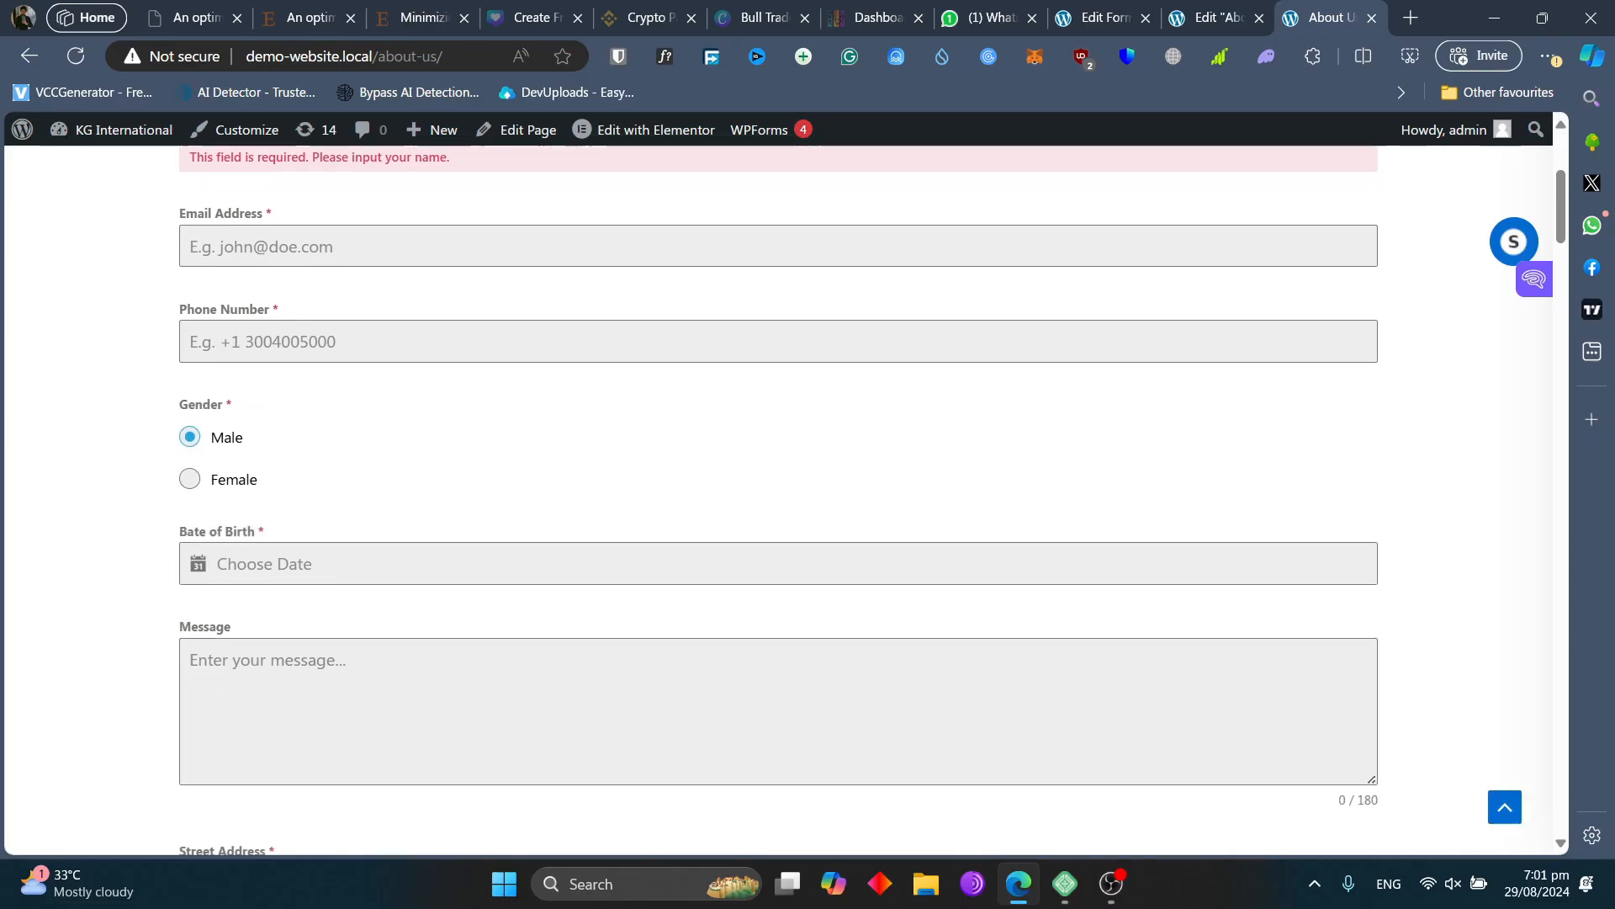
- Fill in the date of birth by choosing its year, month and day in the form's date picker
{"action": "left_click", "coordinate": [328, 517]}
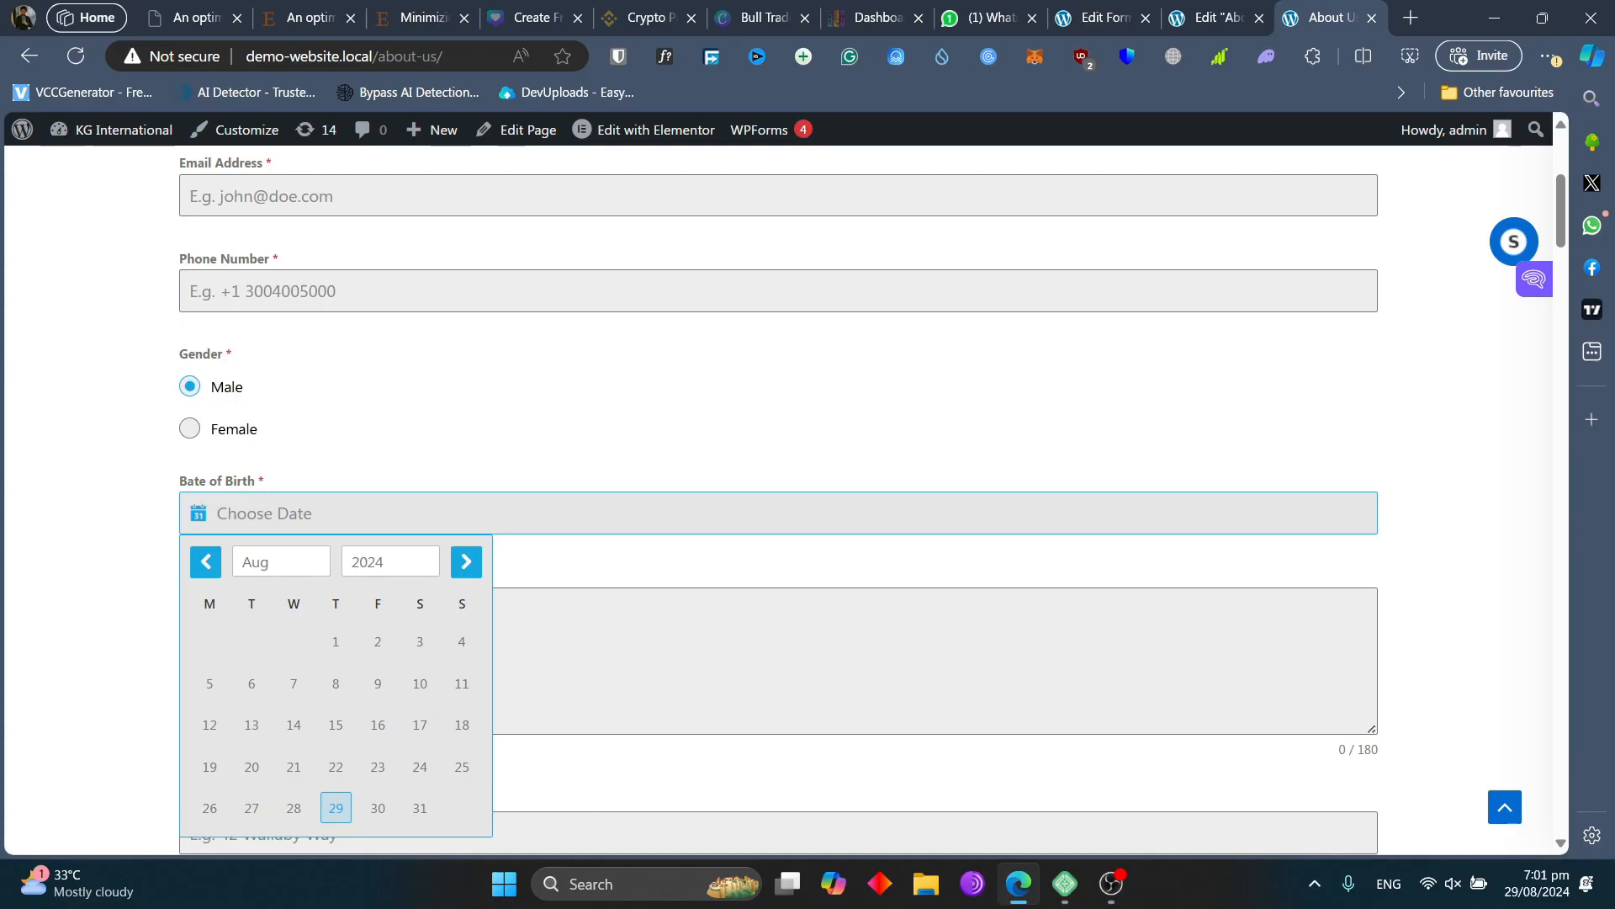
{"action": "left_click", "coordinate": [390, 561]}
{"action": "scroll", "coordinate": [370, 372], "scroll_direction": "up", "scroll_amount": 3}
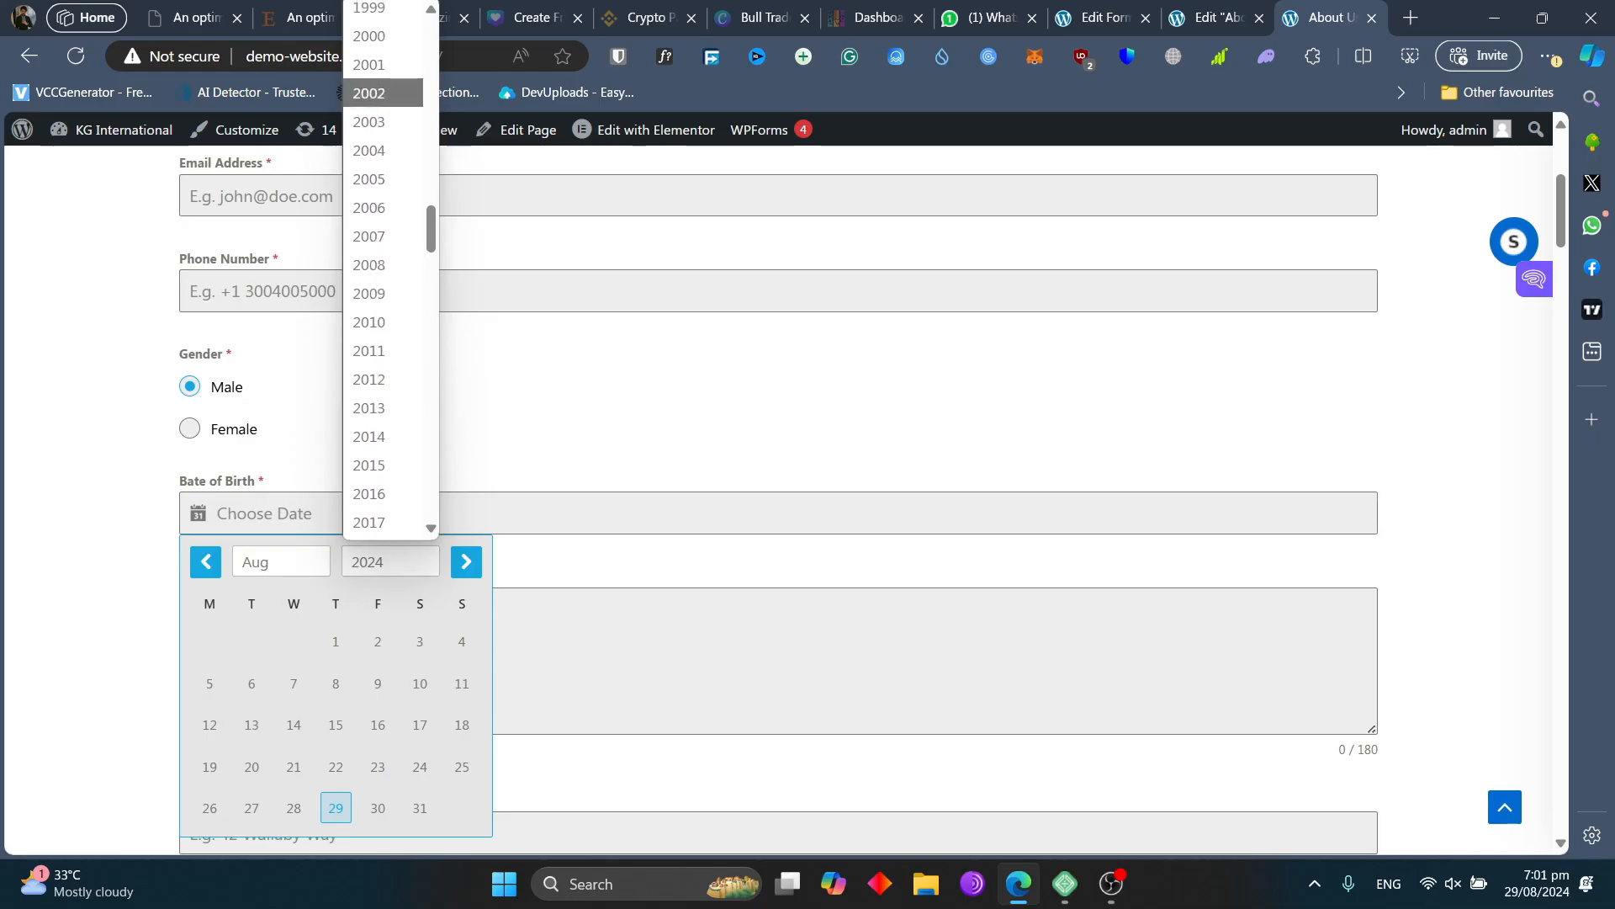
{"action": "left_click", "coordinate": [382, 93]}
{"action": "left_click", "coordinate": [281, 561]}
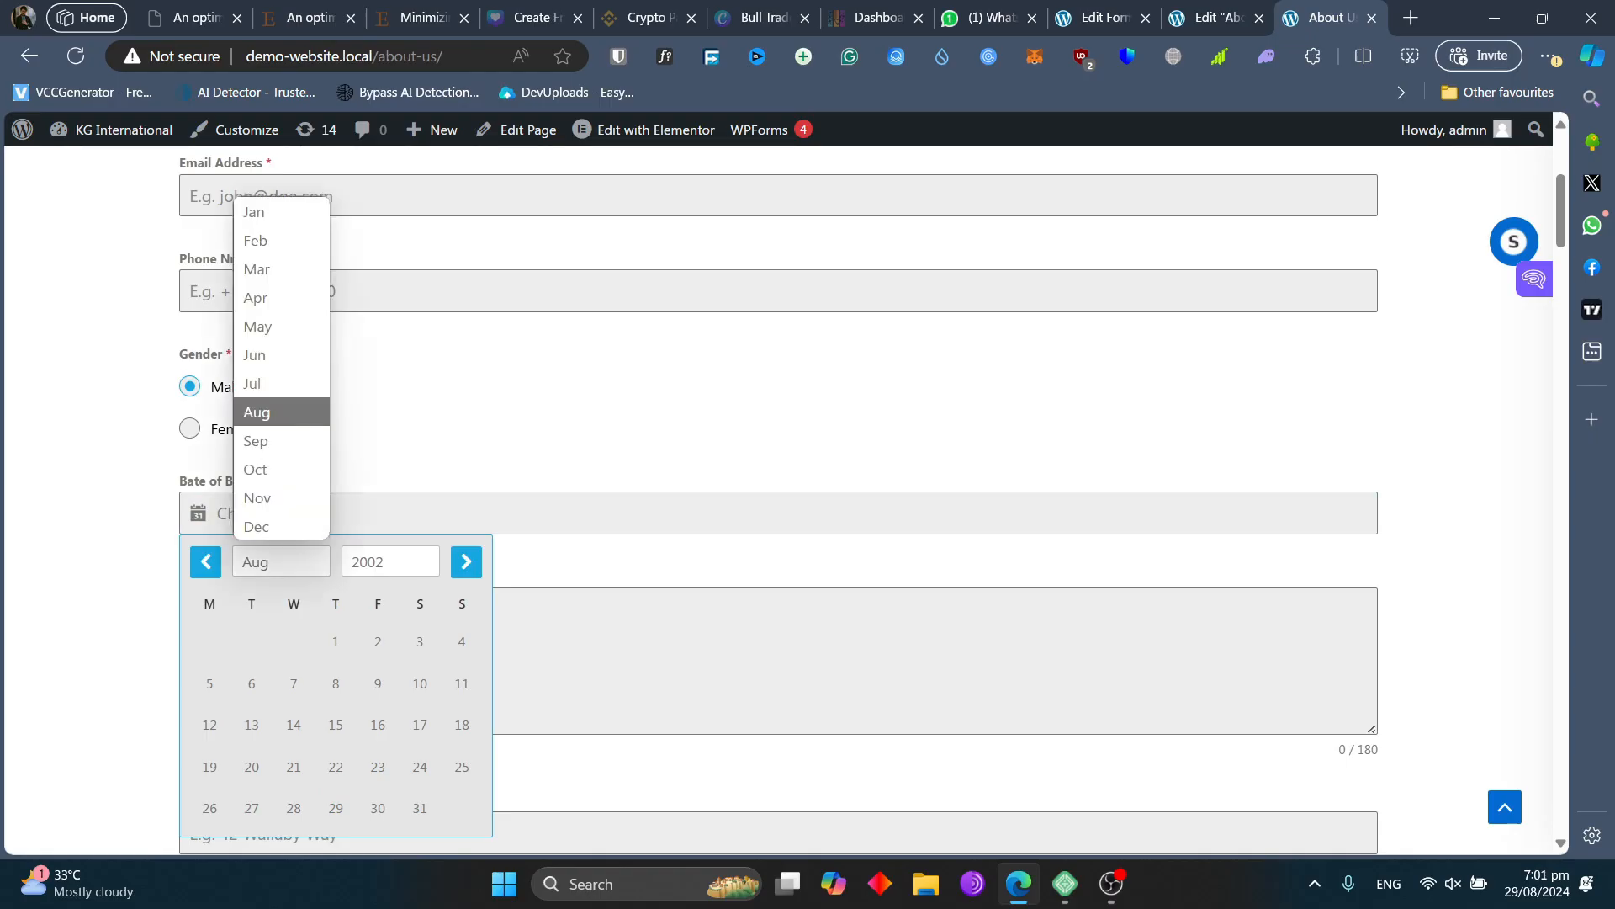
{"action": "left_click", "coordinate": [255, 269]}
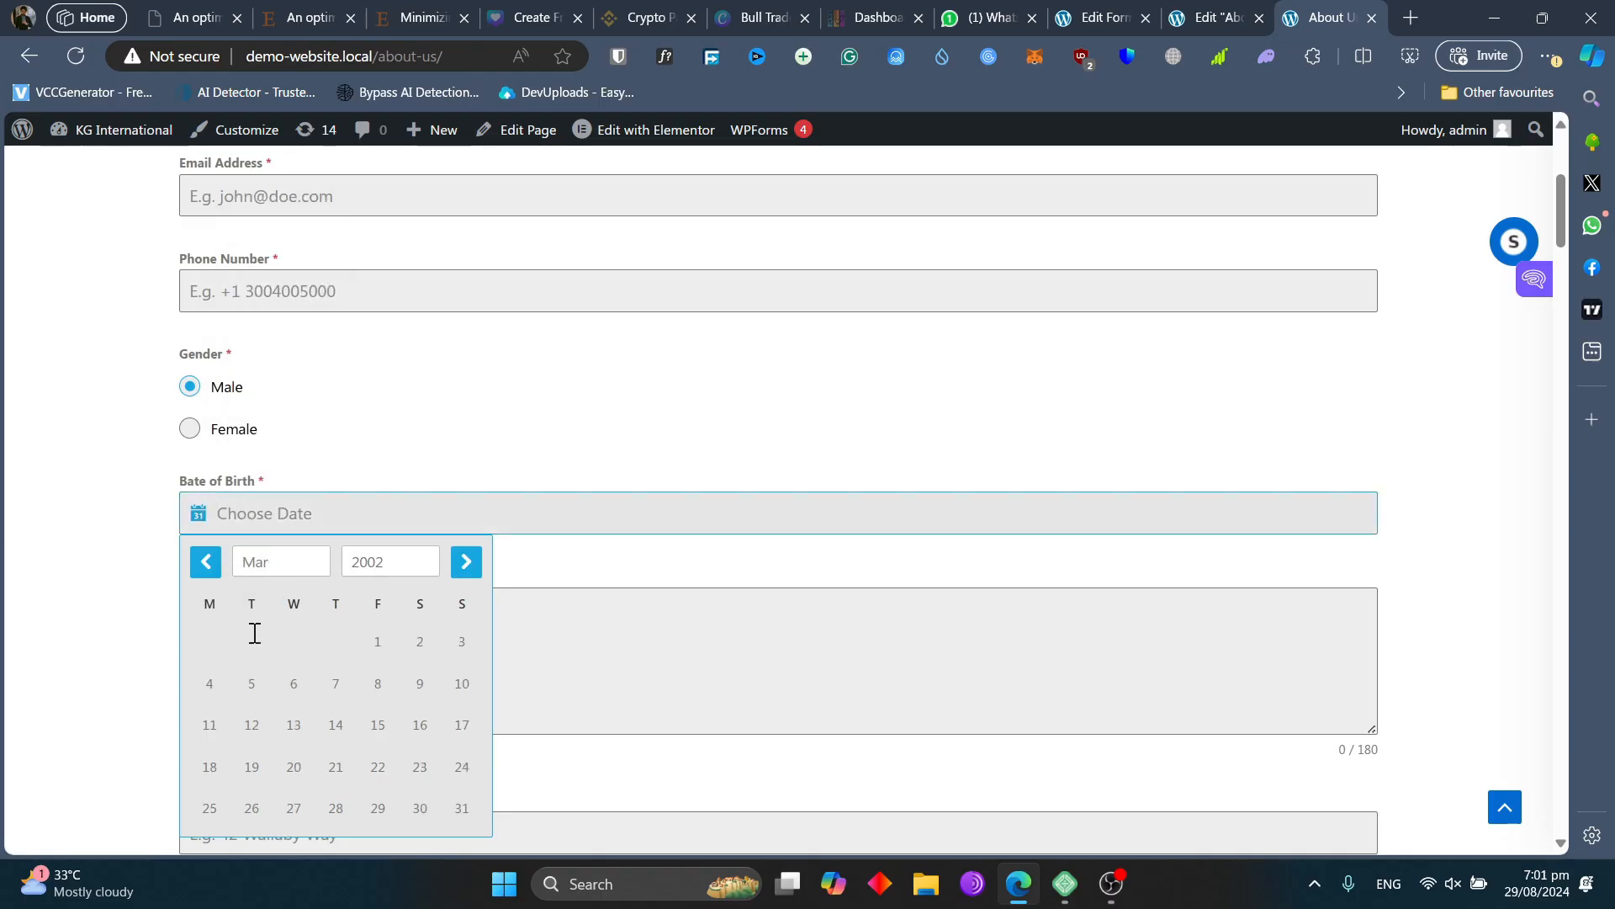
{"action": "left_click", "coordinate": [422, 685]}
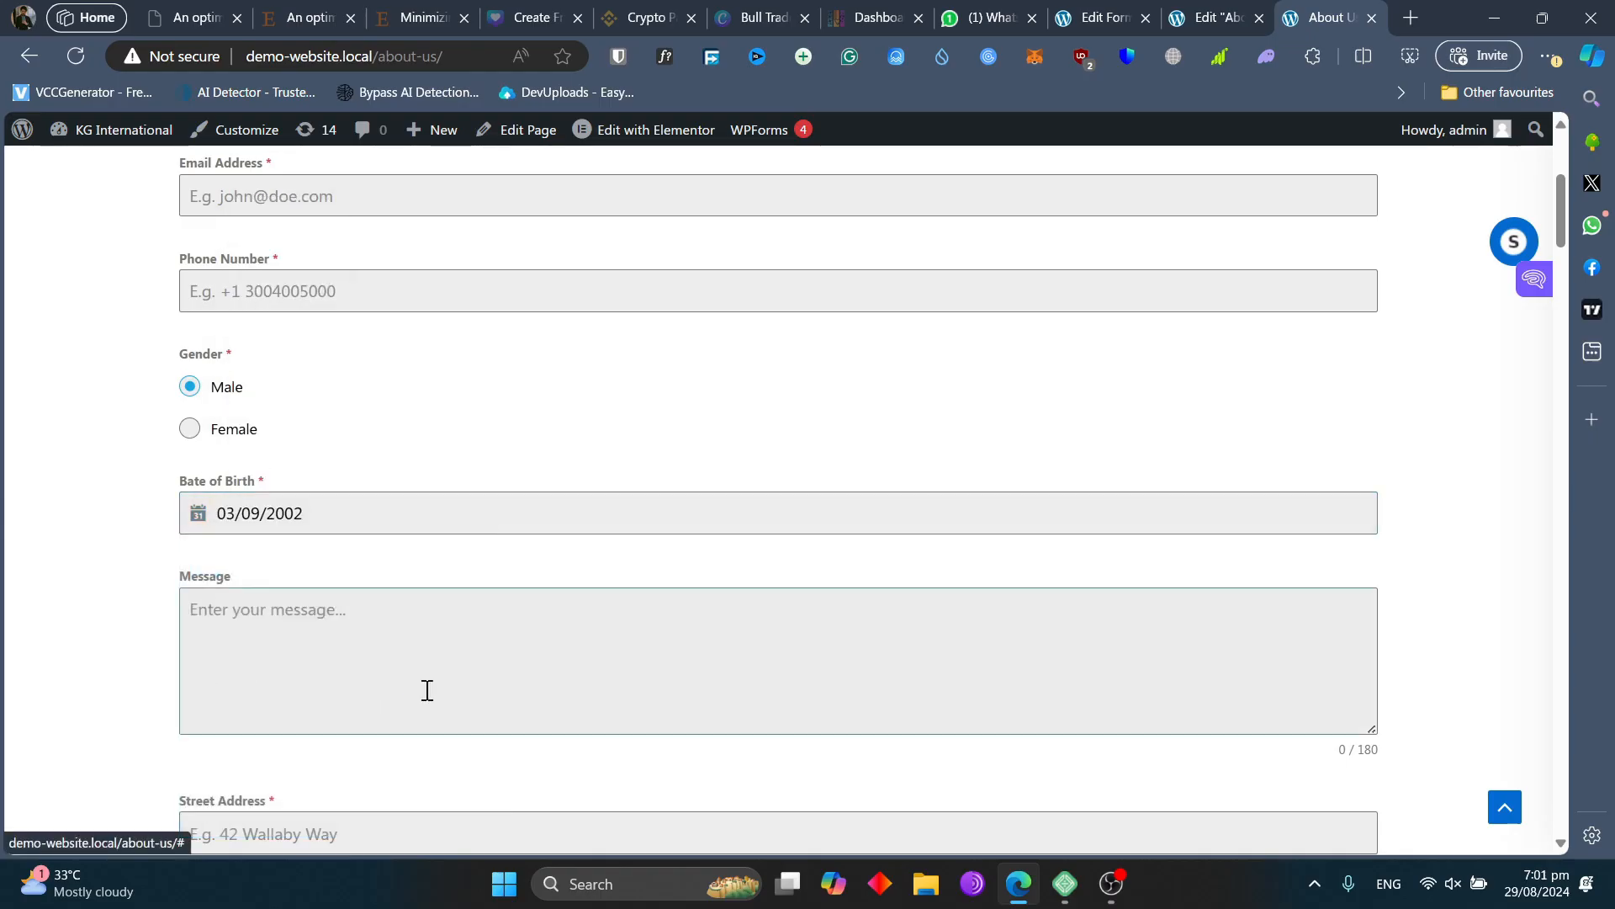
- Look over the form's message and address fields, and return to the published form's shortcode in Forminator
{"action": "scroll", "coordinate": [426, 689], "scroll_direction": "down", "scroll_amount": 2}
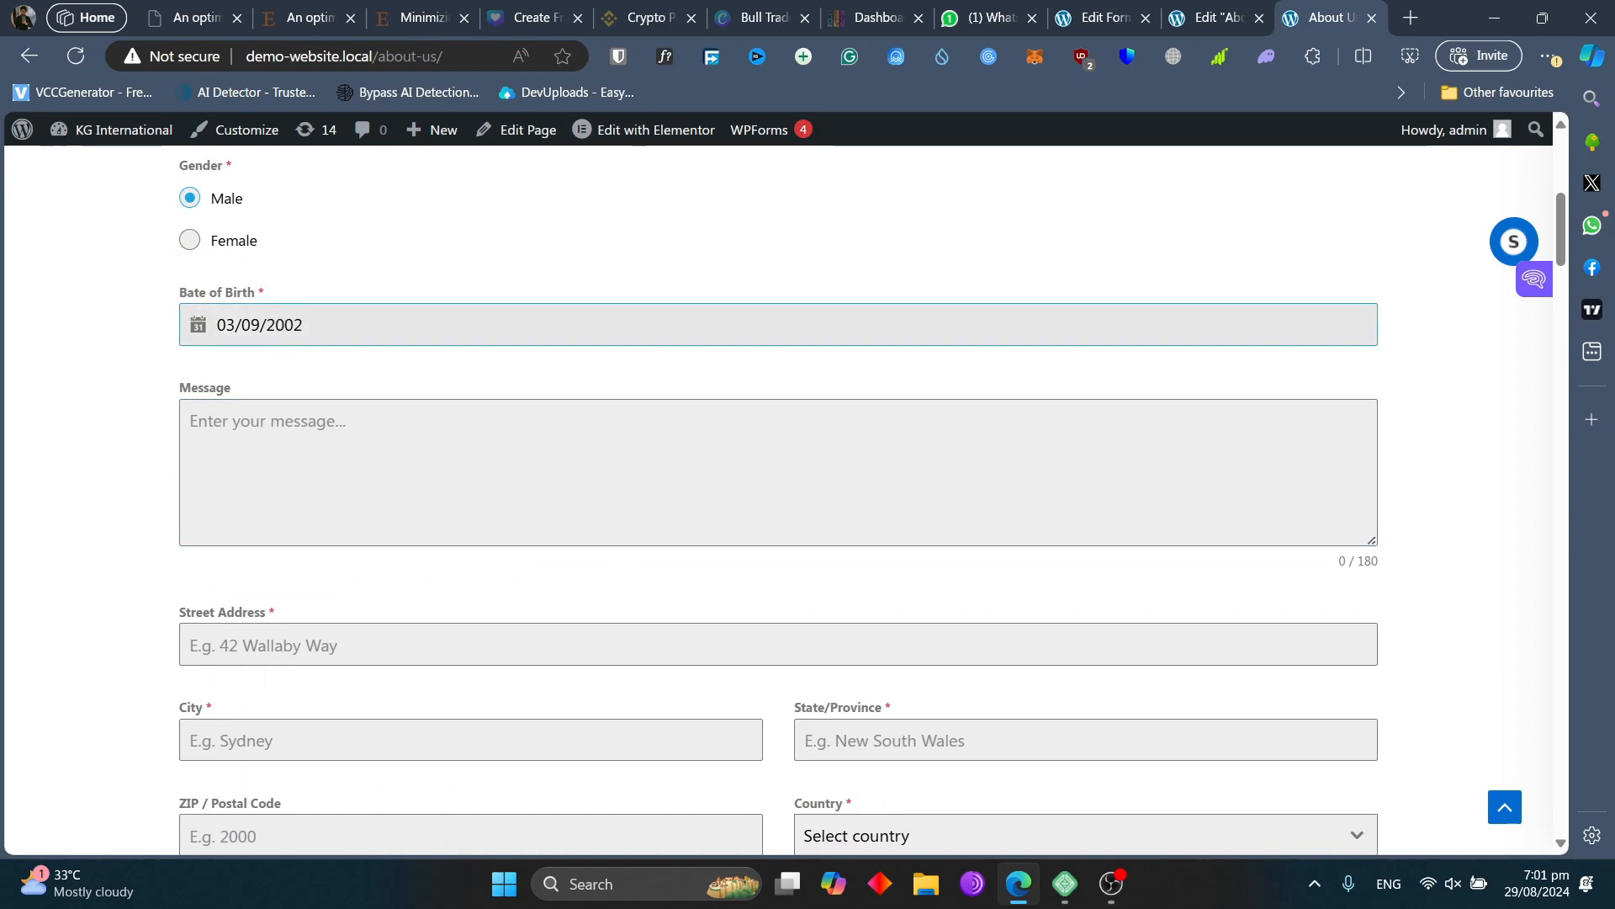
{"action": "left_click", "coordinate": [221, 465]}
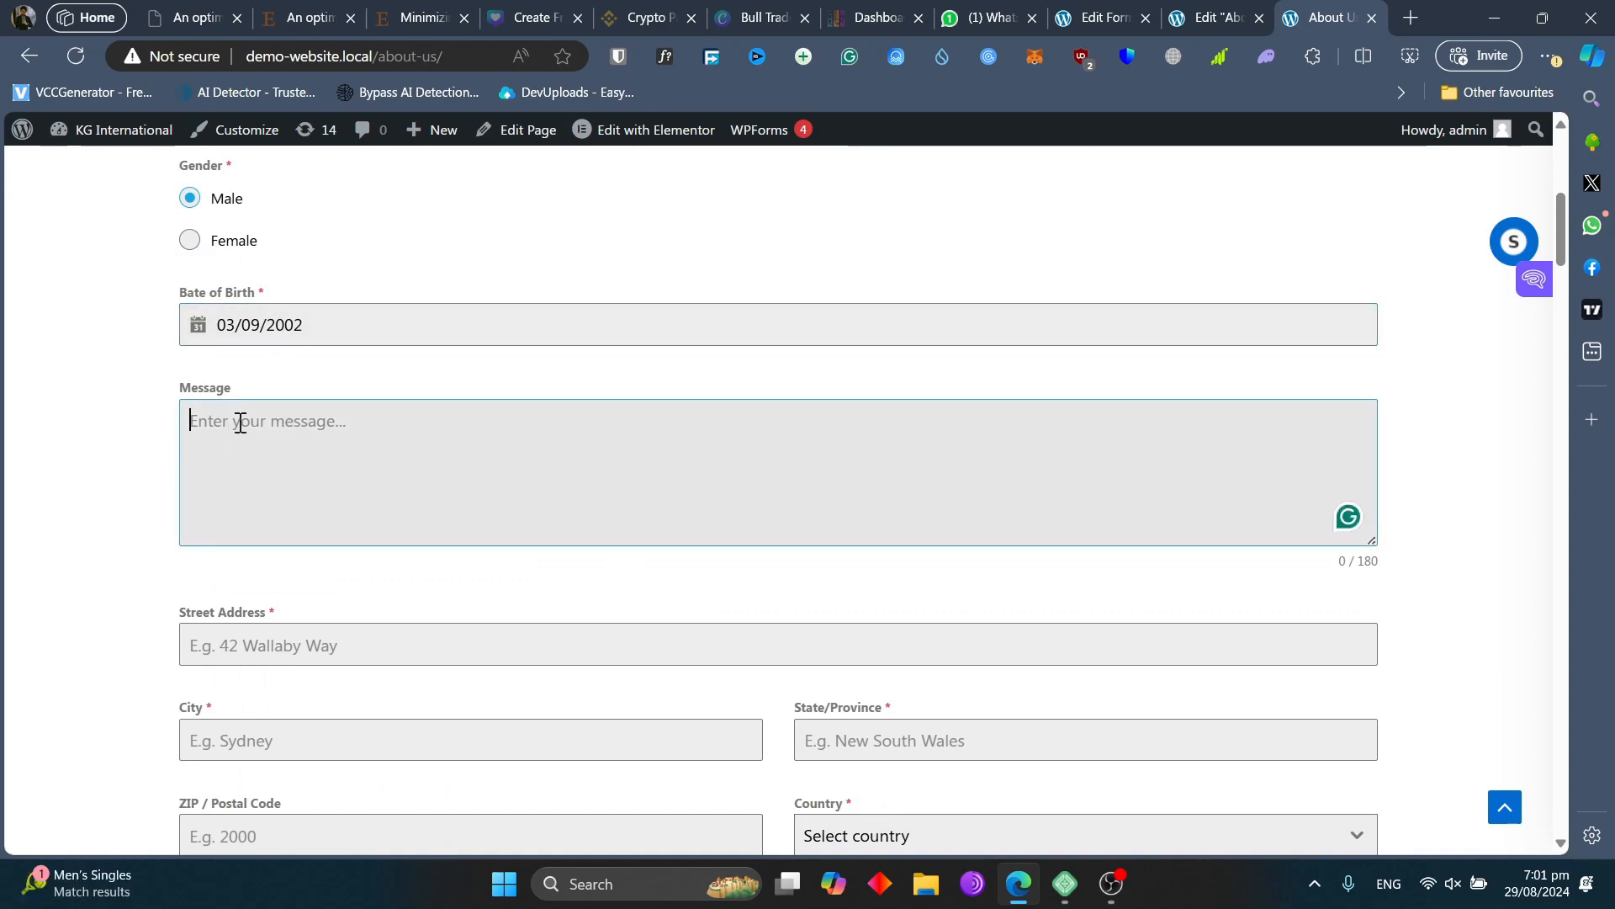
{"action": "scroll", "coordinate": [270, 635], "scroll_direction": "down", "scroll_amount": 3}
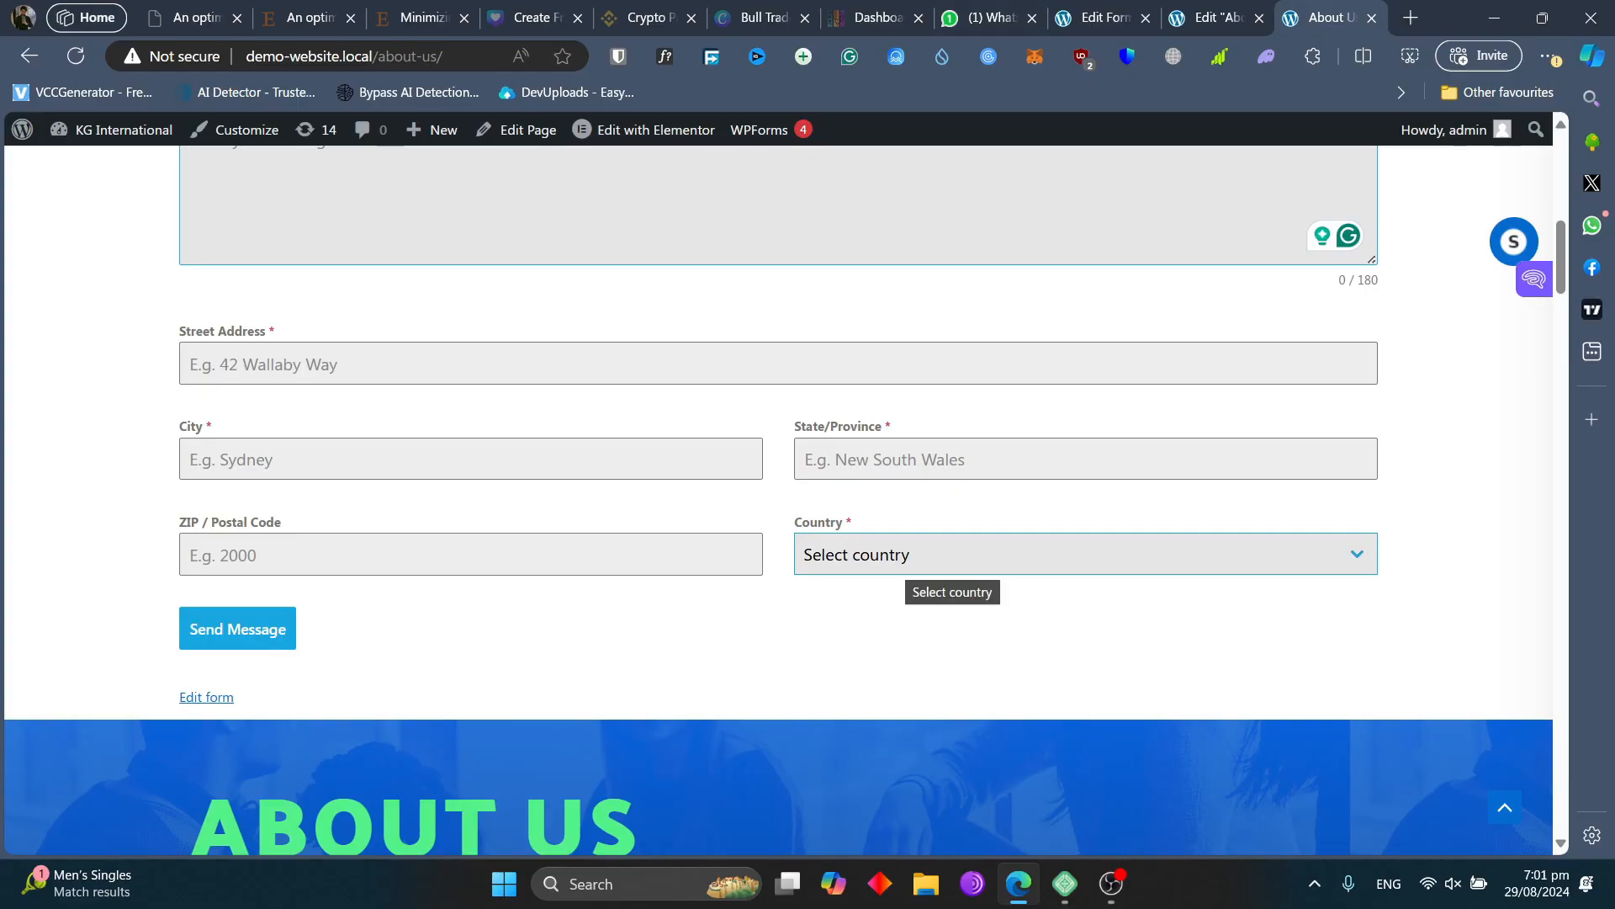
{"action": "left_click", "coordinate": [1103, 18]}
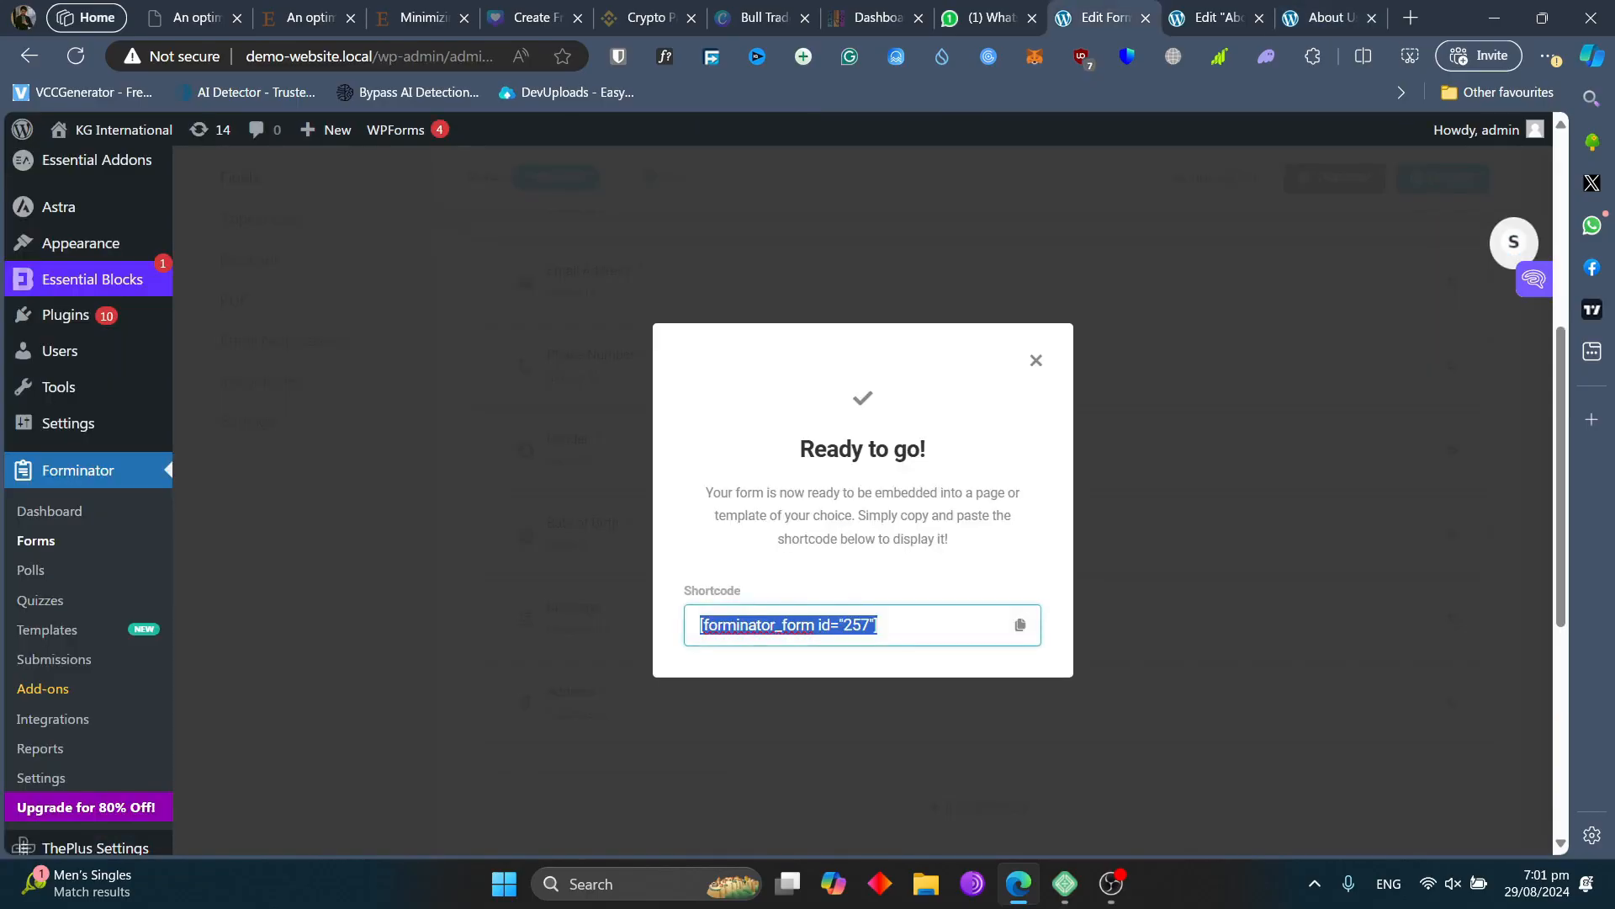
- Dismiss the published form's shortcode dialog and open the Forminator dashboard
{"action": "left_click", "coordinate": [1035, 360]}
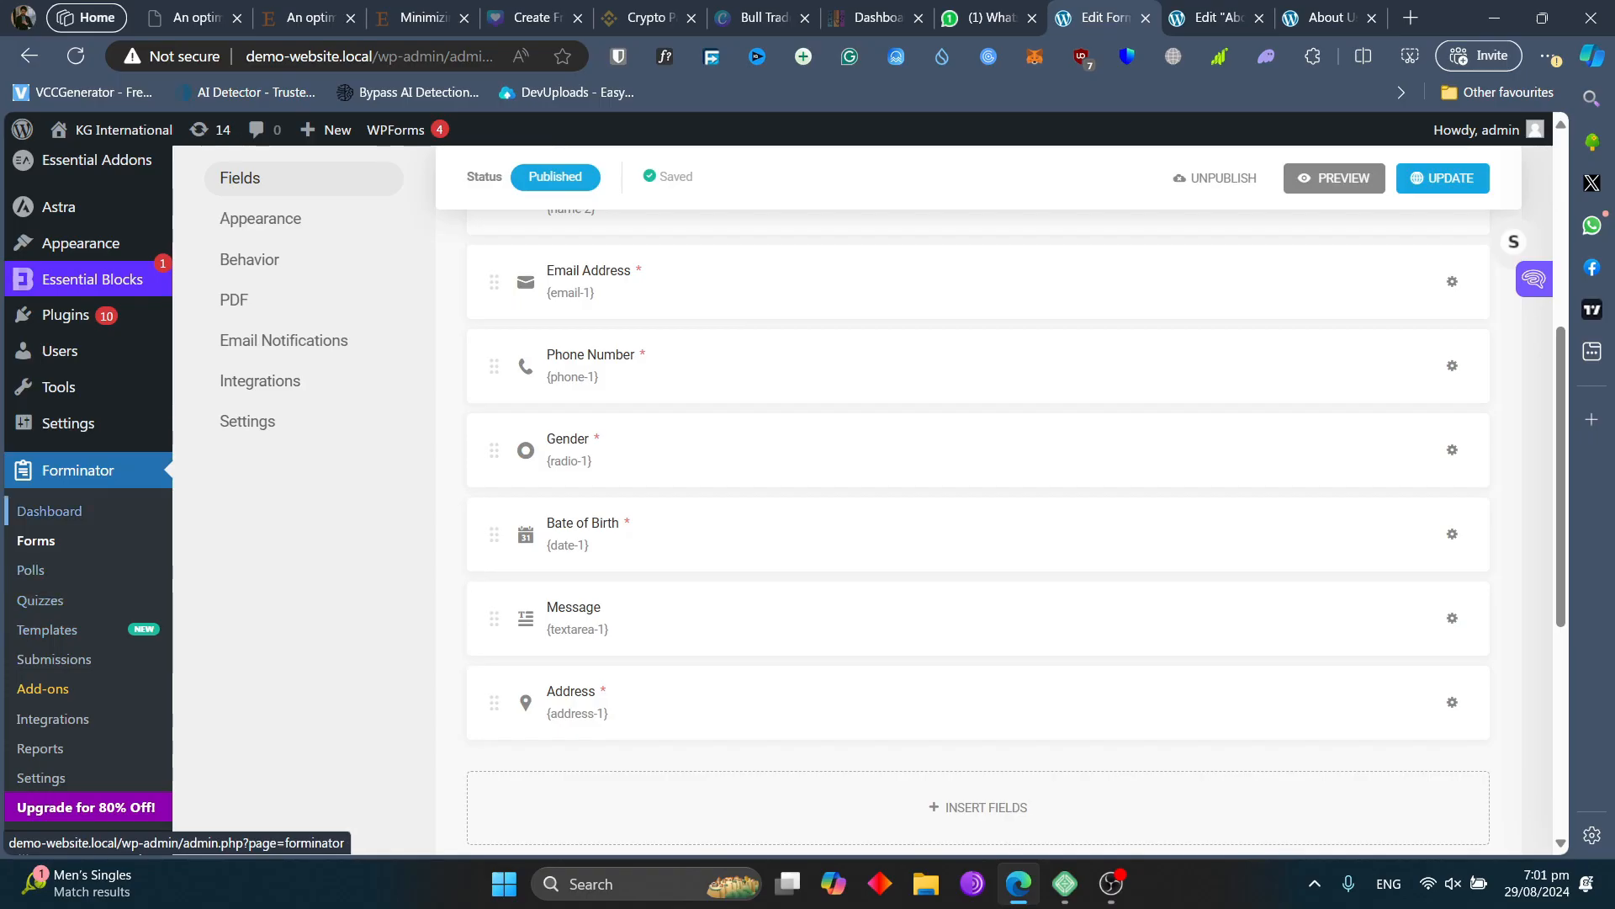
{"action": "left_click", "coordinate": [48, 511]}
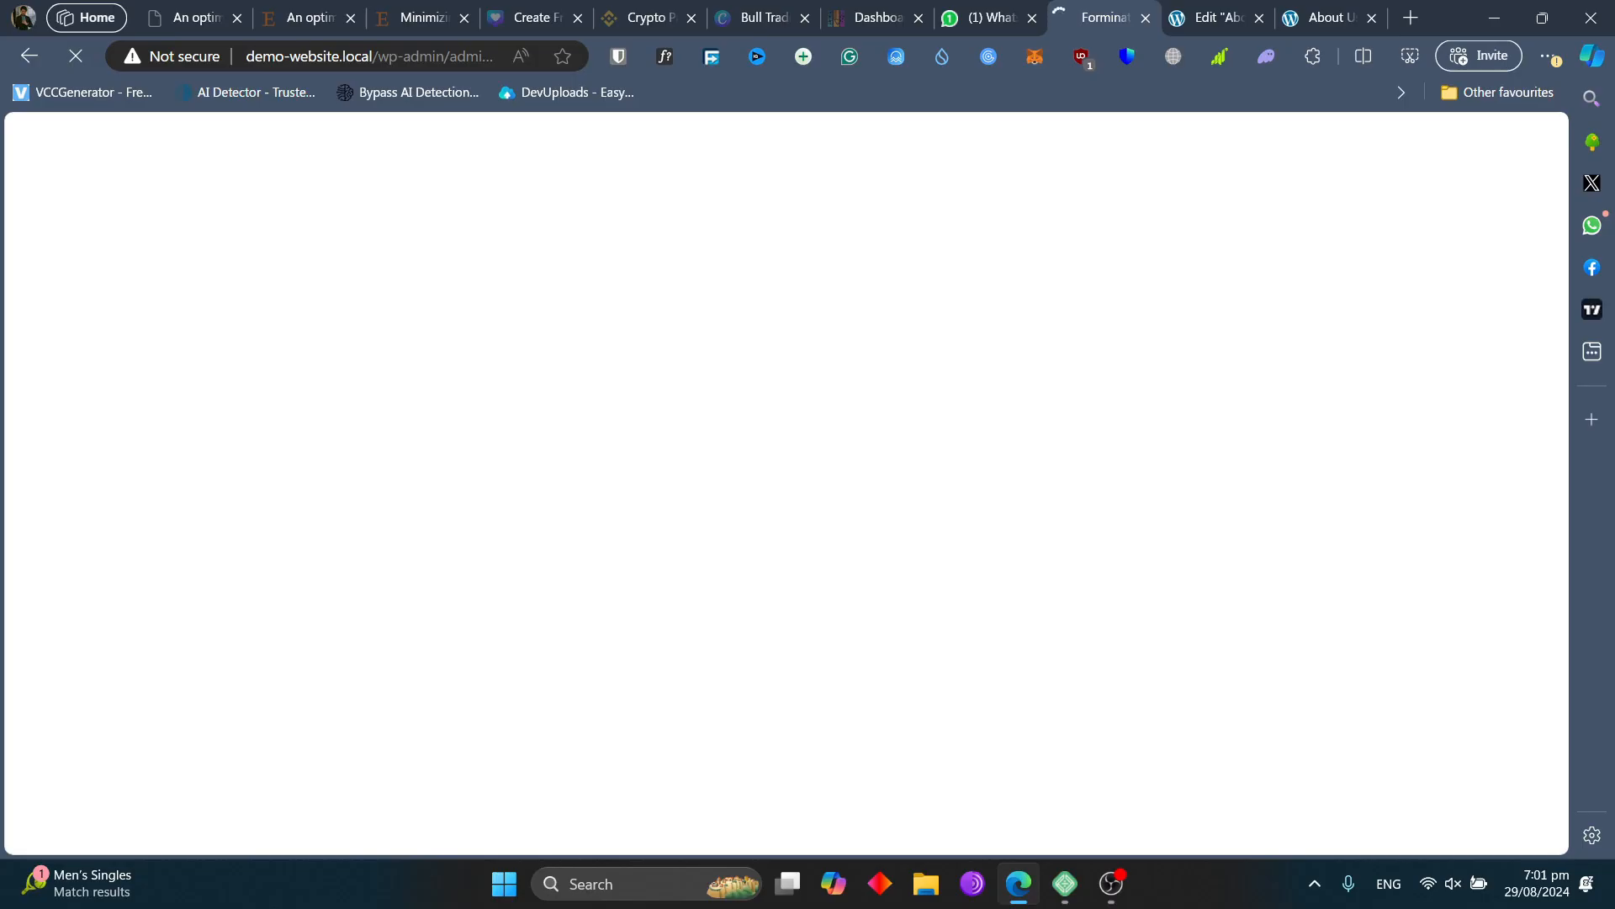
- Review the embedded contact form on the live About Us page from the name fields to Send Message, and return to the Forminator dashboard
{"action": "key", "text": "ctrl+Tab"}
{"action": "key", "text": "ctrl+Tab"}
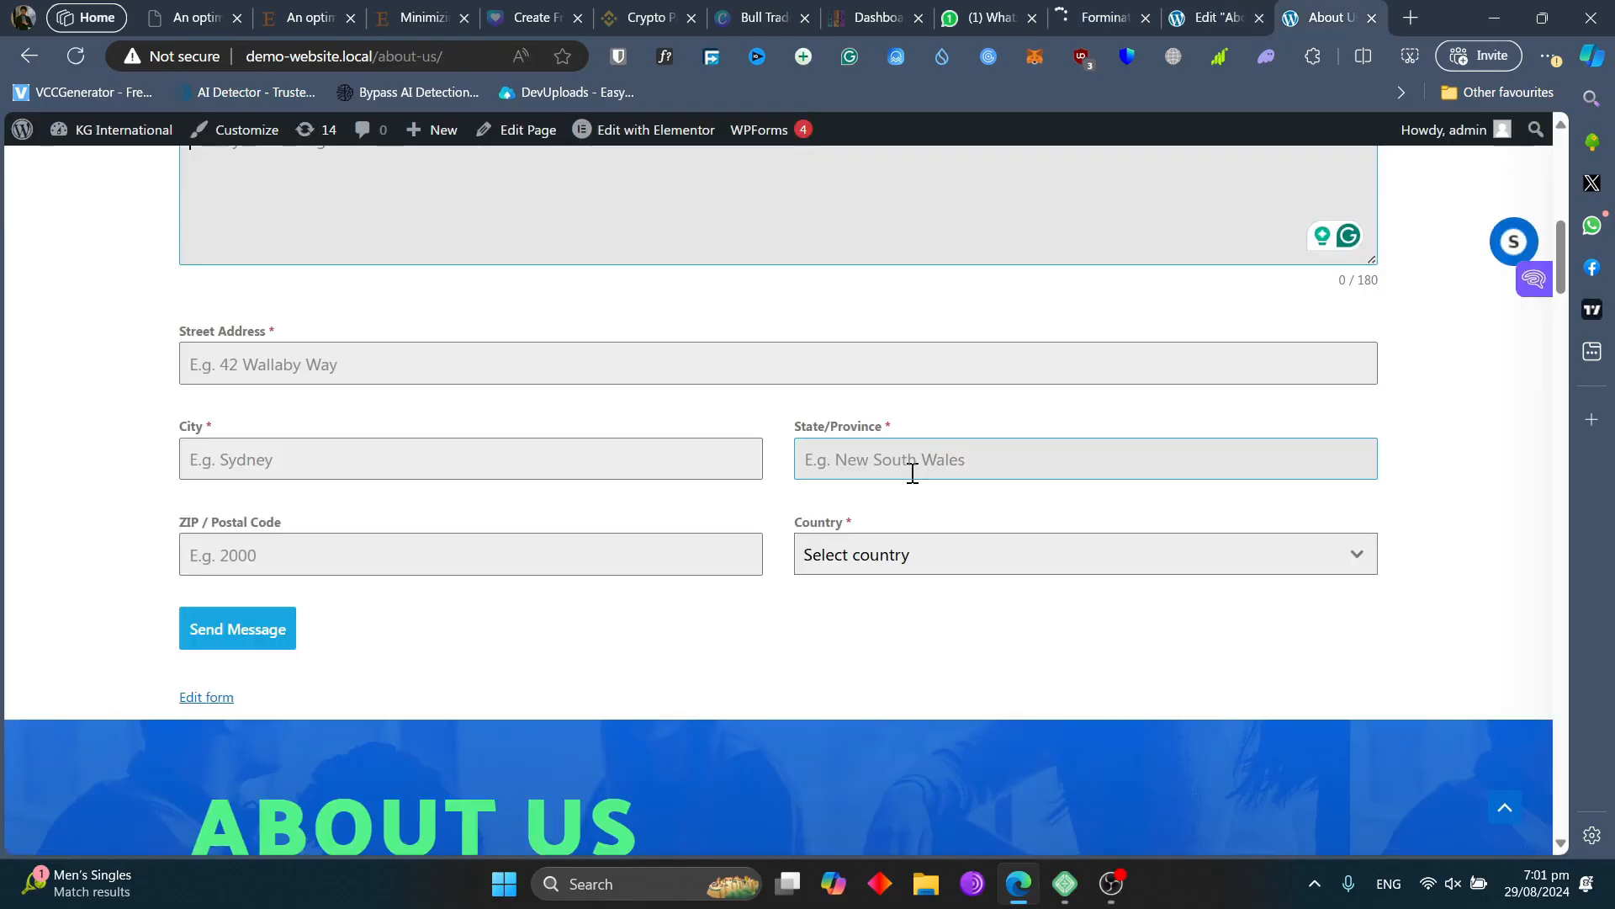
{"action": "scroll", "coordinate": [863, 451], "scroll_direction": "up", "scroll_amount": 9}
{"action": "scroll", "coordinate": [808, 500], "scroll_direction": "down", "scroll_amount": 14}
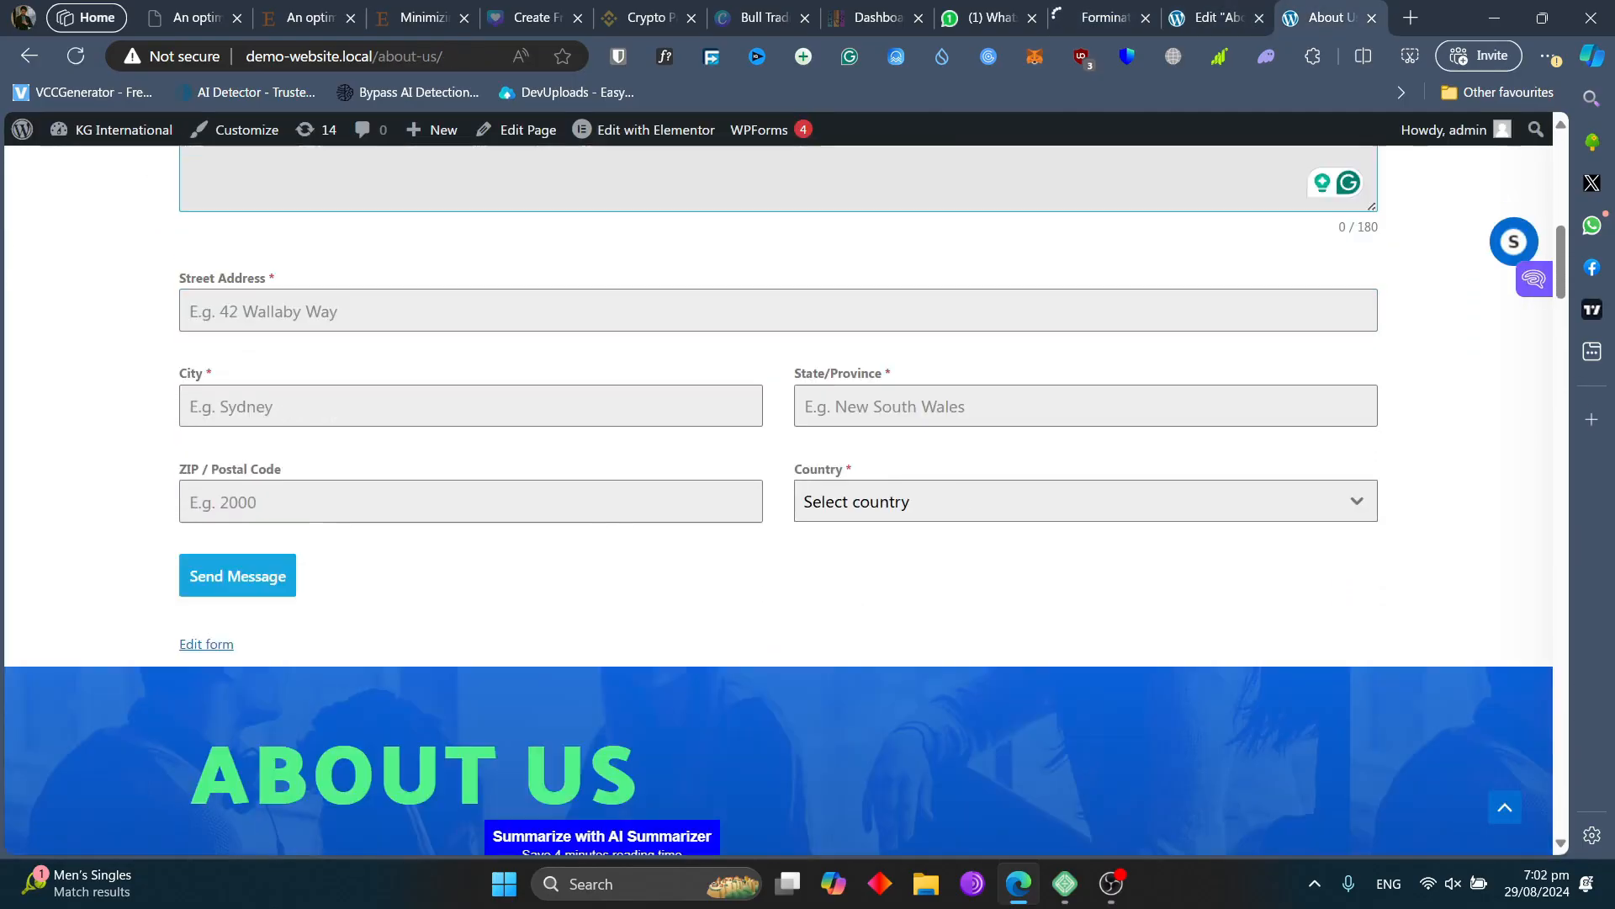
{"action": "scroll", "coordinate": [807, 500], "scroll_direction": "up", "scroll_amount": 13}
{"action": "scroll", "coordinate": [863, 448], "scroll_direction": "up", "scroll_amount": 1}
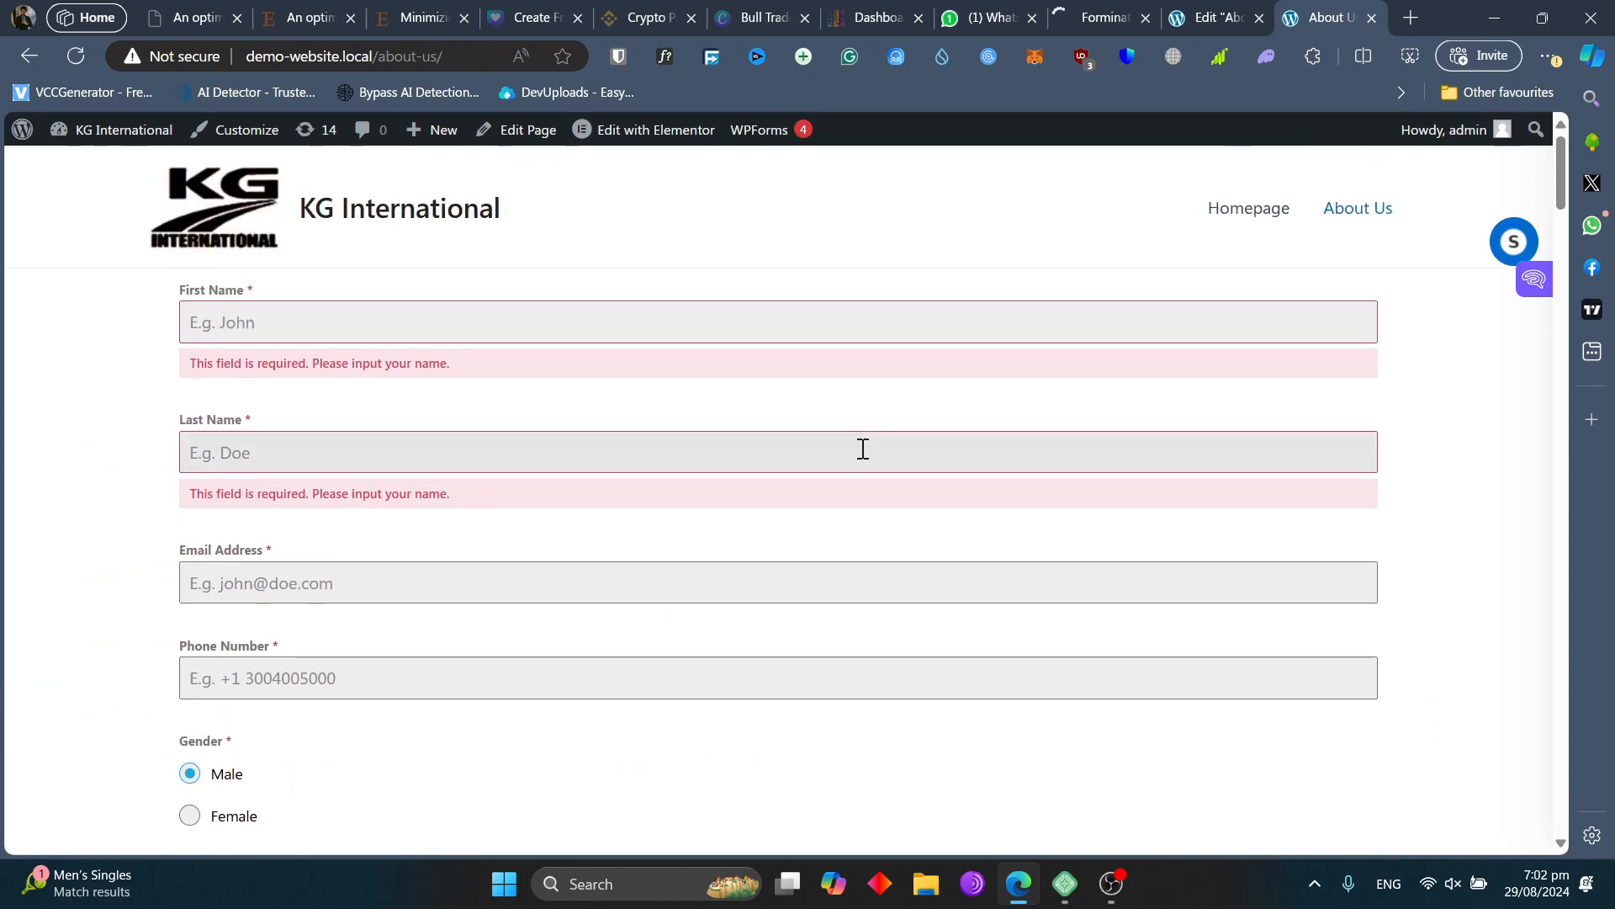
{"action": "key", "text": "ctrl+shift+Tab"}
{"action": "key", "text": "ctrl+shift+Tab"}
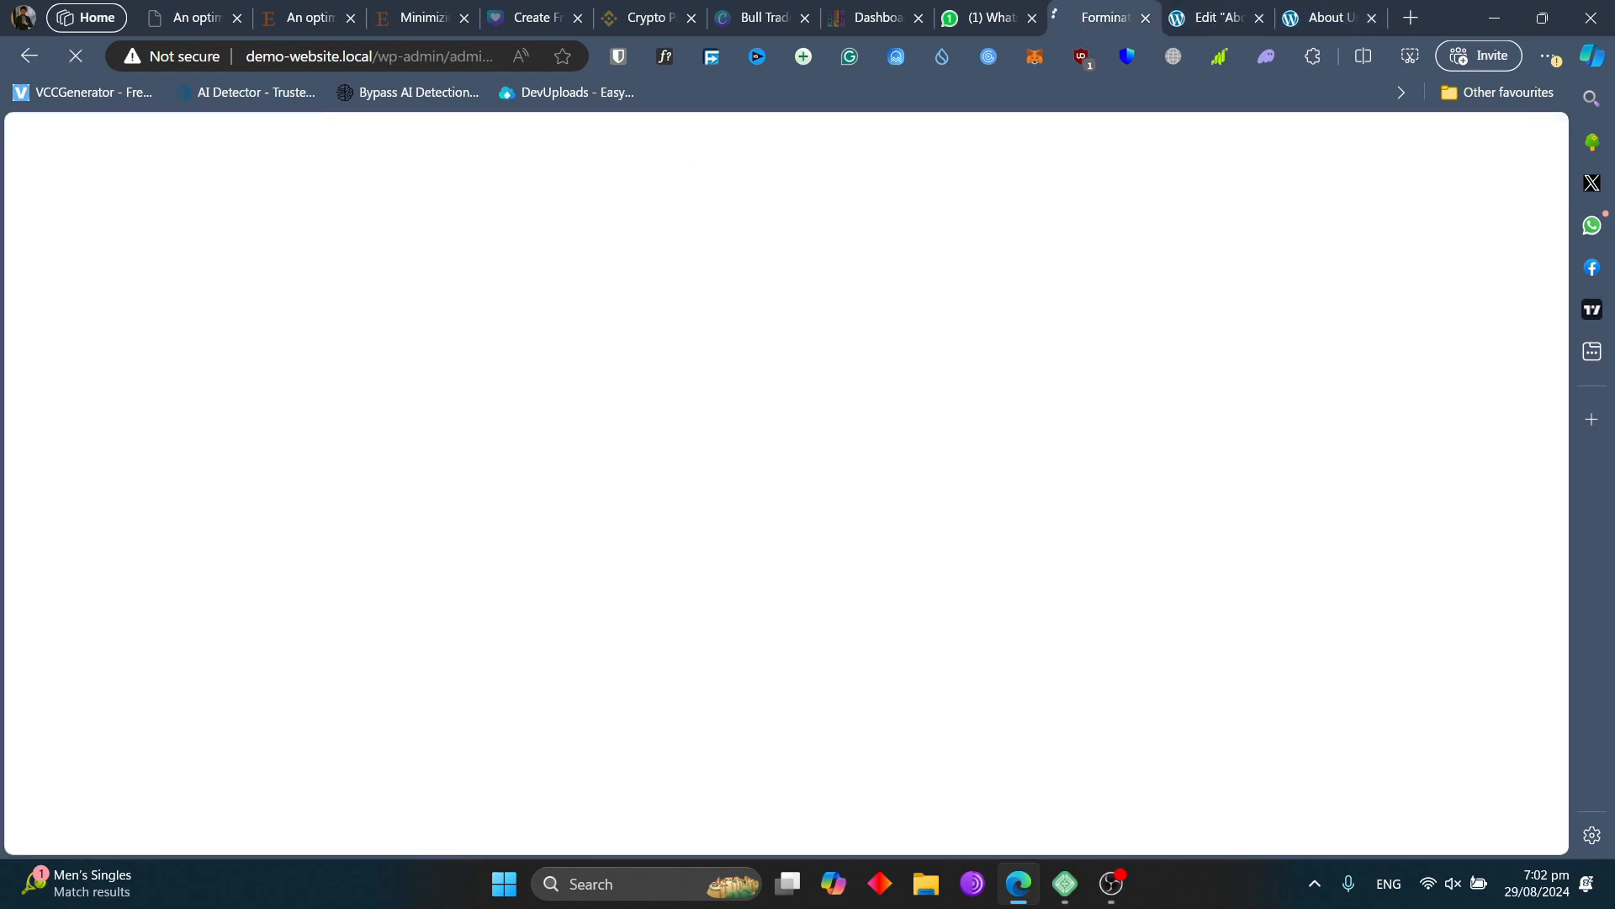
{"action": "key", "text": "ctrl+Tab"}
{"action": "key", "text": "ctrl+shift+Tab"}
- Find Contact Form in the Forminator dashboard's forms list and open its submissions
{"action": "scroll", "coordinate": [785, 484], "scroll_direction": "down", "scroll_amount": 1}
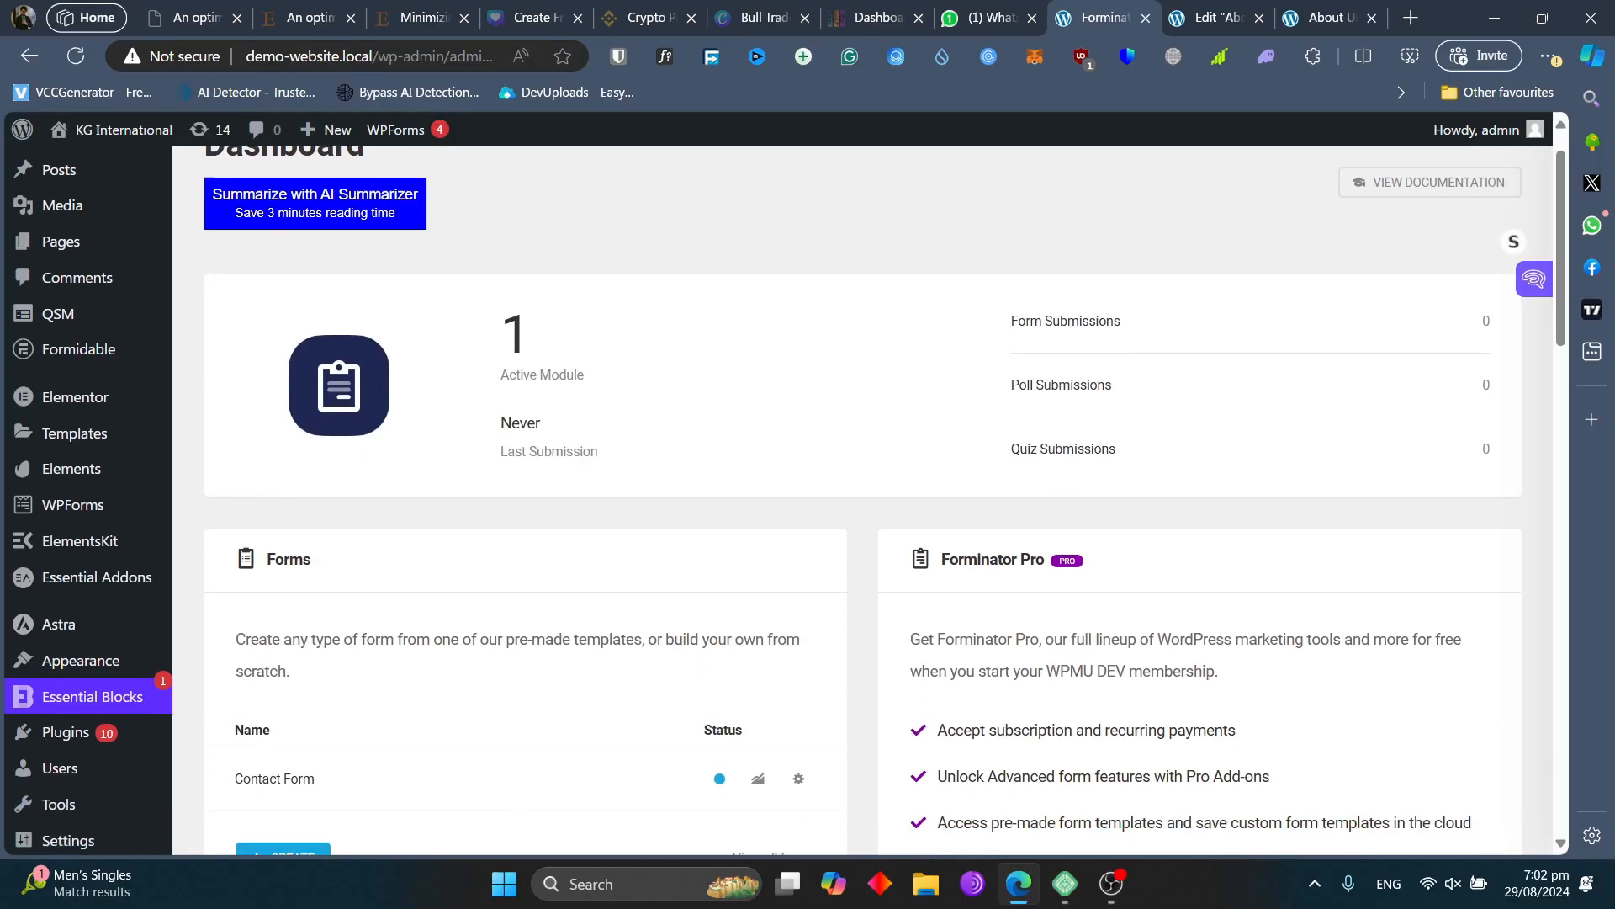
{"action": "scroll", "coordinate": [785, 496], "scroll_direction": "down", "scroll_amount": 5}
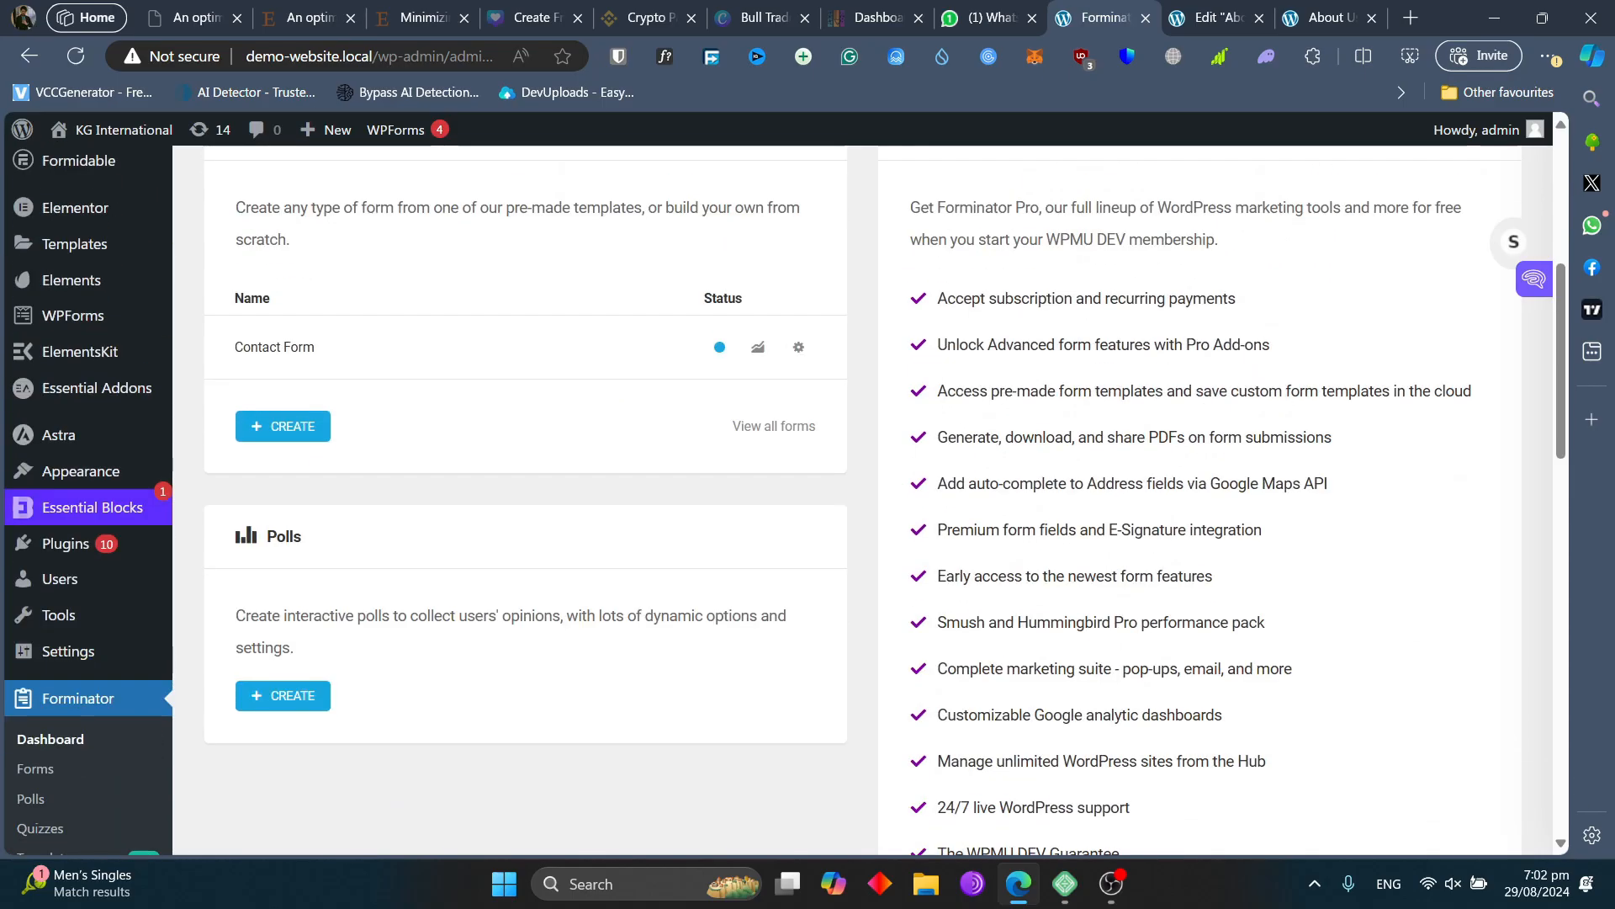
{"action": "left_click_drag", "start_coordinate": [243, 346], "coordinate": [316, 348]}
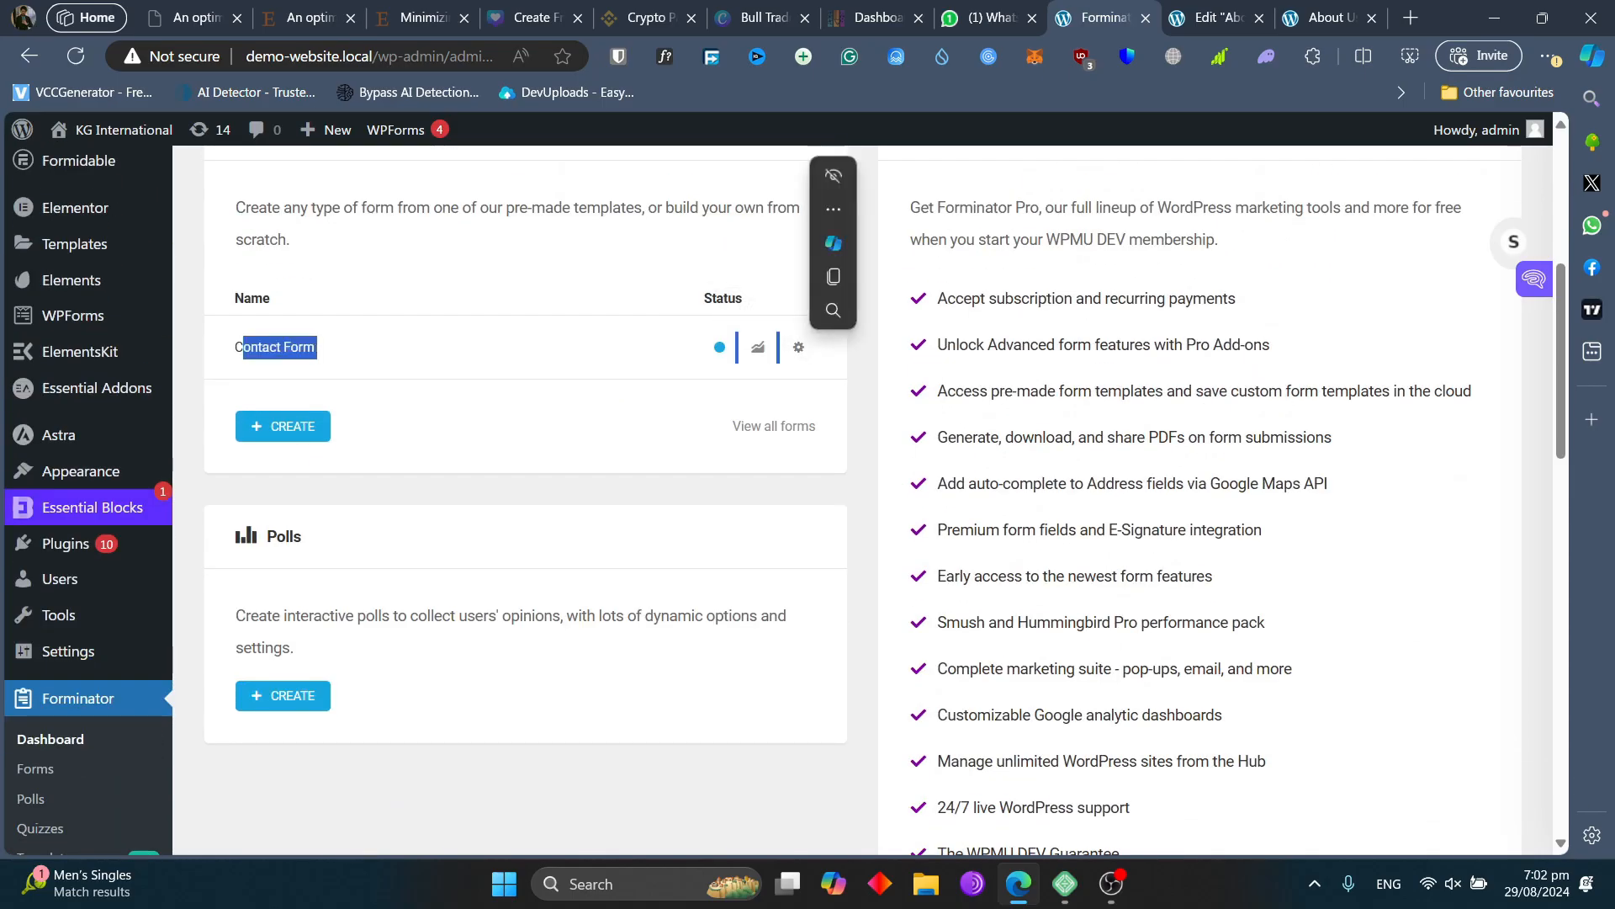
{"action": "left_click", "coordinate": [799, 347]}
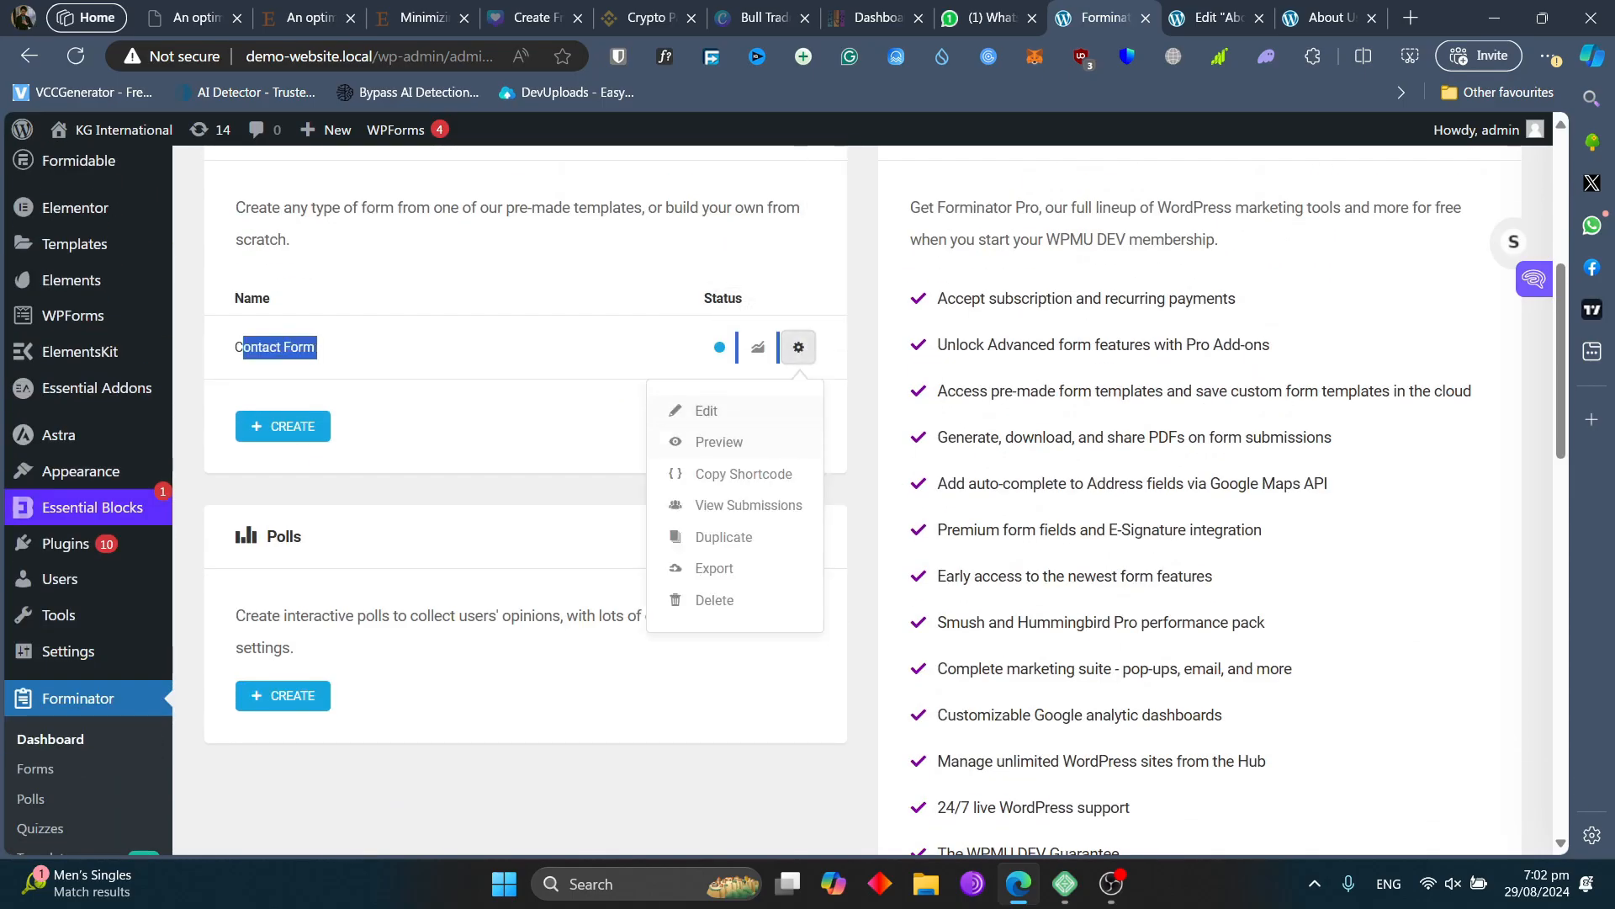
{"action": "left_click", "coordinate": [748, 505]}
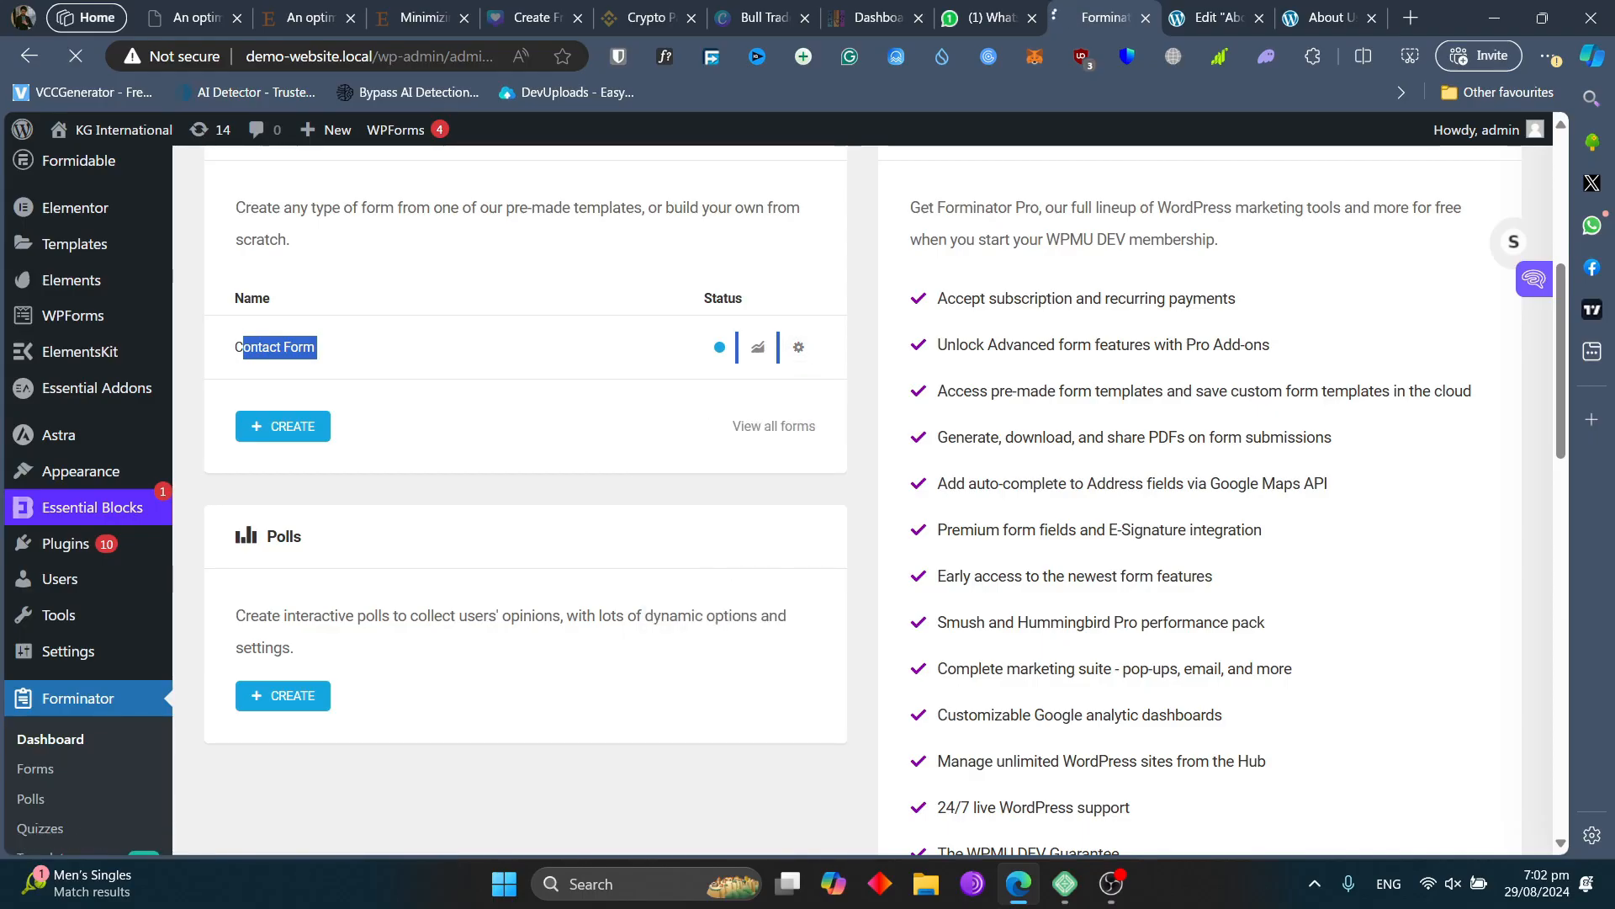